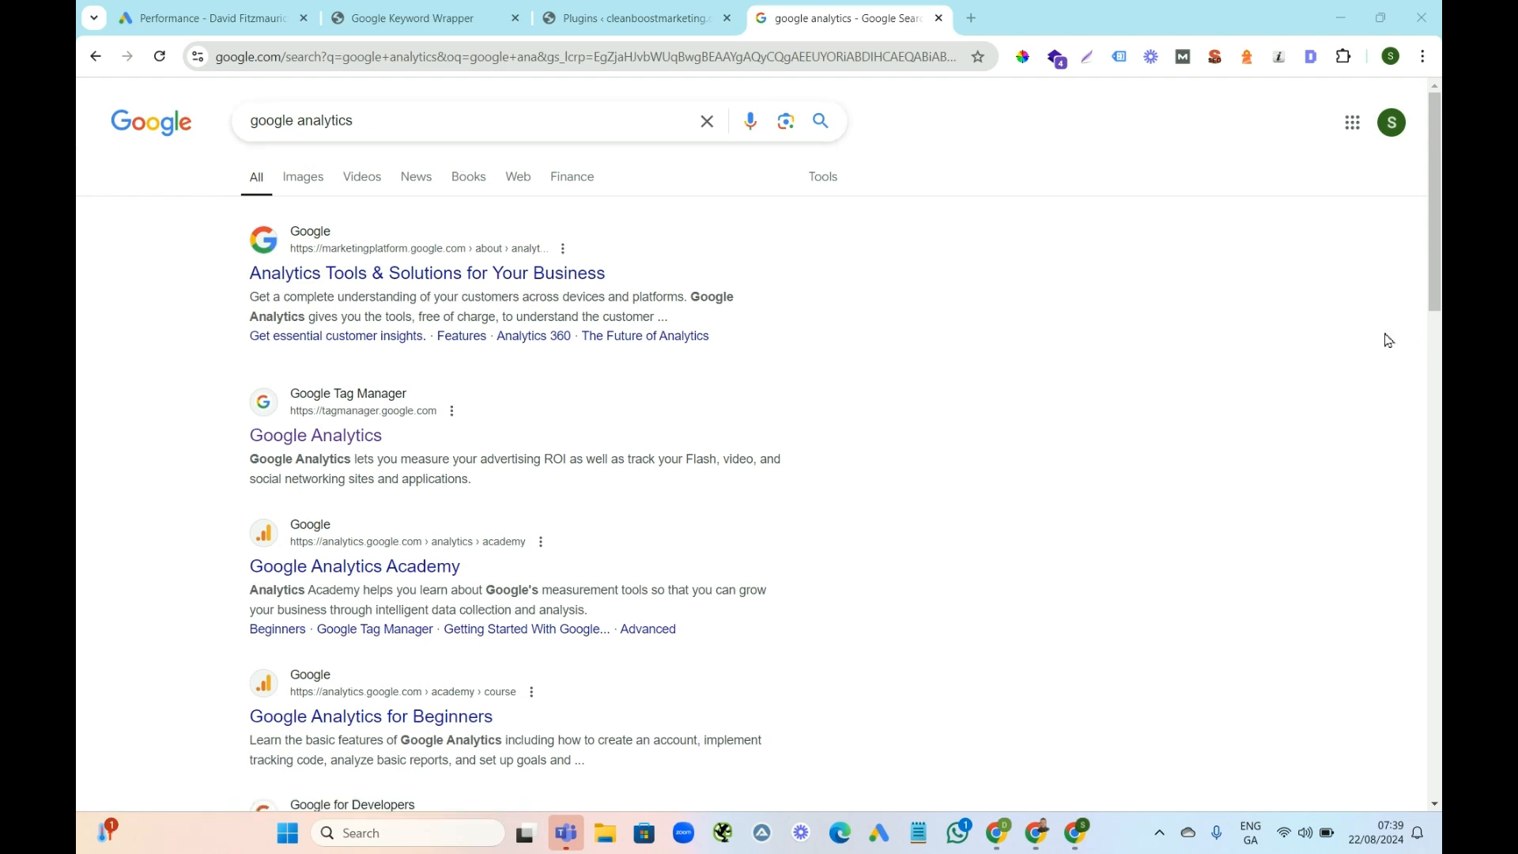
Open the Analytics Tools & Solutions for Your Business search result and go to the Analytics account creation page
{"action": "left_click", "coordinate": [419, 279]}
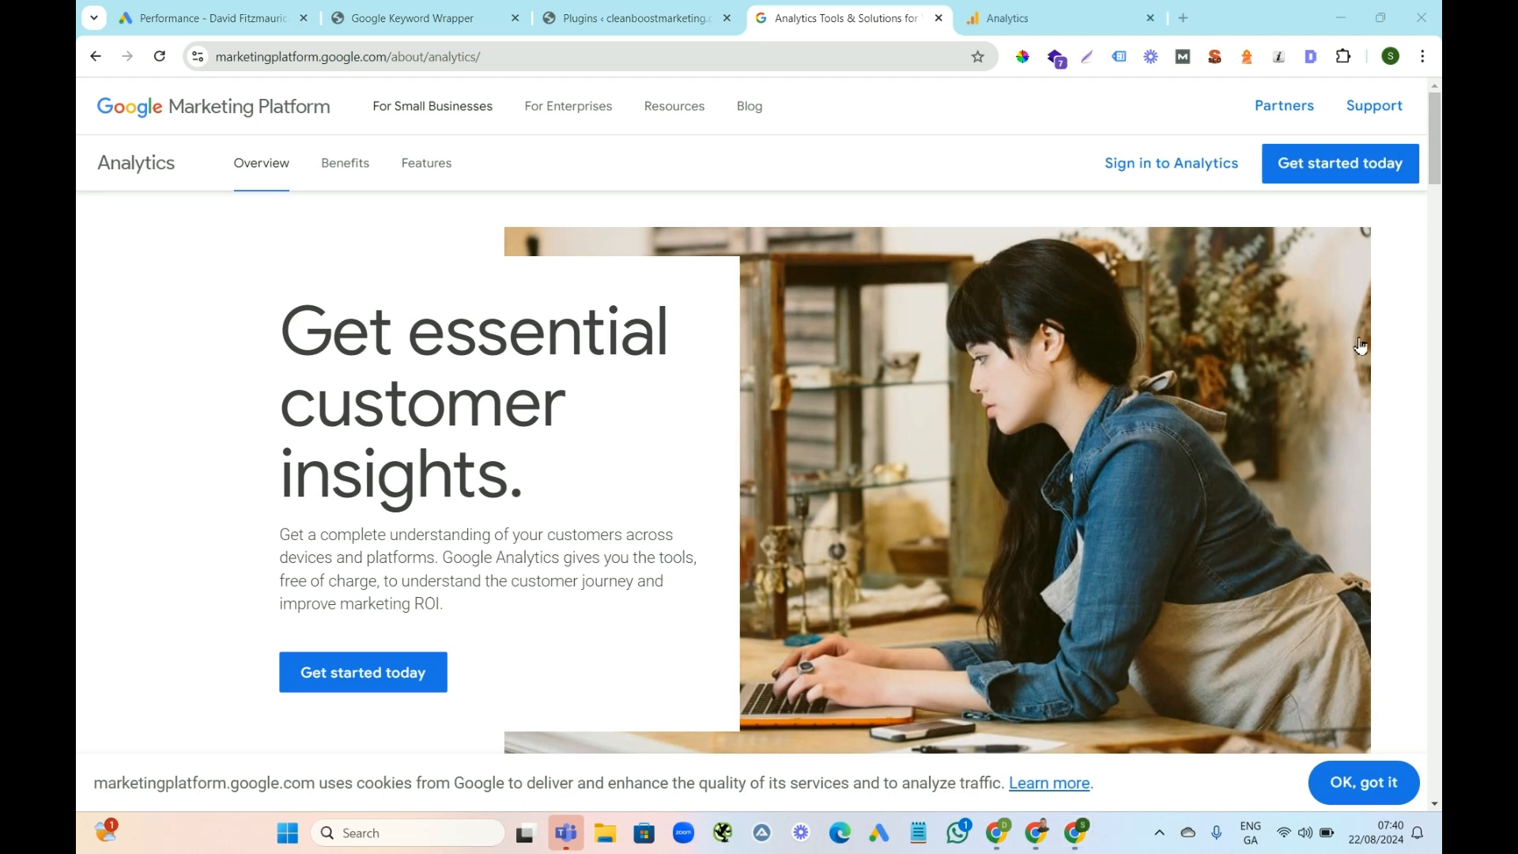
{"action": "left_click", "coordinate": [1025, 16]}
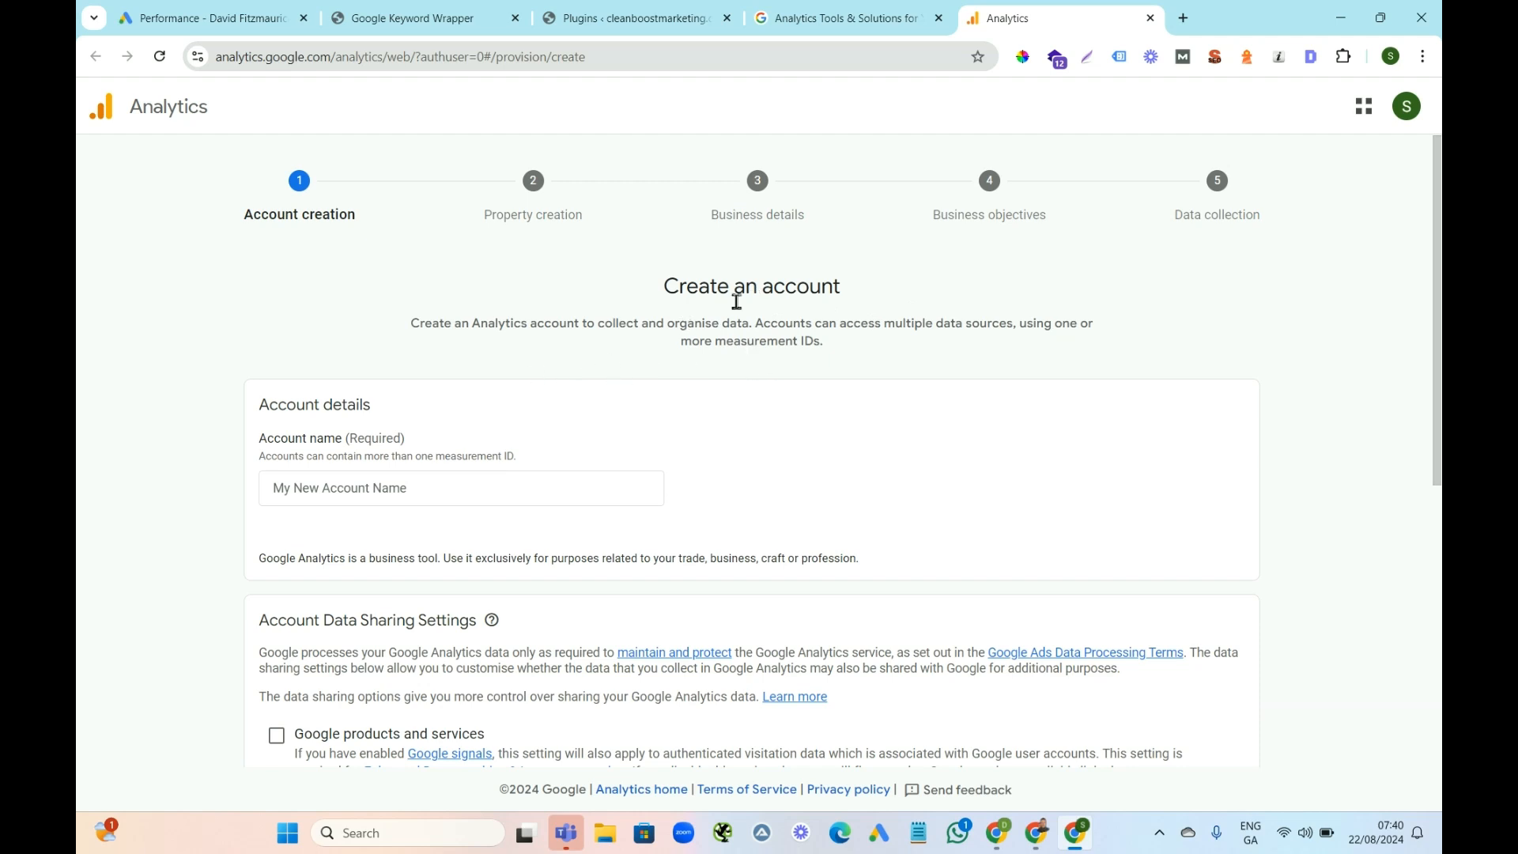
View the live cleanboostmarketing.com site from its WordPress admin and return to the WordPress dashboard
{"action": "left_click", "coordinate": [625, 26]}
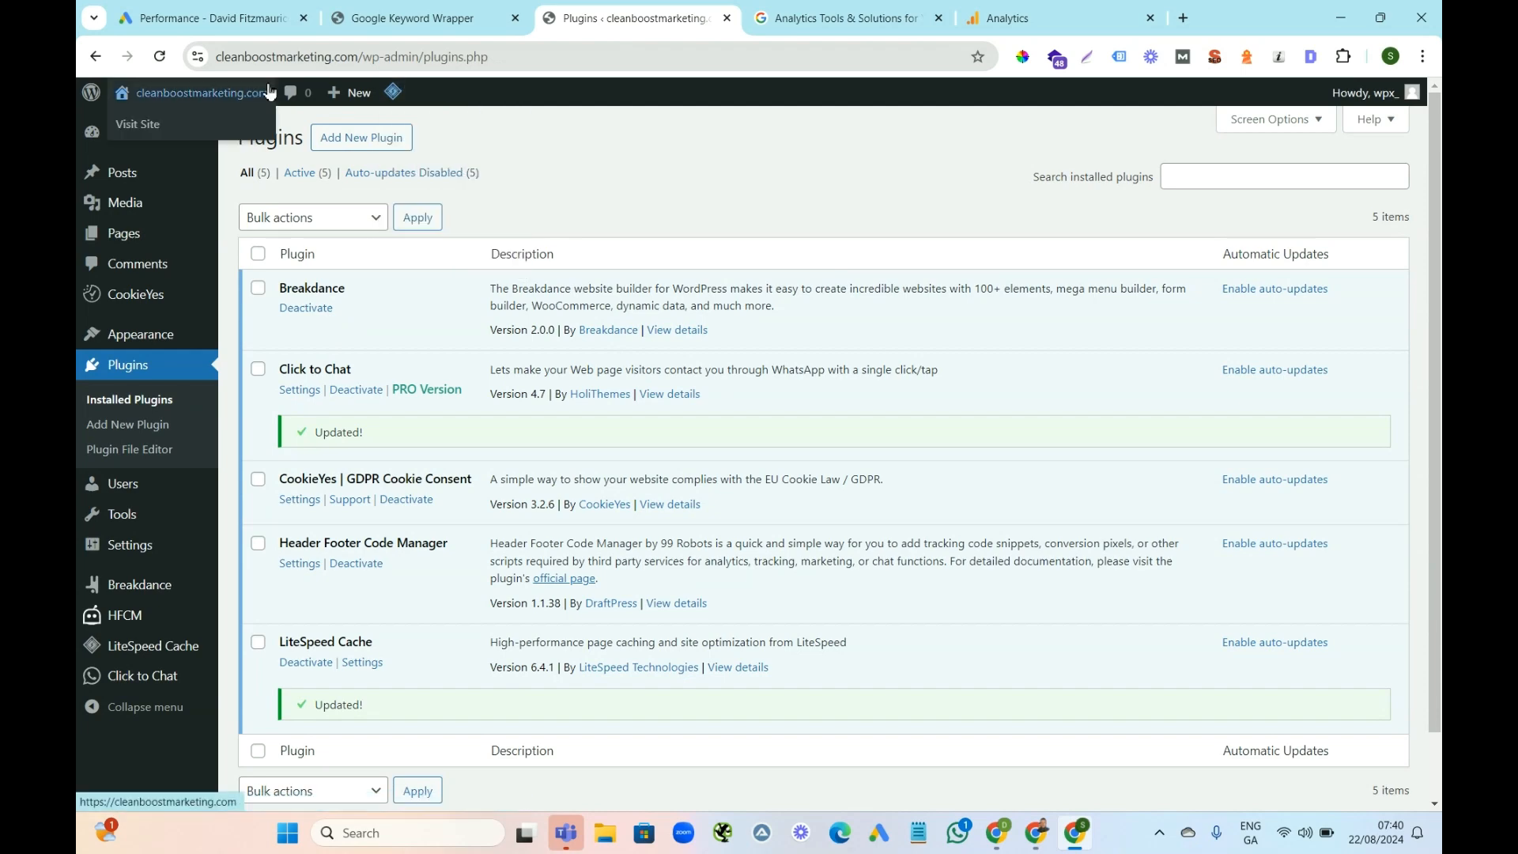
{"action": "left_click", "coordinate": [207, 96]}
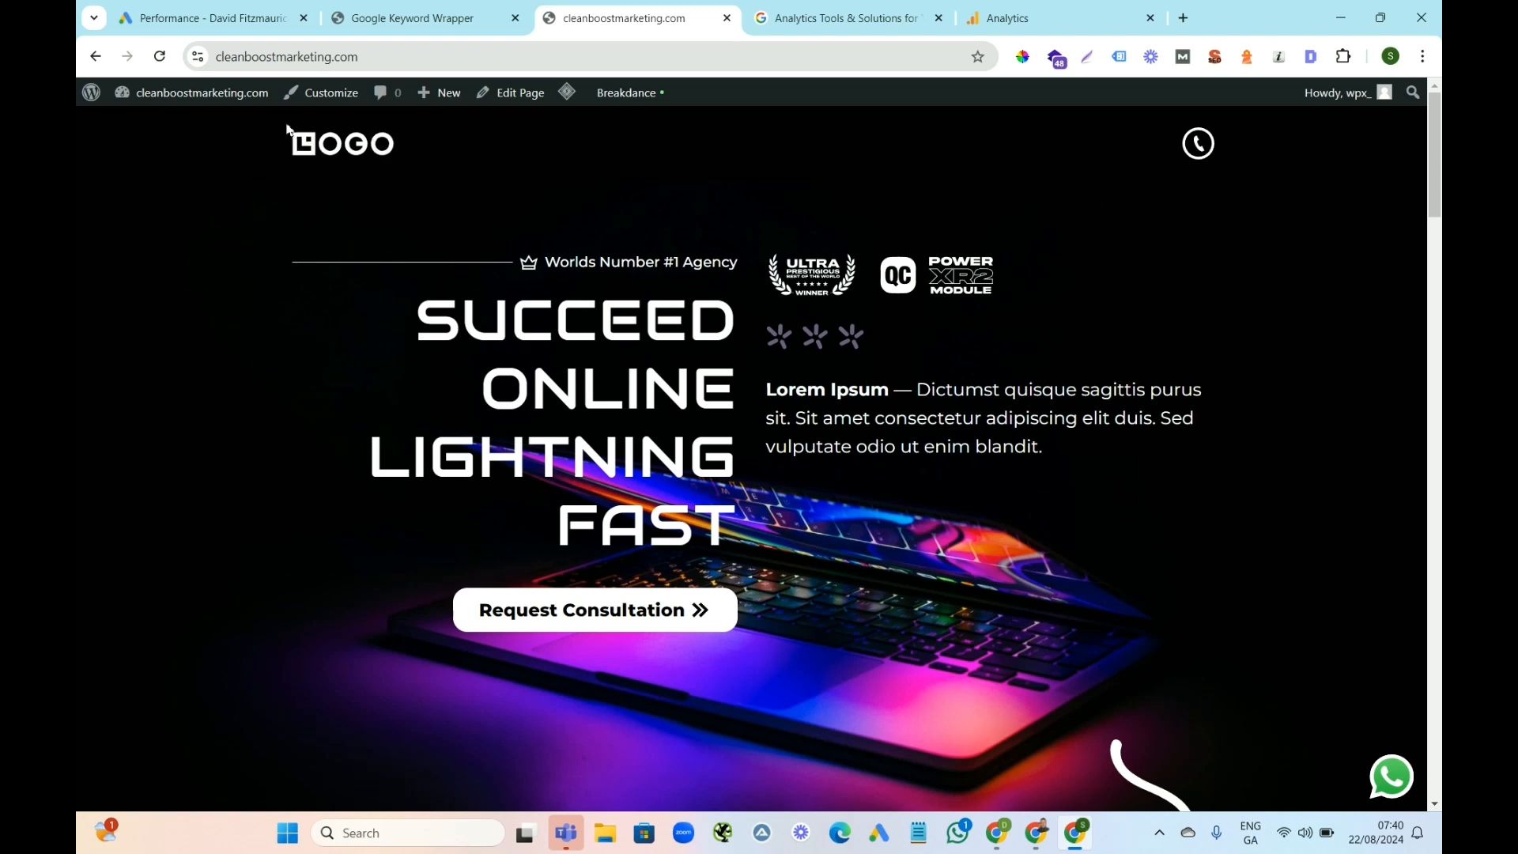
{"action": "mouse_move", "coordinate": [204, 92]}
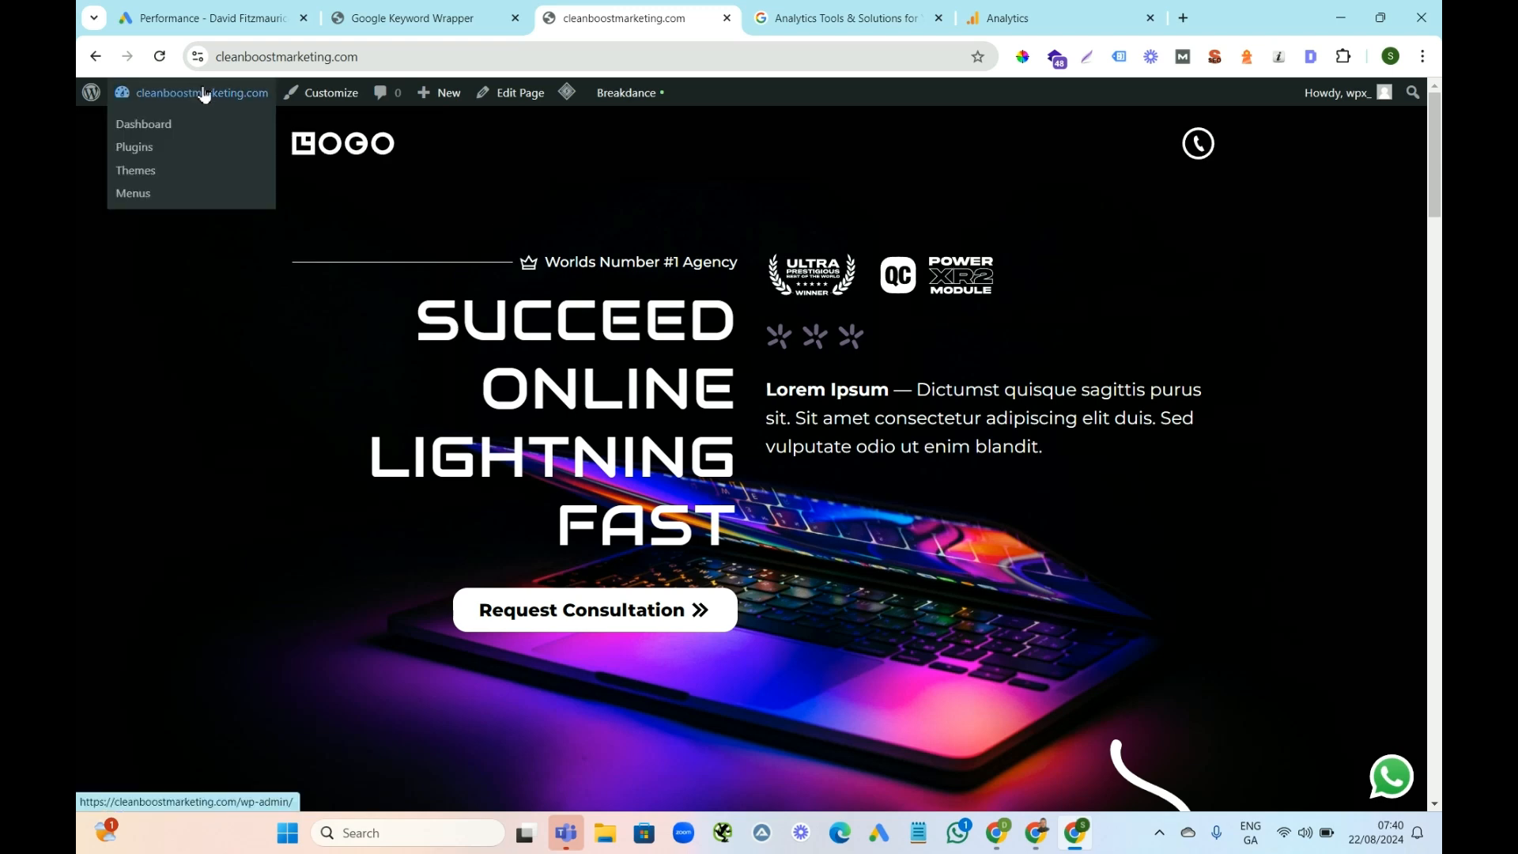
{"action": "left_click", "coordinate": [162, 127]}
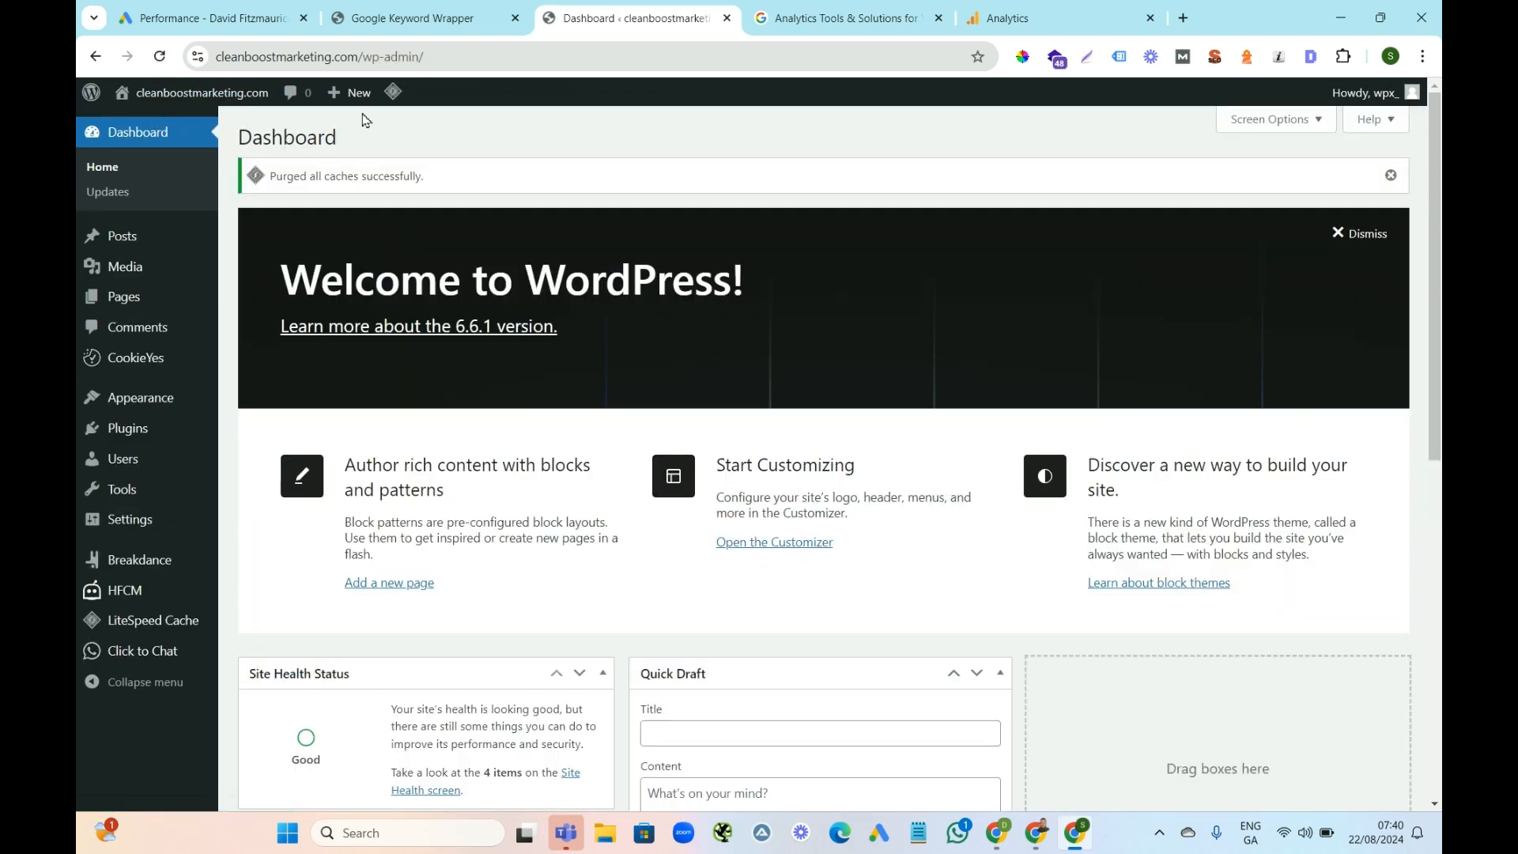
Copy the domain from the WordPress site's address and enter cleanboostmarketing.com as the Analytics account name
{"action": "left_click", "coordinate": [361, 57]}
{"action": "left_click", "coordinate": [399, 57]}
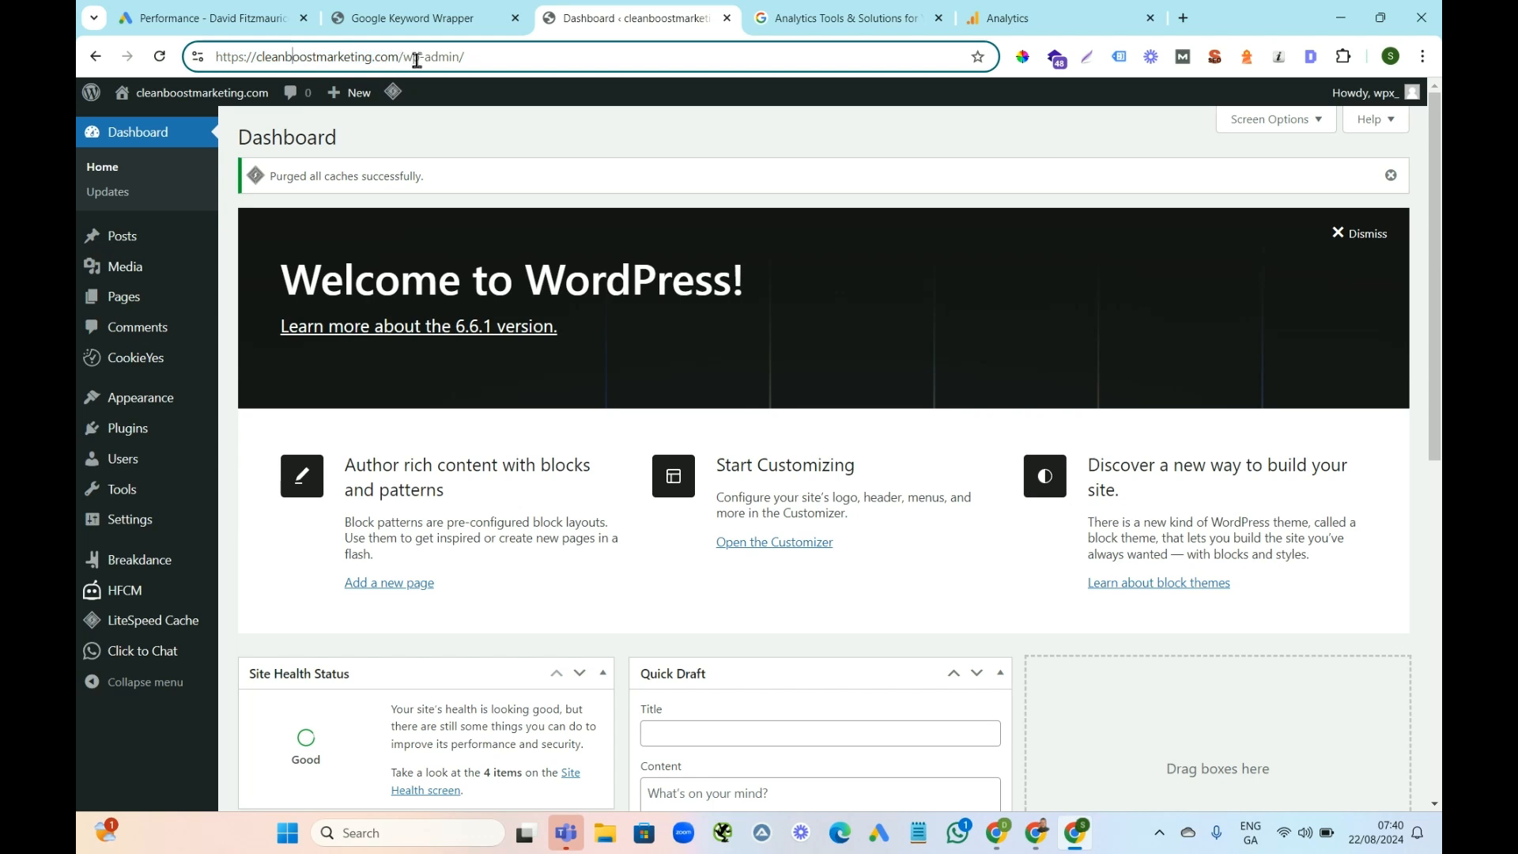
{"action": "left_click_drag", "start_coordinate": [400, 60], "coordinate": [268, 62]}
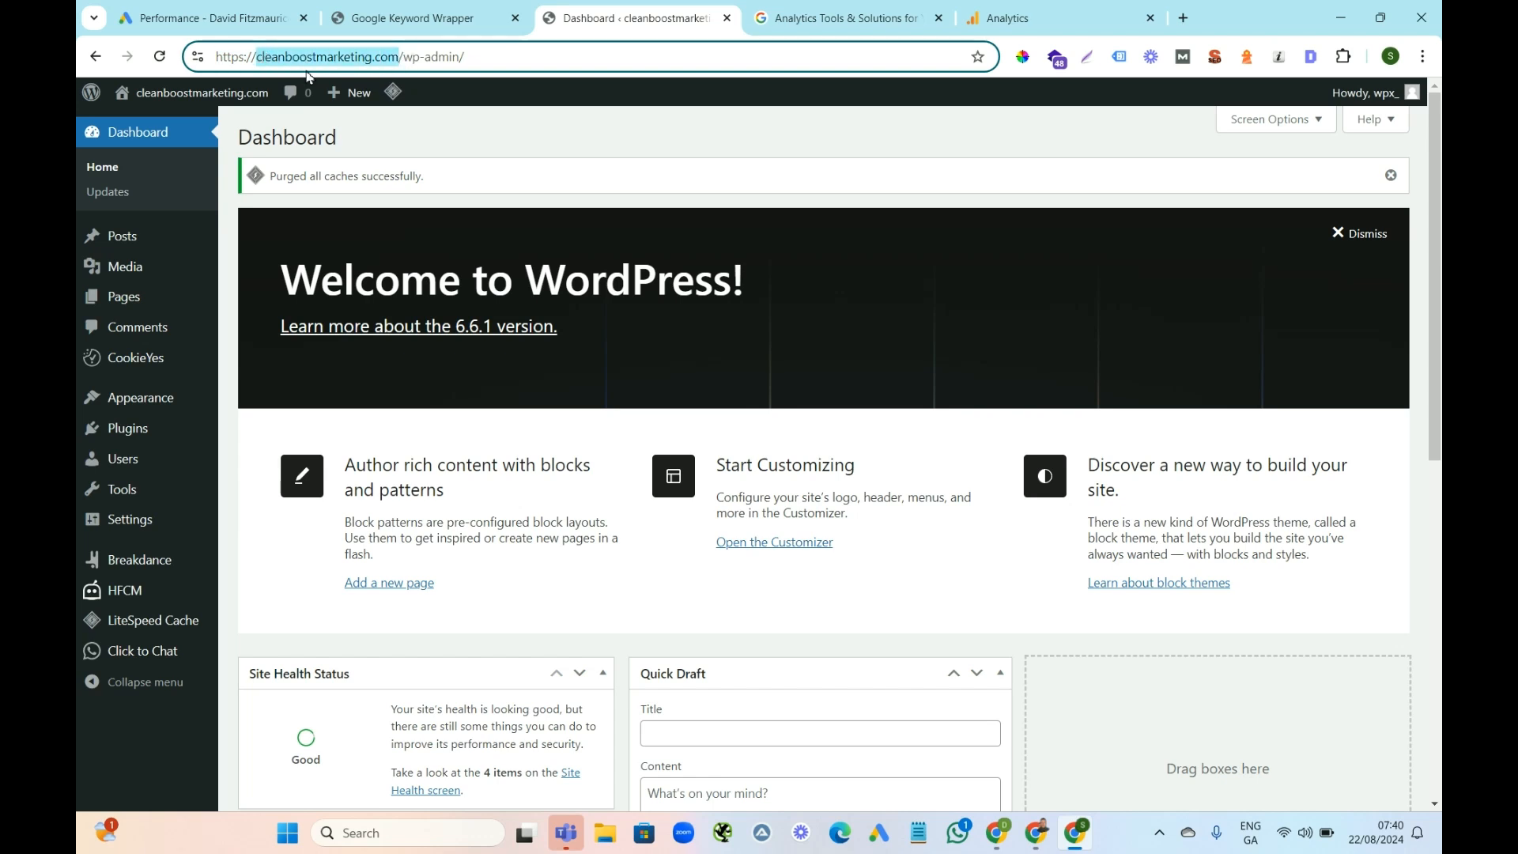
{"action": "left_click", "coordinate": [975, 11]}
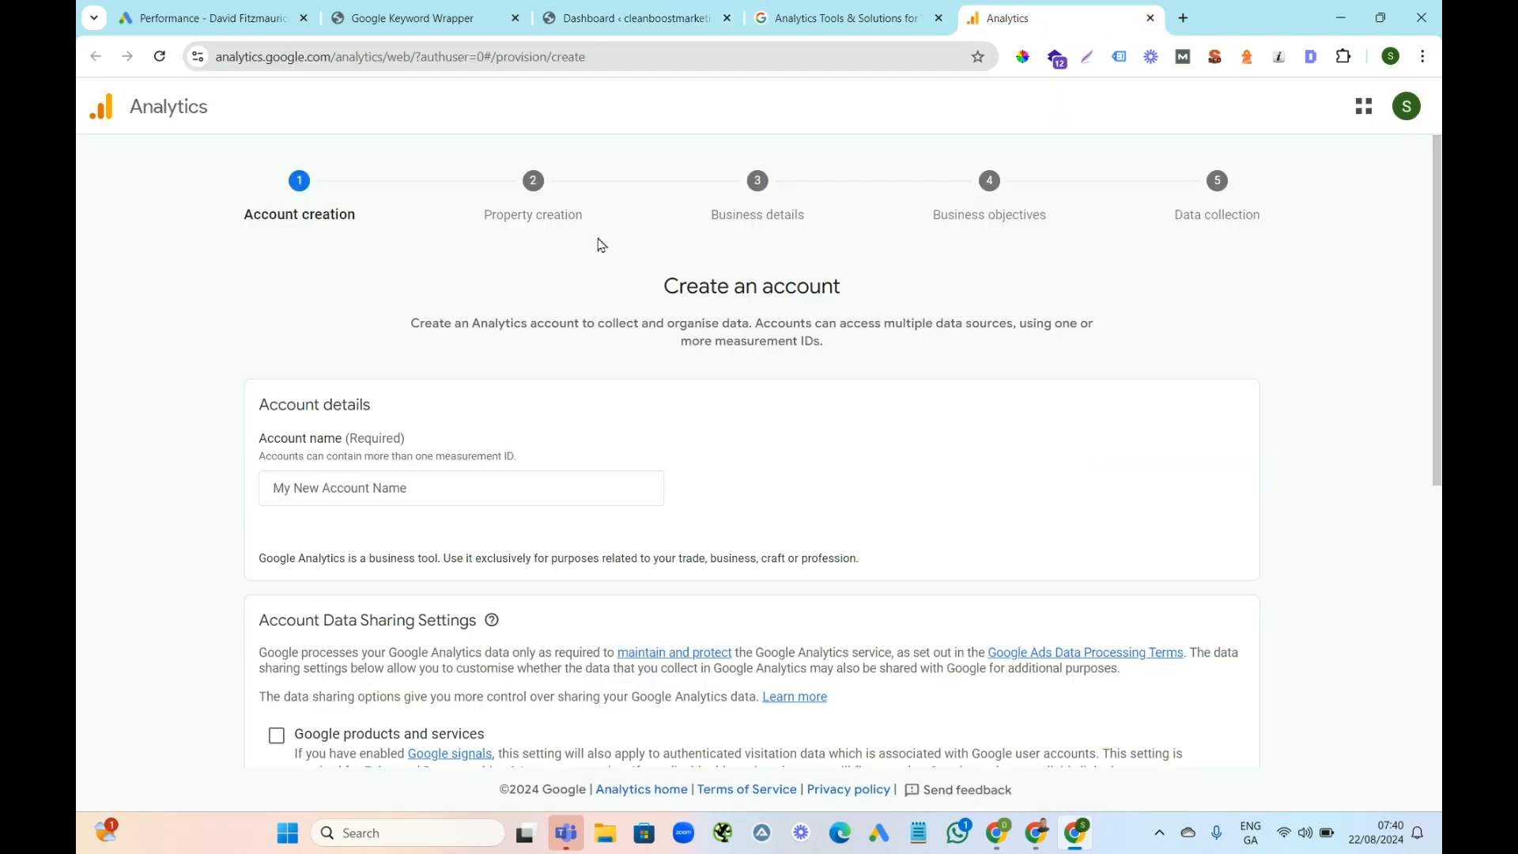
{"action": "left_click", "coordinate": [367, 489]}
{"action": "type", "text": "cleanboostmarketing.com"}
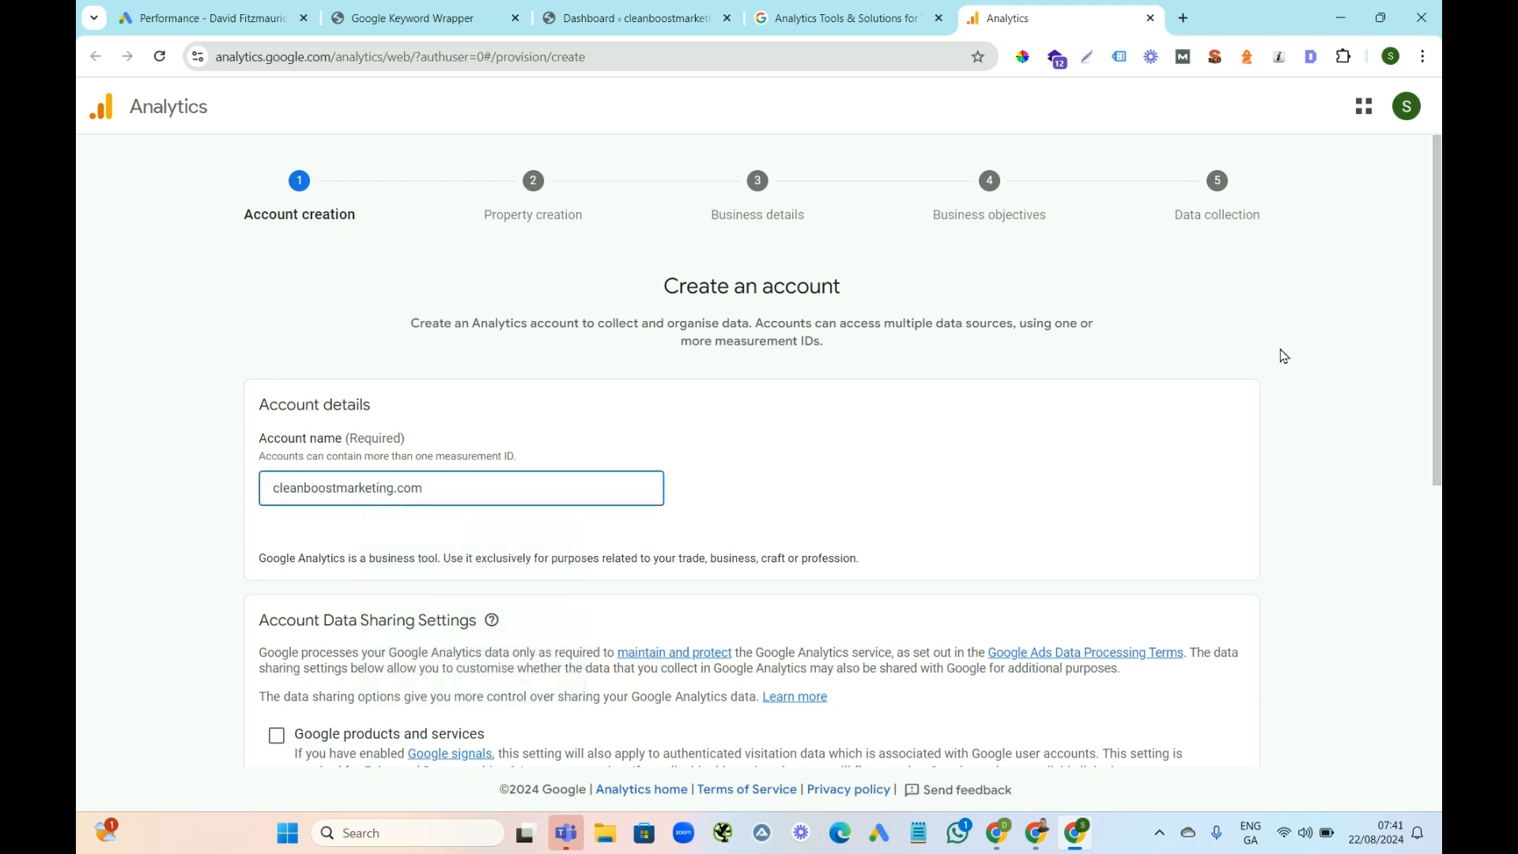
Turn off data sharing for Technical support and Recommendations for your business, and continue to property creation
{"action": "scroll", "coordinate": [1439, 289], "scroll_direction": "down", "scroll_amount": 1}
{"action": "left_click_drag", "start_coordinate": [1440, 290], "coordinate": [1427, 497]}
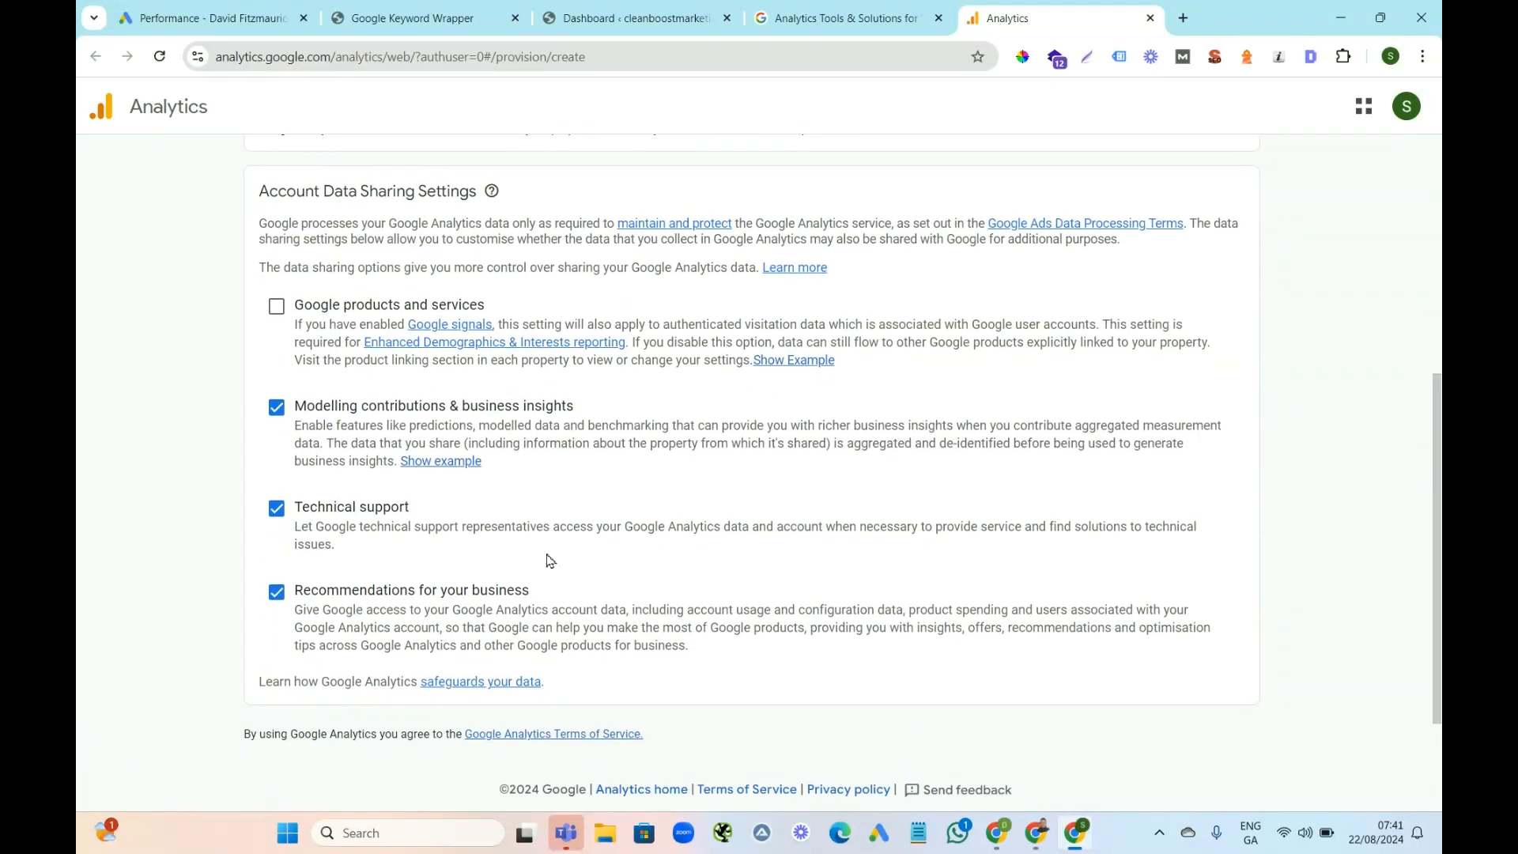
{"action": "left_click", "coordinate": [276, 509]}
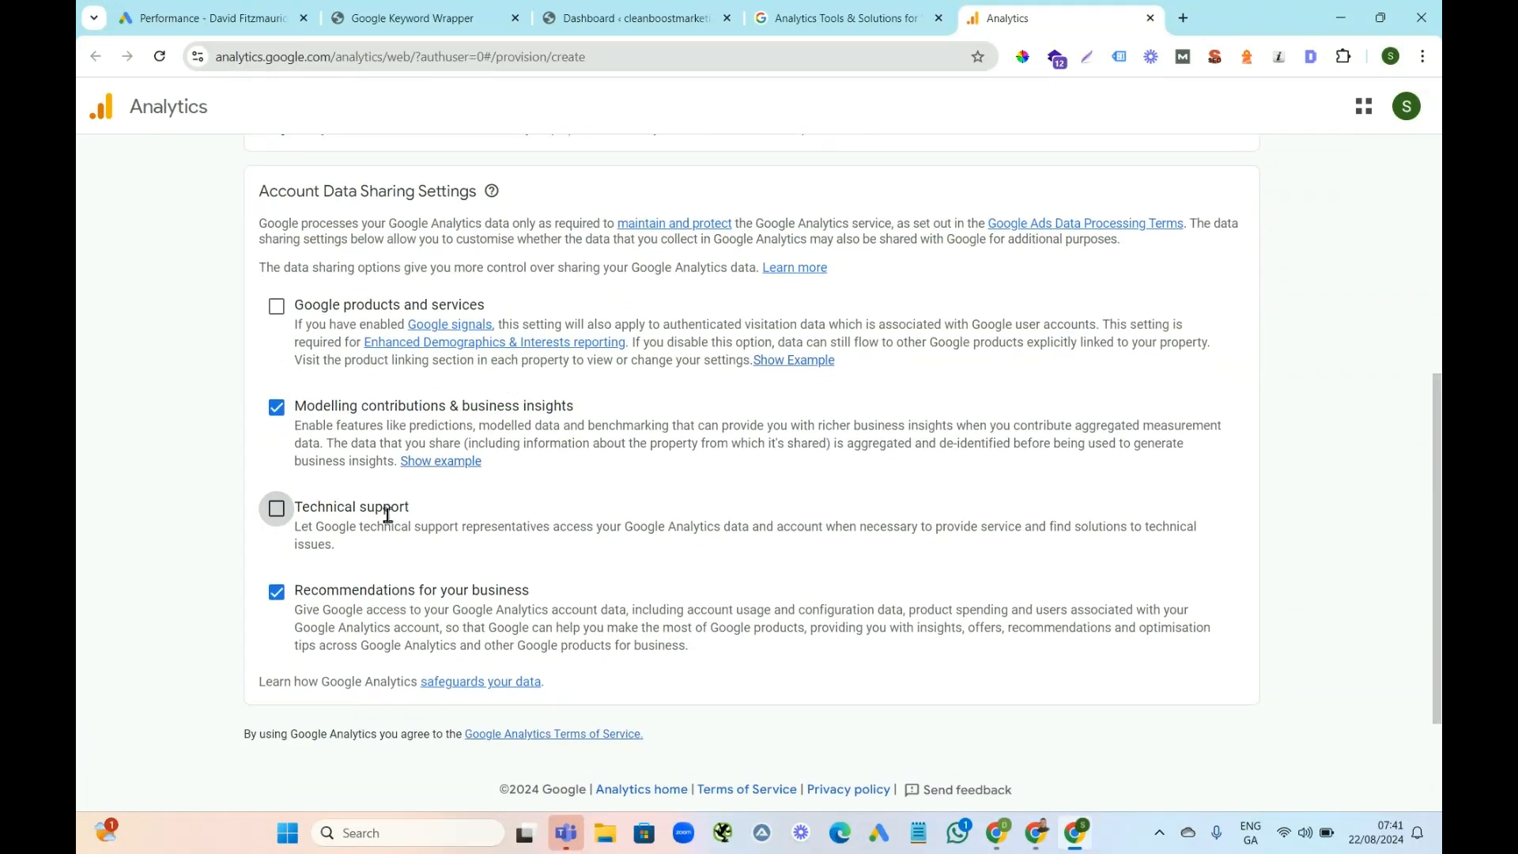
{"action": "left_click", "coordinate": [276, 595]}
{"action": "left_click_drag", "start_coordinate": [1439, 527], "coordinate": [1433, 594]}
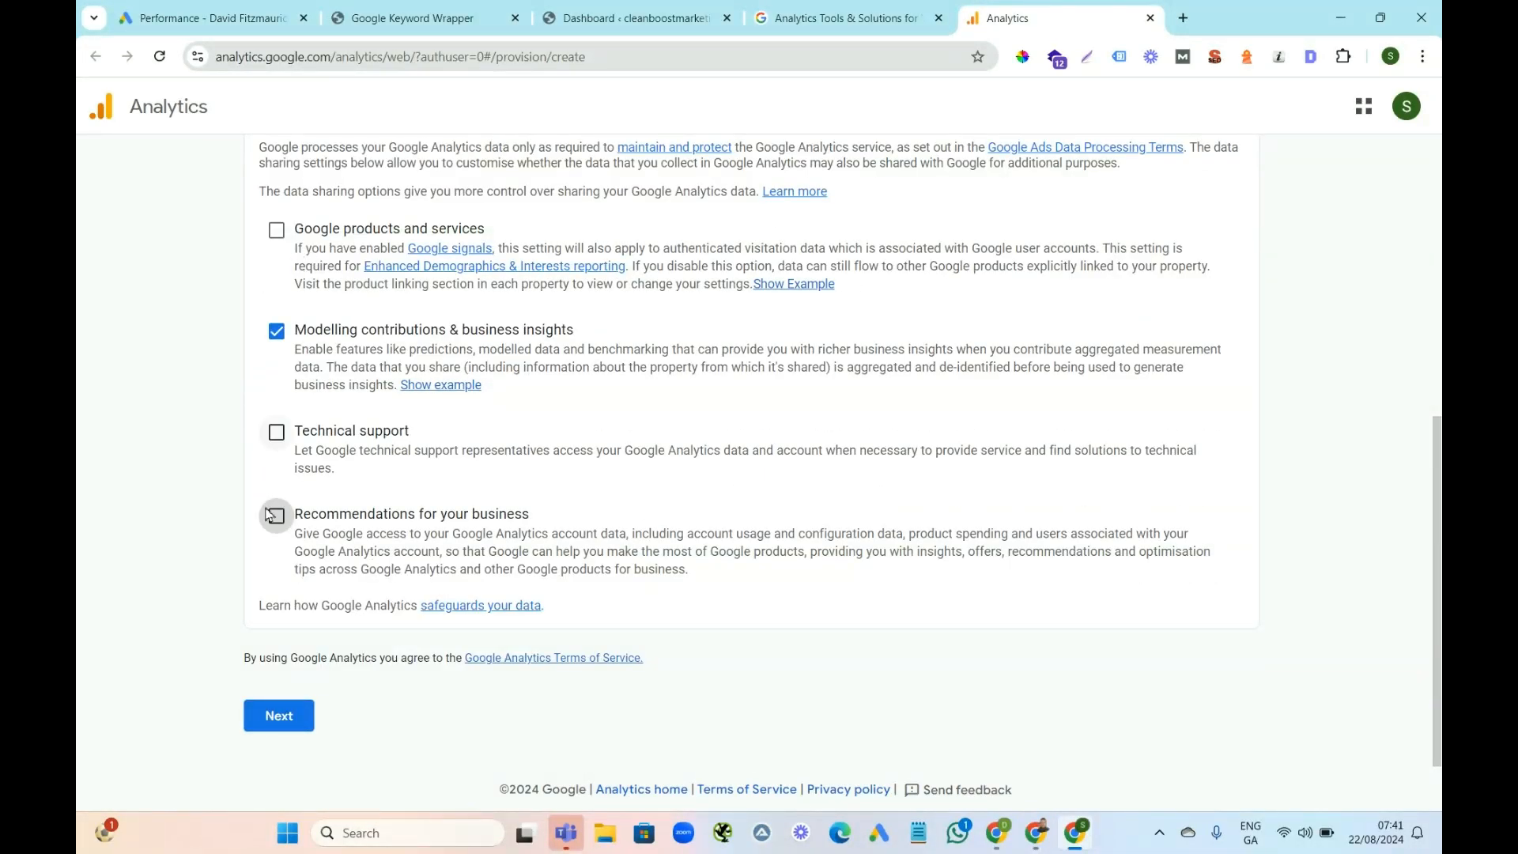
{"action": "left_click", "coordinate": [282, 716]}
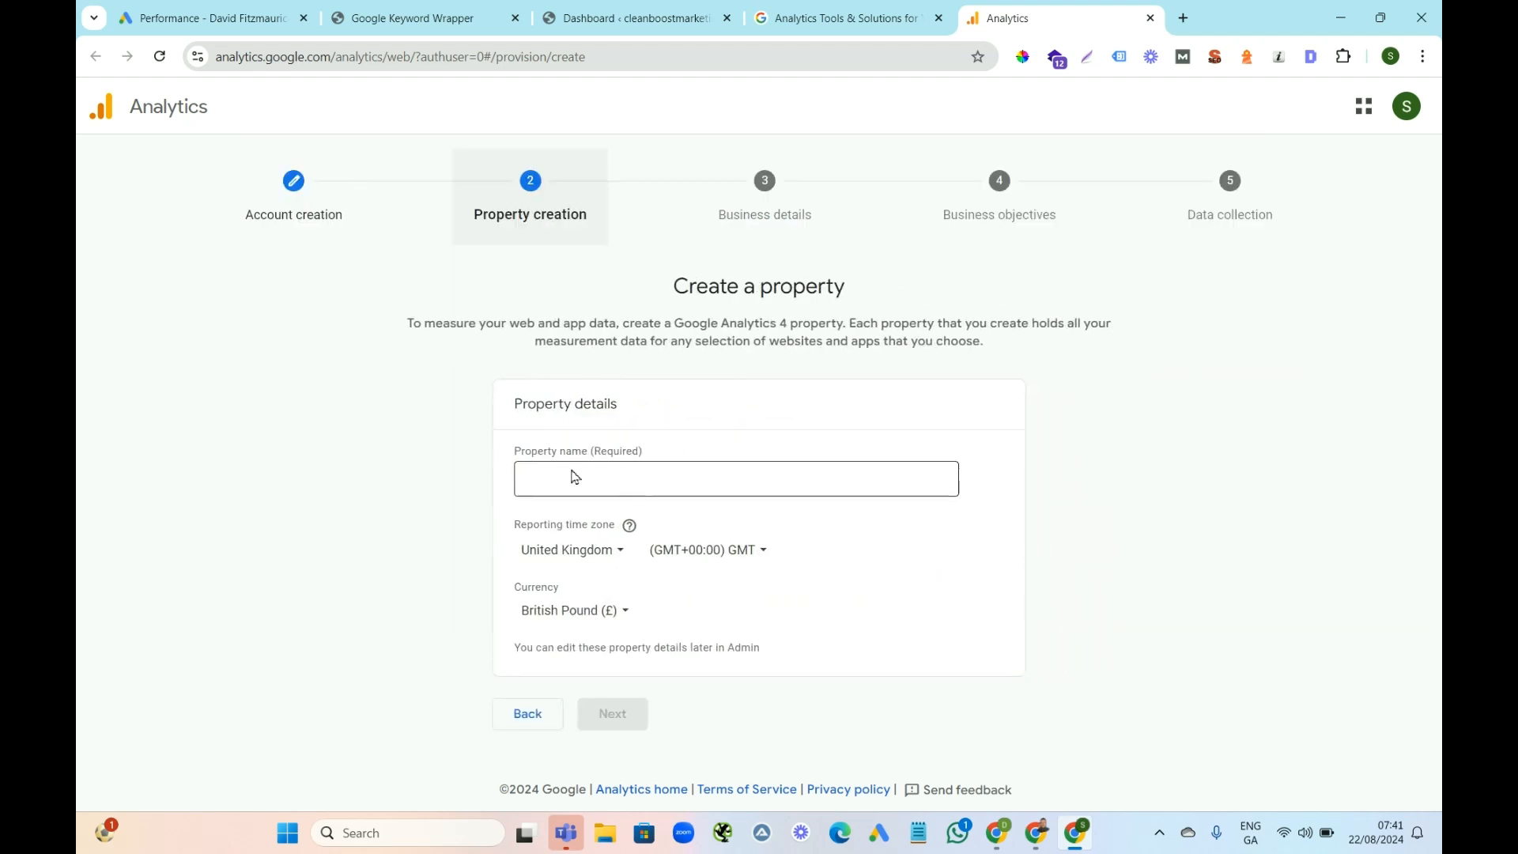
Name the new property cleanboostmarketing.com
{"action": "left_click", "coordinate": [596, 480]}
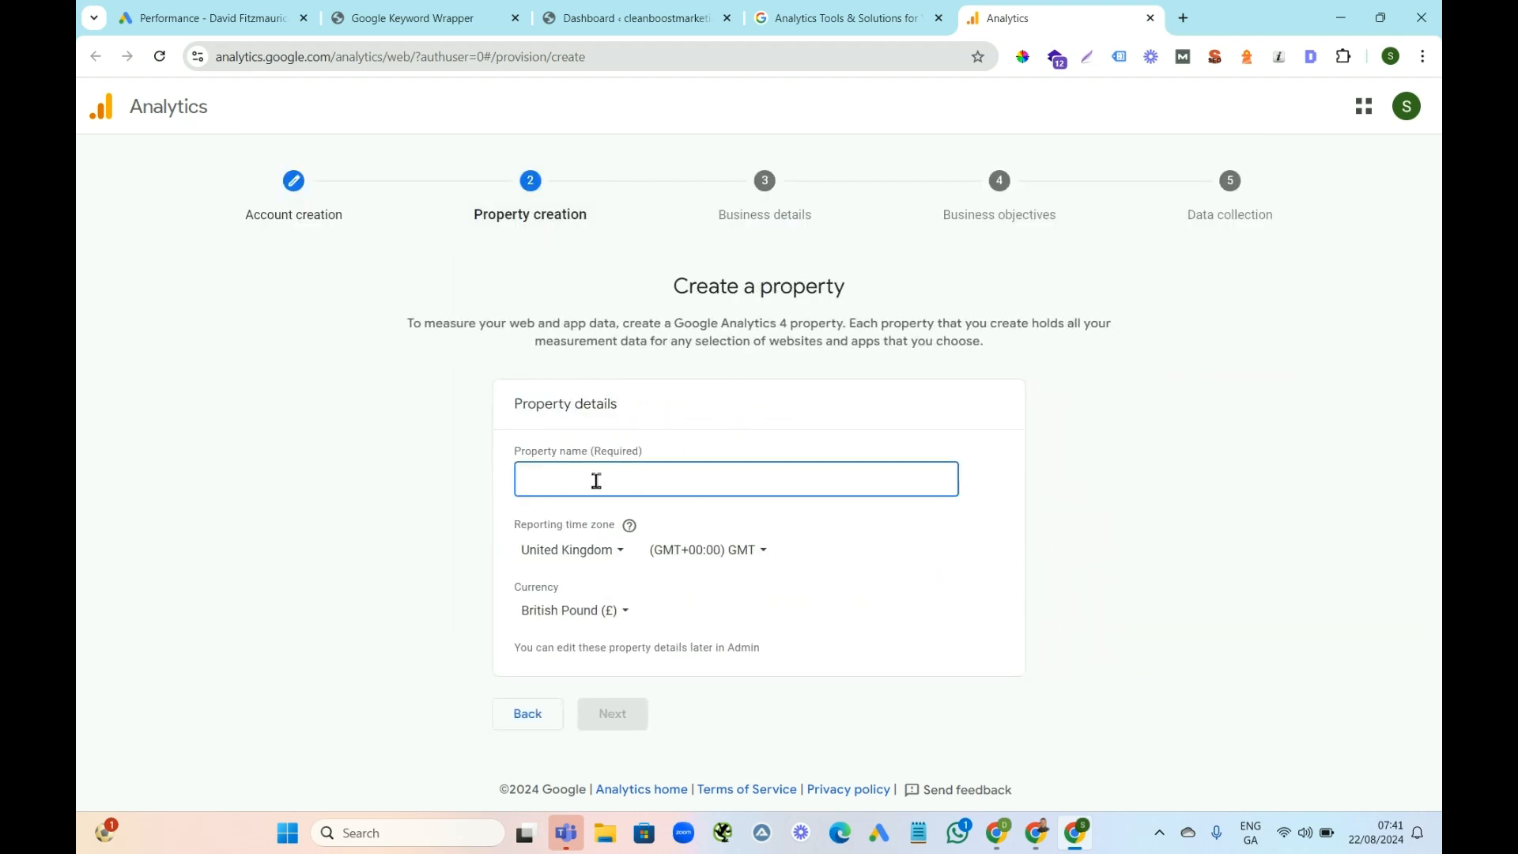
{"action": "type", "text": "cleanboostmarketing.com"}
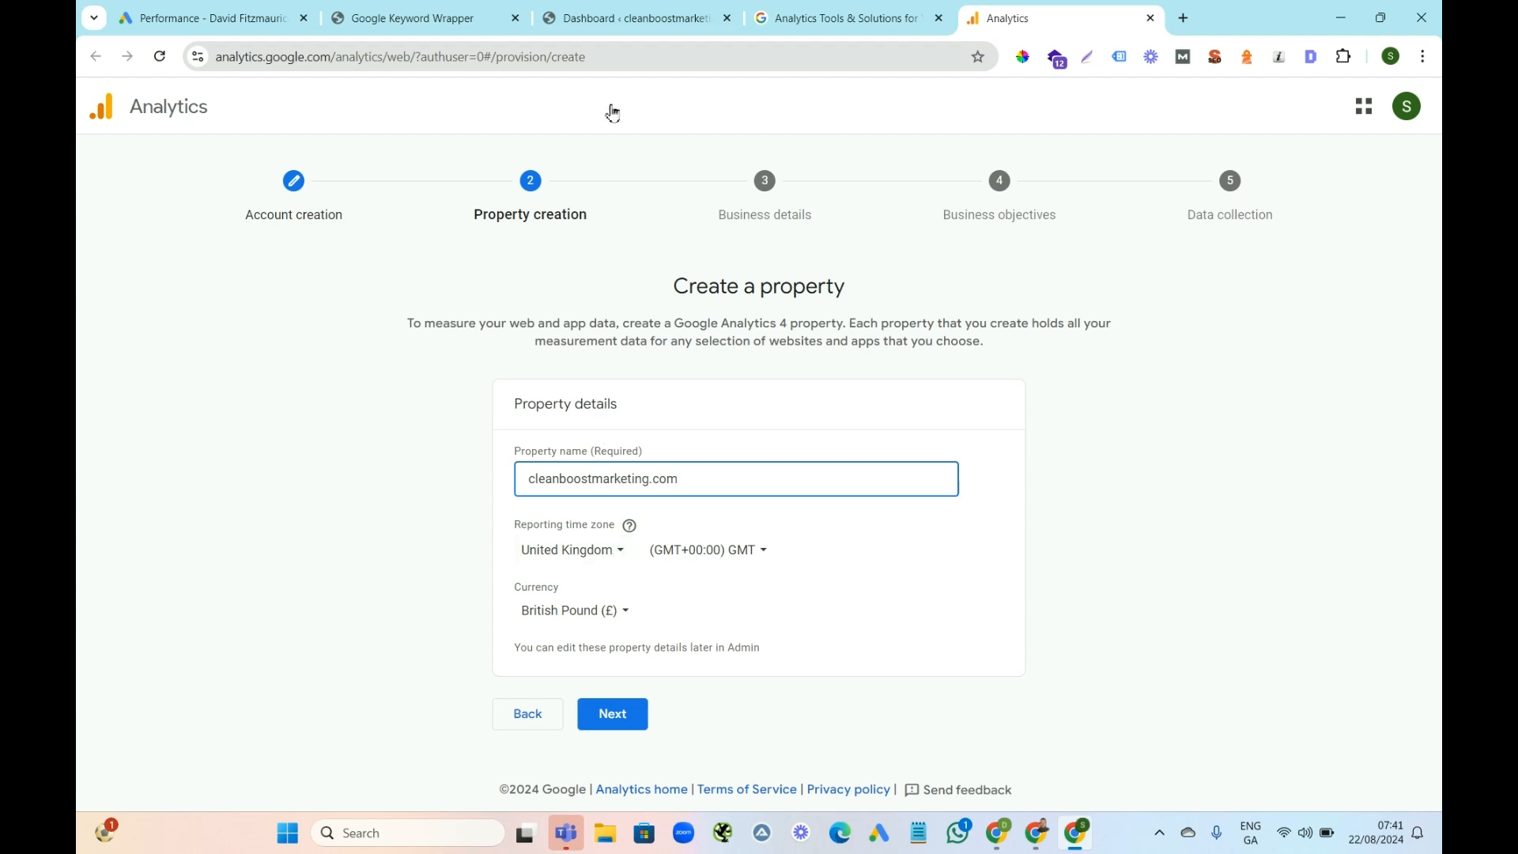
{"action": "left_click", "coordinate": [627, 13]}
{"action": "left_click", "coordinate": [1020, 17]}
Set the property's reporting time zone to Ireland and its currency to Euro, and continue to the business details
{"action": "left_click", "coordinate": [617, 553]}
{"action": "type", "text": "ire"}
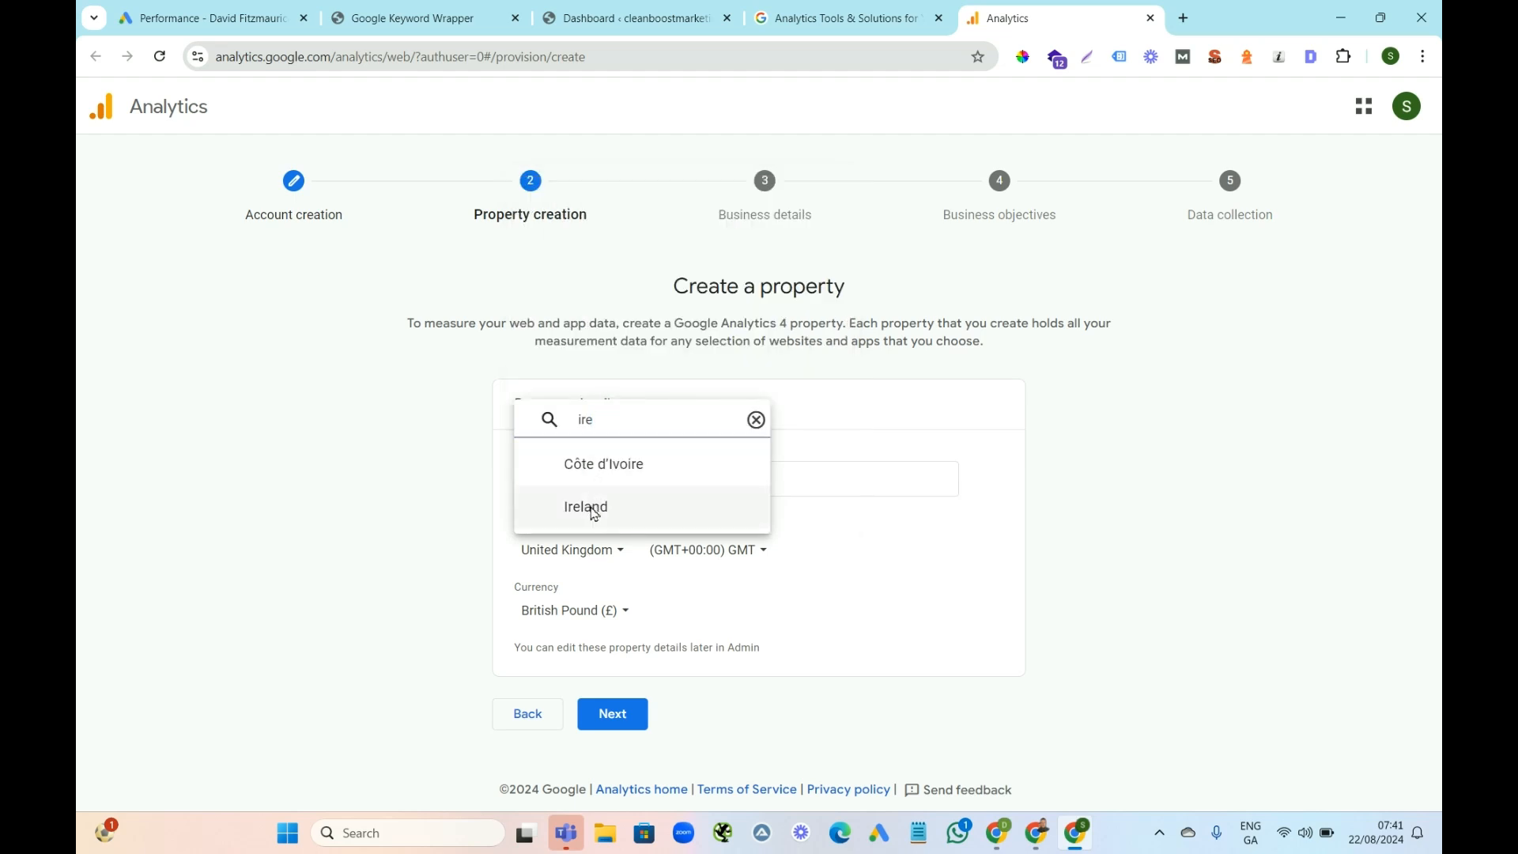
{"action": "left_click", "coordinate": [593, 506]}
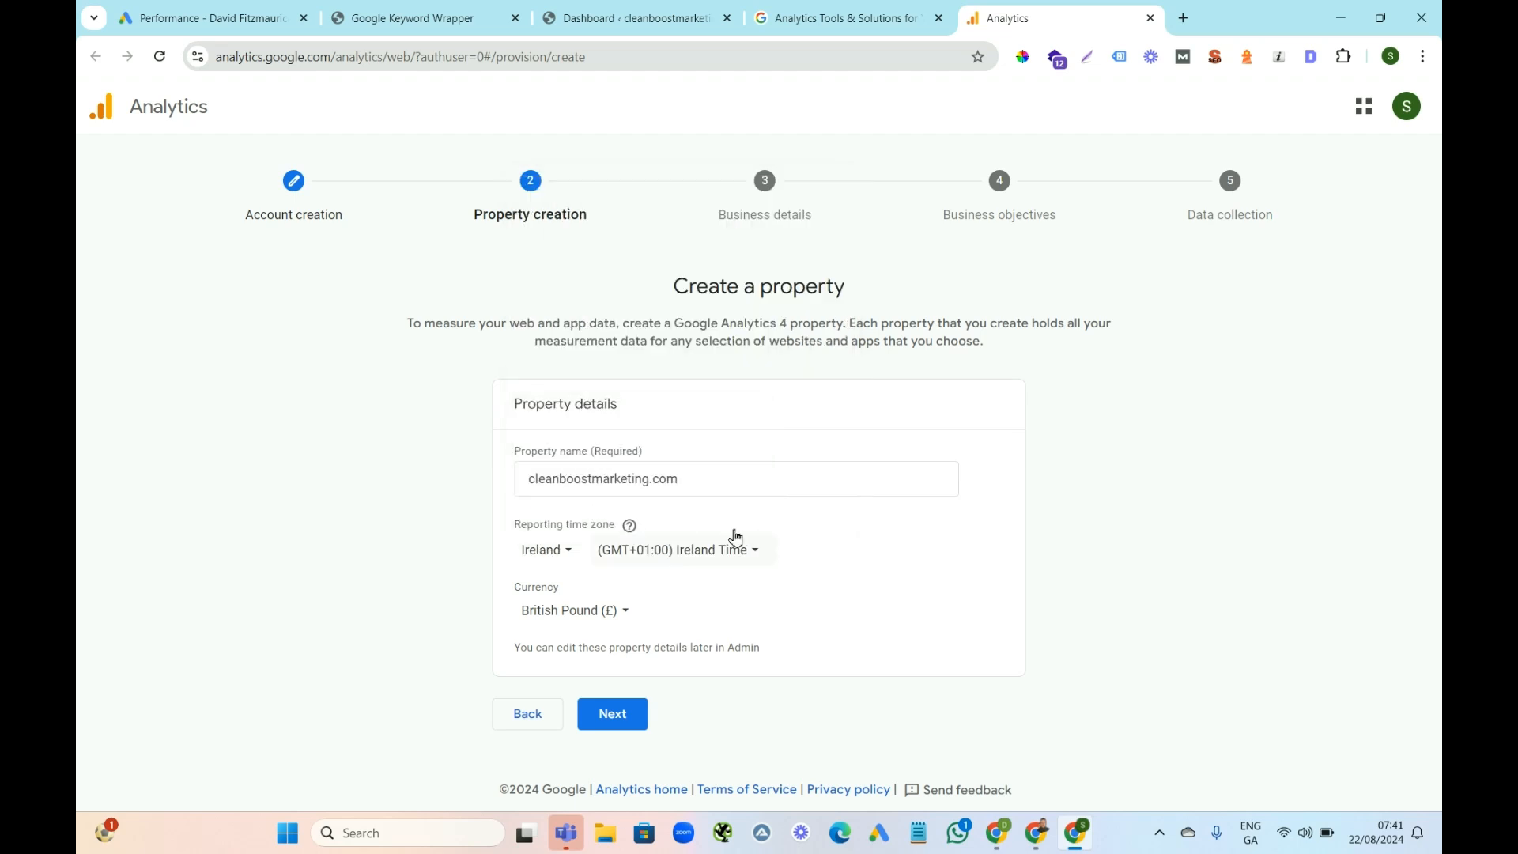
{"action": "left_click", "coordinate": [621, 614]}
{"action": "type", "text": "eur"}
{"action": "left_click", "coordinate": [604, 565]}
{"action": "left_click", "coordinate": [626, 726]}
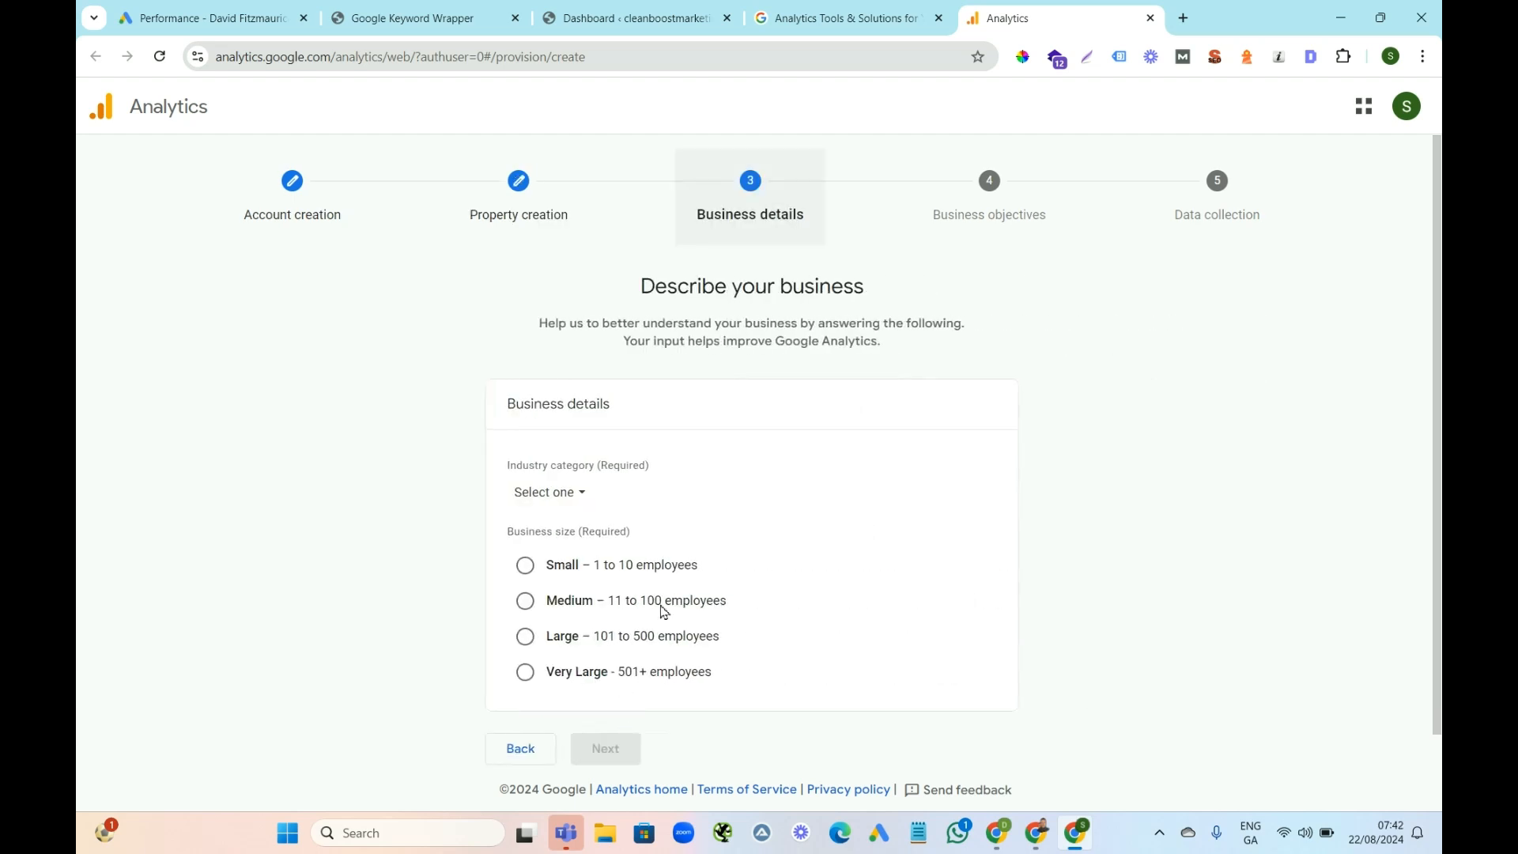
Set the industry category to Other business activity and the business size to Small, and continue to the business objectives
{"action": "left_click", "coordinate": [577, 493]}
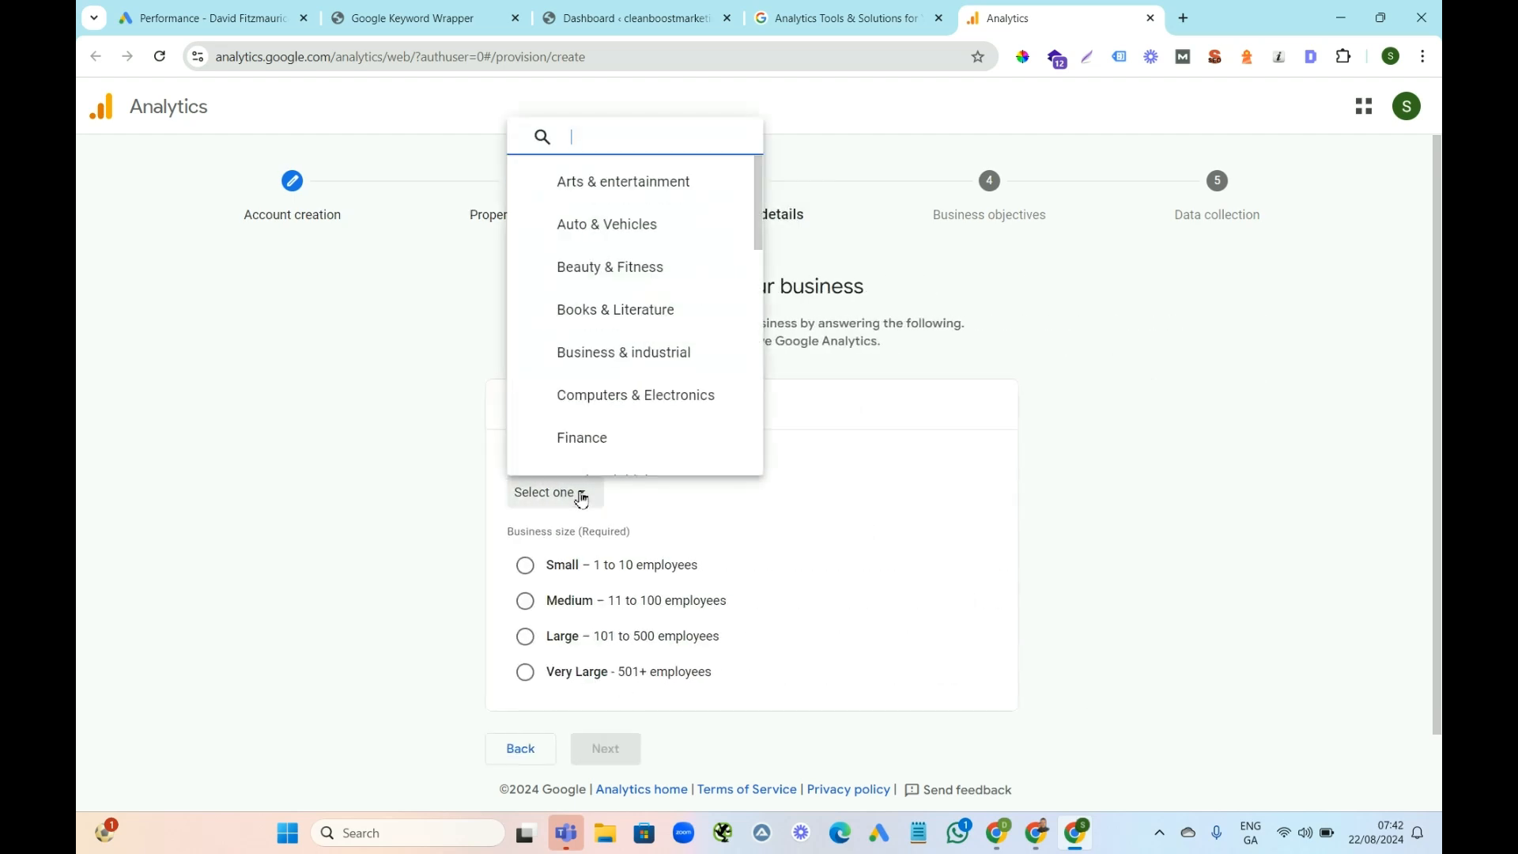
{"action": "left_click_drag", "start_coordinate": [759, 218], "coordinate": [742, 461]}
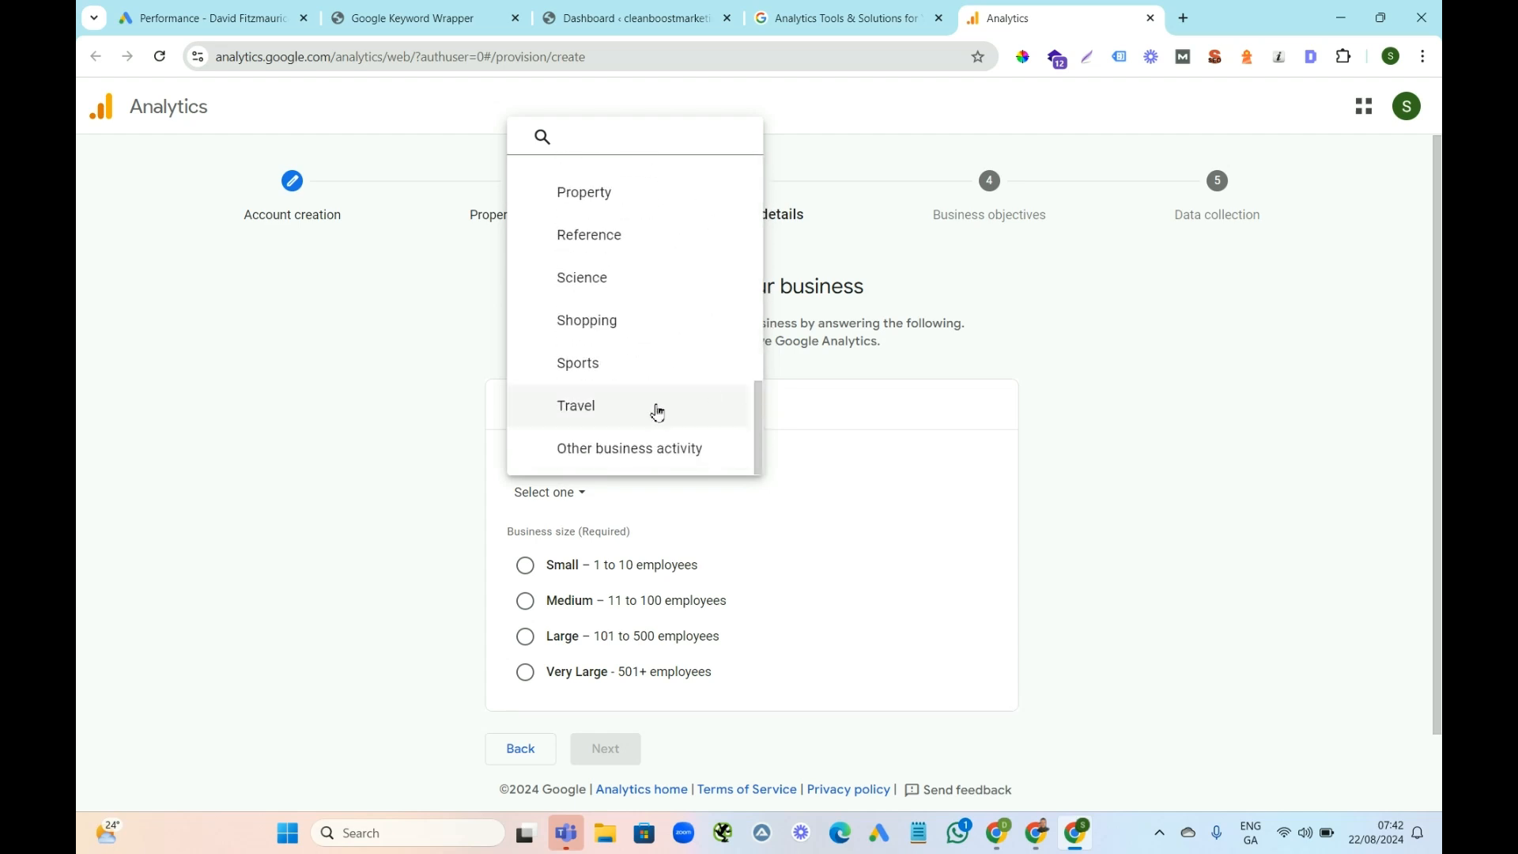
{"action": "left_click", "coordinate": [612, 447]}
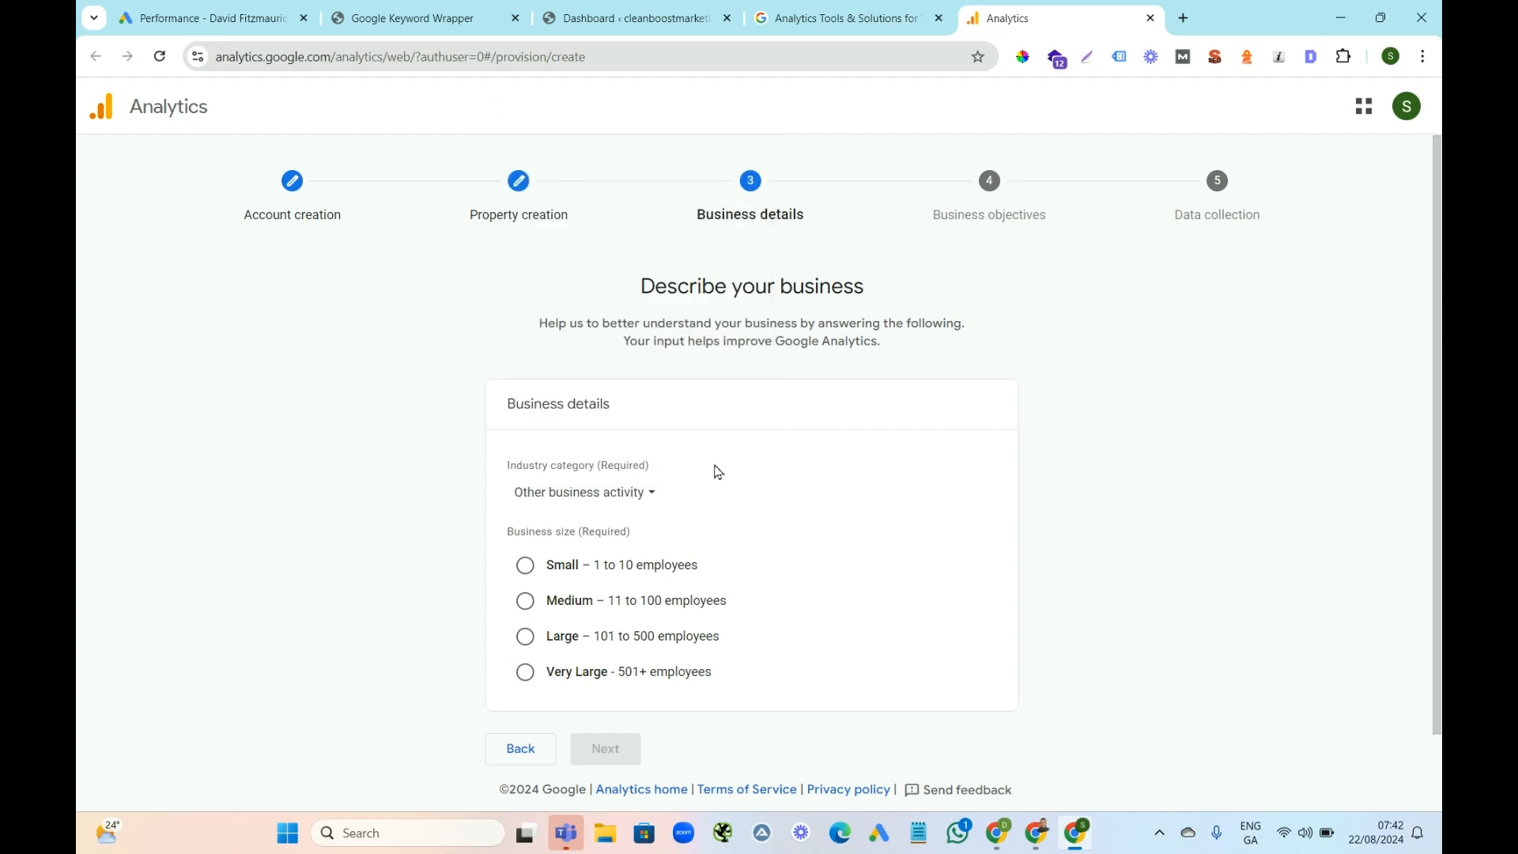
{"action": "left_click", "coordinate": [524, 567]}
{"action": "left_click_drag", "start_coordinate": [1441, 485], "coordinate": [1441, 524]}
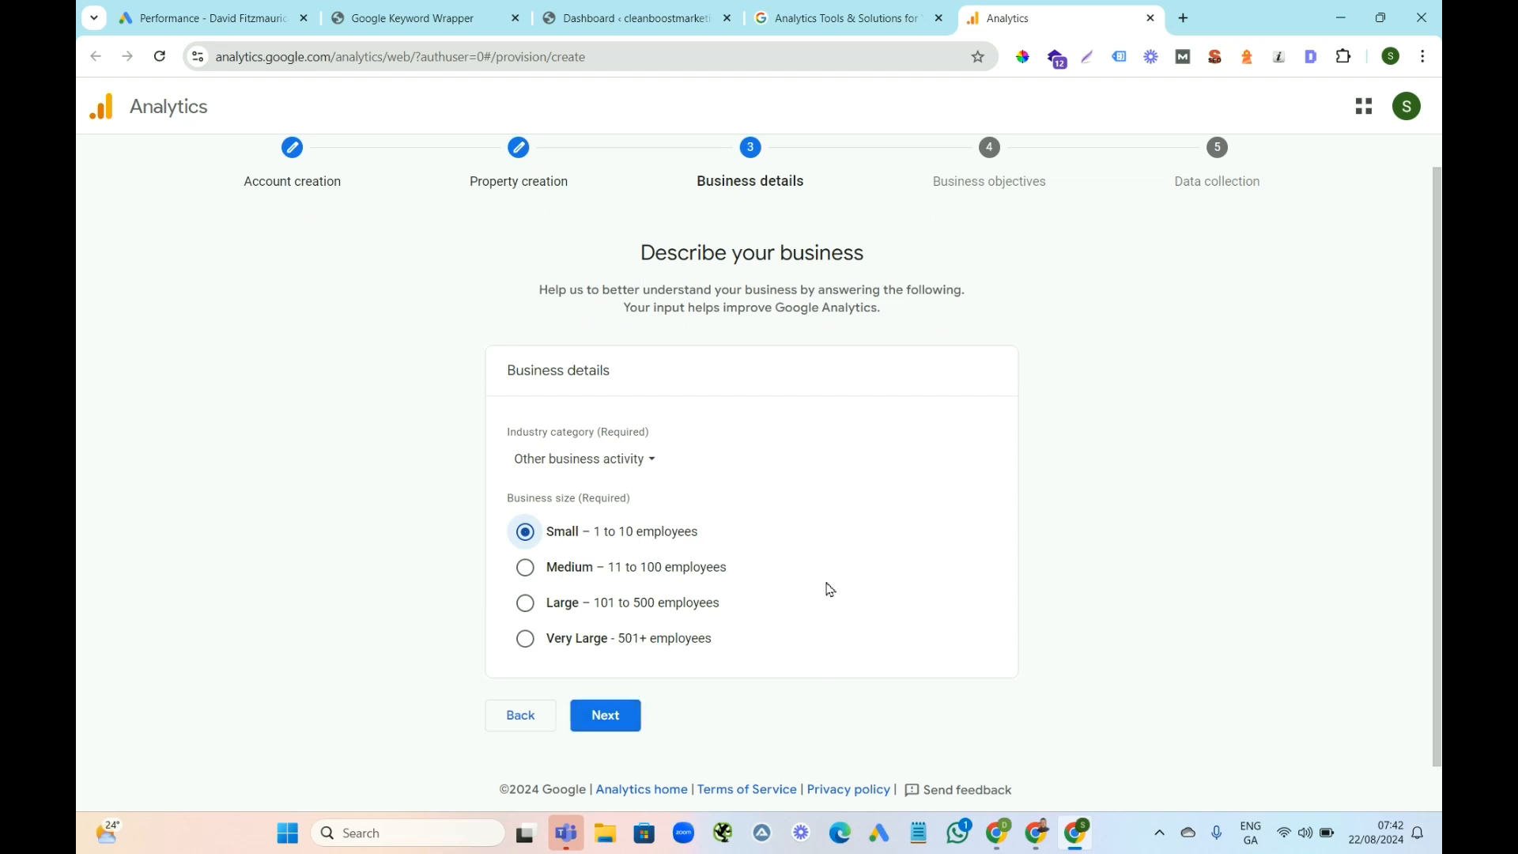
{"action": "left_click", "coordinate": [615, 721]}
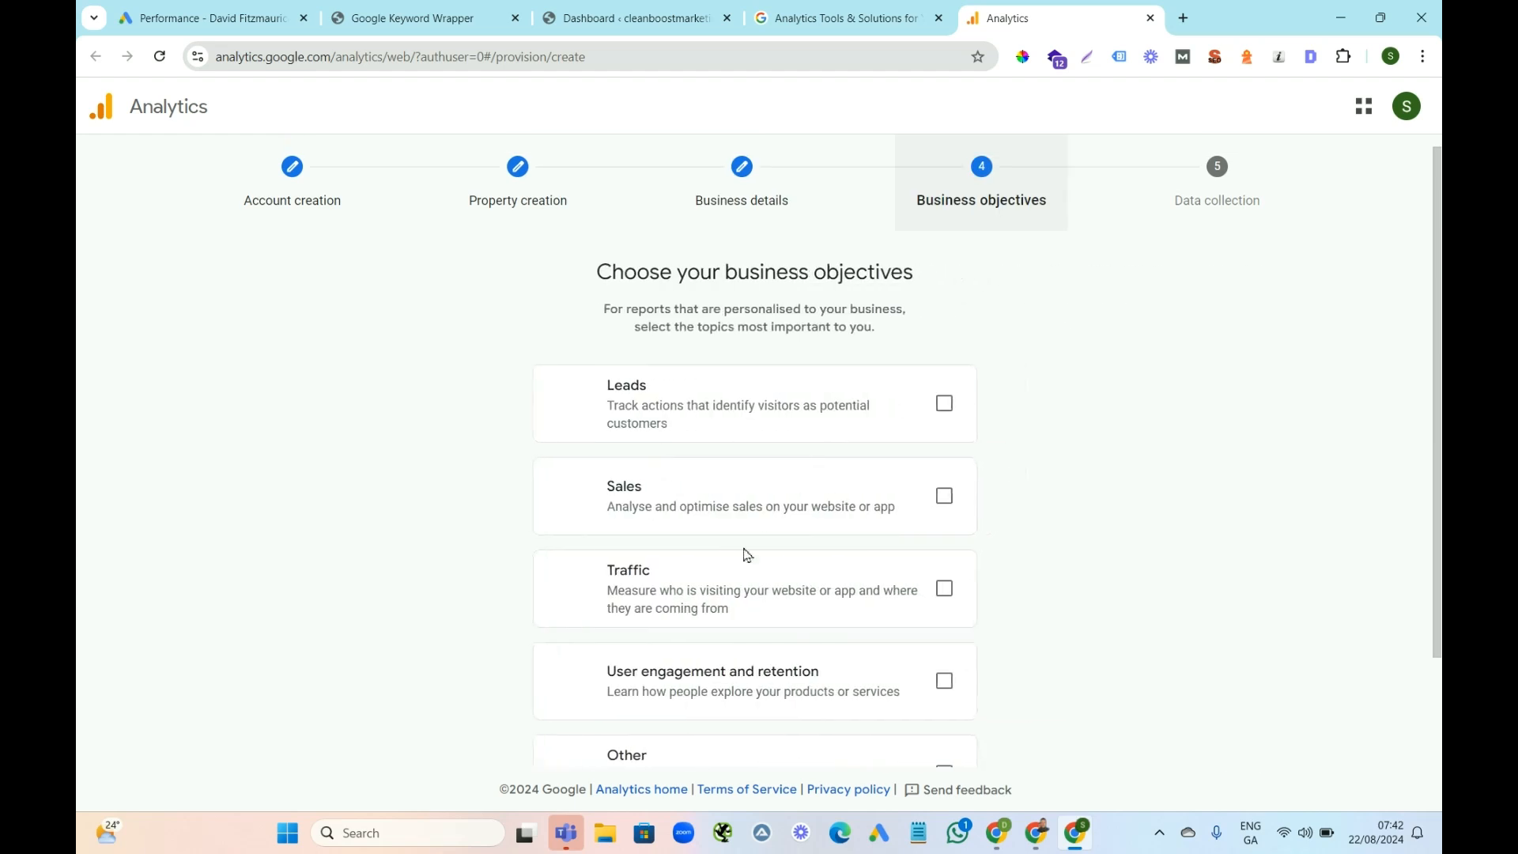
Choose Leads, Traffic, and User engagement and retention as business objectives and create the account
{"action": "left_click_drag", "start_coordinate": [1440, 310], "coordinate": [1440, 394]}
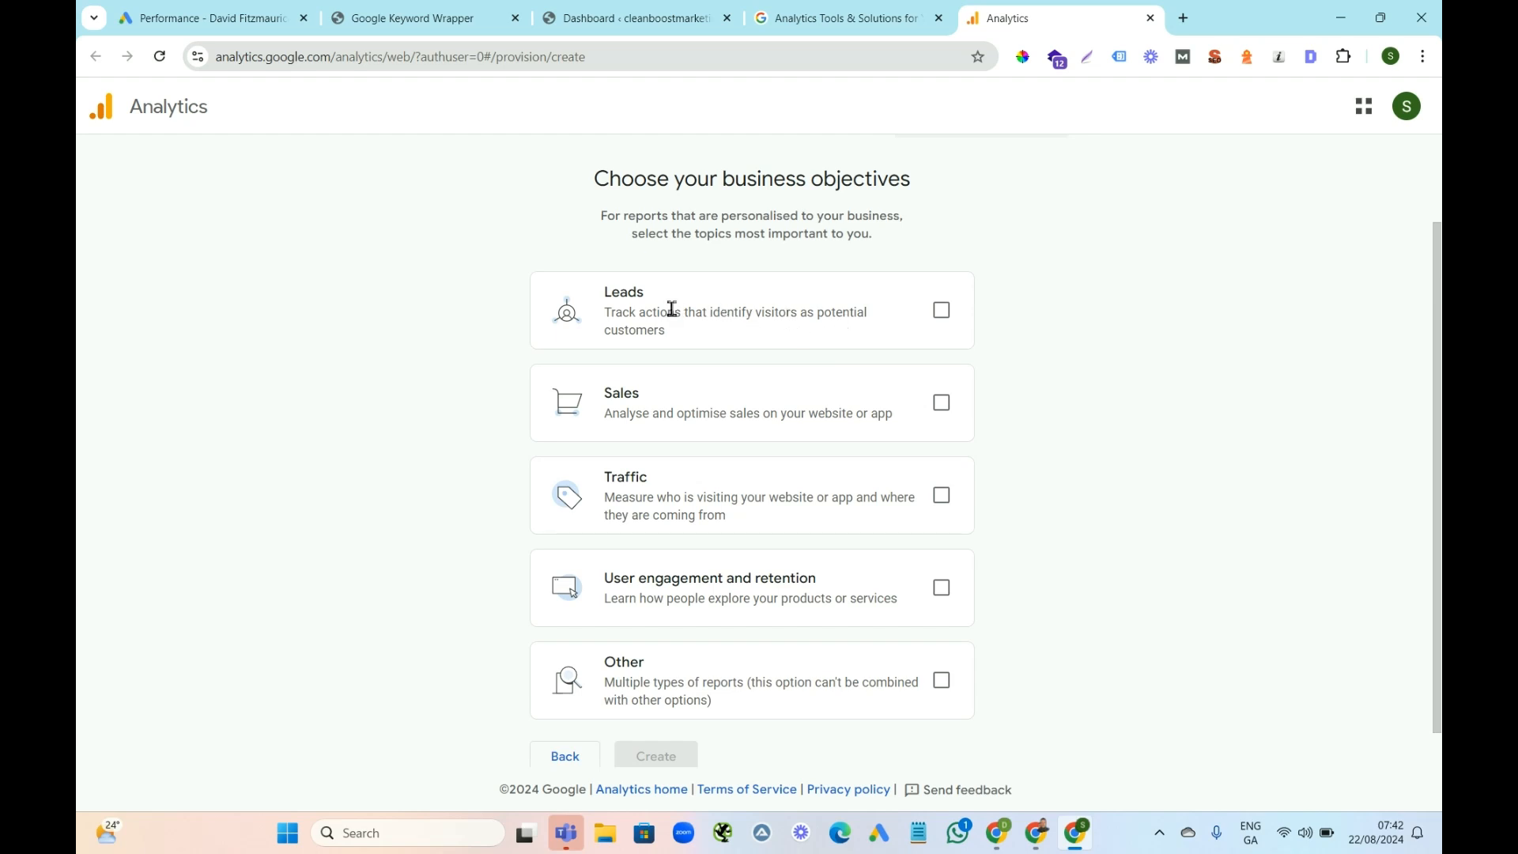
{"action": "left_click", "coordinate": [941, 310]}
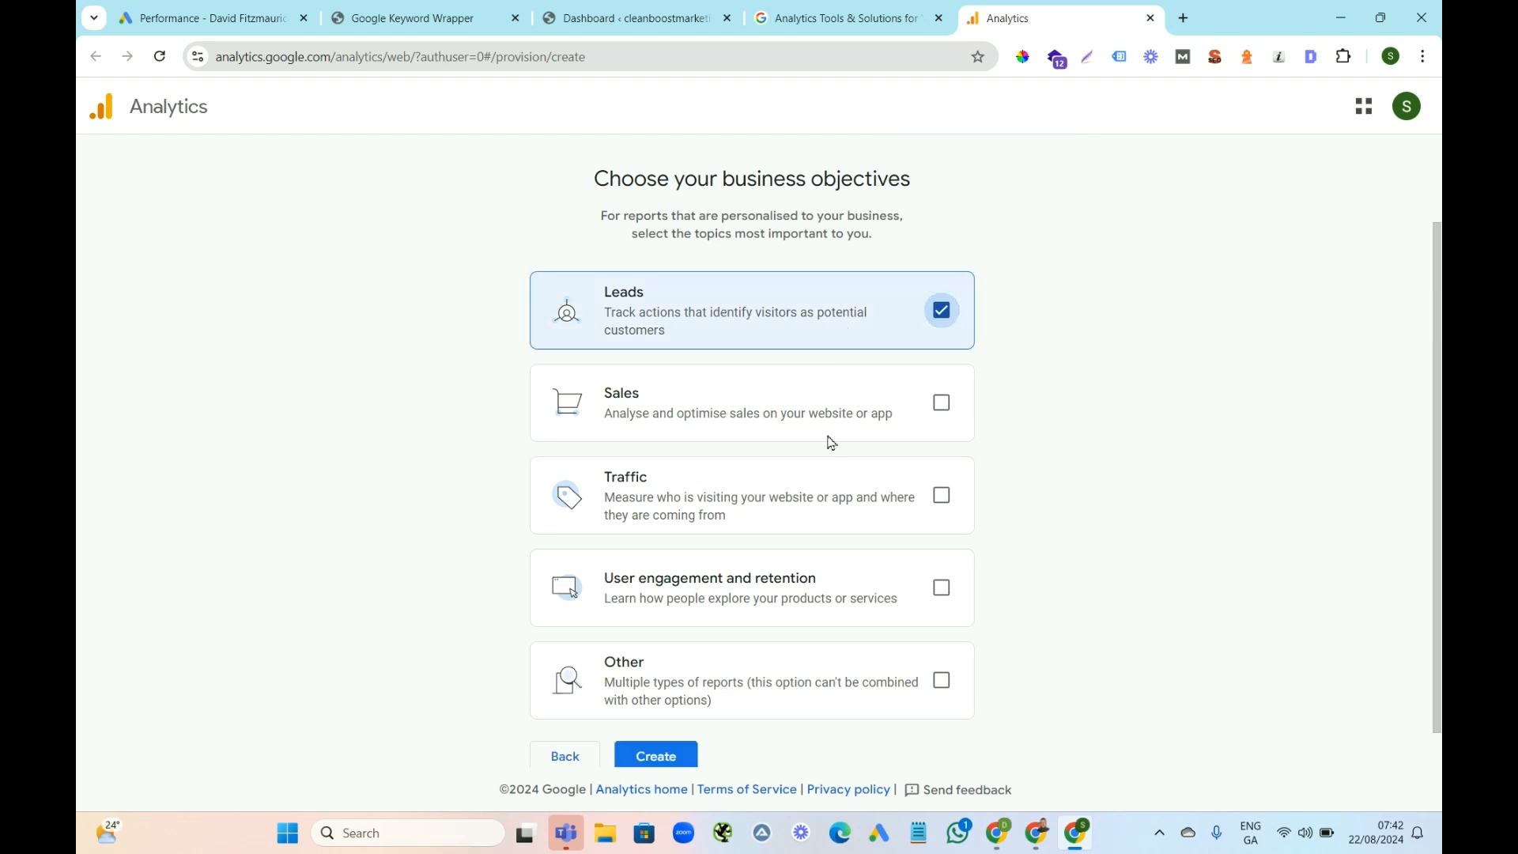
{"action": "left_click", "coordinate": [946, 498]}
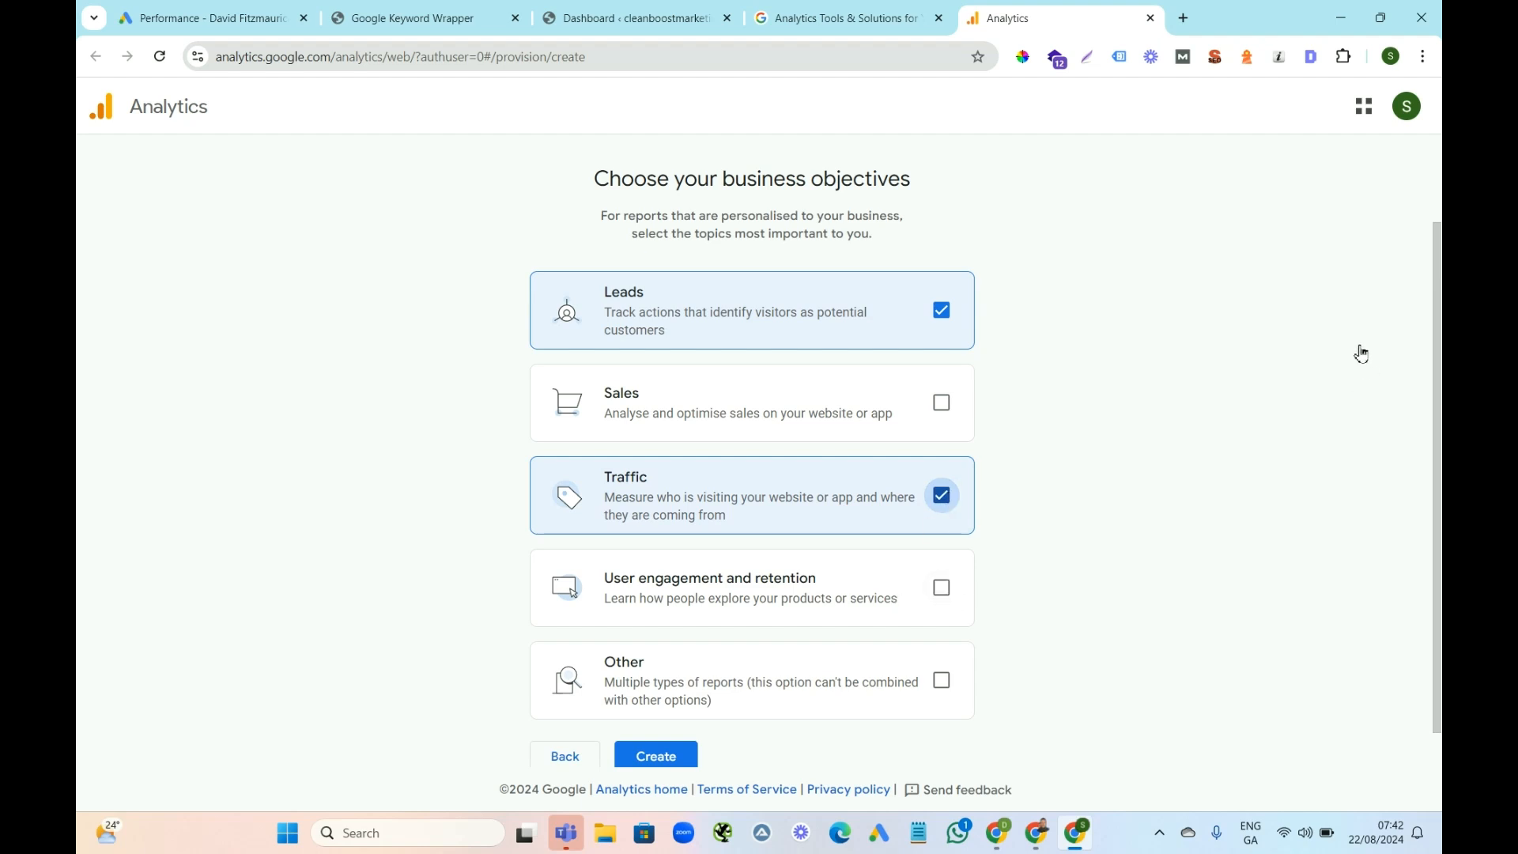
{"action": "left_click", "coordinate": [942, 588]}
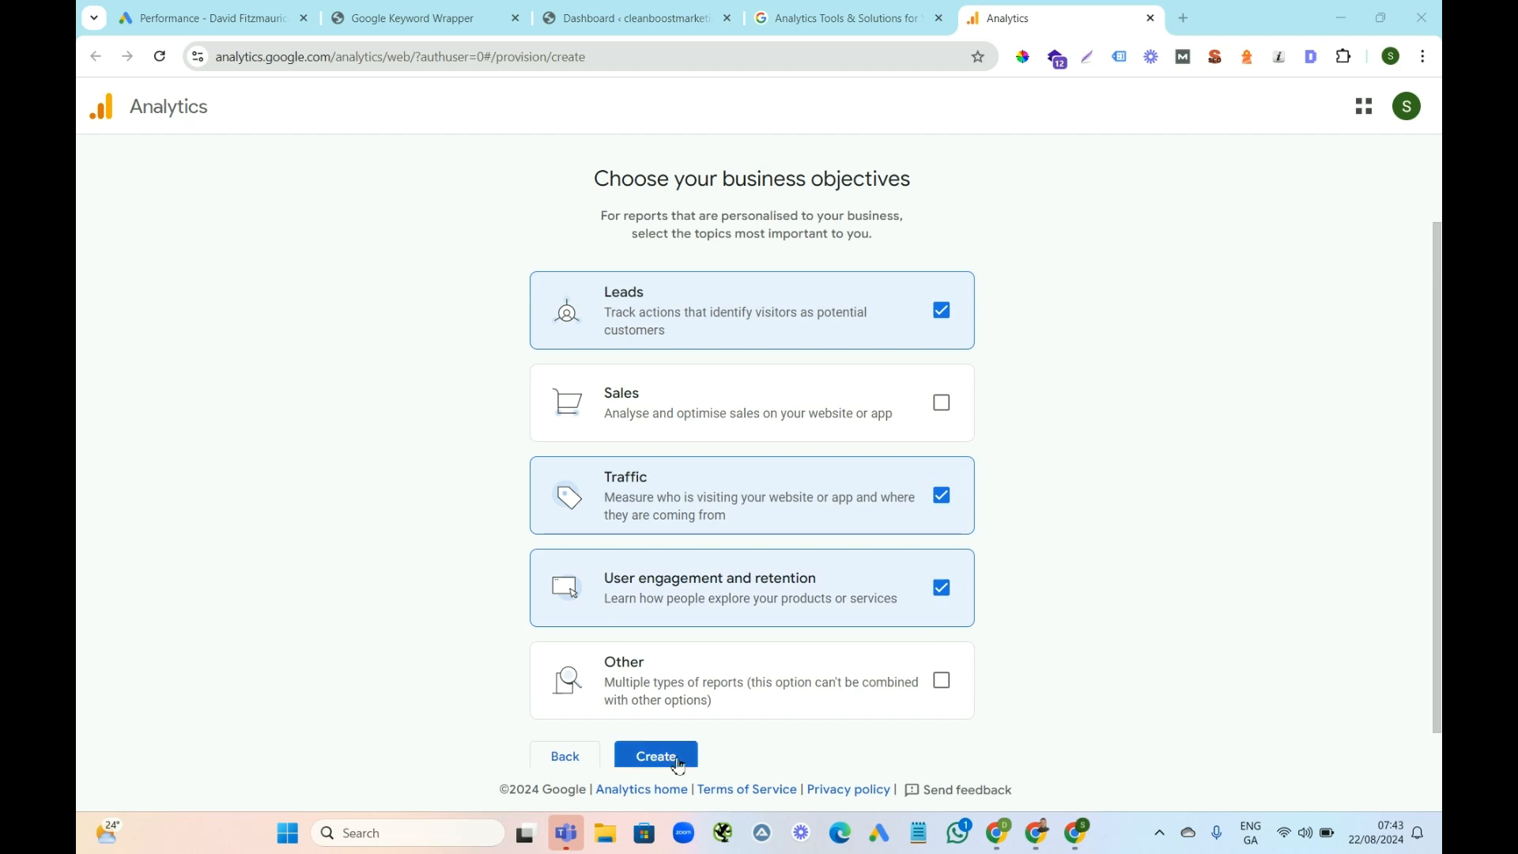
{"action": "scroll", "coordinate": [1439, 488], "scroll_direction": "down", "scroll_amount": 1}
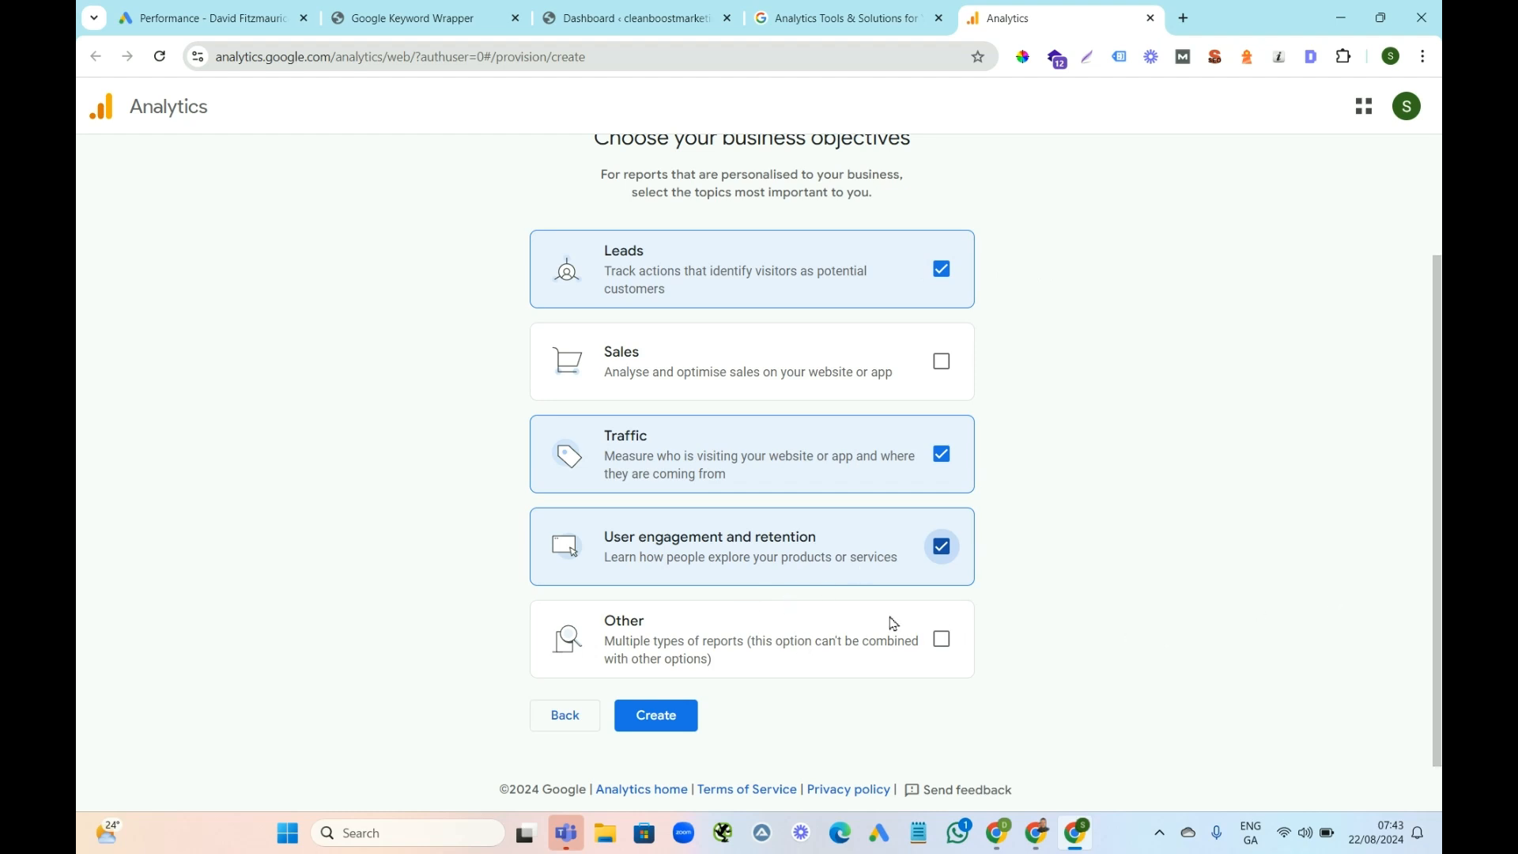
{"action": "left_click", "coordinate": [662, 720]}
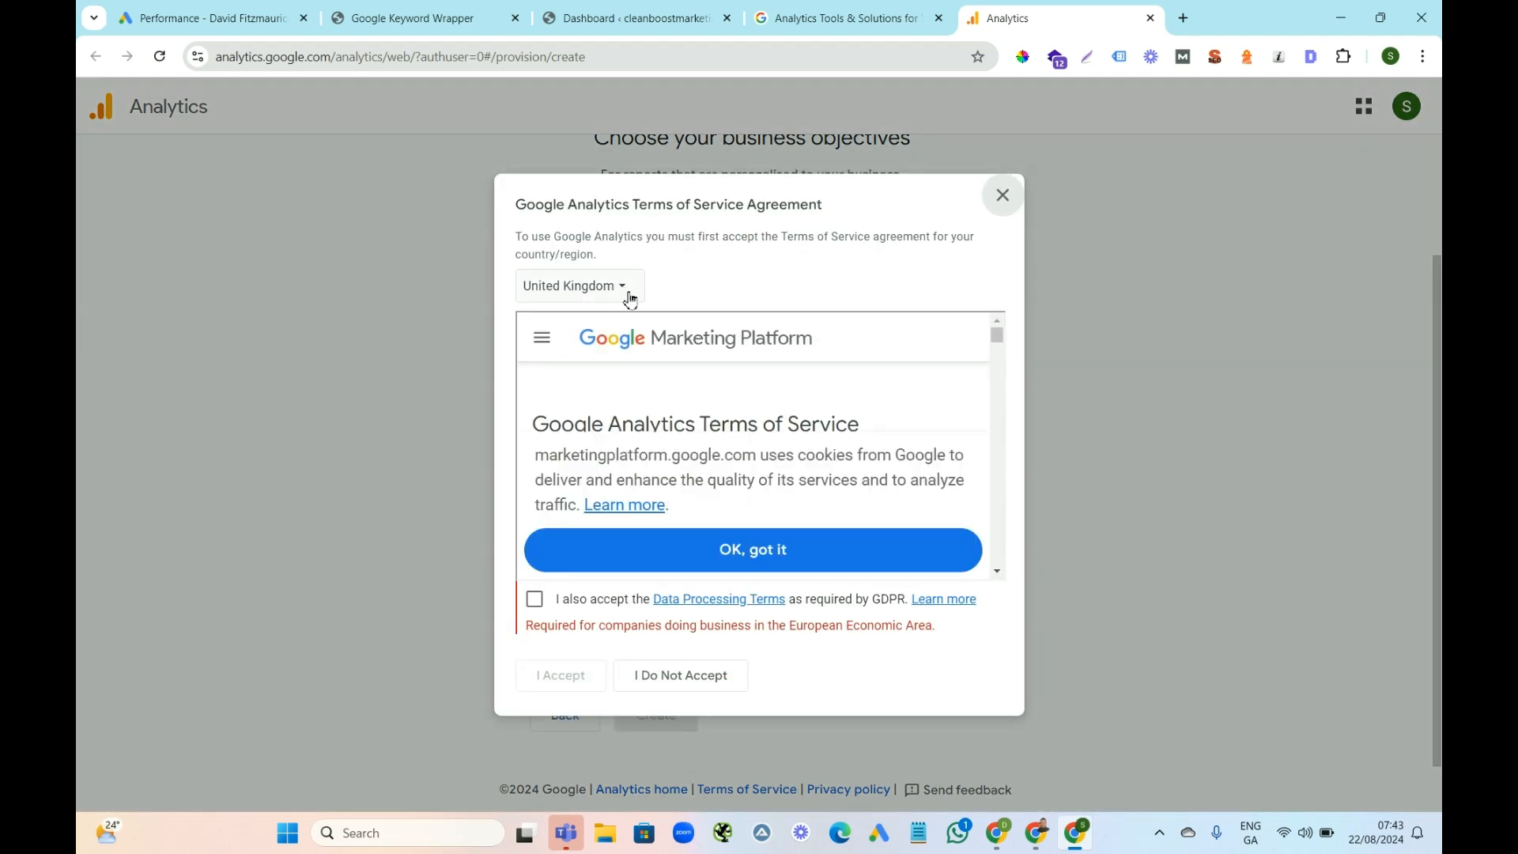
Set the Terms of Service country to Ireland and accept the agreement including the GDPR Data Processing Terms
{"action": "left_click", "coordinate": [621, 295]}
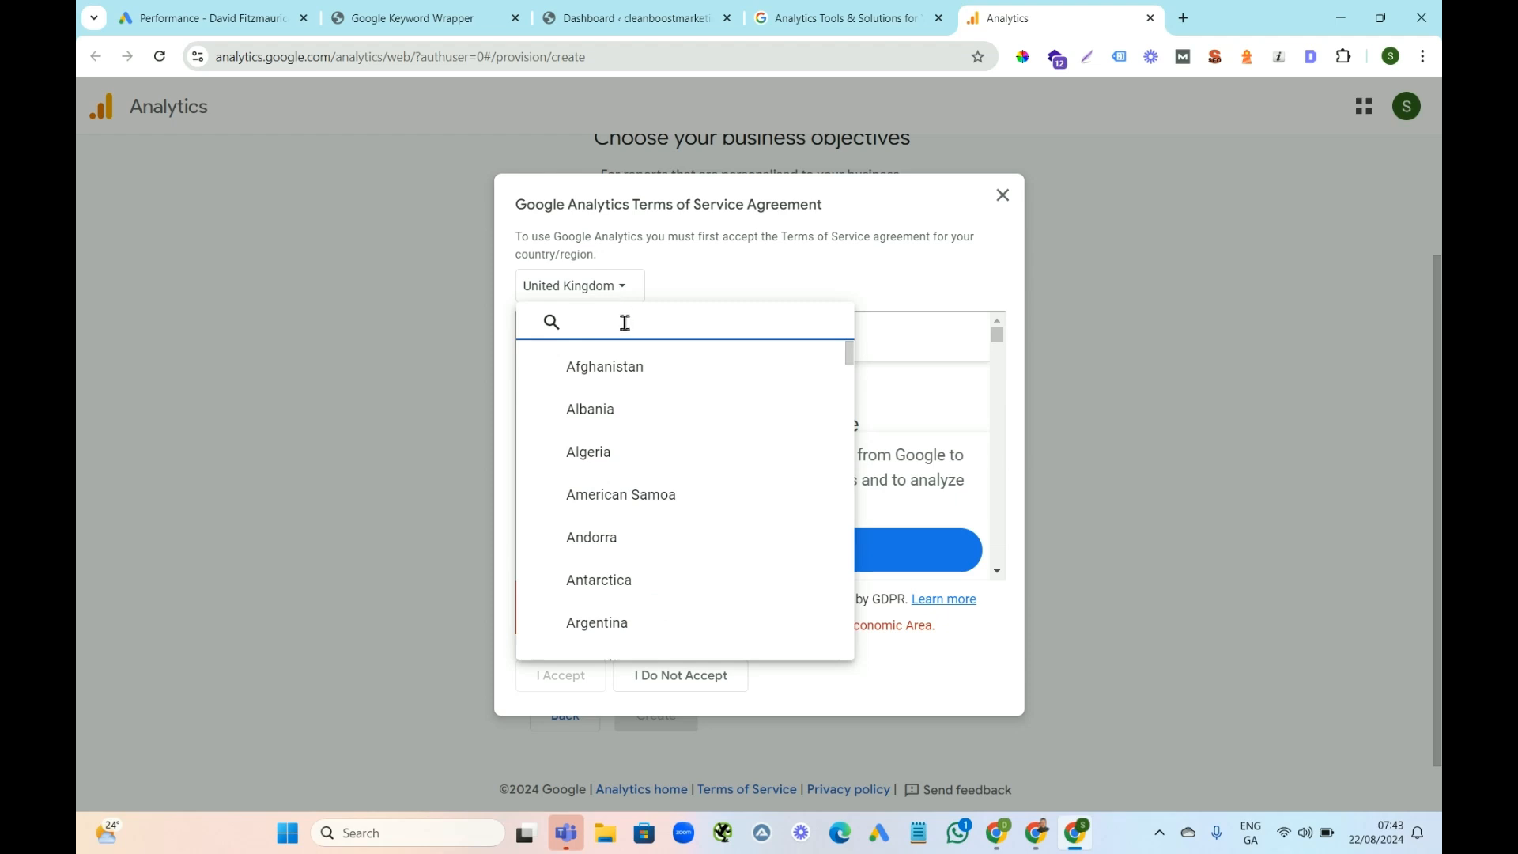
{"action": "type", "text": "ire"}
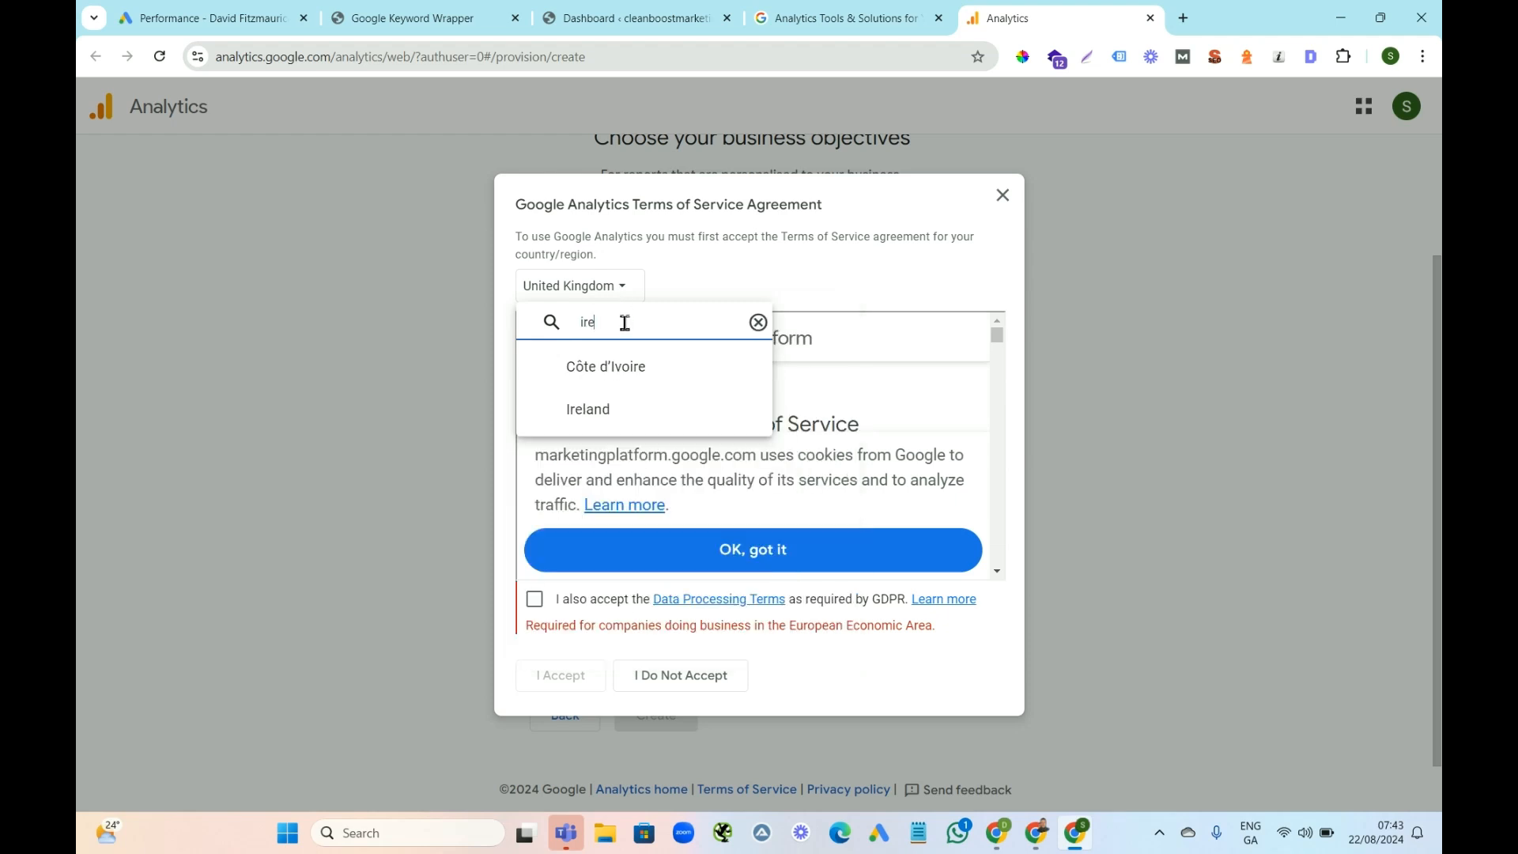
{"action": "left_click", "coordinate": [608, 409]}
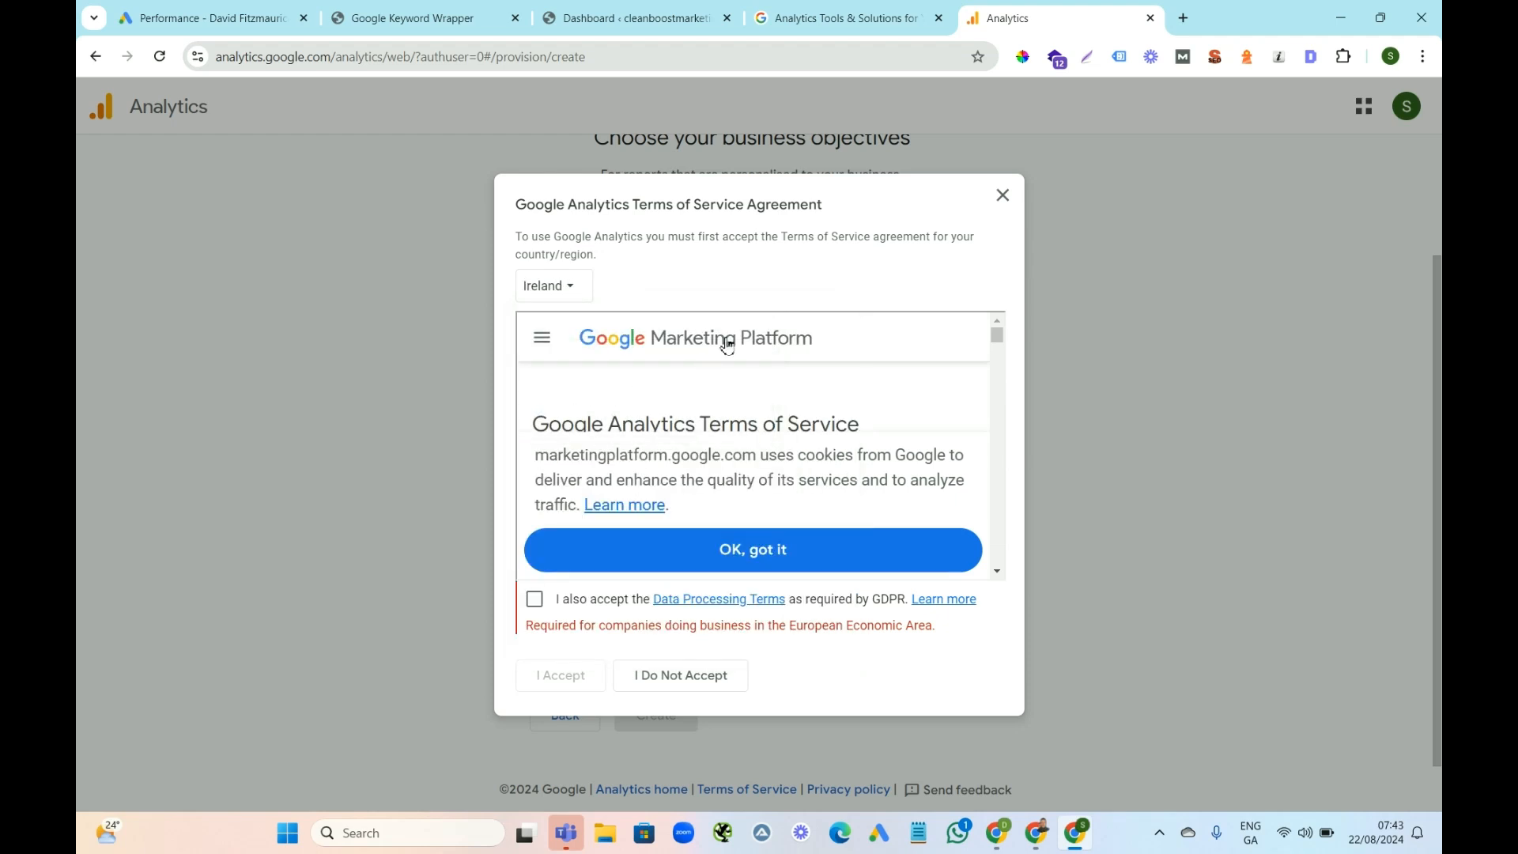
{"action": "left_click", "coordinate": [535, 599]}
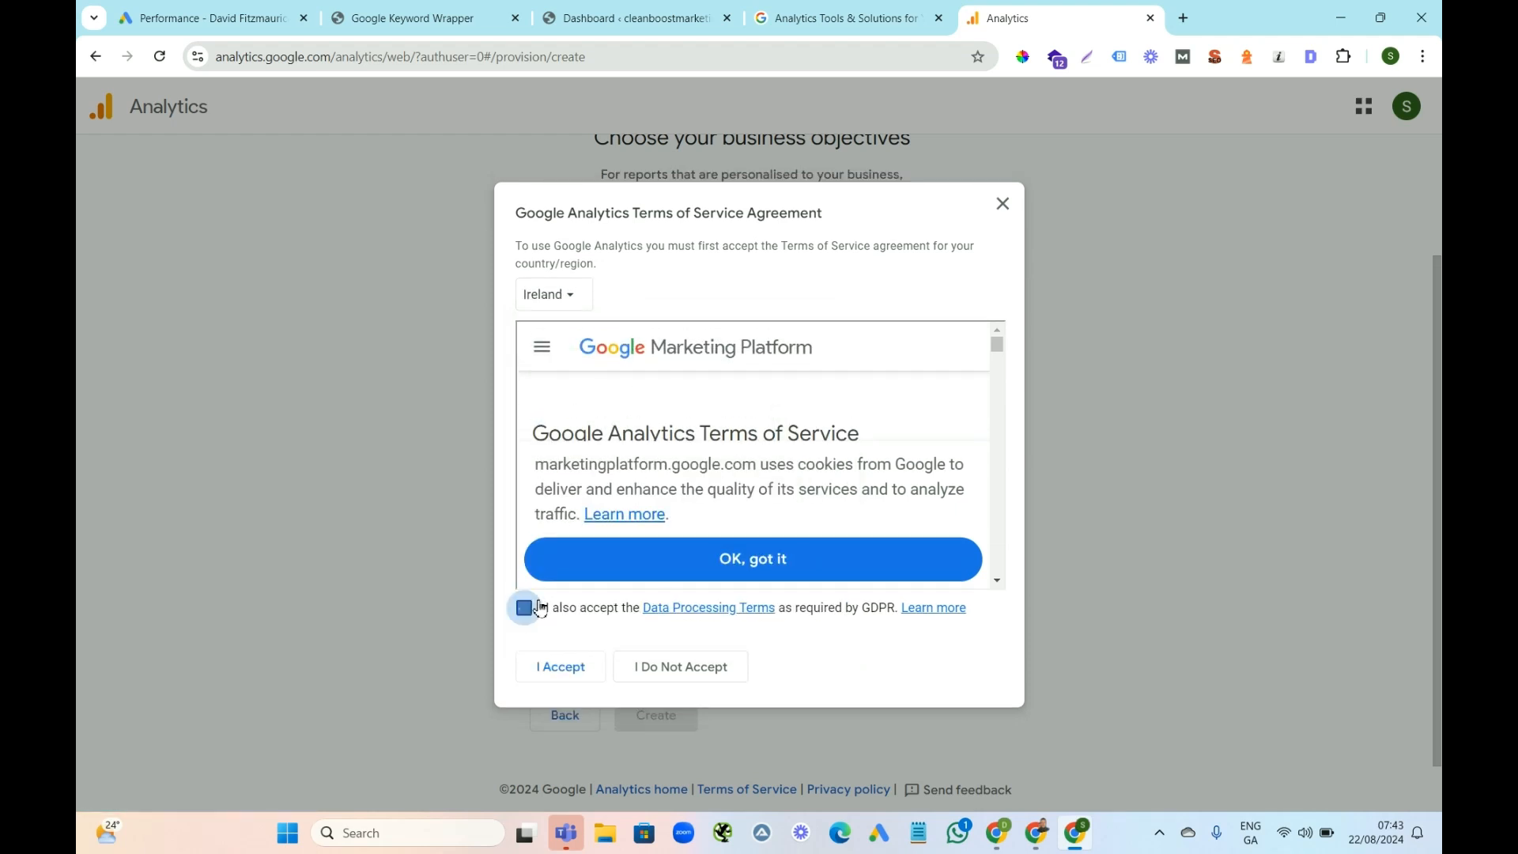
{"action": "left_click", "coordinate": [563, 673]}
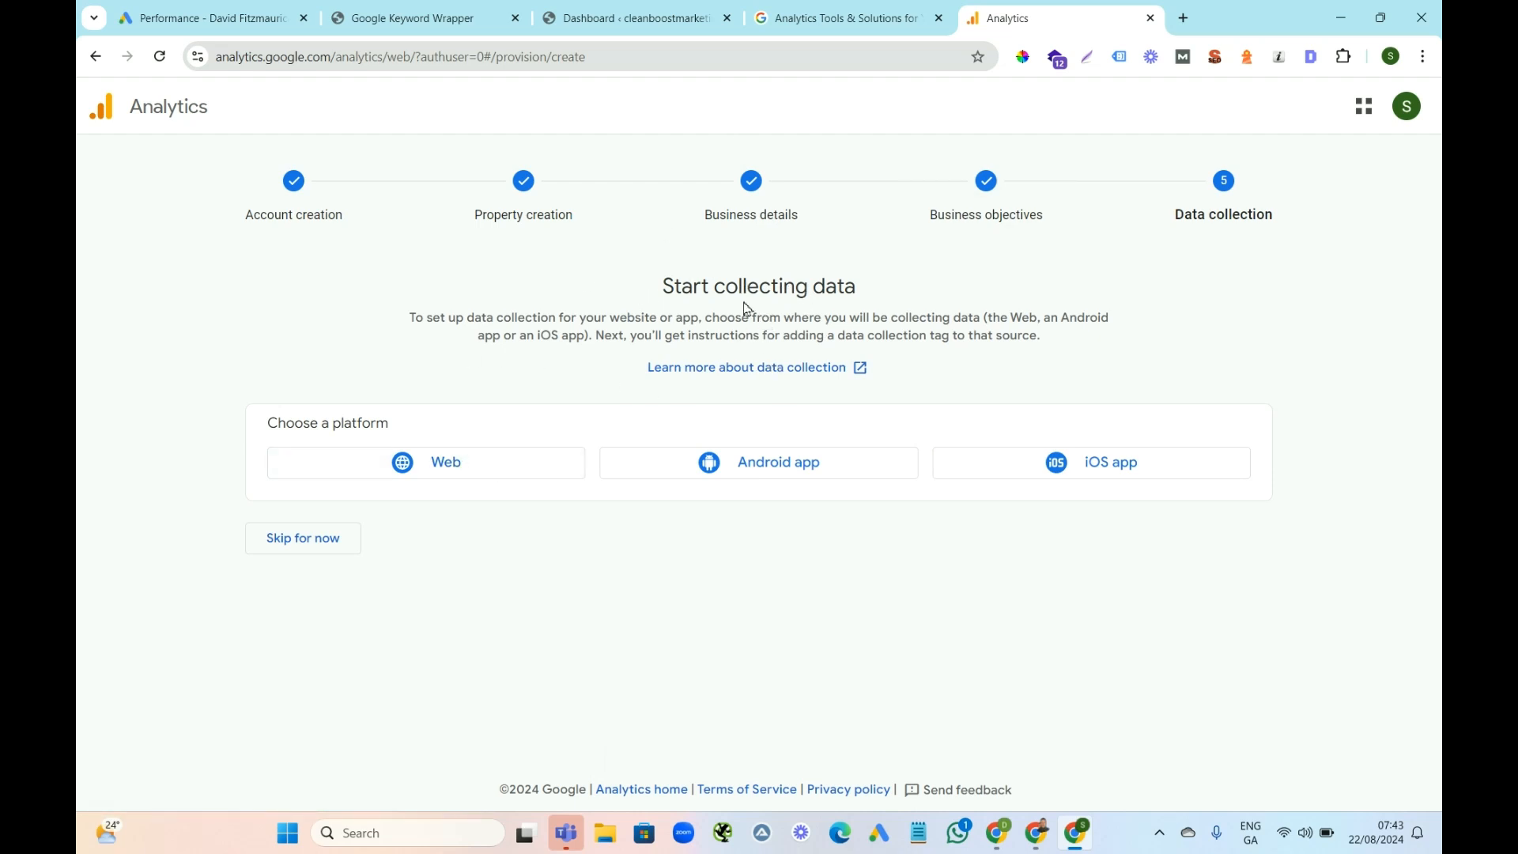
{"action": "left_click", "coordinate": [428, 469]}
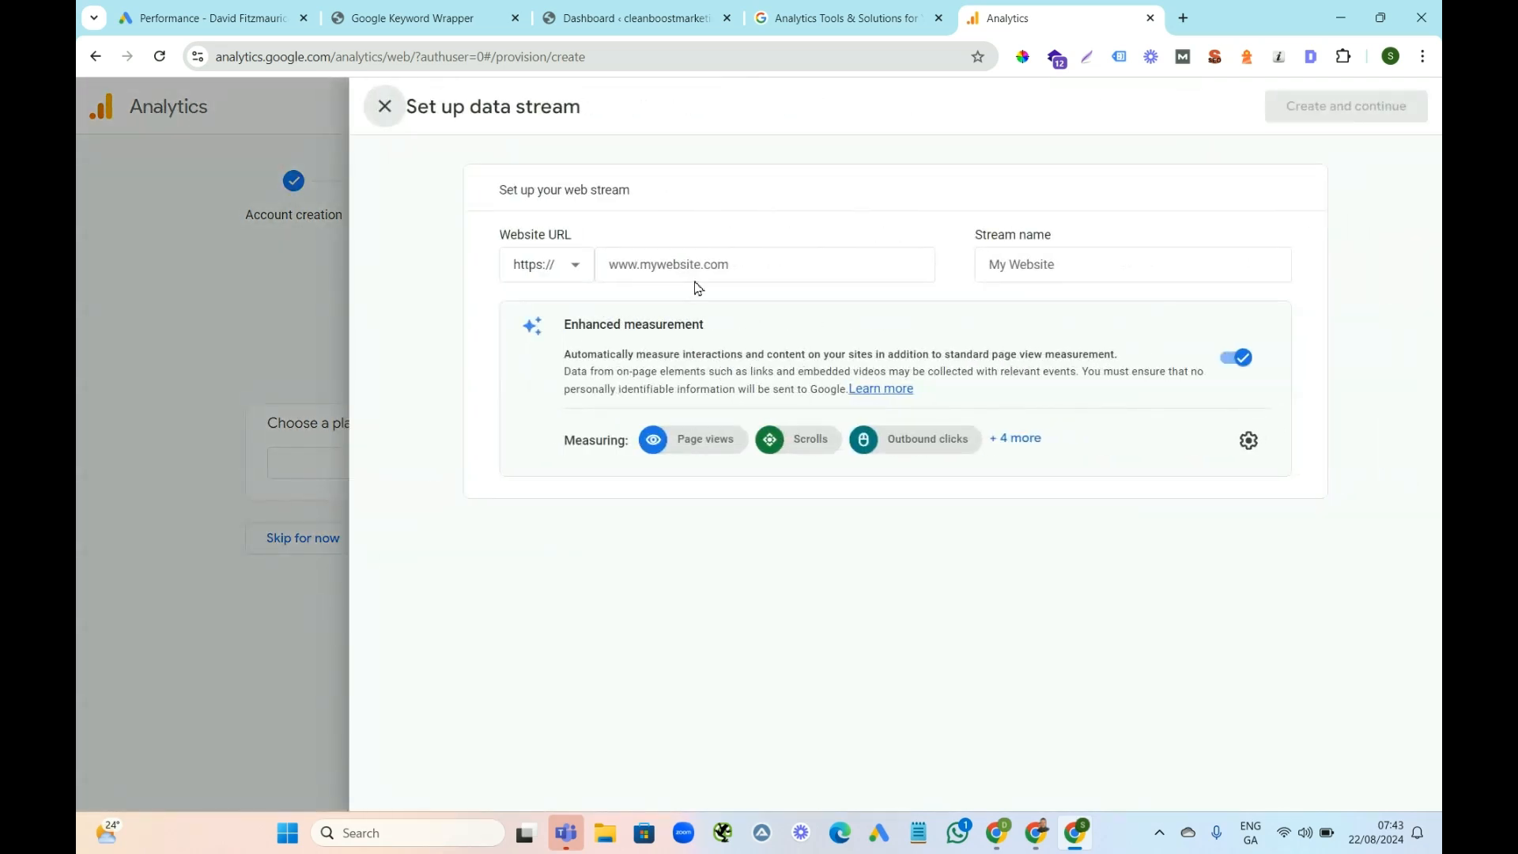
{"action": "left_click", "coordinate": [641, 268]}
{"action": "type", "text": "cleanboostmarketing.com"}
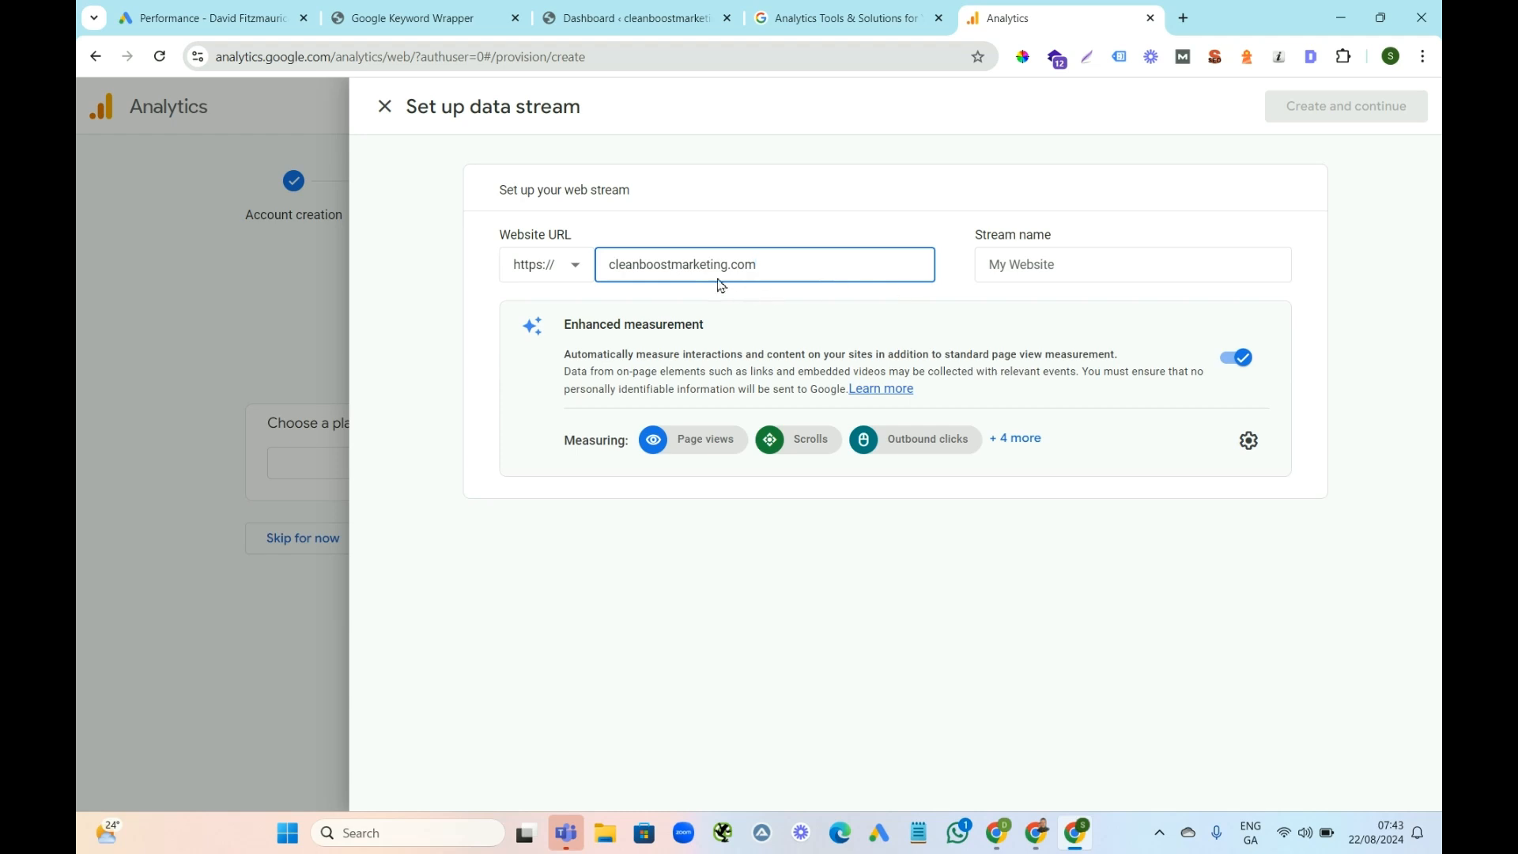
{"action": "left_click", "coordinate": [1017, 266]}
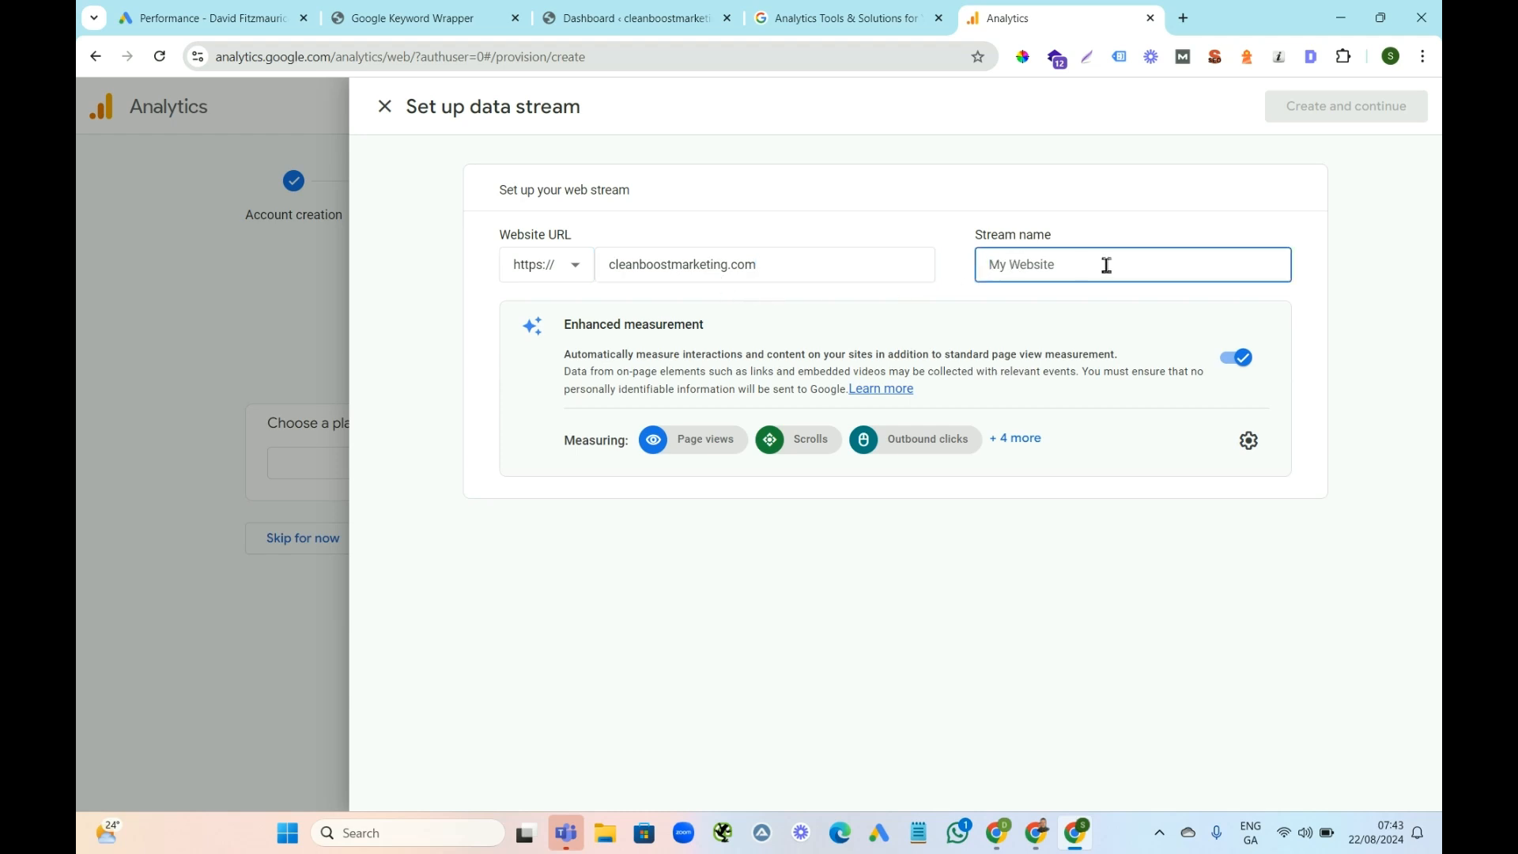
{"action": "type", "text": "cleanboostmarketing.com"}
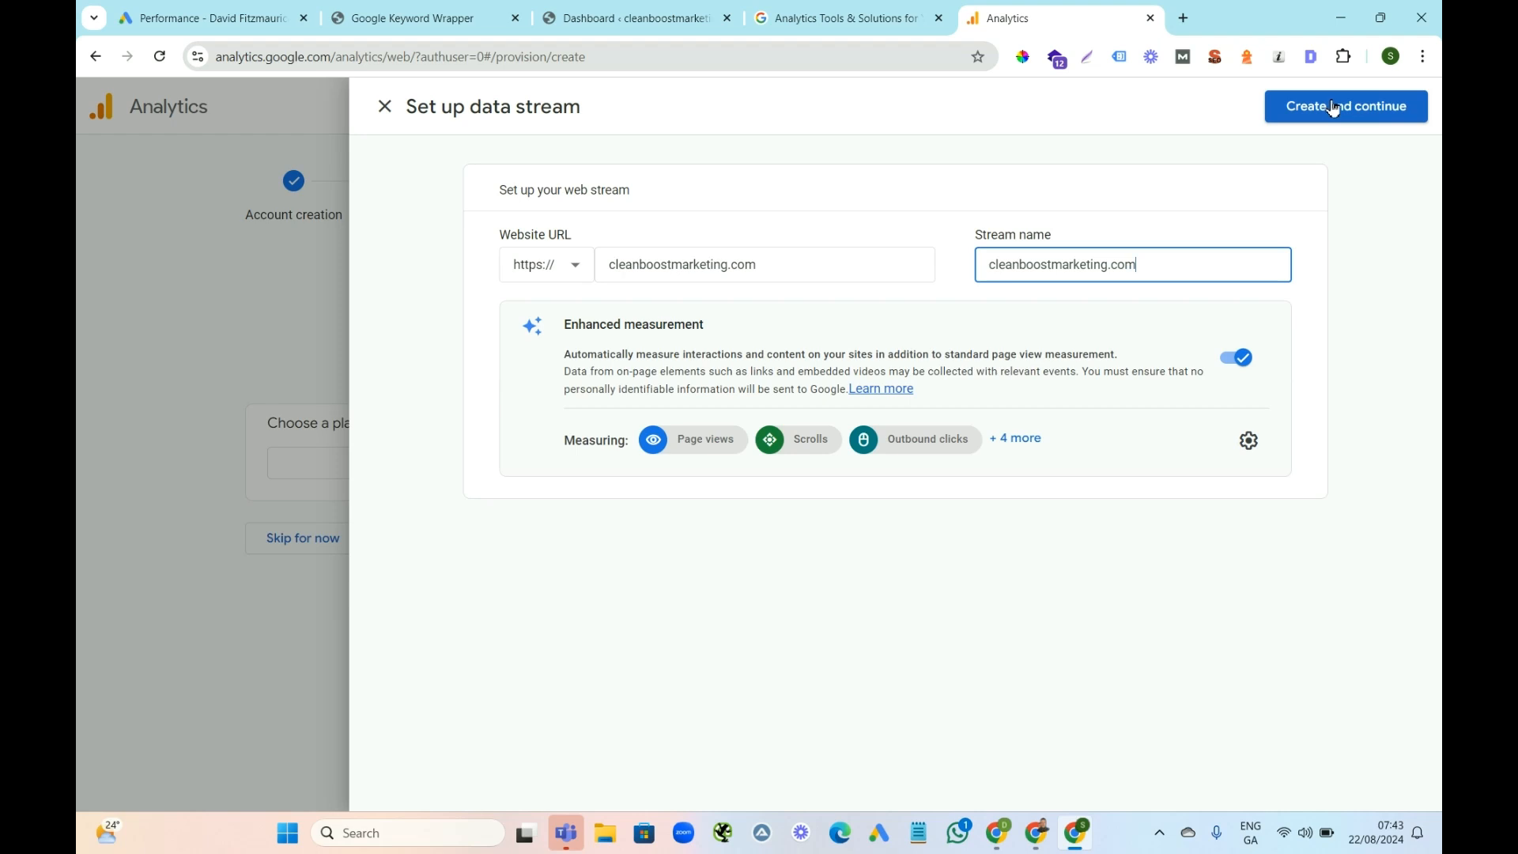
{"action": "left_click", "coordinate": [1351, 116]}
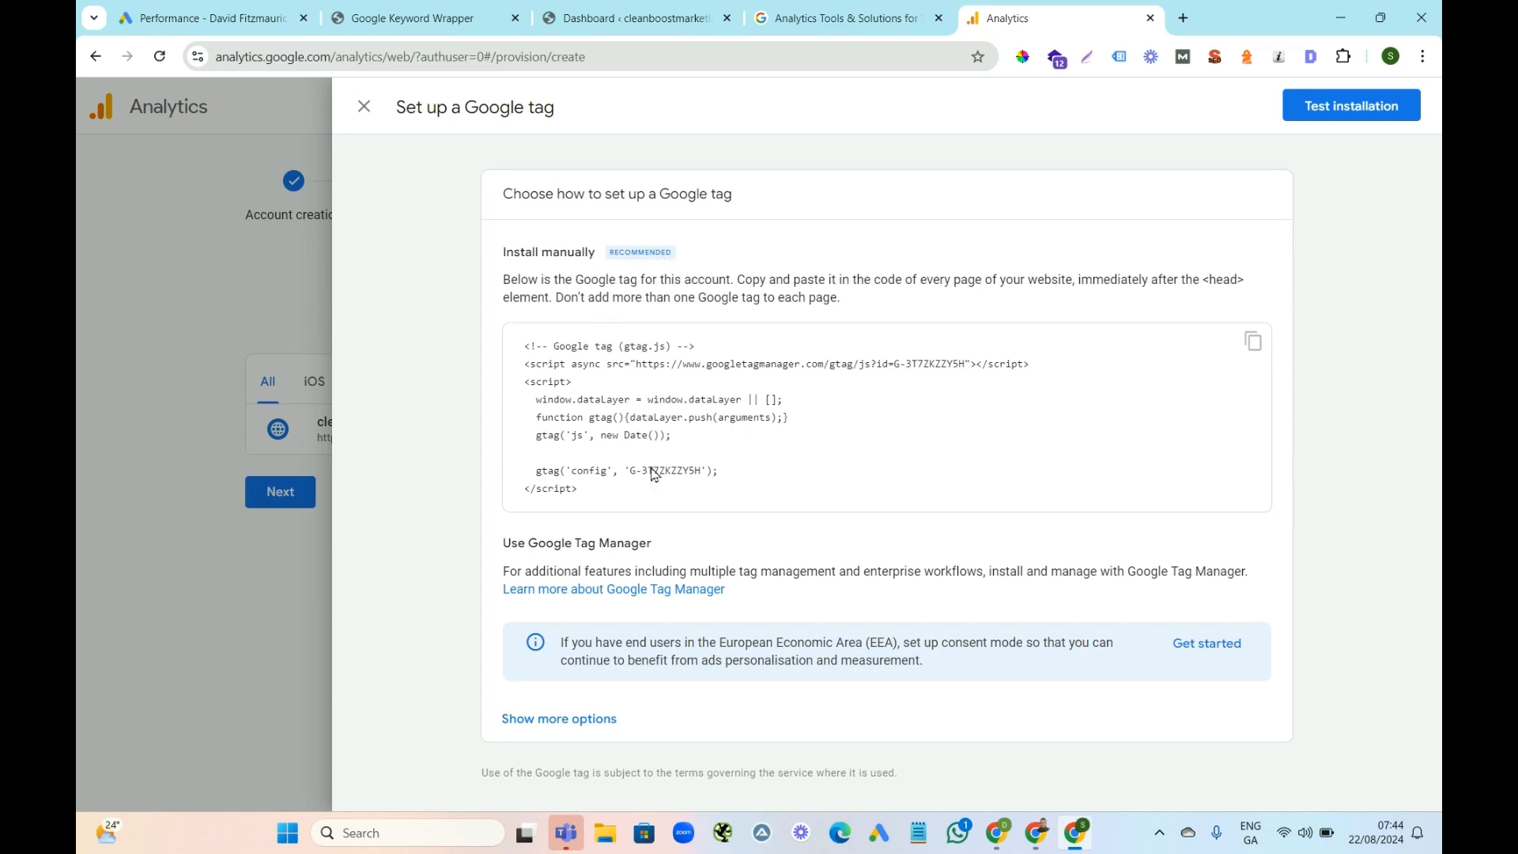
Copy the Google tag code for manual installation and switch to the site's WordPress dashboard
{"action": "left_click", "coordinate": [1256, 348]}
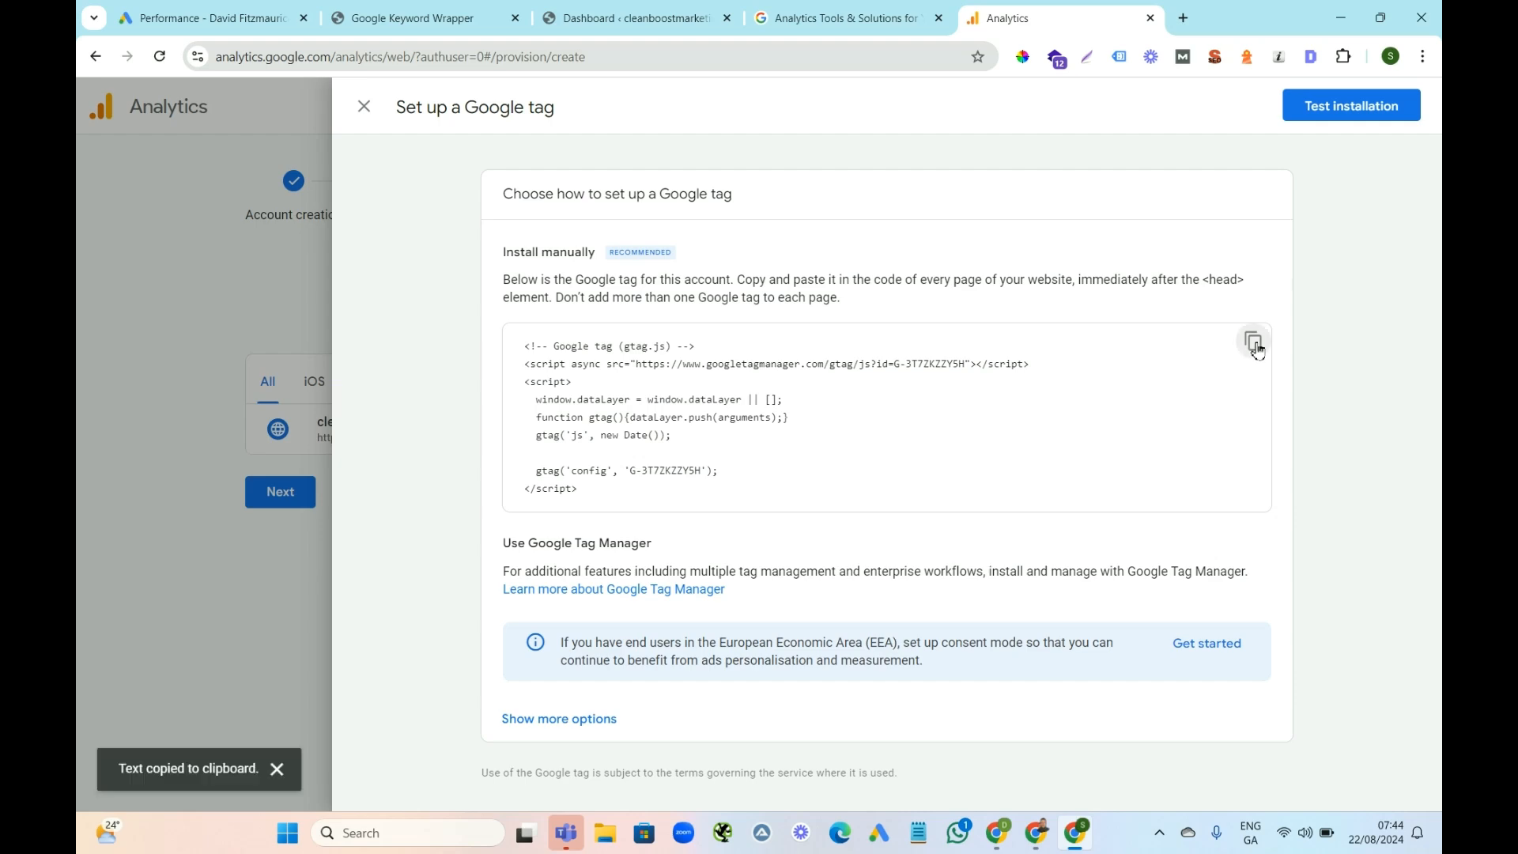
{"action": "left_click", "coordinate": [624, 19]}
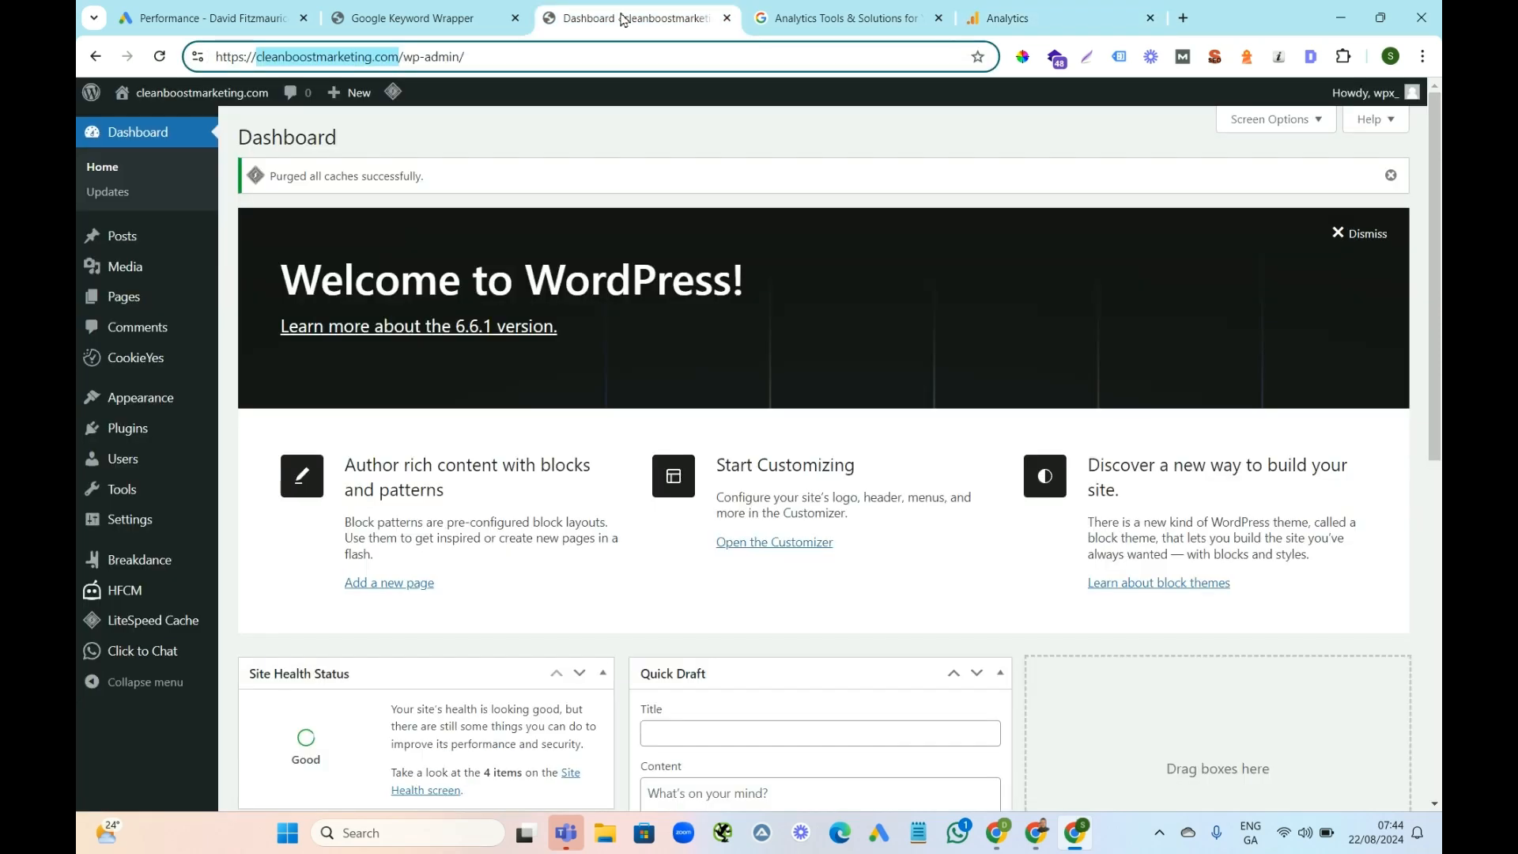
{"action": "left_click", "coordinate": [997, 18]}
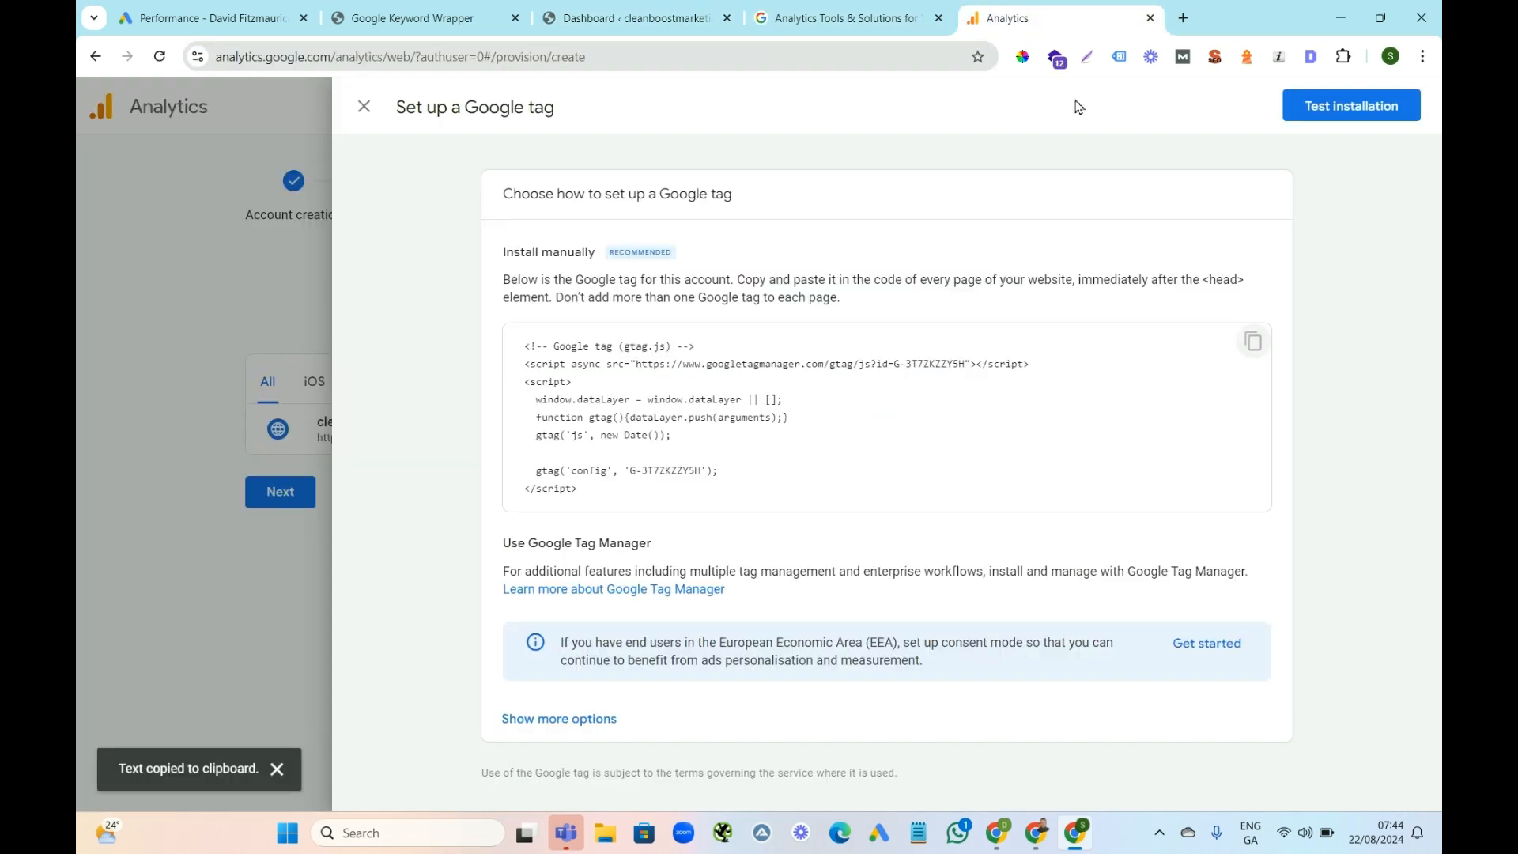
{"action": "left_click", "coordinate": [1254, 348]}
{"action": "left_click", "coordinate": [644, 20]}
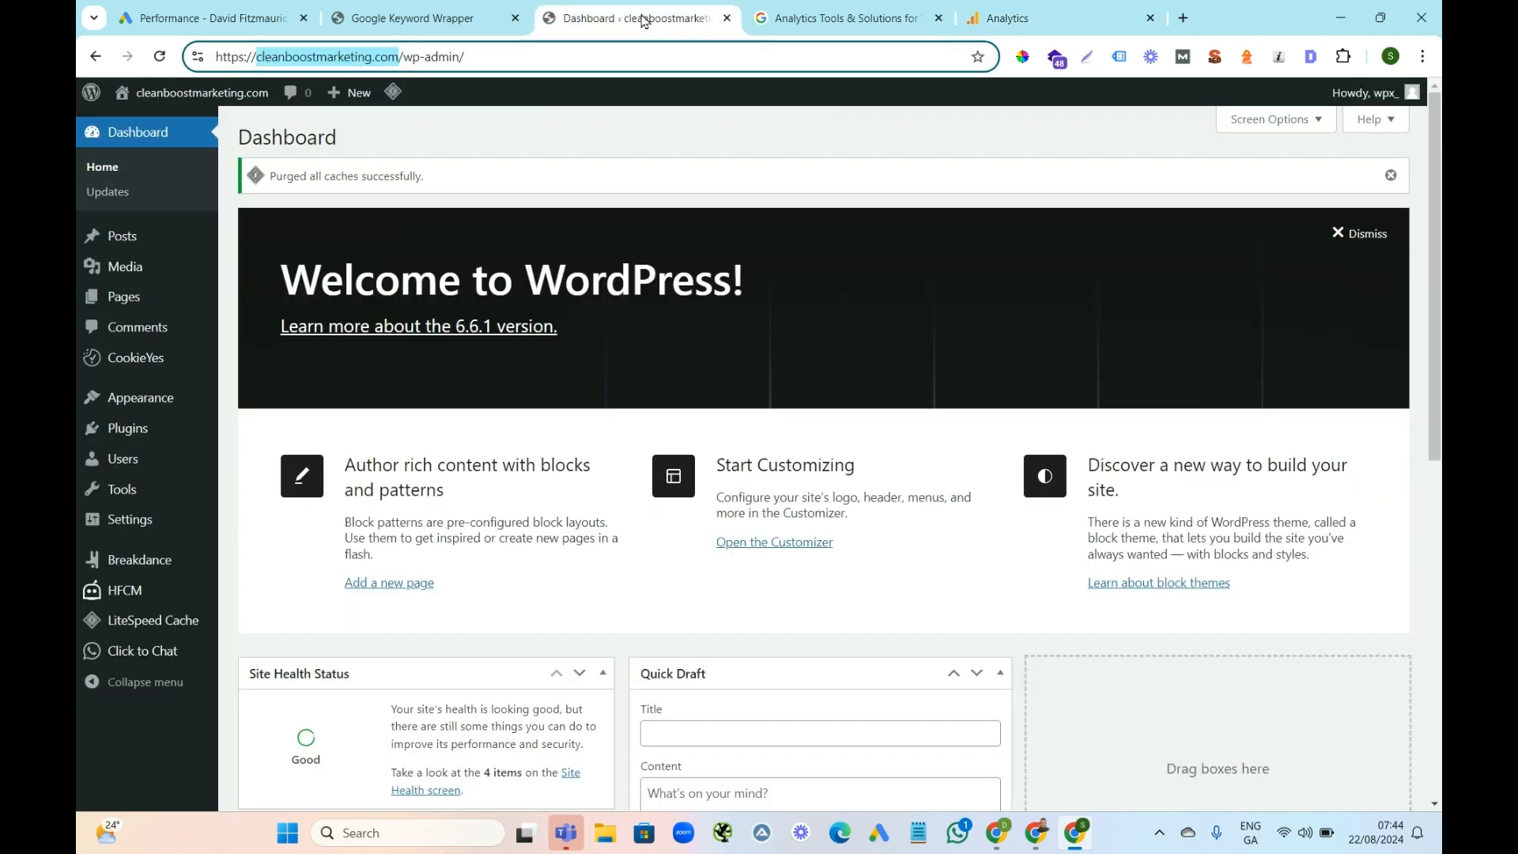
Try pasting the Google tag into the header code of Breakdance's custom code settings, and clear the field again
{"action": "mouse_move", "coordinate": [147, 563]}
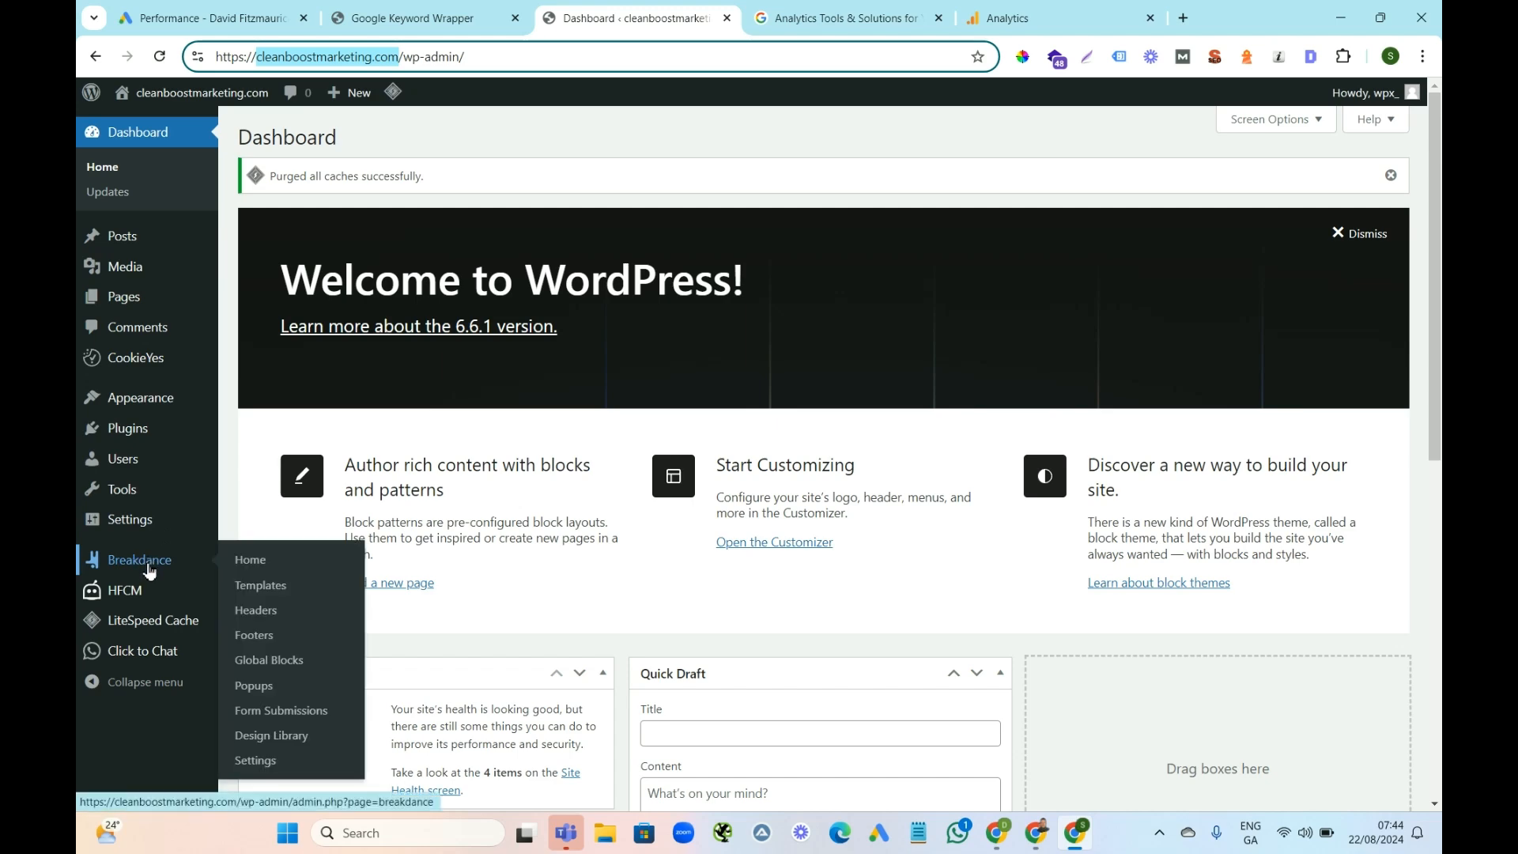
{"action": "left_click", "coordinate": [145, 561]}
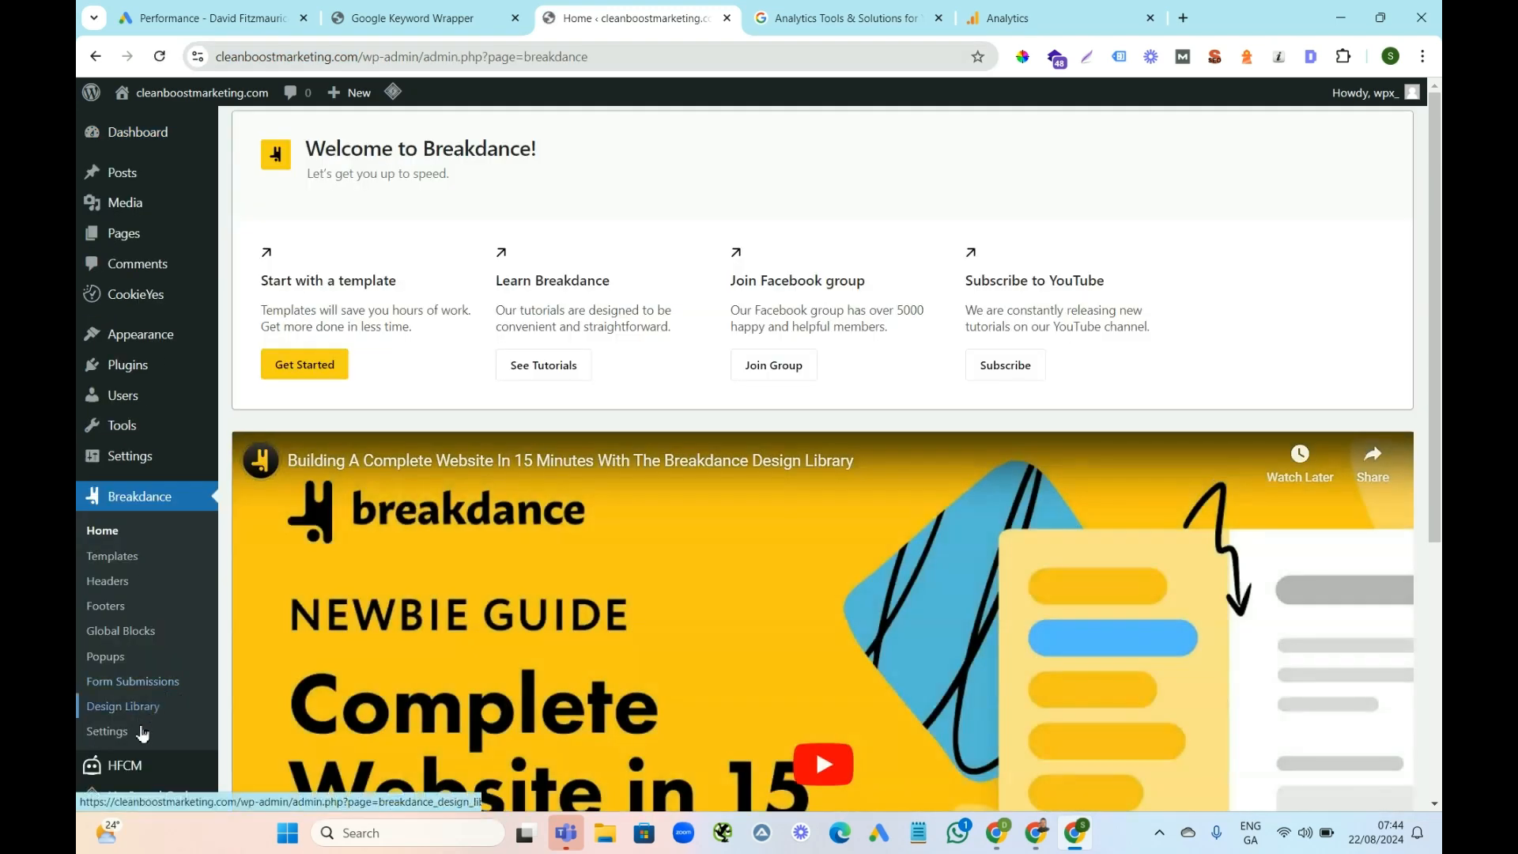
{"action": "left_click", "coordinate": [108, 732]}
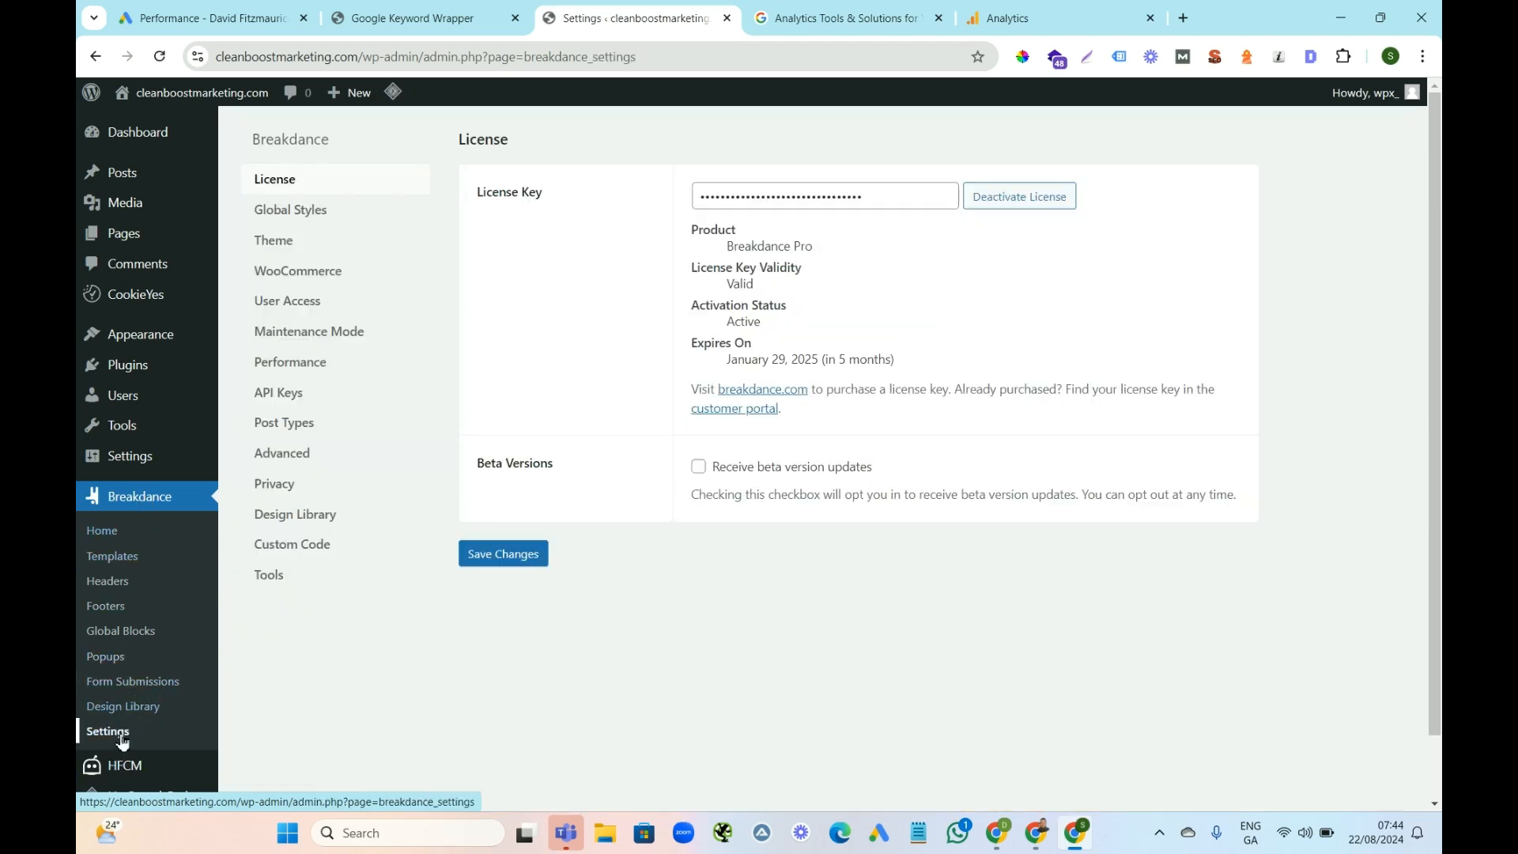
{"action": "left_click", "coordinate": [313, 555]}
{"action": "left_click", "coordinate": [807, 221]}
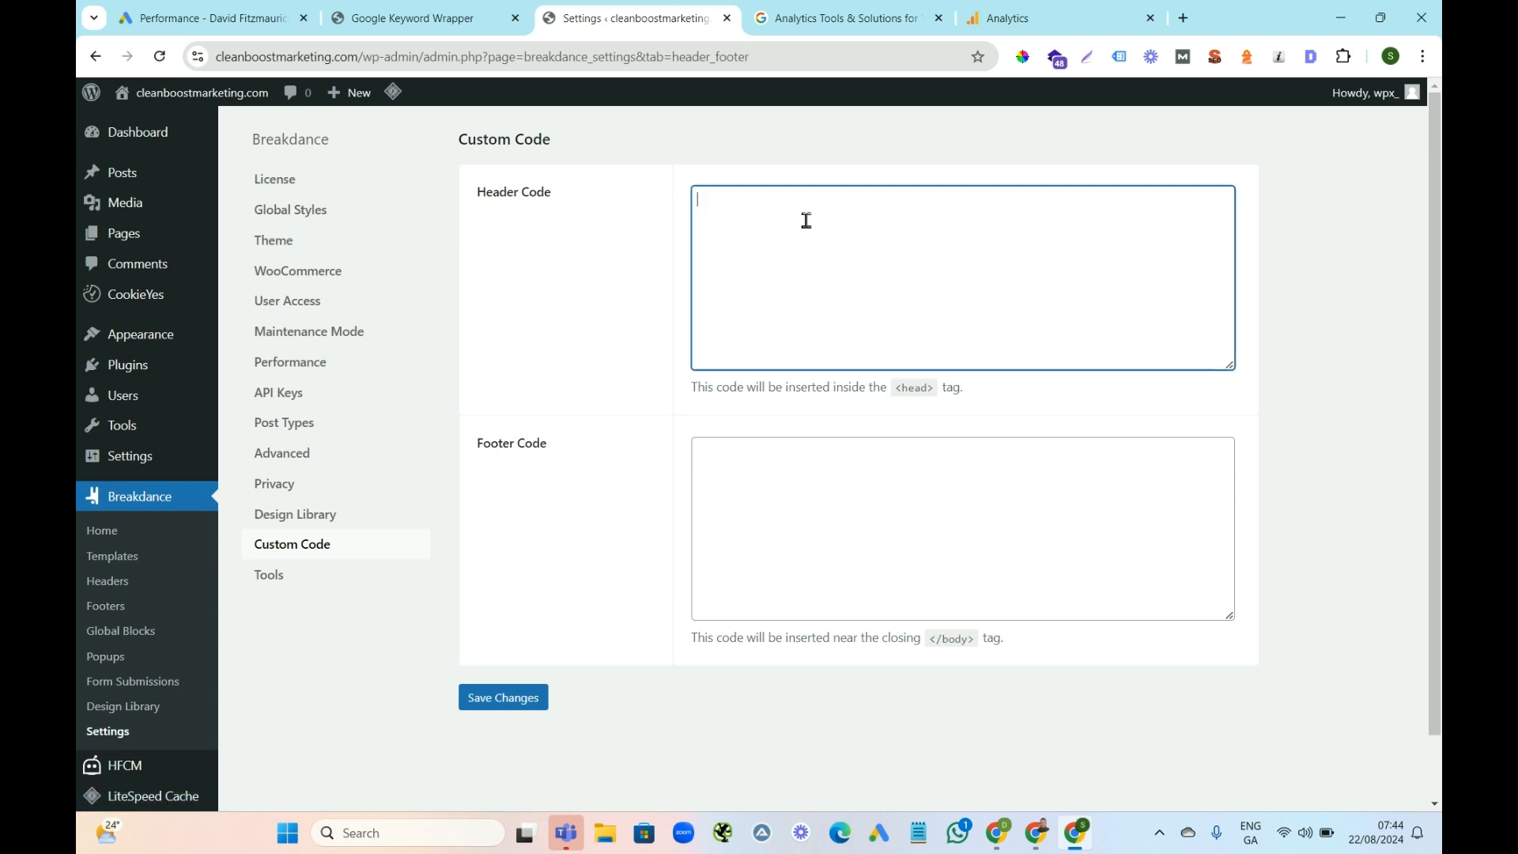
{"action": "type", "text": "<!-- Google tag (gtag.js) --> <script async src=\"https://www.googletagmanager.com/gtag/js?id=G-3T7ZKZZY5H\"></script> <script>   window.dataLayer = window.dataLayer || [];   function gtag(){dataLayer.push(arguments);}   gtag('js', new Date());    gtag('config', 'G-3T7ZKZZY5H'); </script>"}
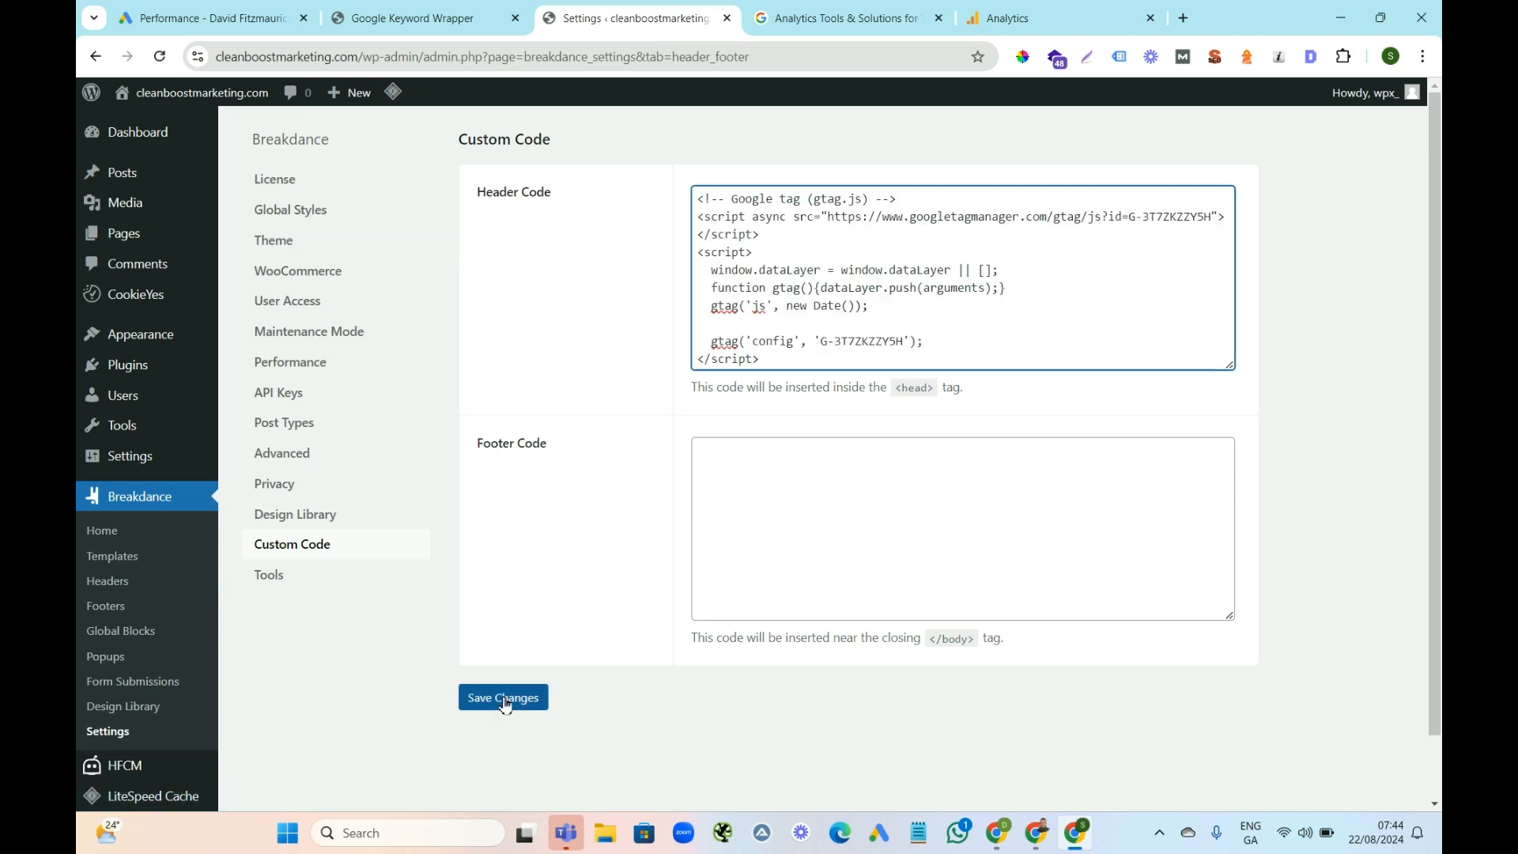
{"action": "left_click_drag", "start_coordinate": [779, 359], "coordinate": [681, 208]}
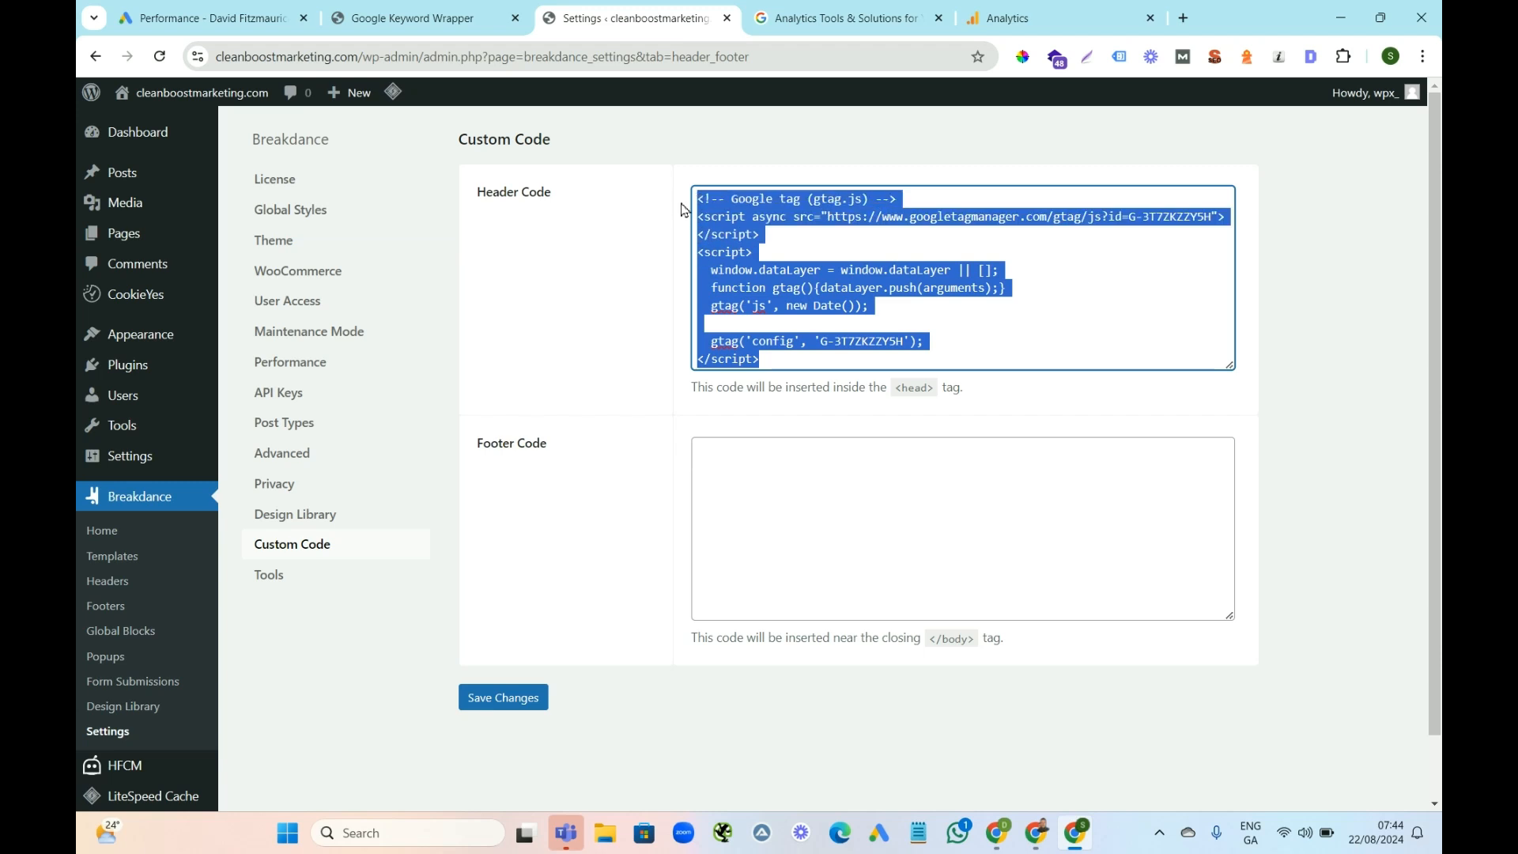
{"action": "key", "text": "Delete"}
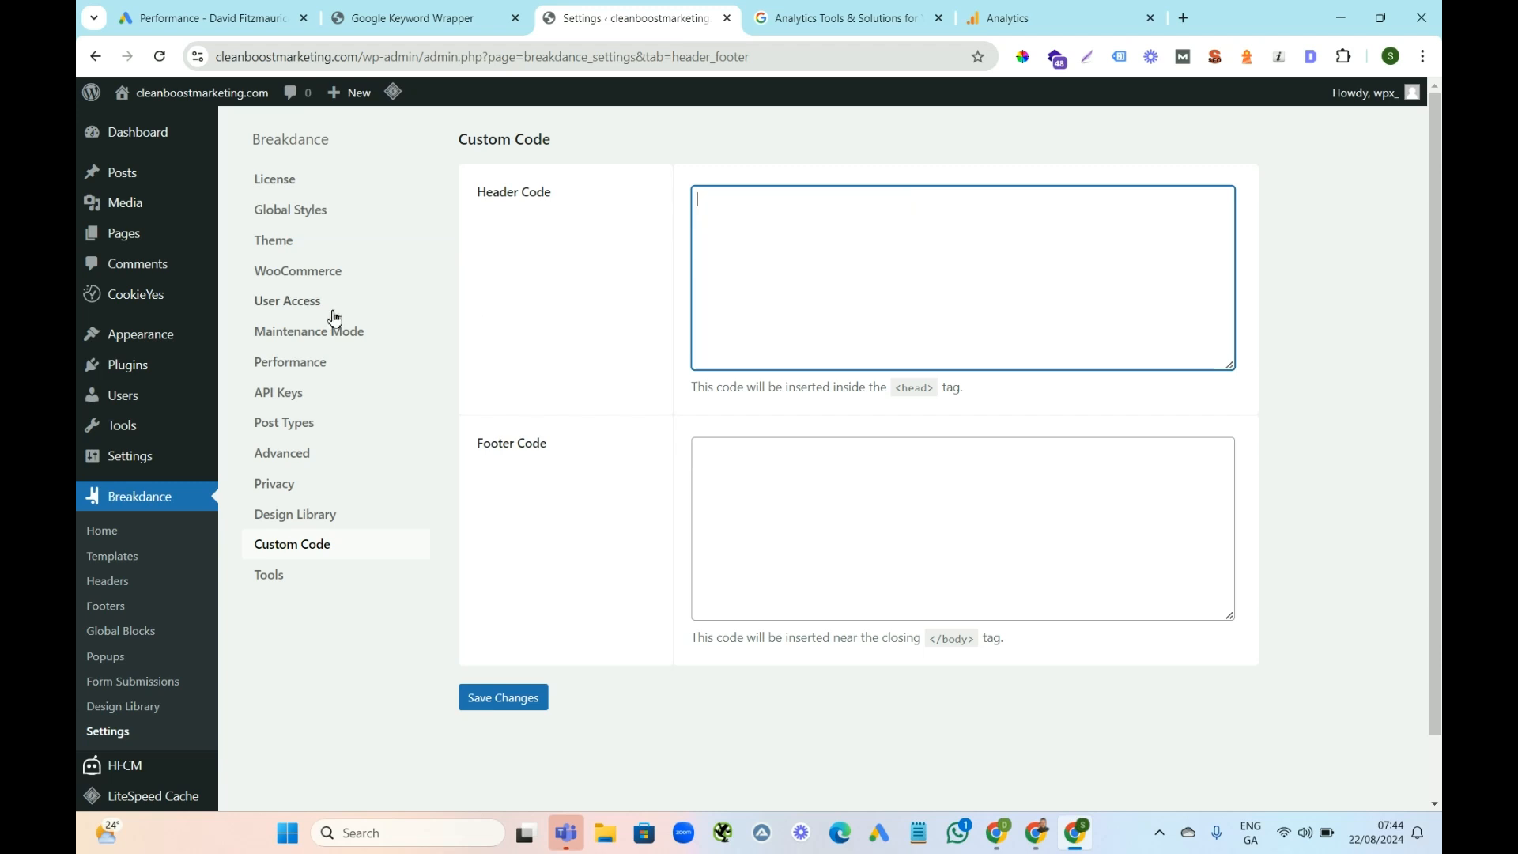
Start a new snippet in the Header Footer Code Manager plugin and name it Google Analytics Tag
{"action": "left_click", "coordinate": [140, 374]}
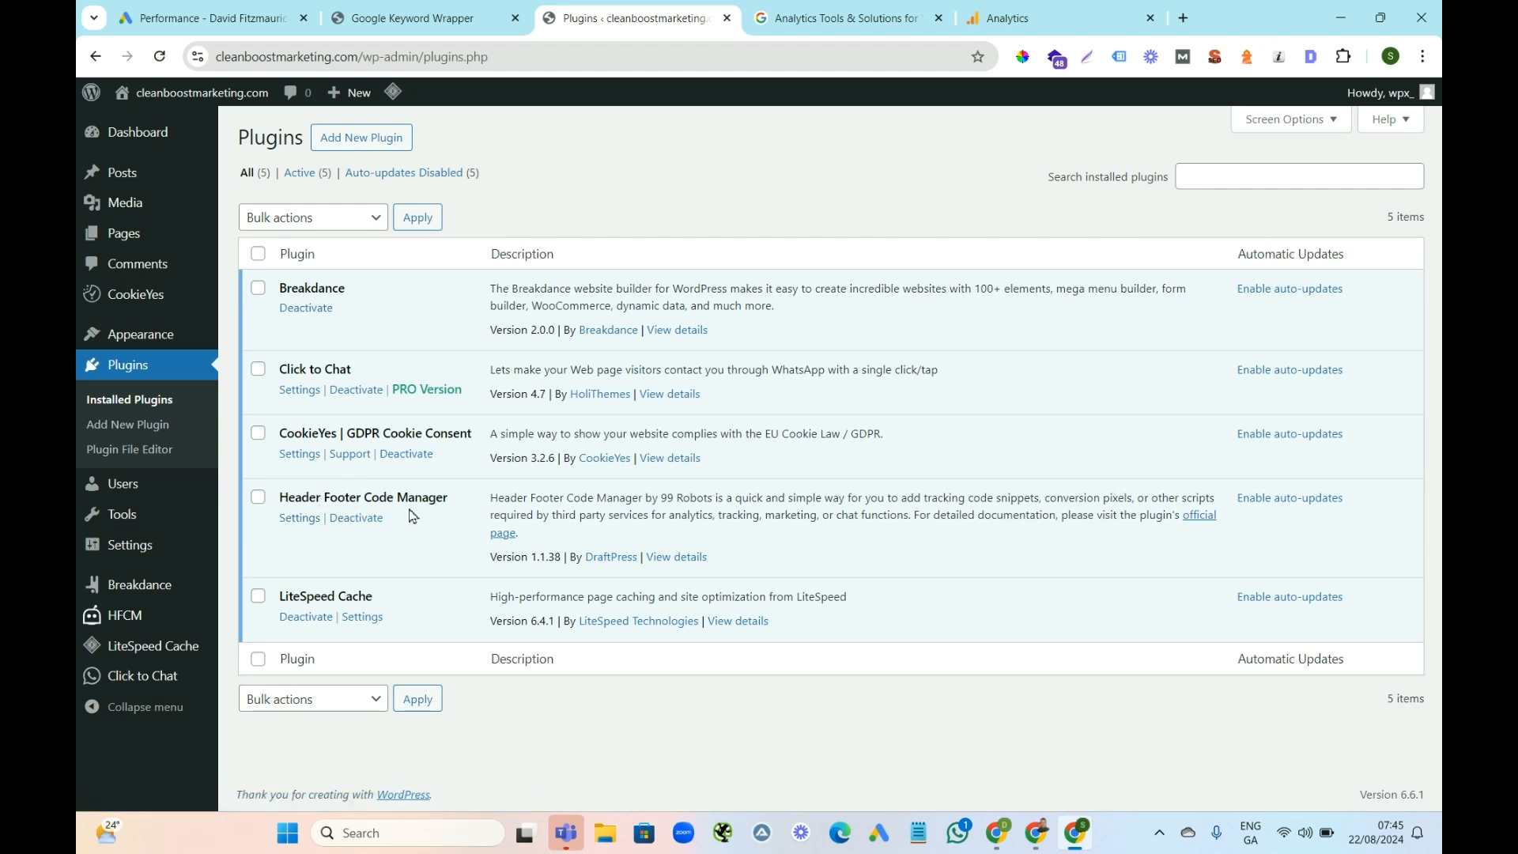
{"action": "left_click", "coordinate": [300, 521]}
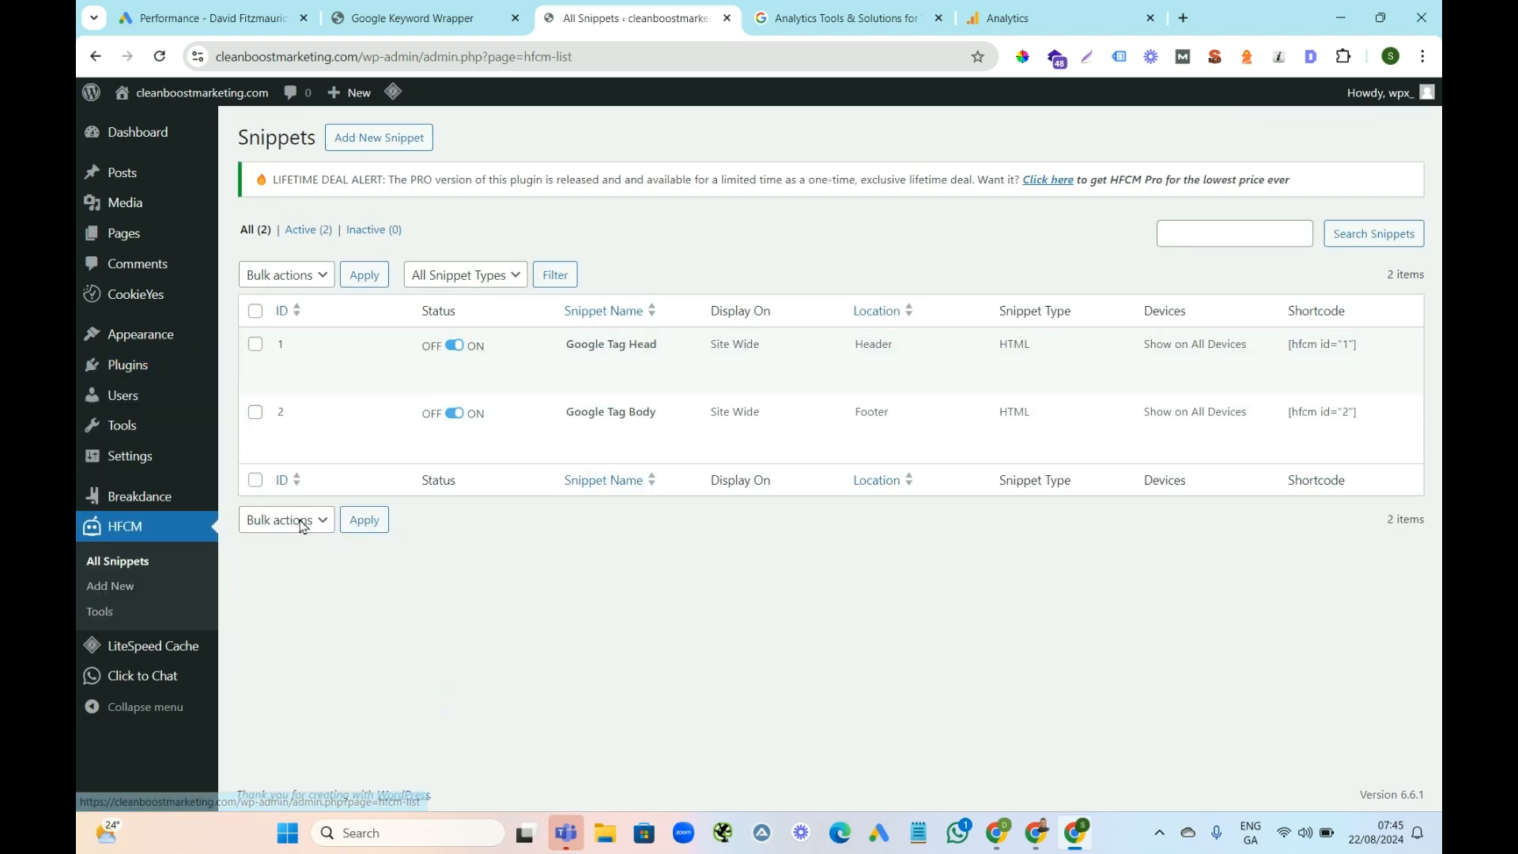
{"action": "left_click", "coordinate": [380, 141]}
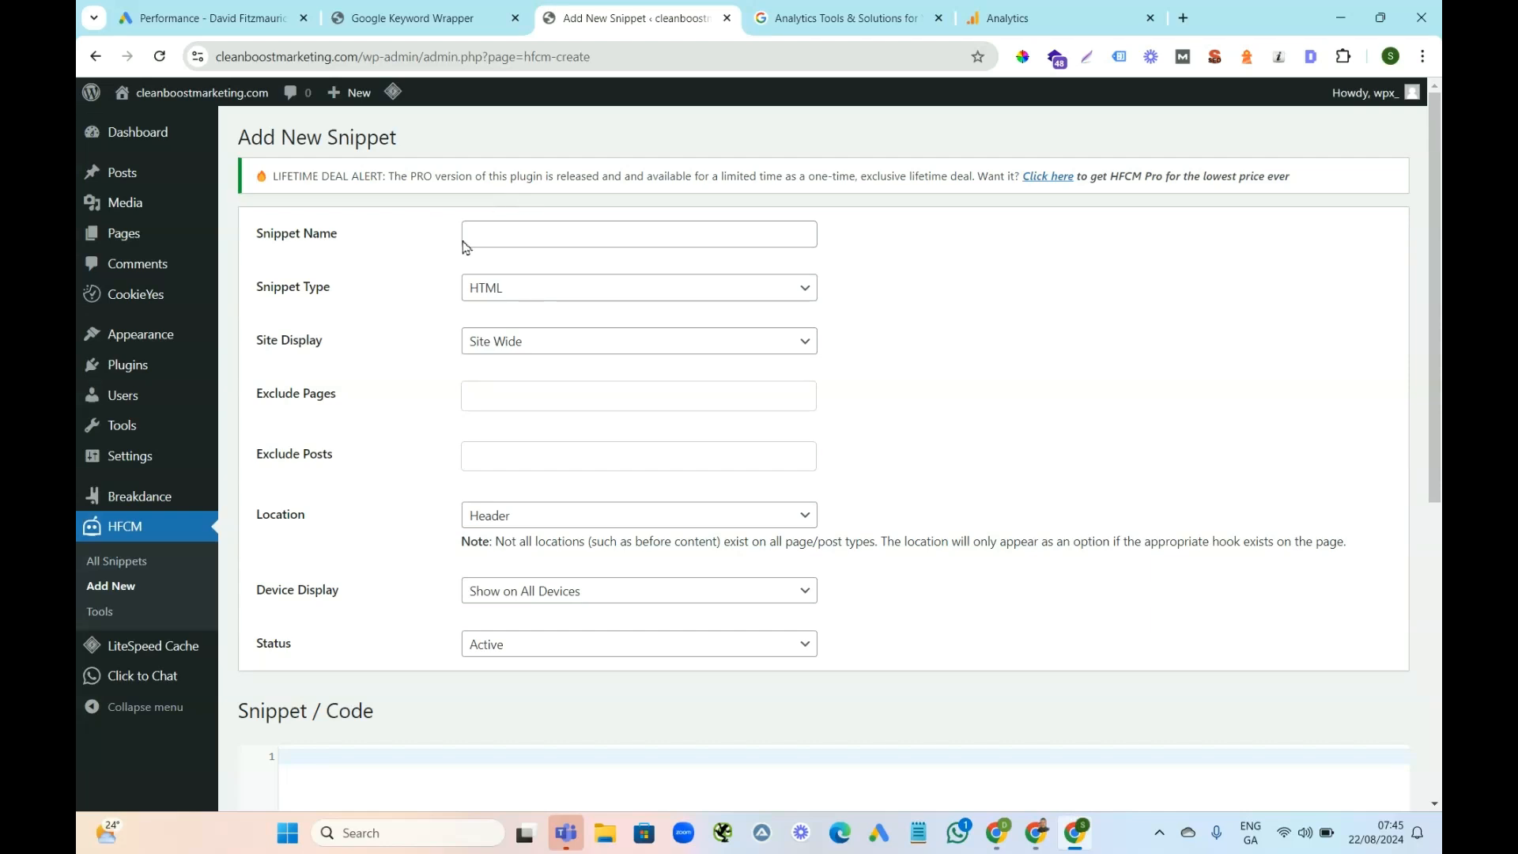
{"action": "left_click", "coordinate": [489, 232]}
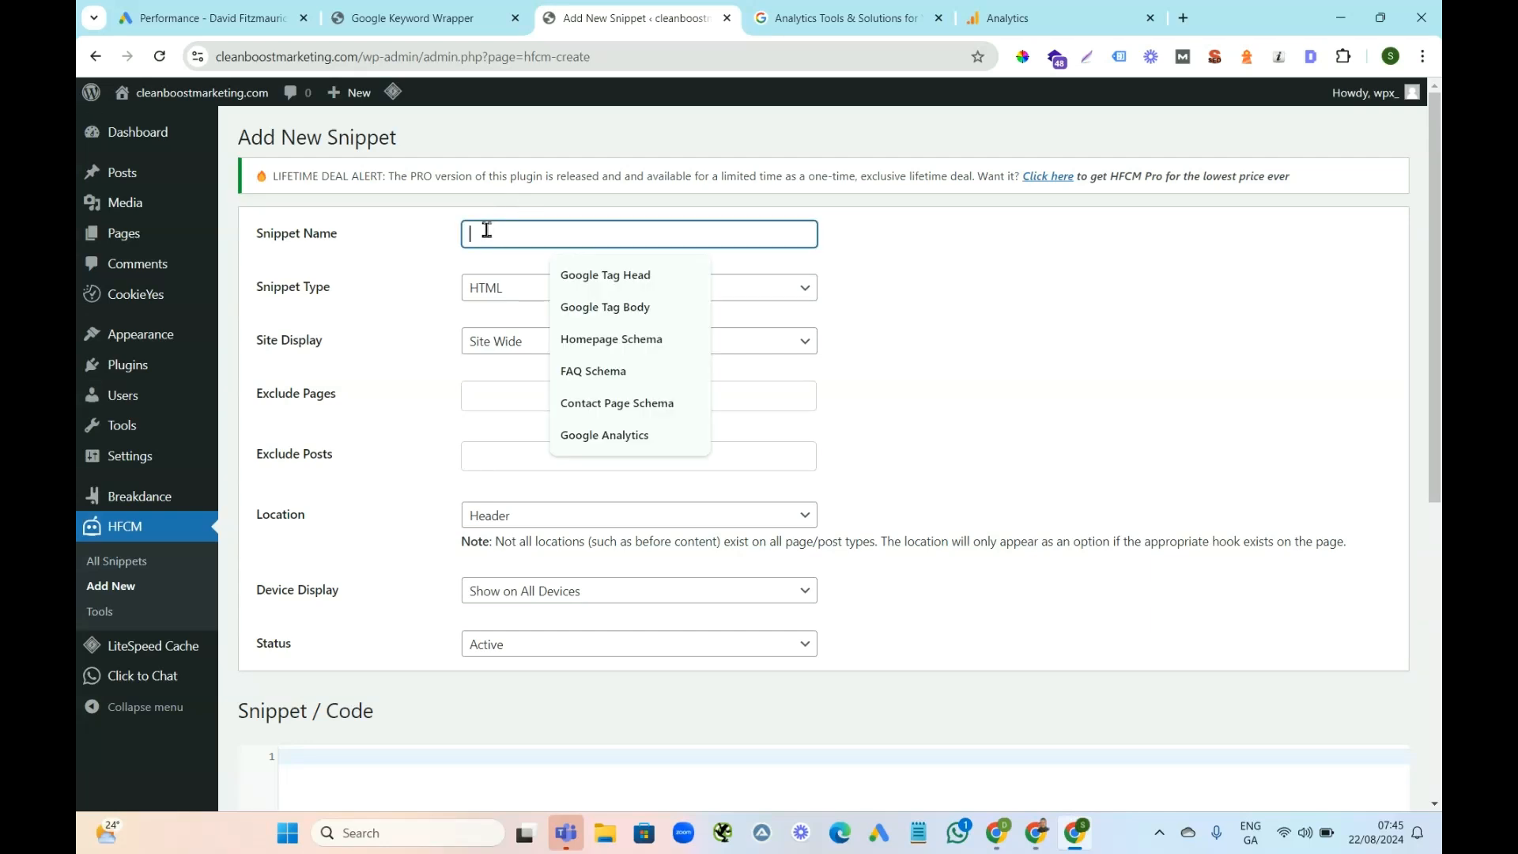
{"action": "left_click", "coordinate": [609, 436]}
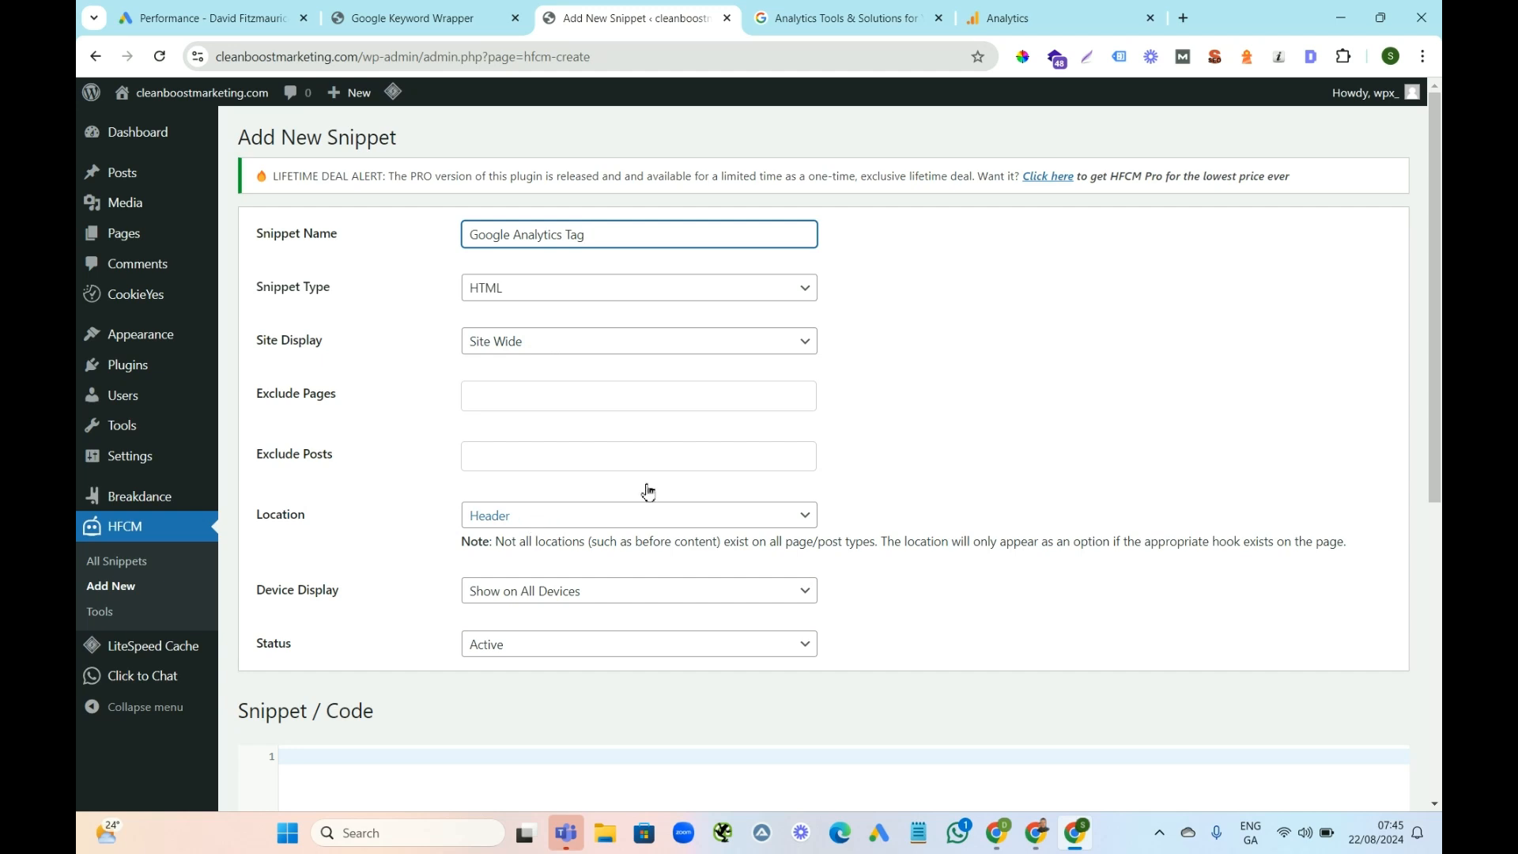
Copy the Google tag code from Analytics into the new snippet's code area in WordPress and save the snippet
{"action": "scroll", "coordinate": [471, 440], "scroll_direction": "down", "scroll_amount": 3}
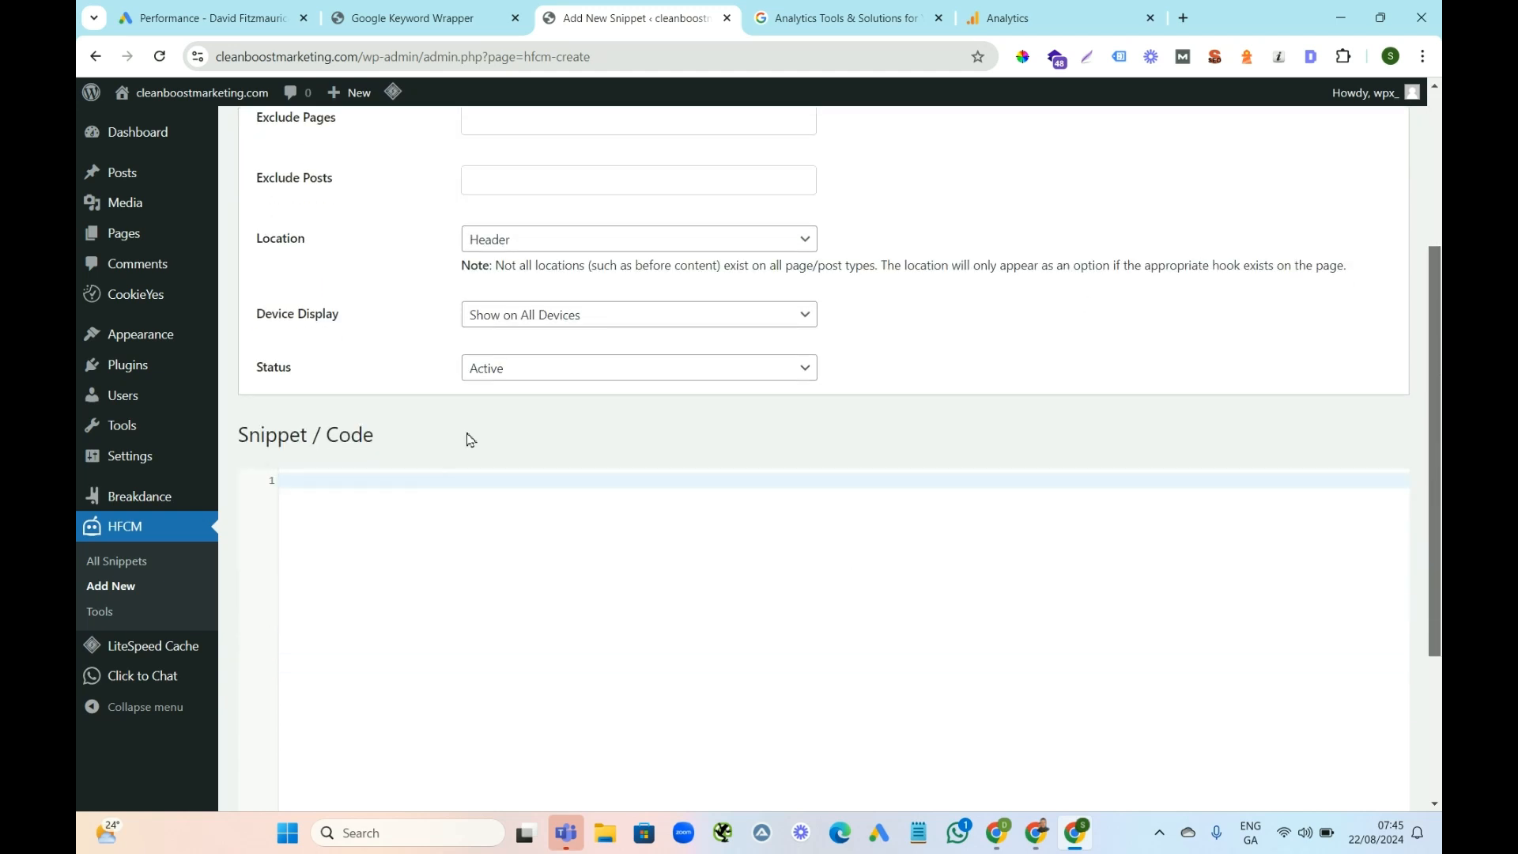
{"action": "left_click", "coordinate": [1061, 13]}
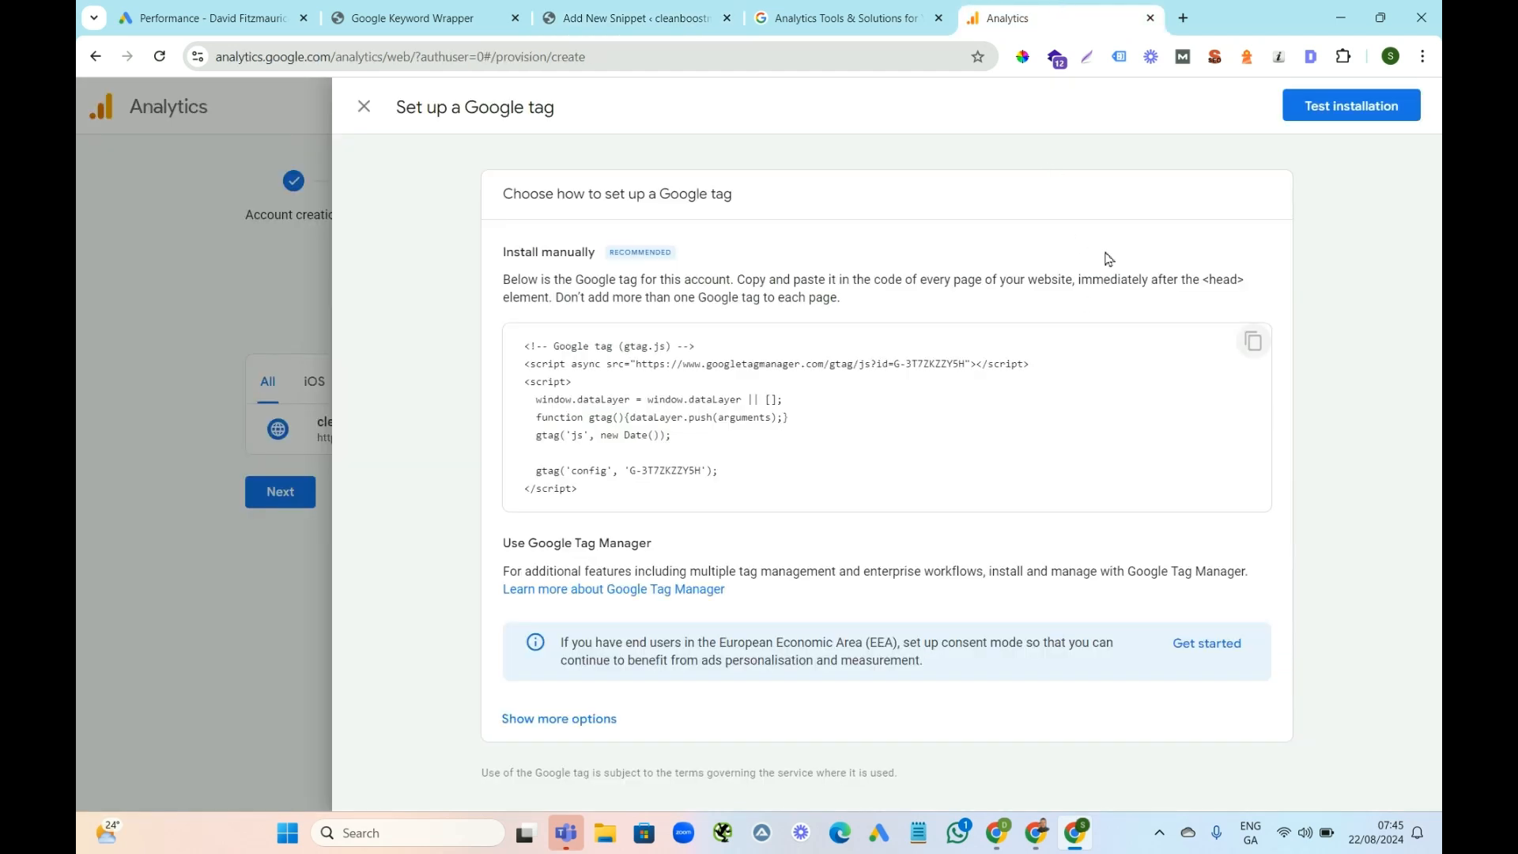
{"action": "left_click", "coordinate": [1253, 341]}
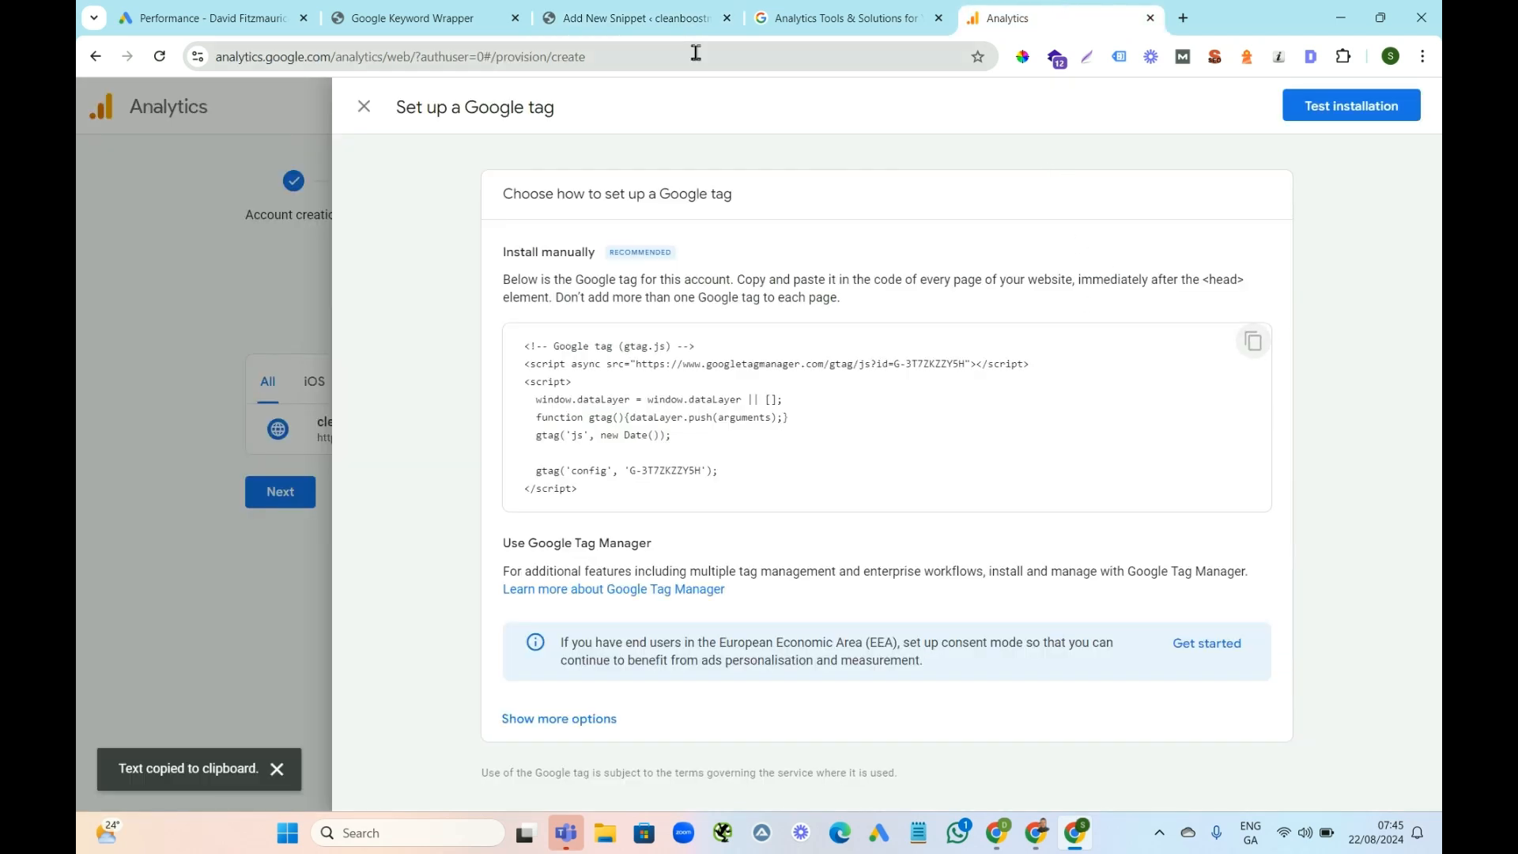
{"action": "left_click", "coordinate": [632, 17]}
{"action": "key", "text": "ctrl+v"}
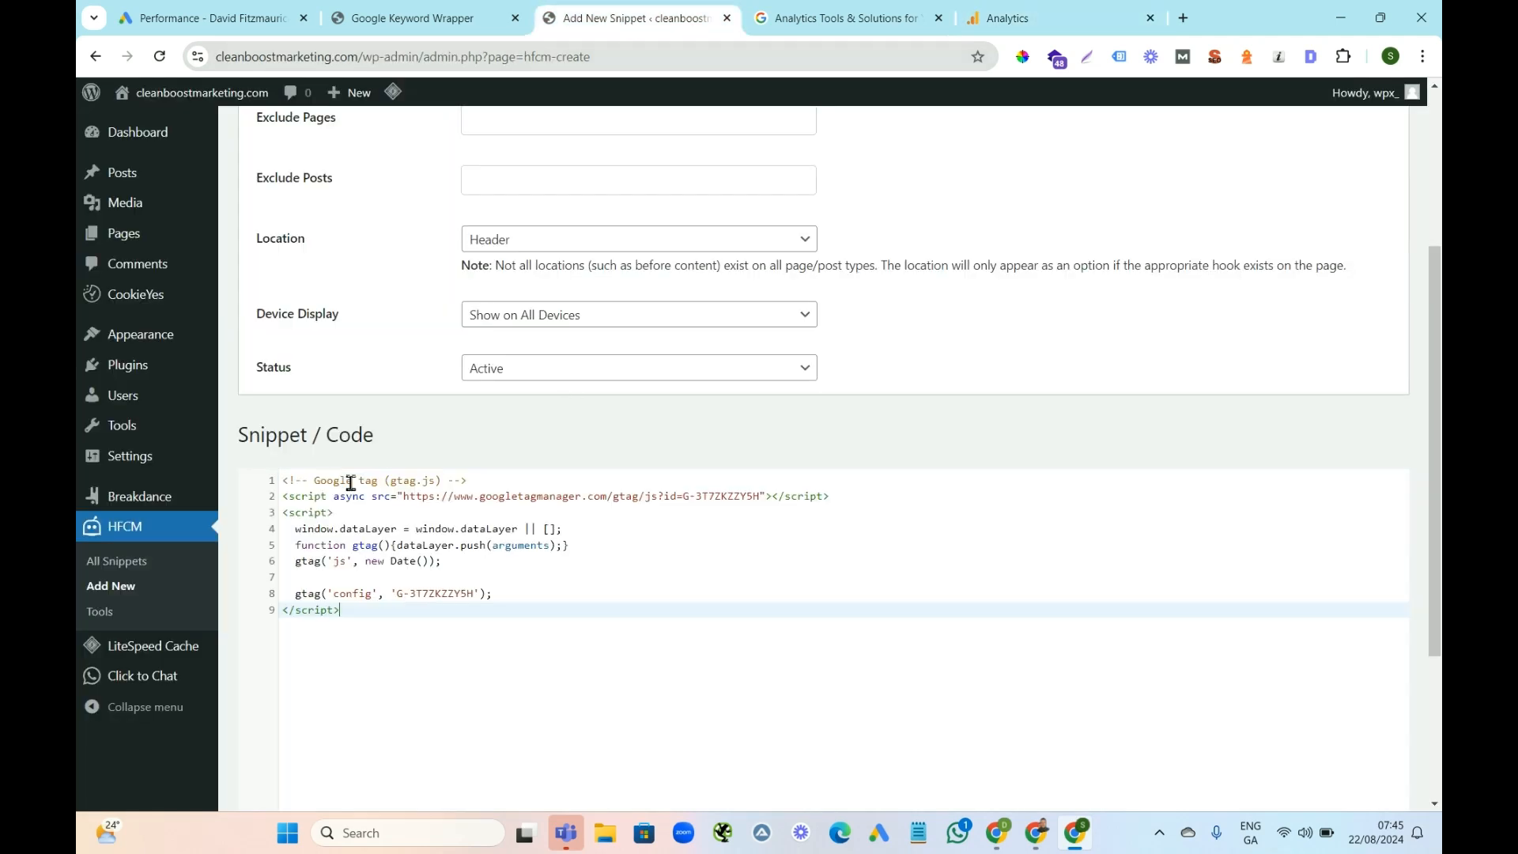
{"action": "scroll", "coordinate": [685, 757], "scroll_direction": "down", "scroll_amount": 3}
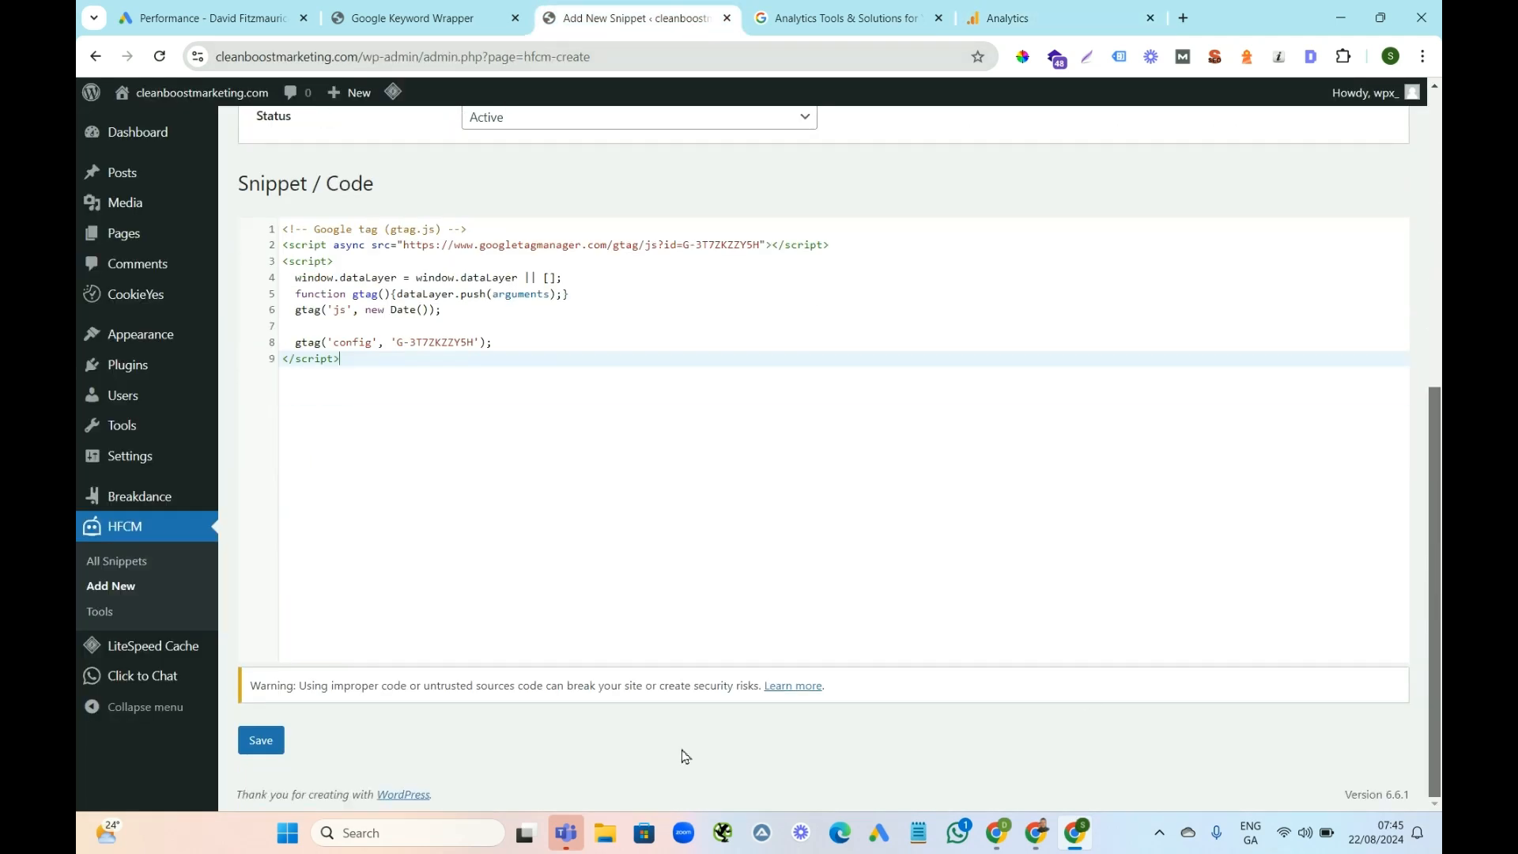
{"action": "left_click", "coordinate": [263, 742]}
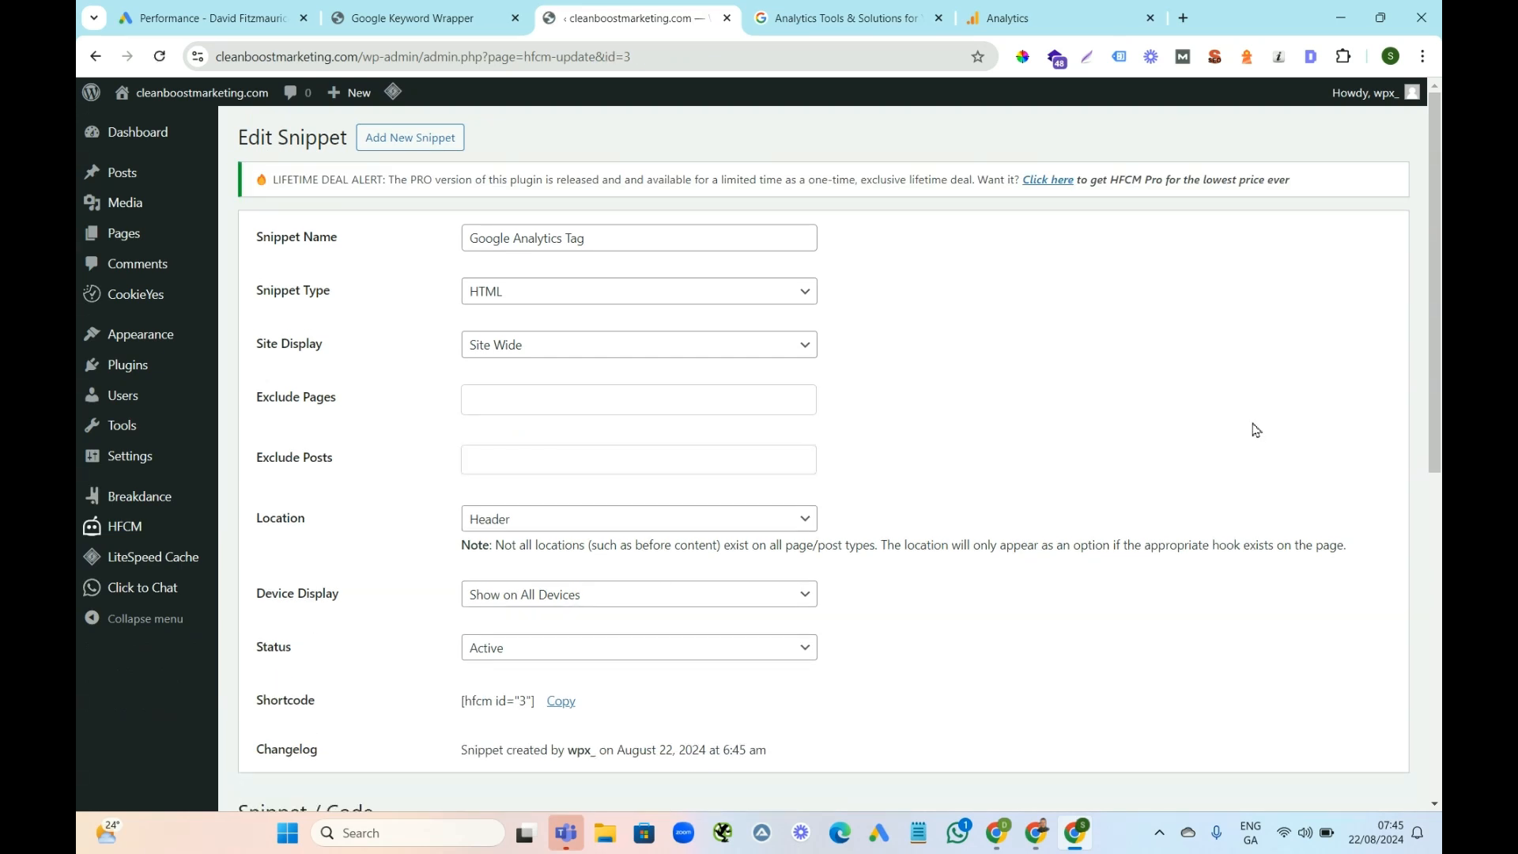
Test the Google tag installation in Analytics, and close the tag setup and web stream details
{"action": "left_click", "coordinate": [1027, 17]}
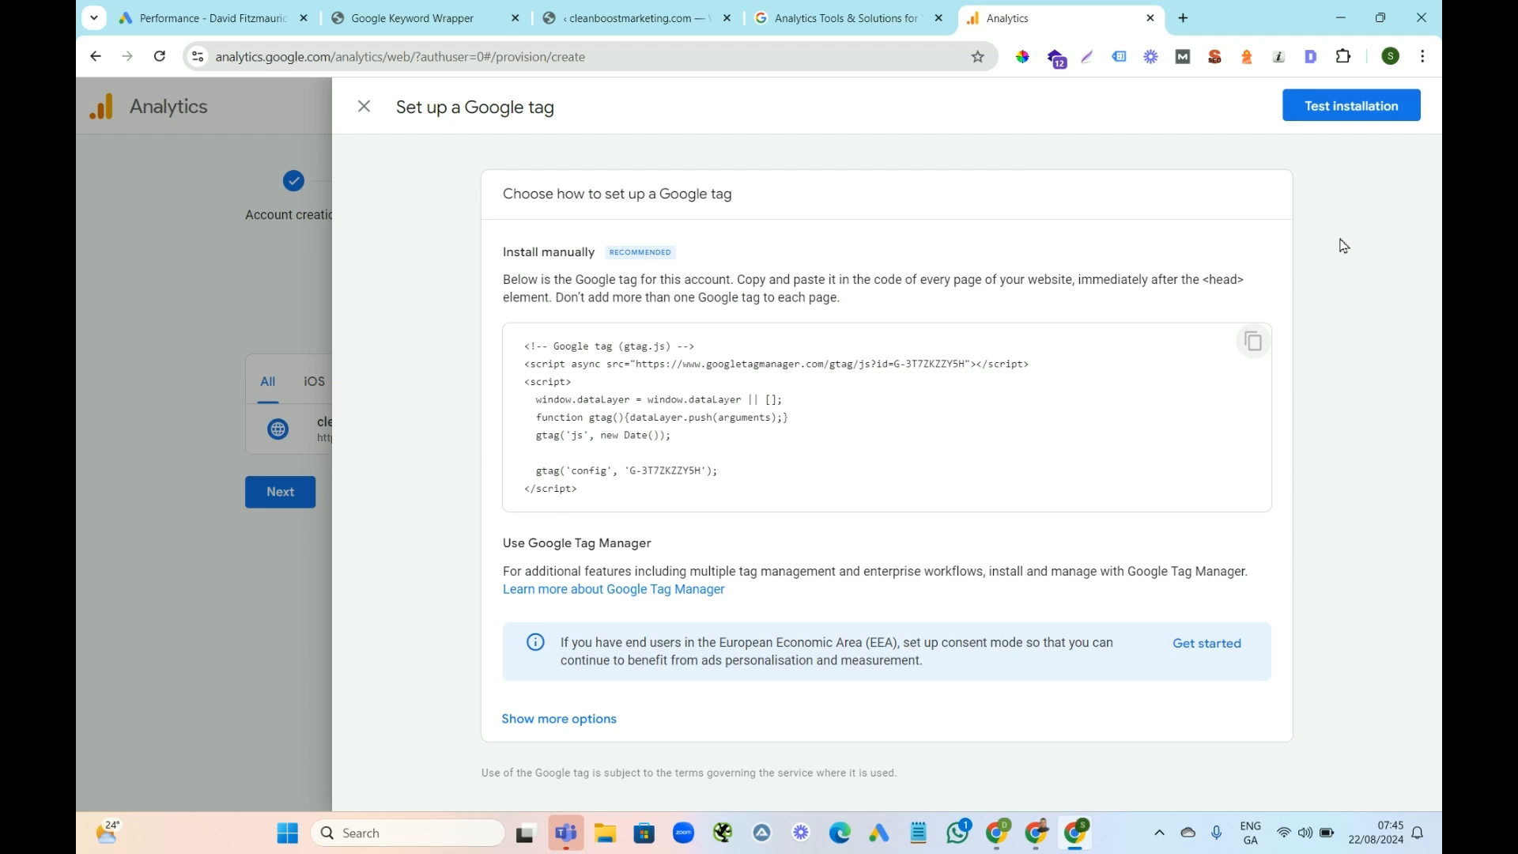
{"action": "left_click", "coordinate": [1353, 112]}
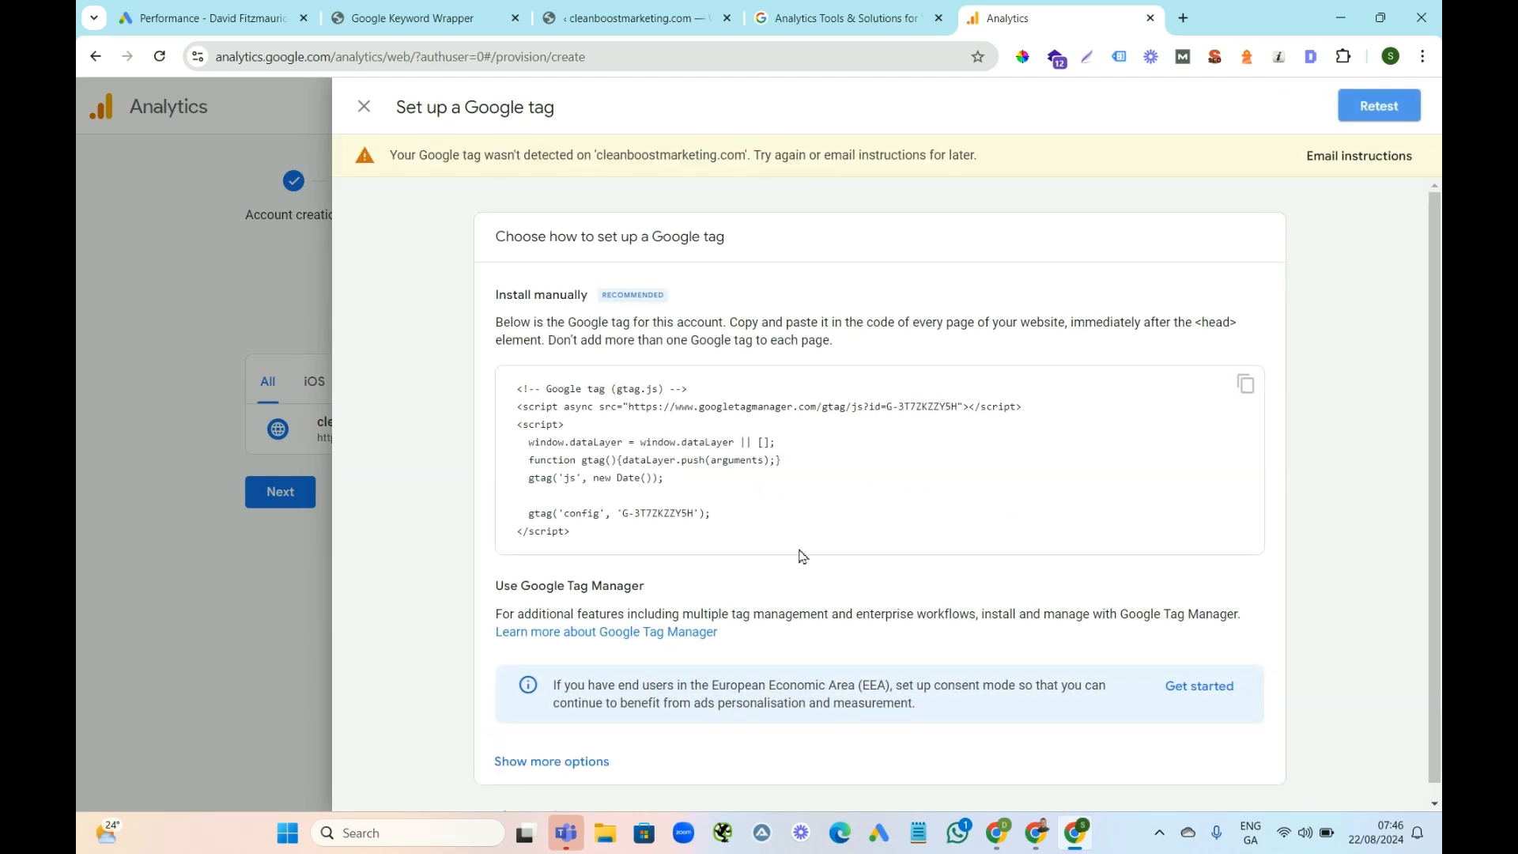
{"action": "left_click", "coordinate": [364, 109]}
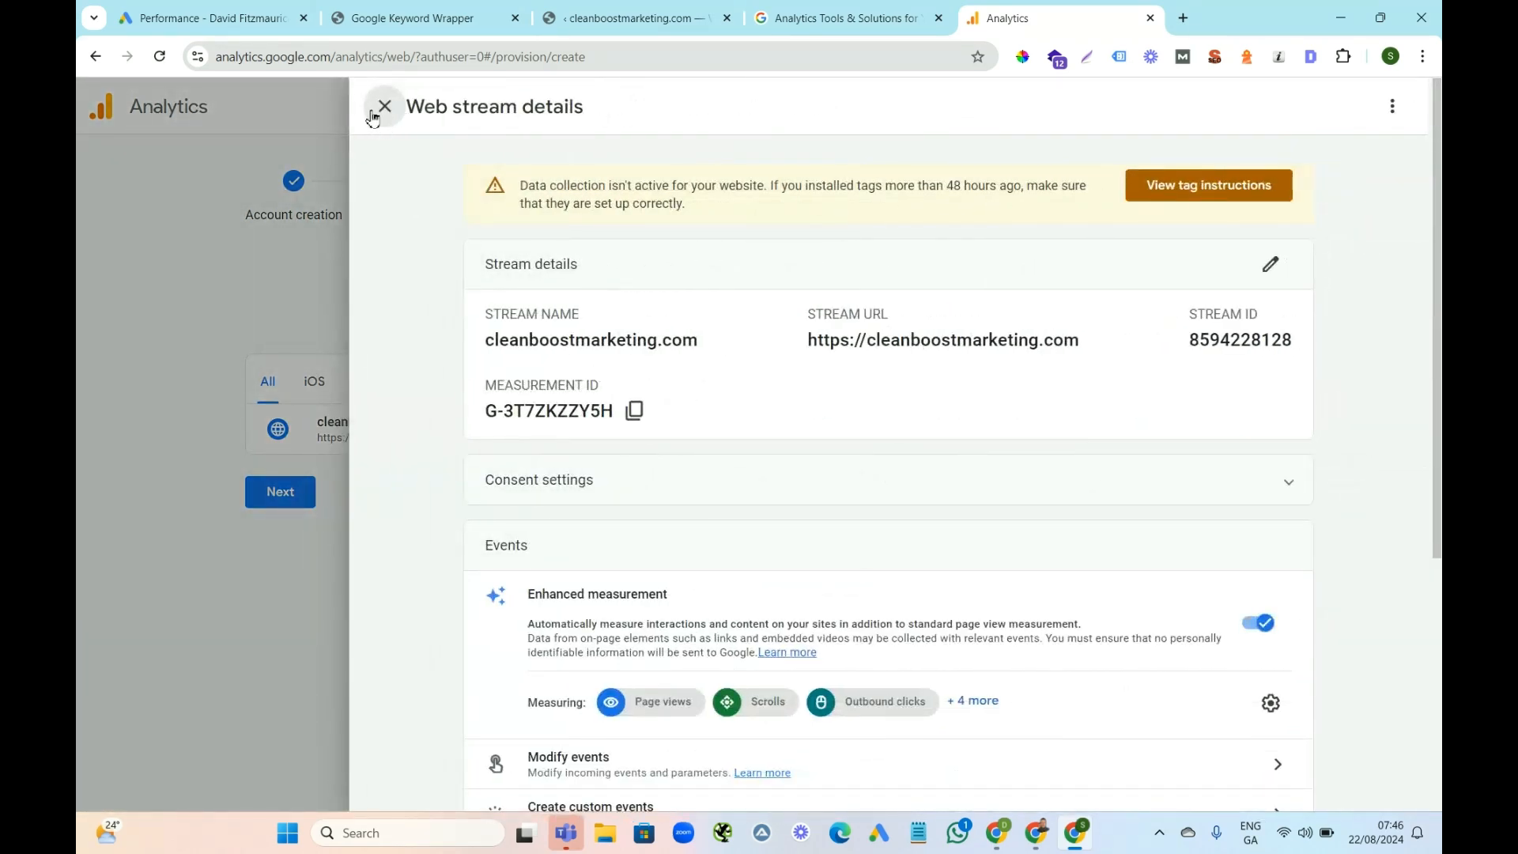
{"action": "left_click", "coordinate": [385, 106]}
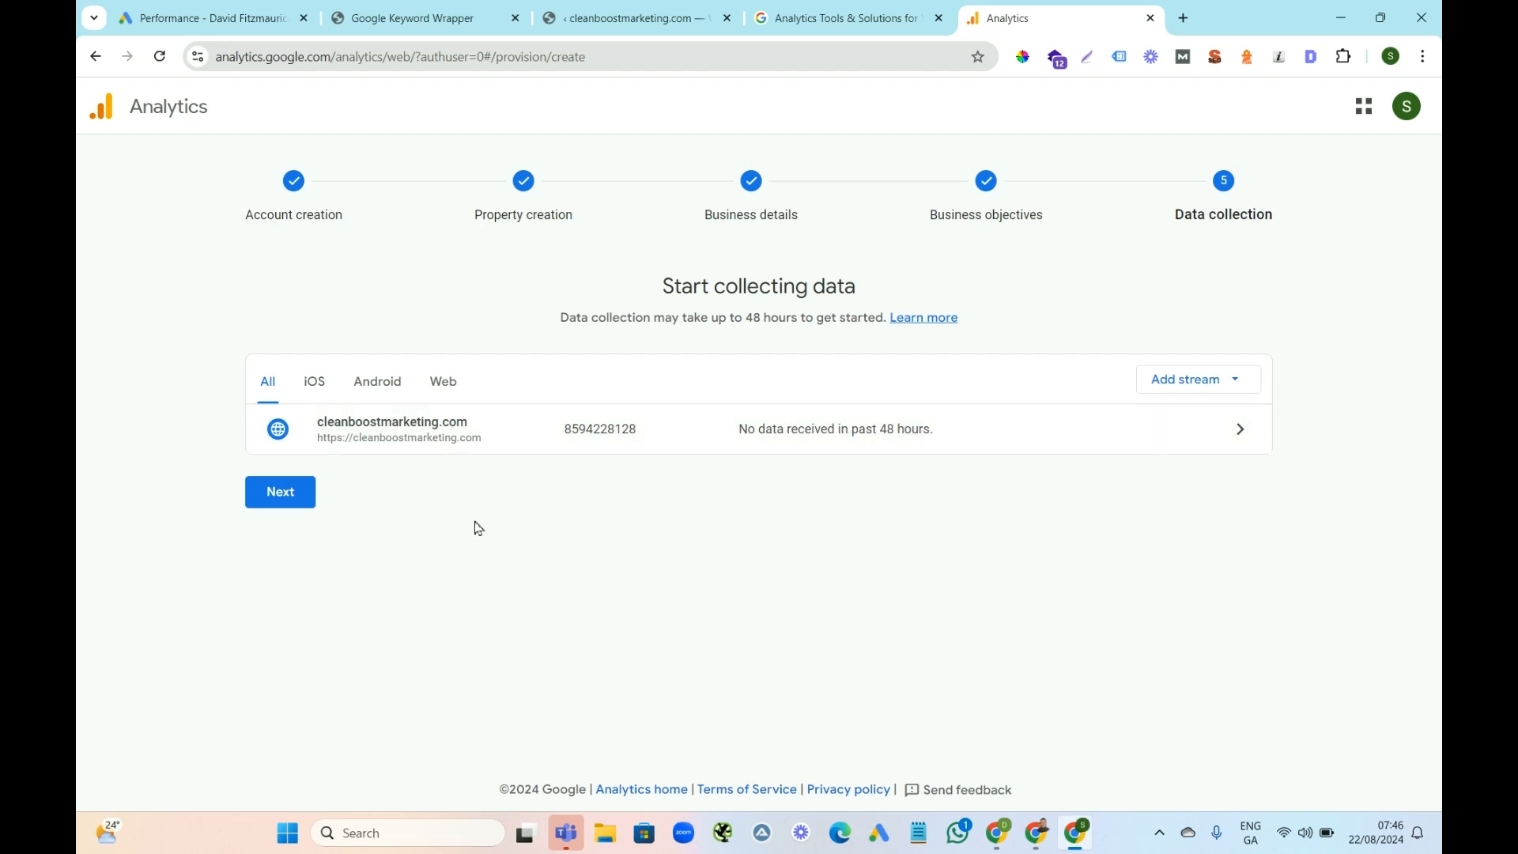
Finish the data collection setup and continue to the Analytics Home page of the new property
{"action": "left_click", "coordinate": [292, 506]}
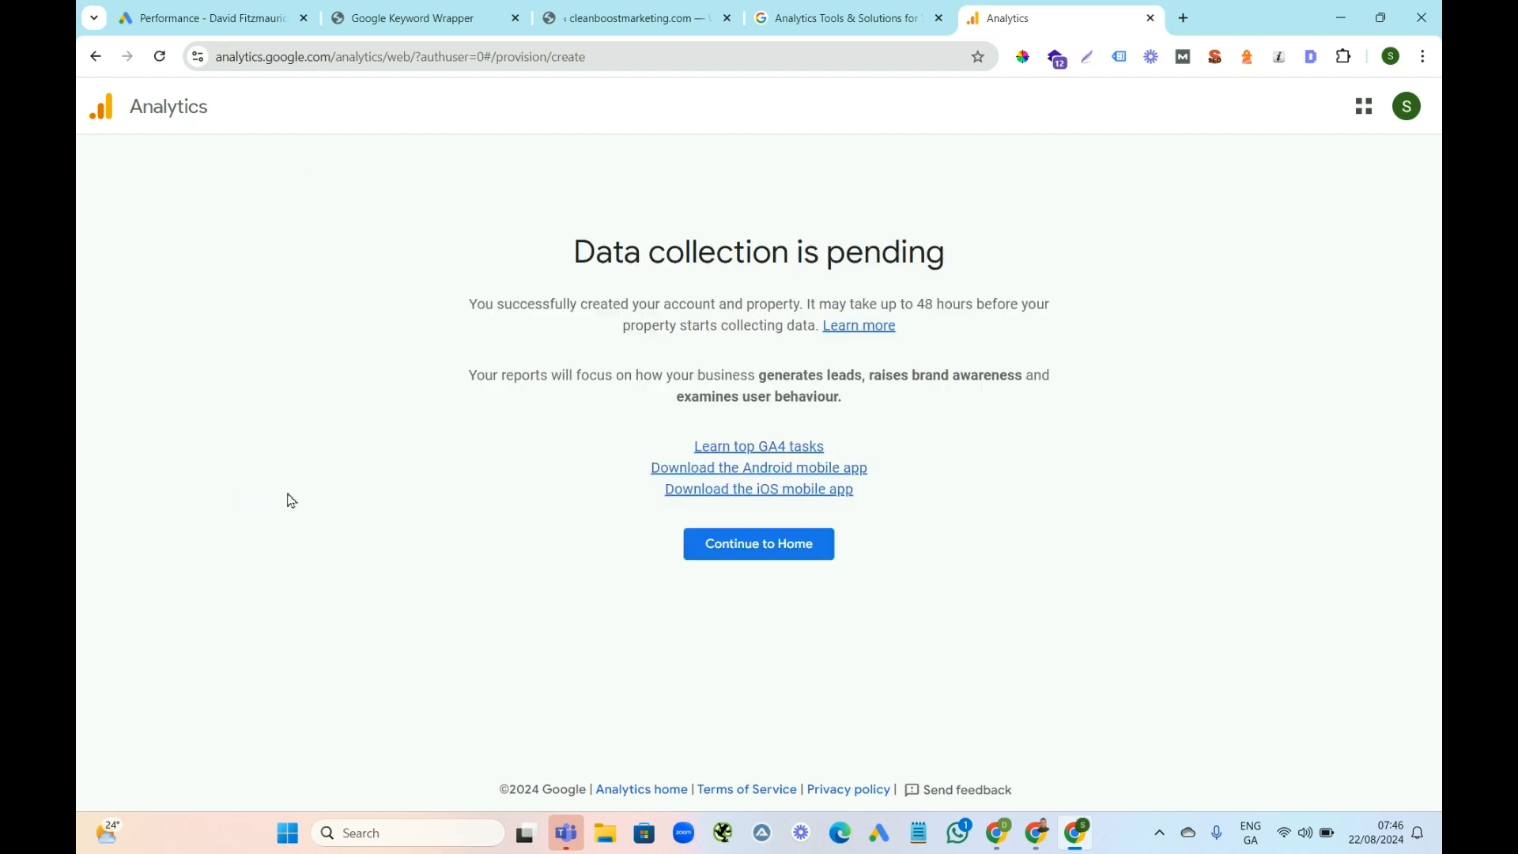
{"action": "scroll", "coordinate": [1440, 563], "scroll_direction": "down", "scroll_amount": 2}
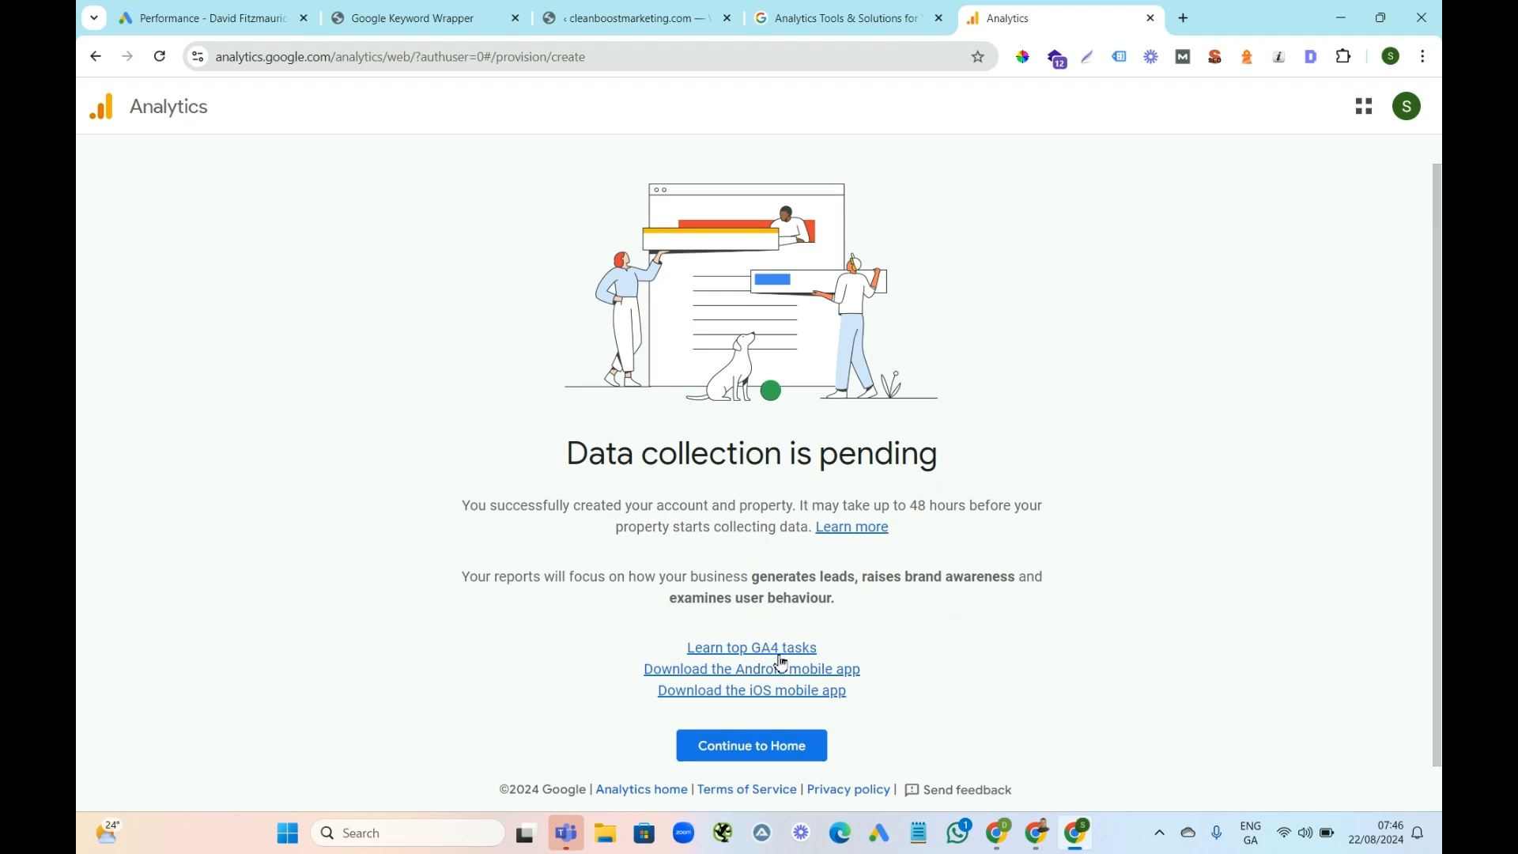
{"action": "left_click", "coordinate": [751, 747]}
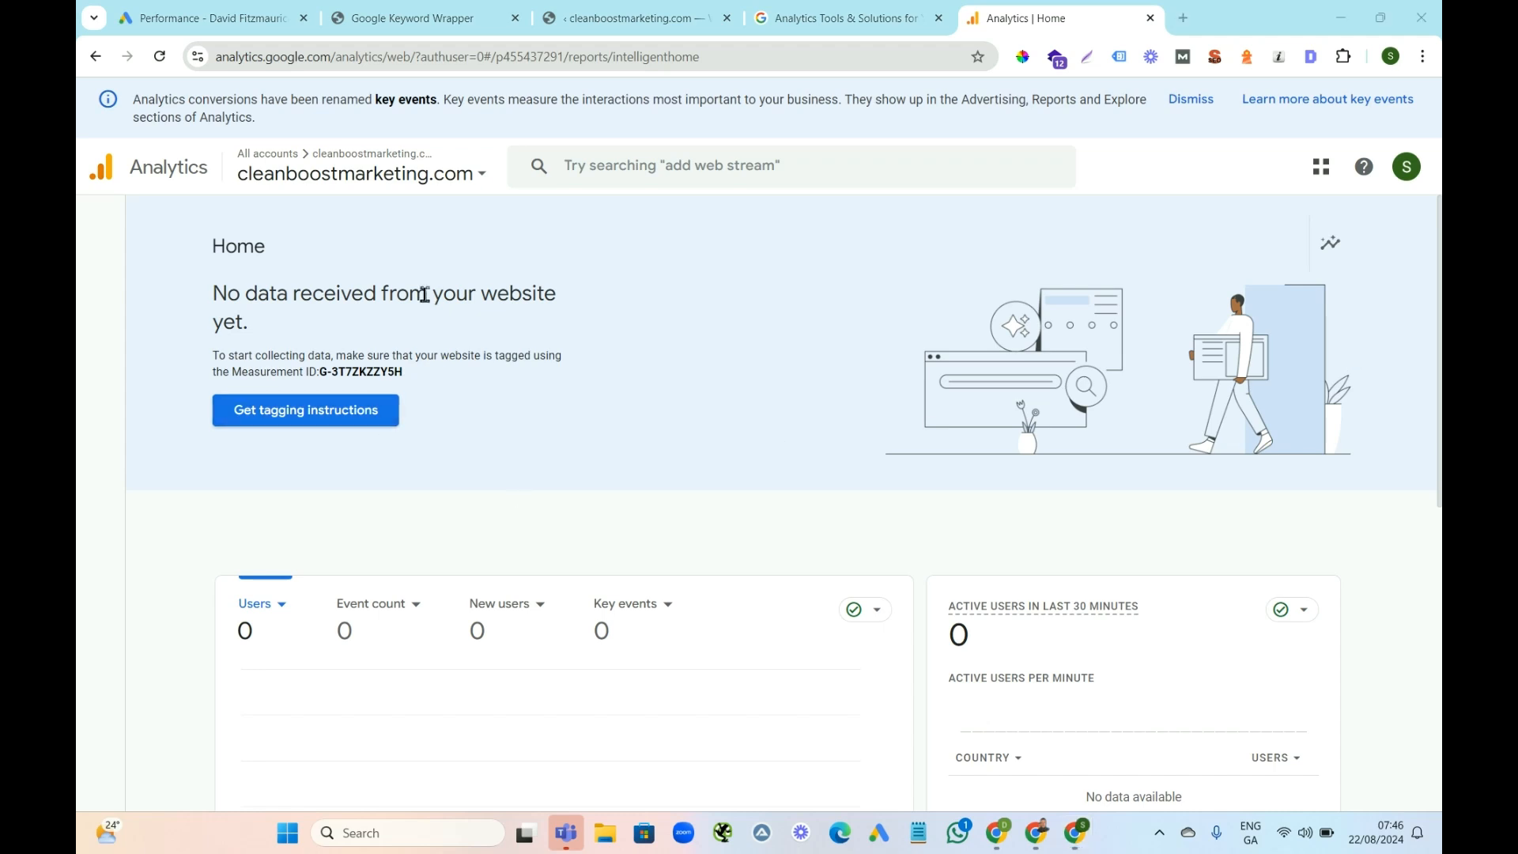
{"action": "mouse_move", "coordinate": [1439, 411]}
{"action": "left_mouse_down"}
{"action": "mouse_move", "coordinate": [1412, 760]}
{"action": "mouse_move", "coordinate": [1415, 395]}
{"action": "left_mouse_up"}
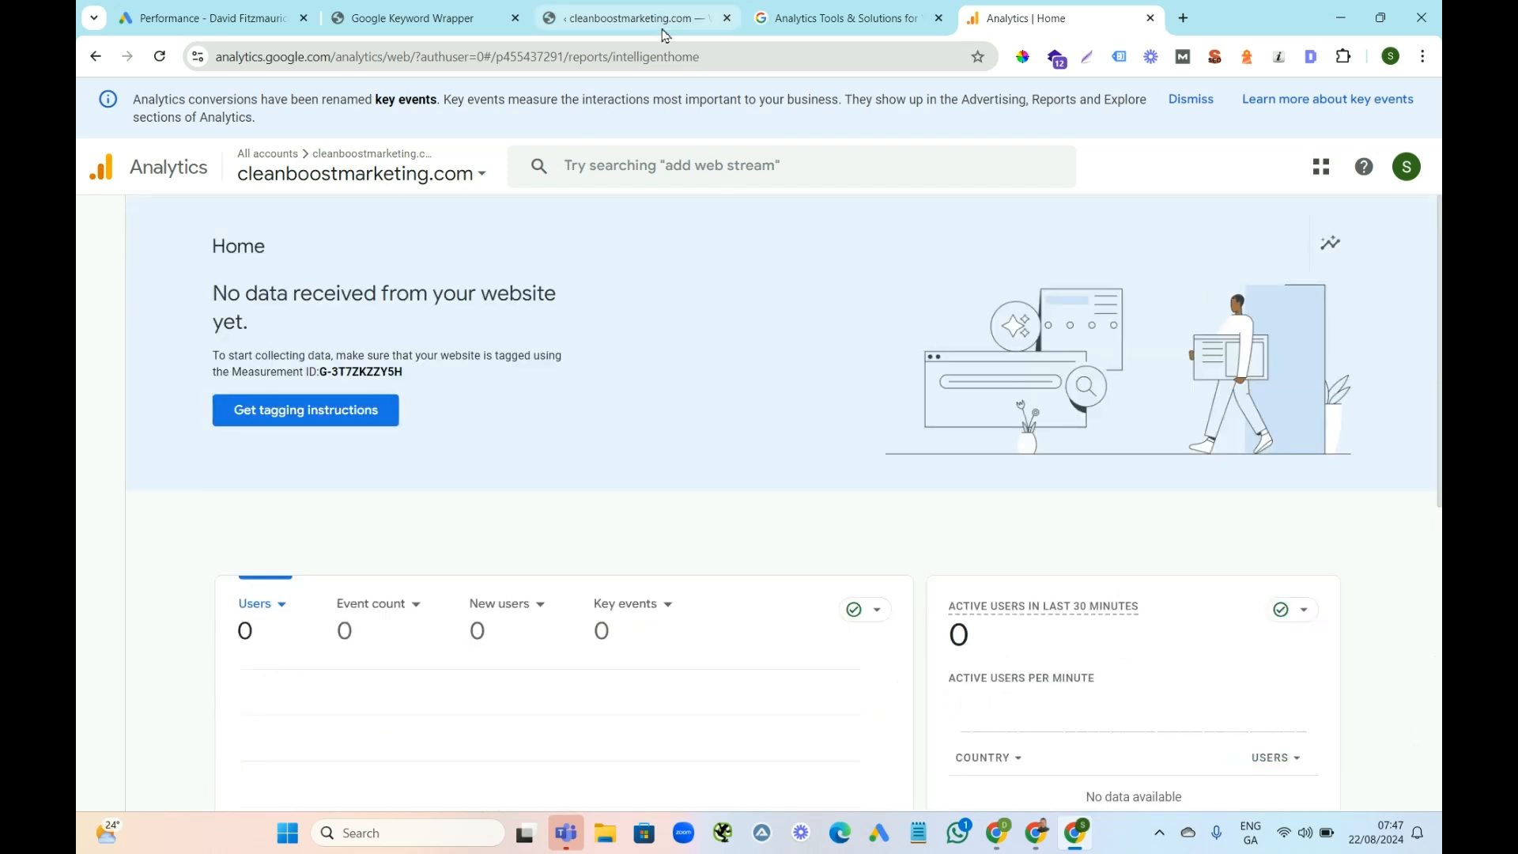
Open the live home page of cleanboostmarketing.com from WordPress and look at it alongside the Analytics Home page
{"action": "left_click", "coordinate": [635, 11]}
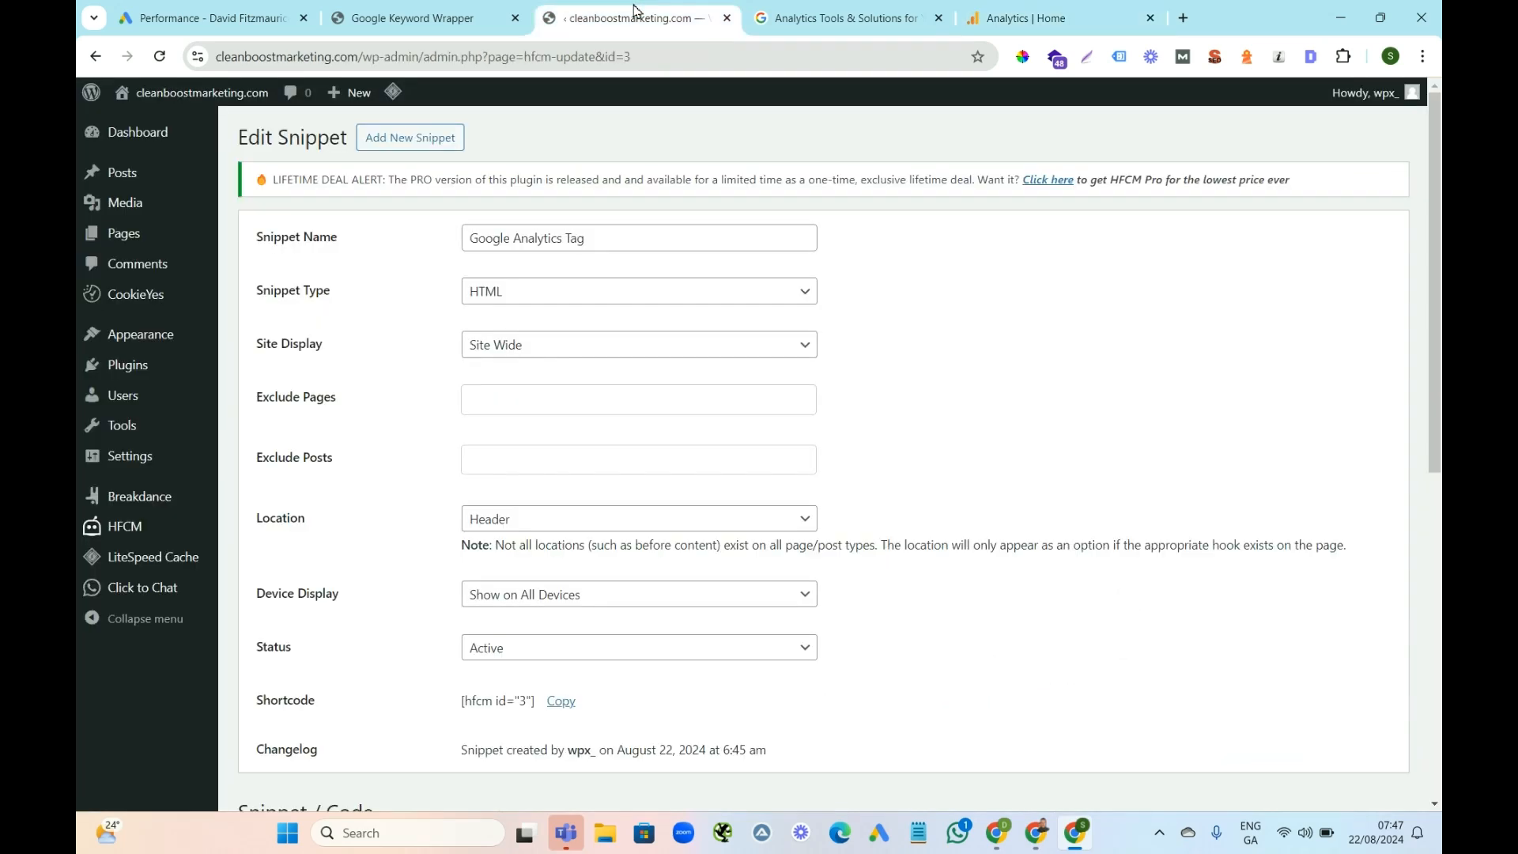
{"action": "left_click", "coordinate": [215, 109]}
{"action": "left_click", "coordinate": [1027, 18]}
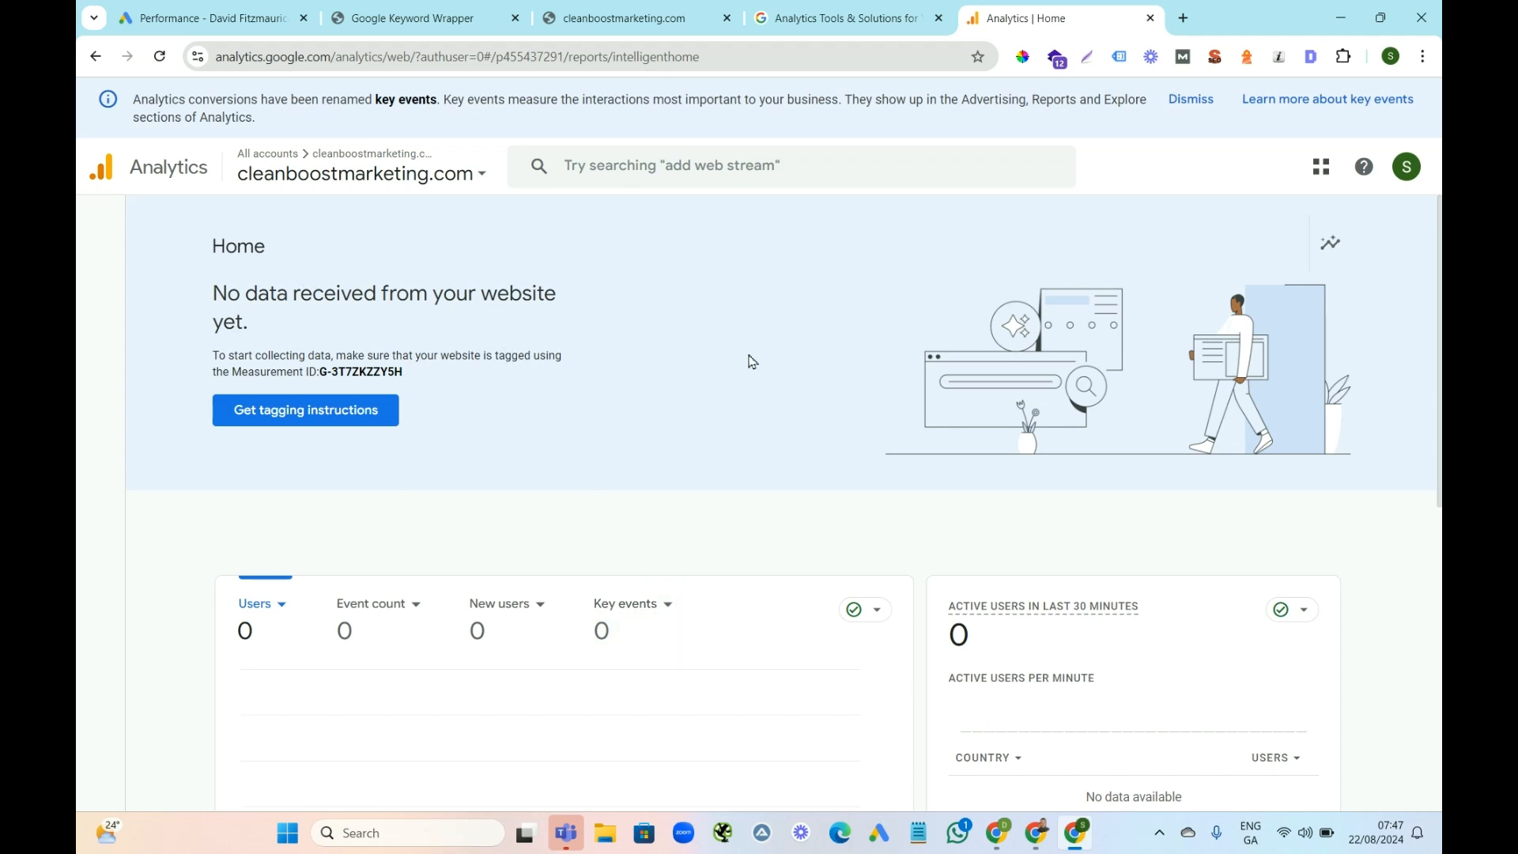
{"action": "left_click", "coordinate": [631, 17]}
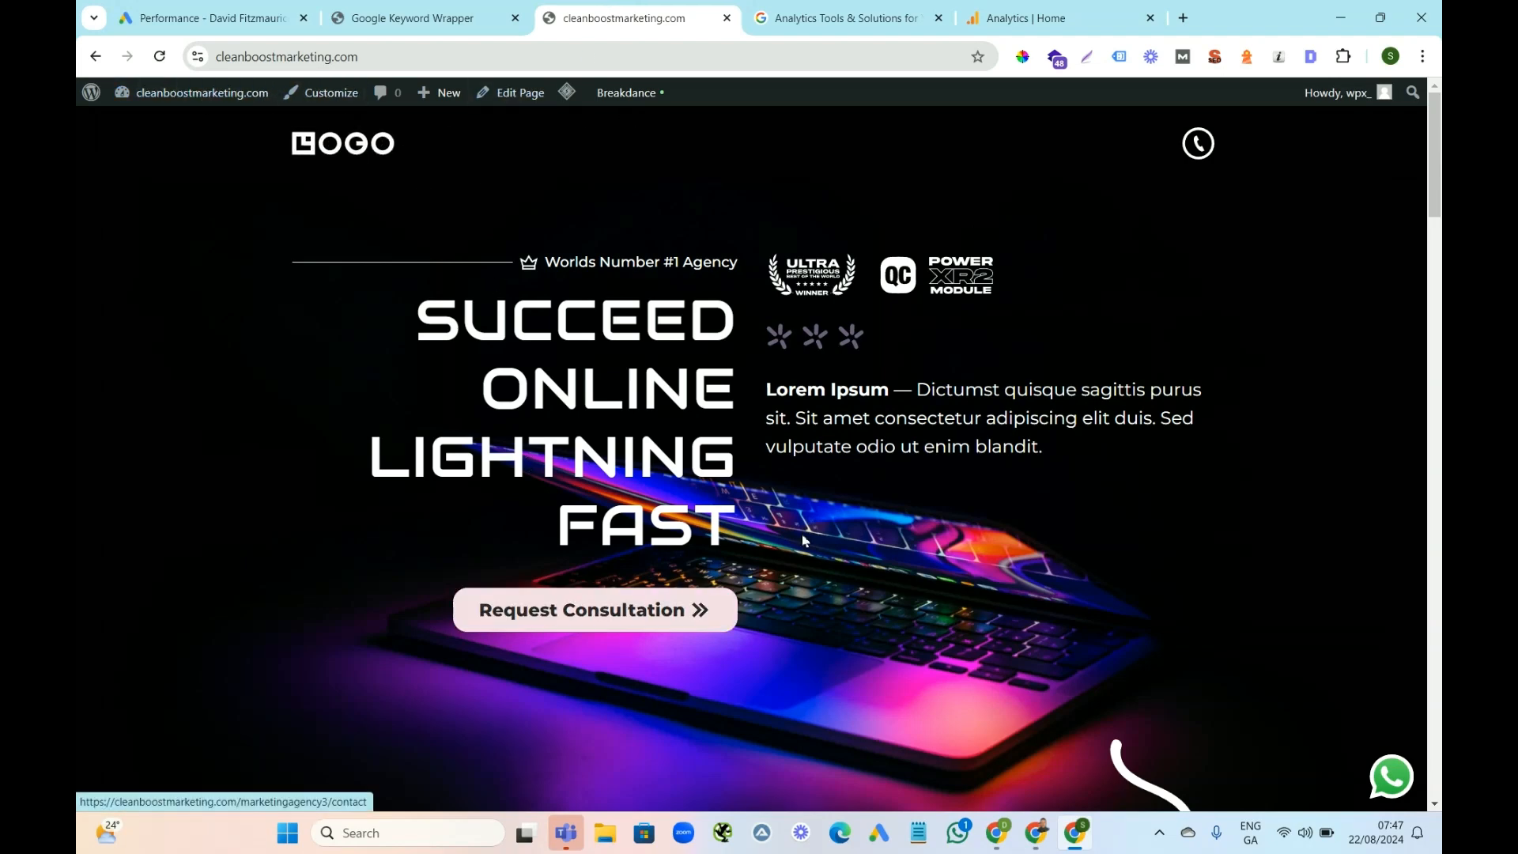
{"action": "left_click", "coordinate": [1052, 17]}
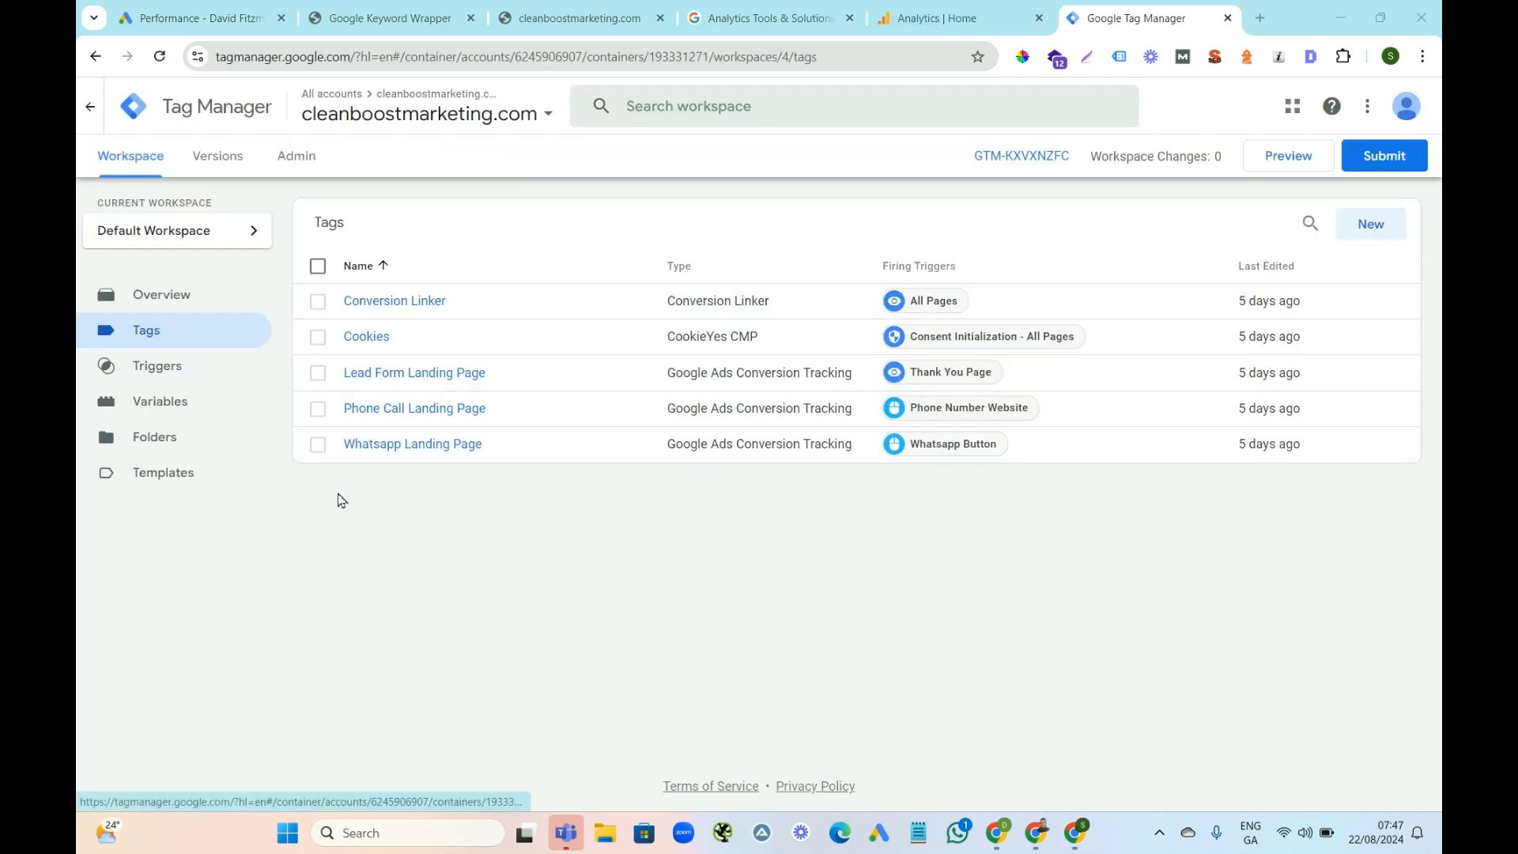
Review the triggers and tags of the cleanboostmarketing.com container in Google Tag Manager, and return to Analytics
{"action": "left_click", "coordinate": [167, 374]}
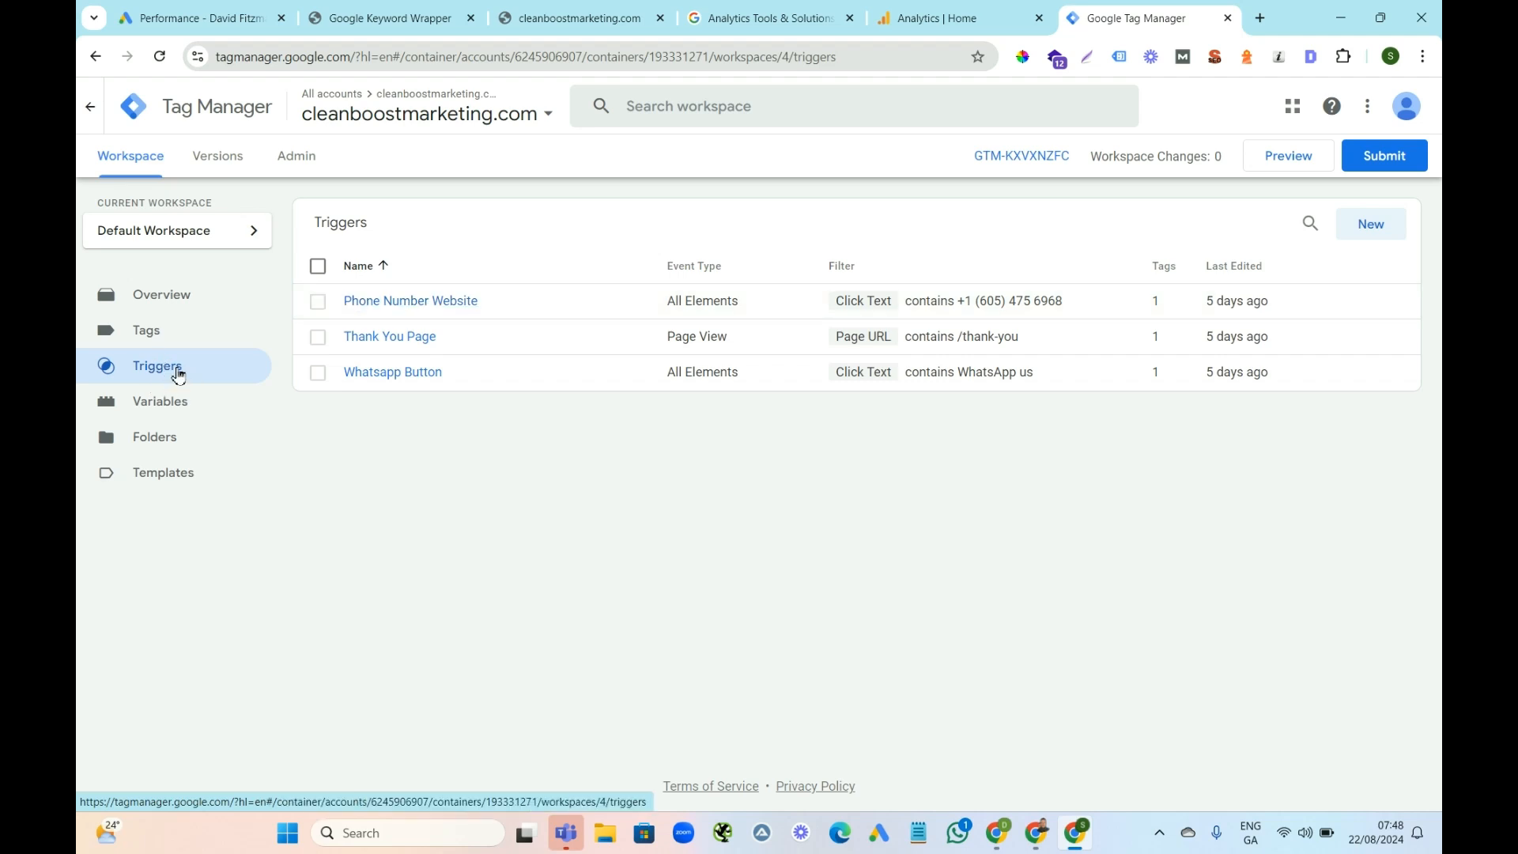
{"action": "left_click", "coordinate": [164, 336]}
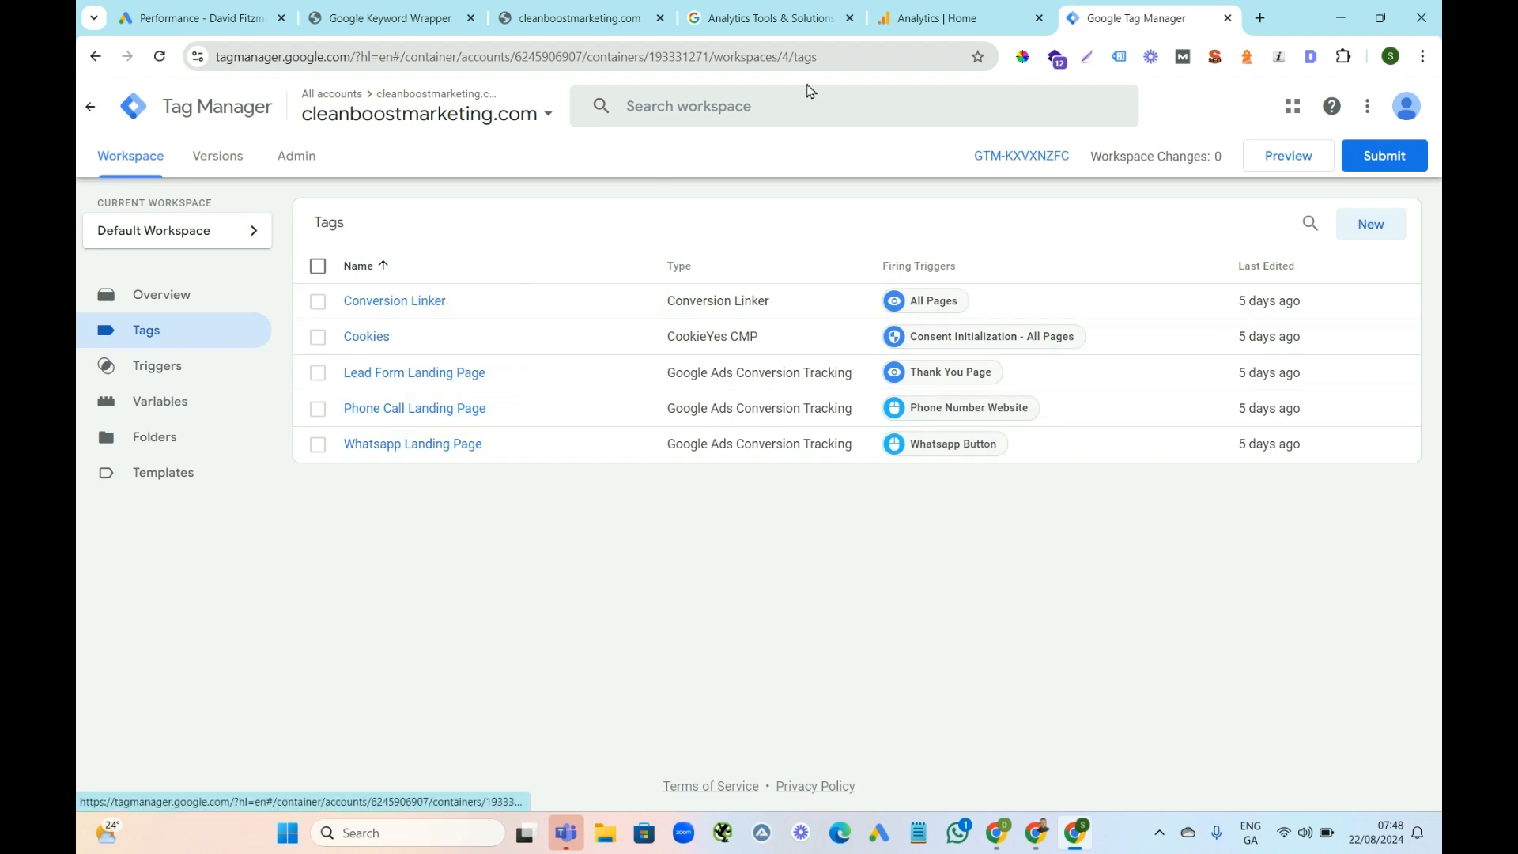
{"action": "left_click", "coordinate": [943, 24]}
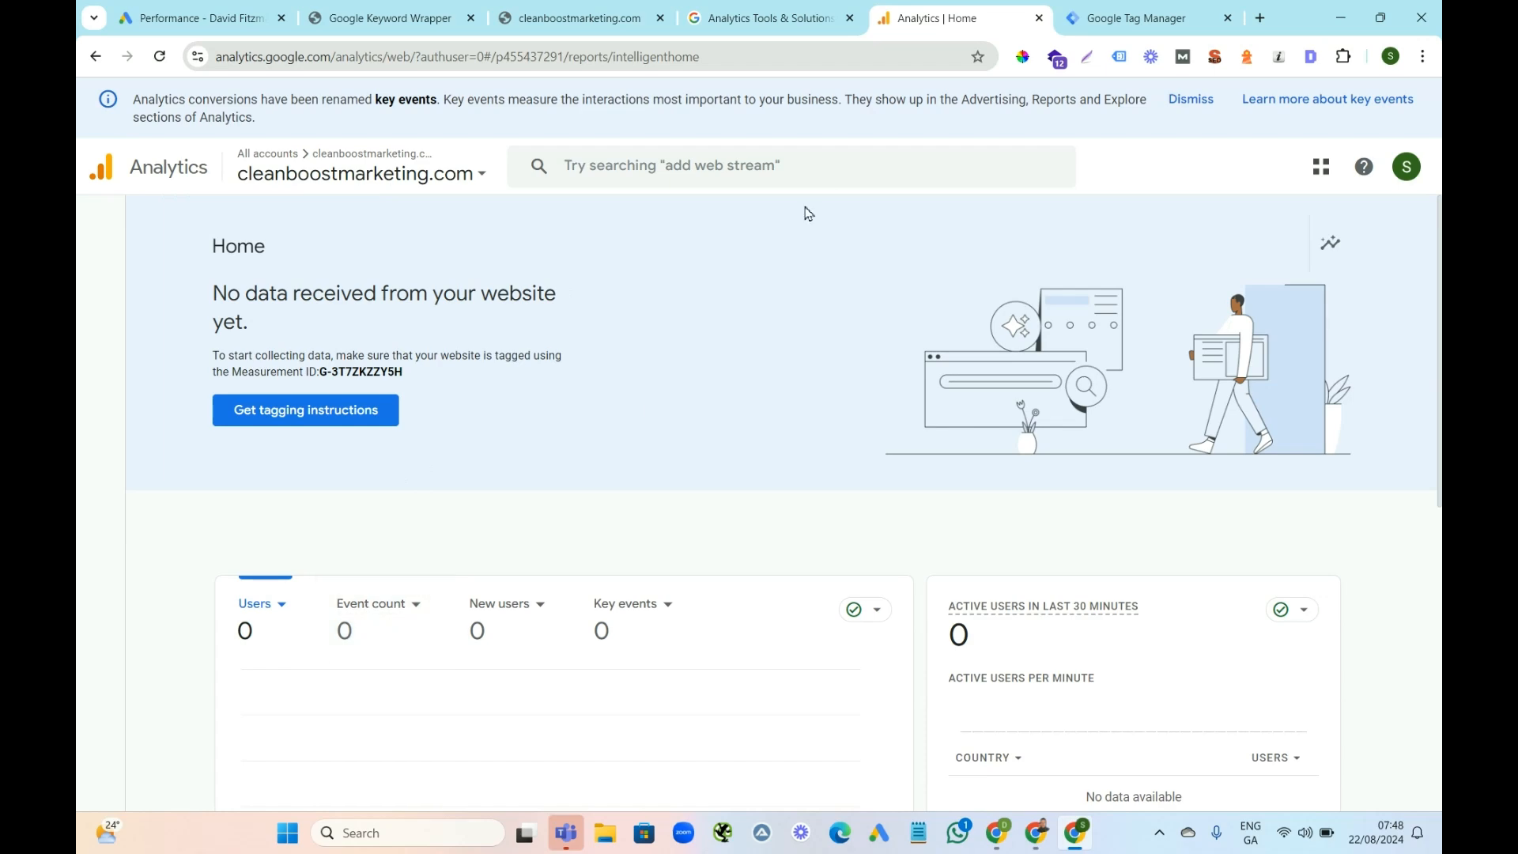
Examine the contact options on the site's Contact page and the matching tags and triggers in Tag Manager, and check Analytics Home
{"action": "left_click", "coordinate": [577, 21]}
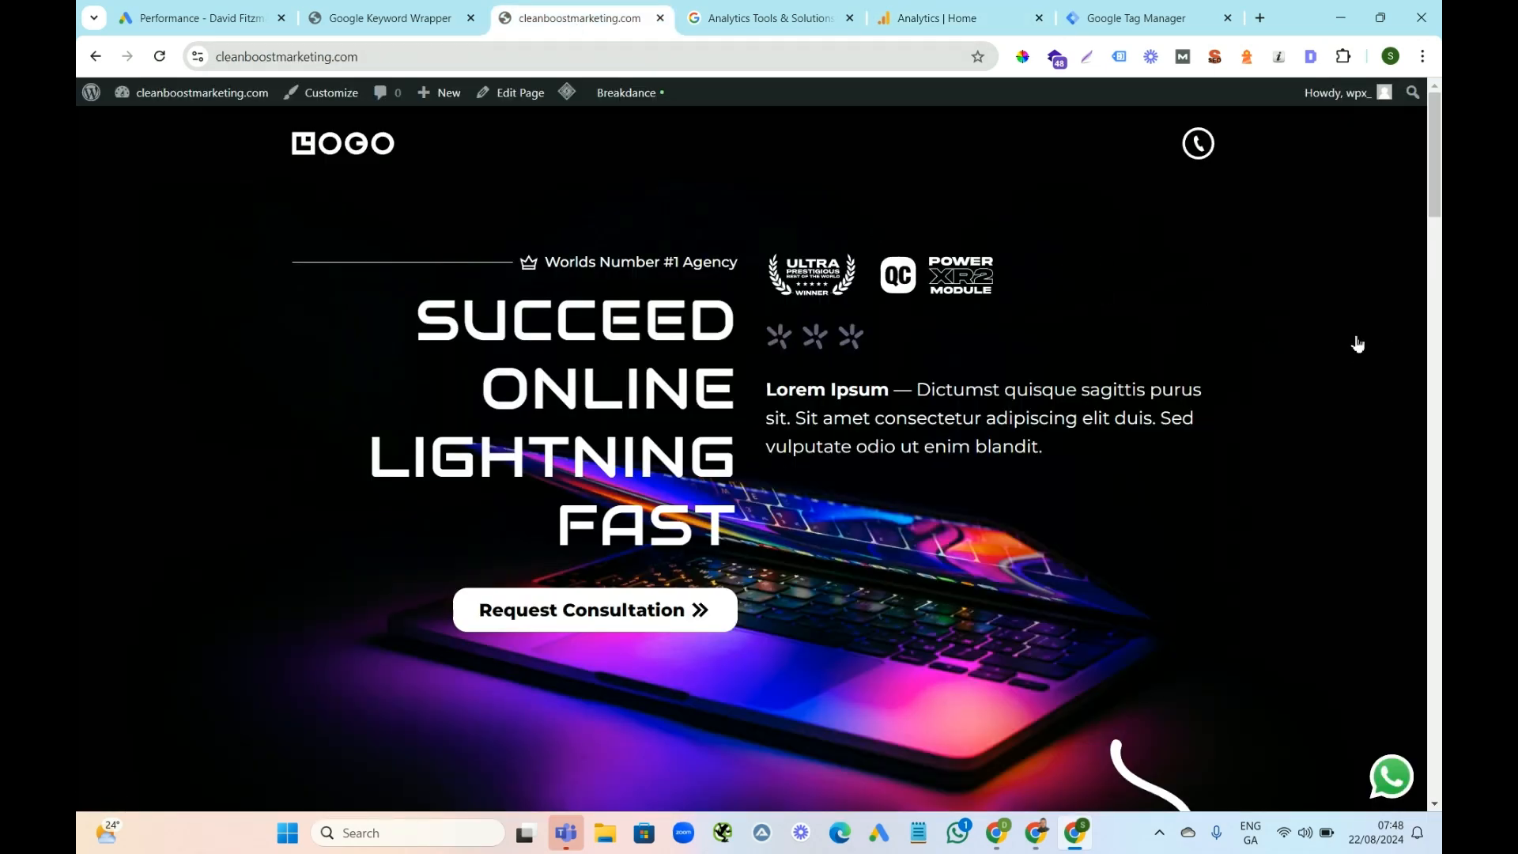
{"action": "left_click_drag", "start_coordinate": [1434, 165], "coordinate": [1433, 280]}
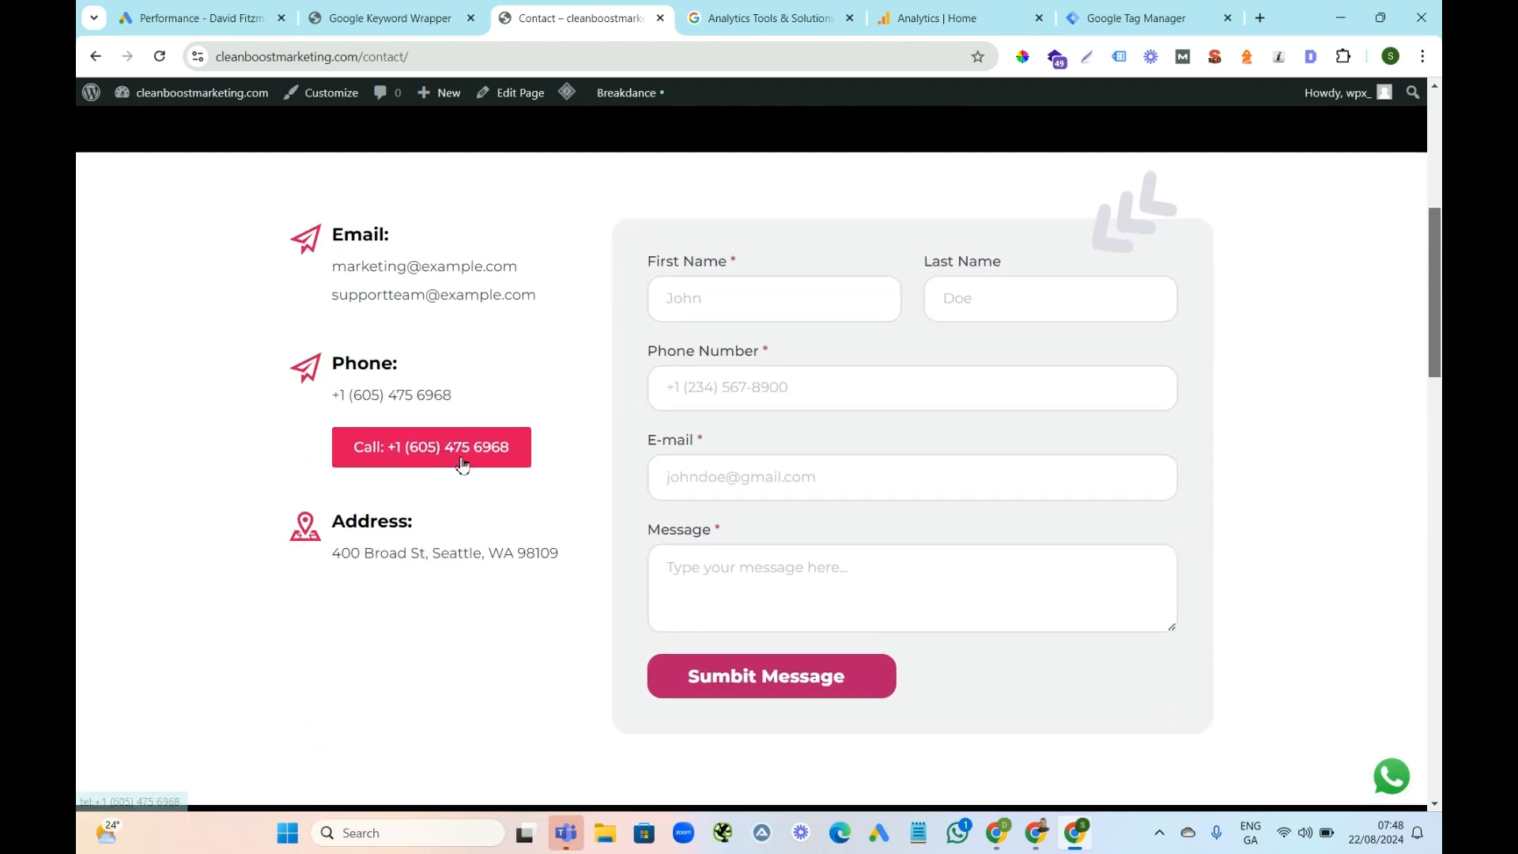
{"action": "left_click", "coordinate": [1095, 18]}
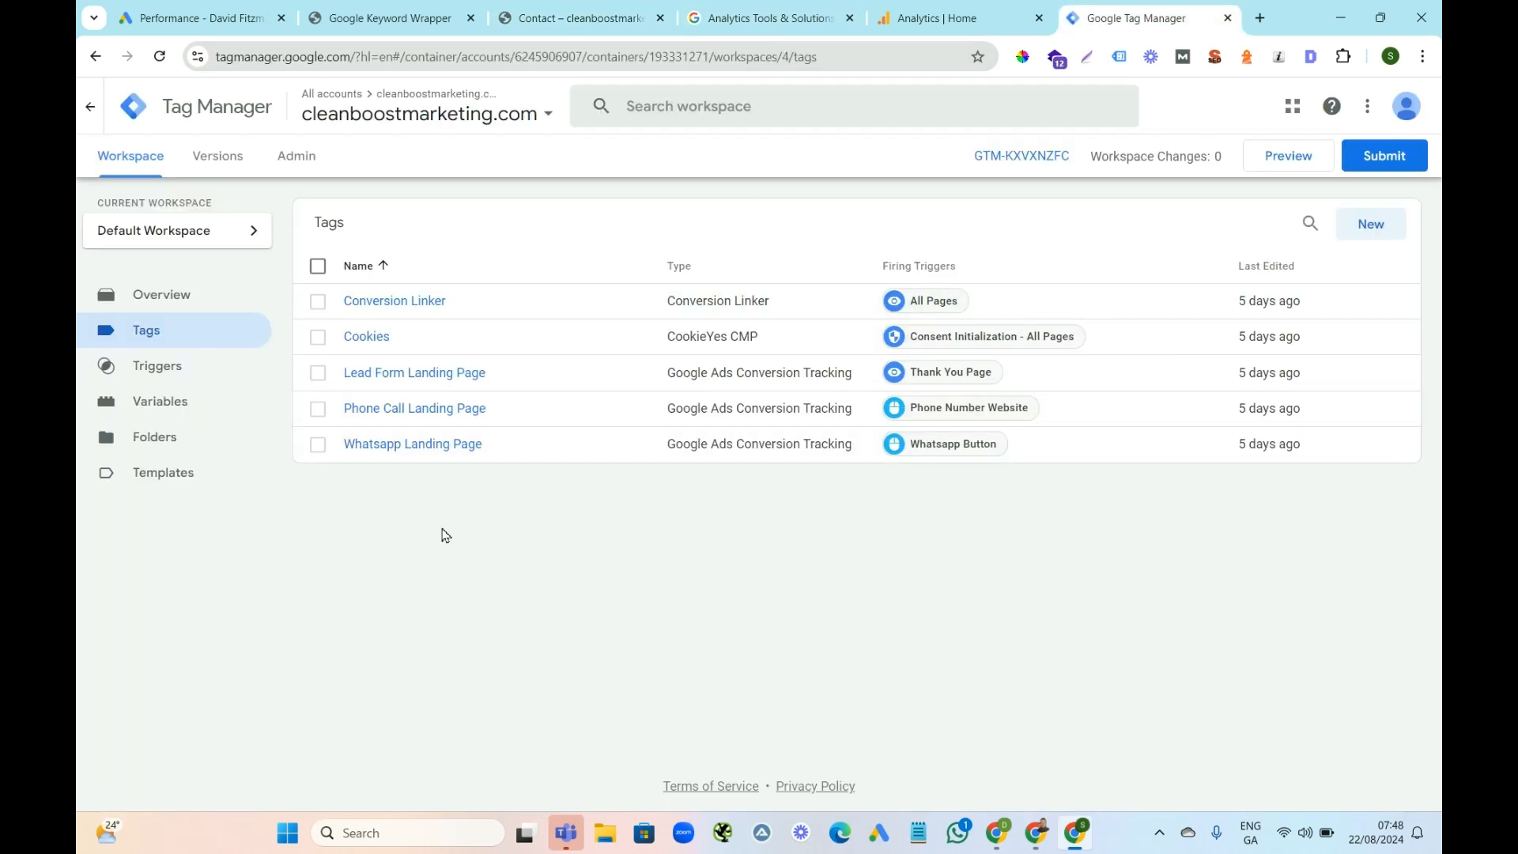
{"action": "left_click", "coordinate": [156, 370]}
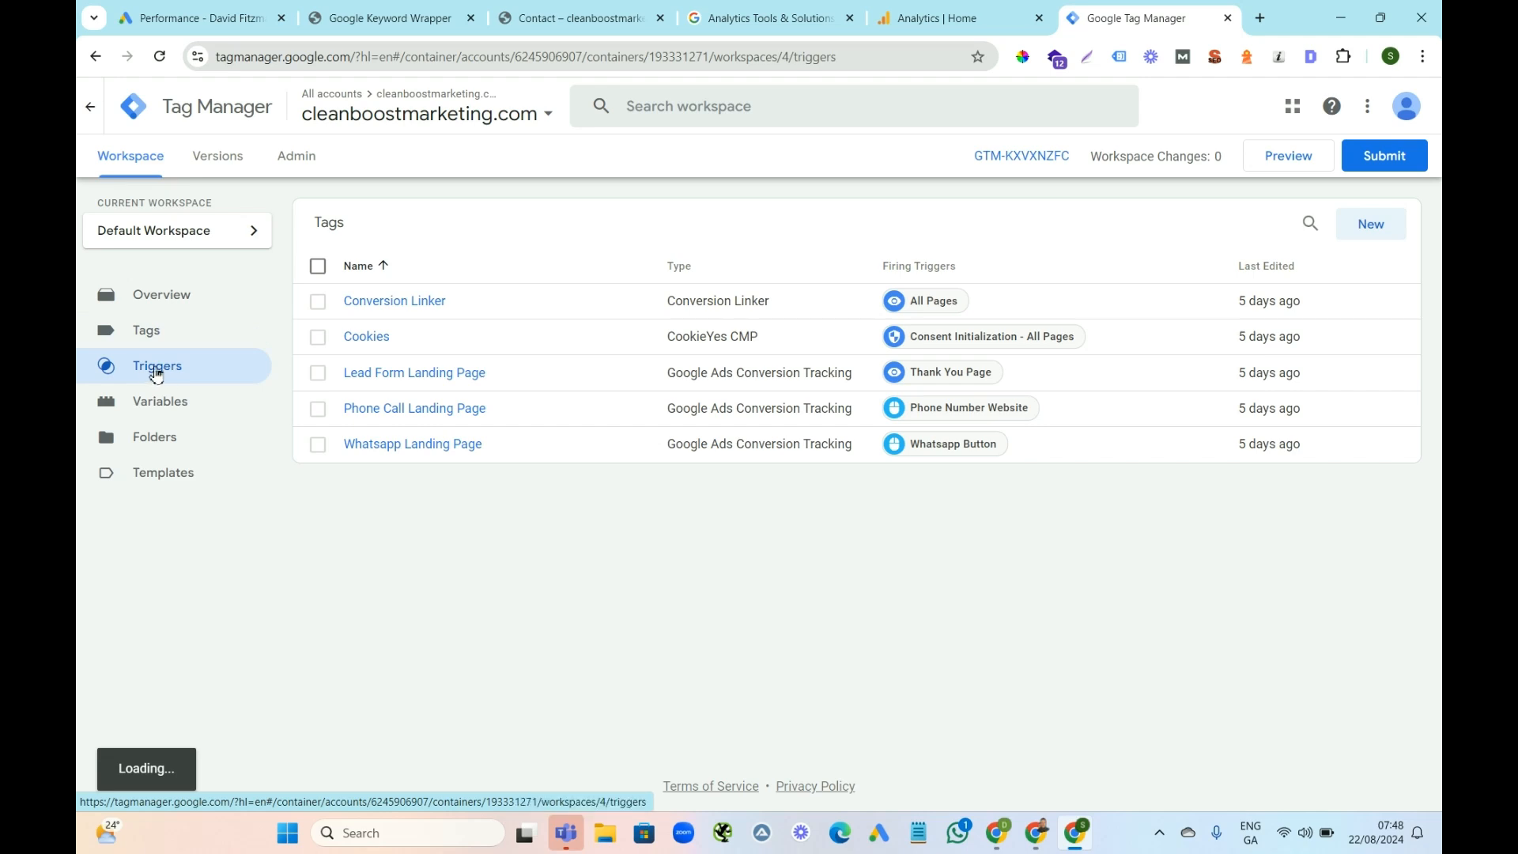
{"action": "left_click", "coordinate": [160, 337]}
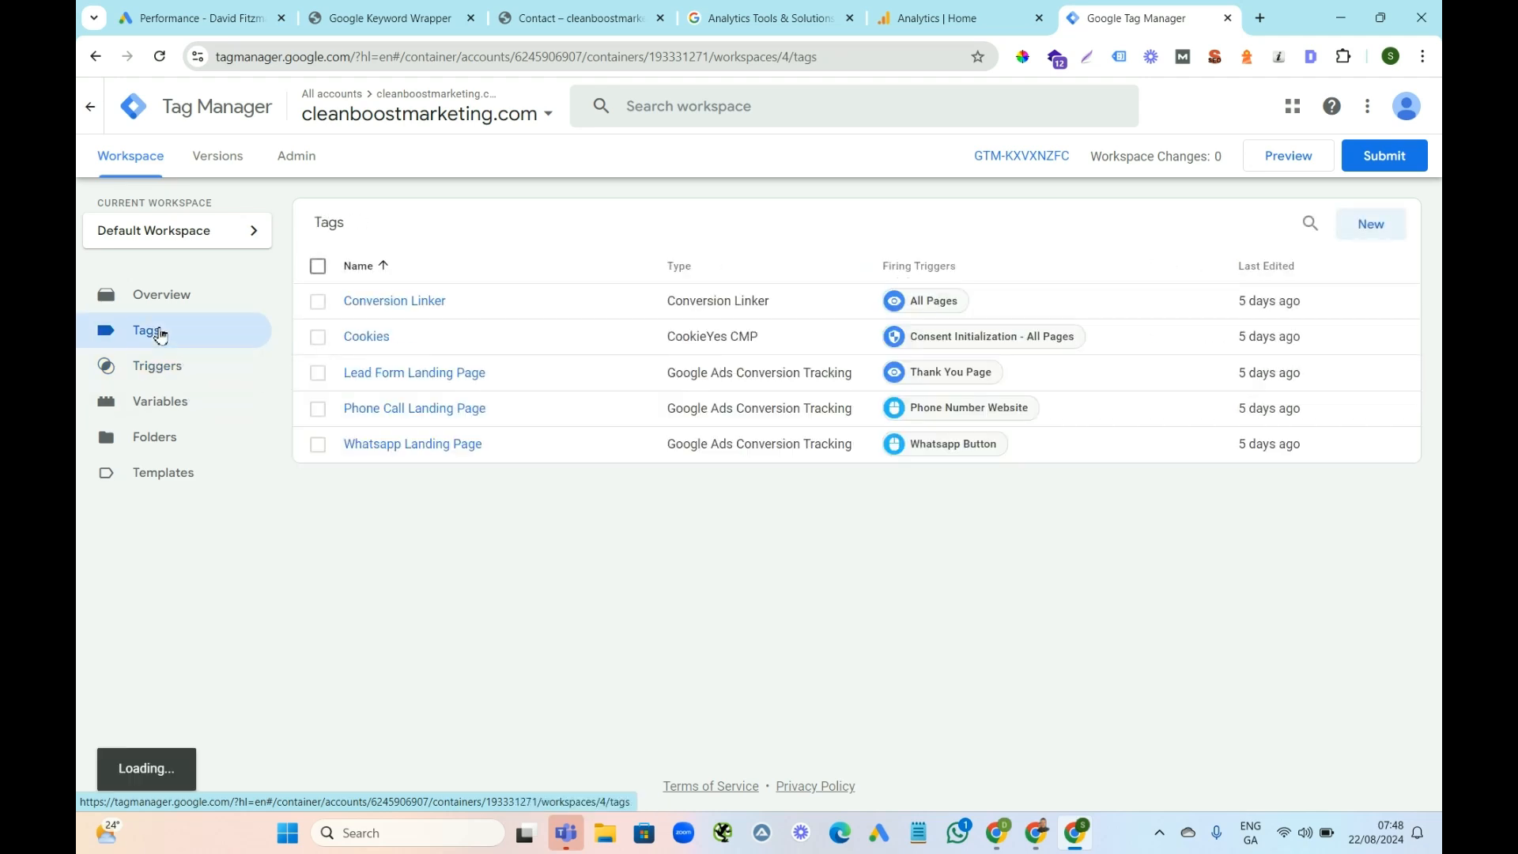
{"action": "left_click", "coordinate": [932, 19]}
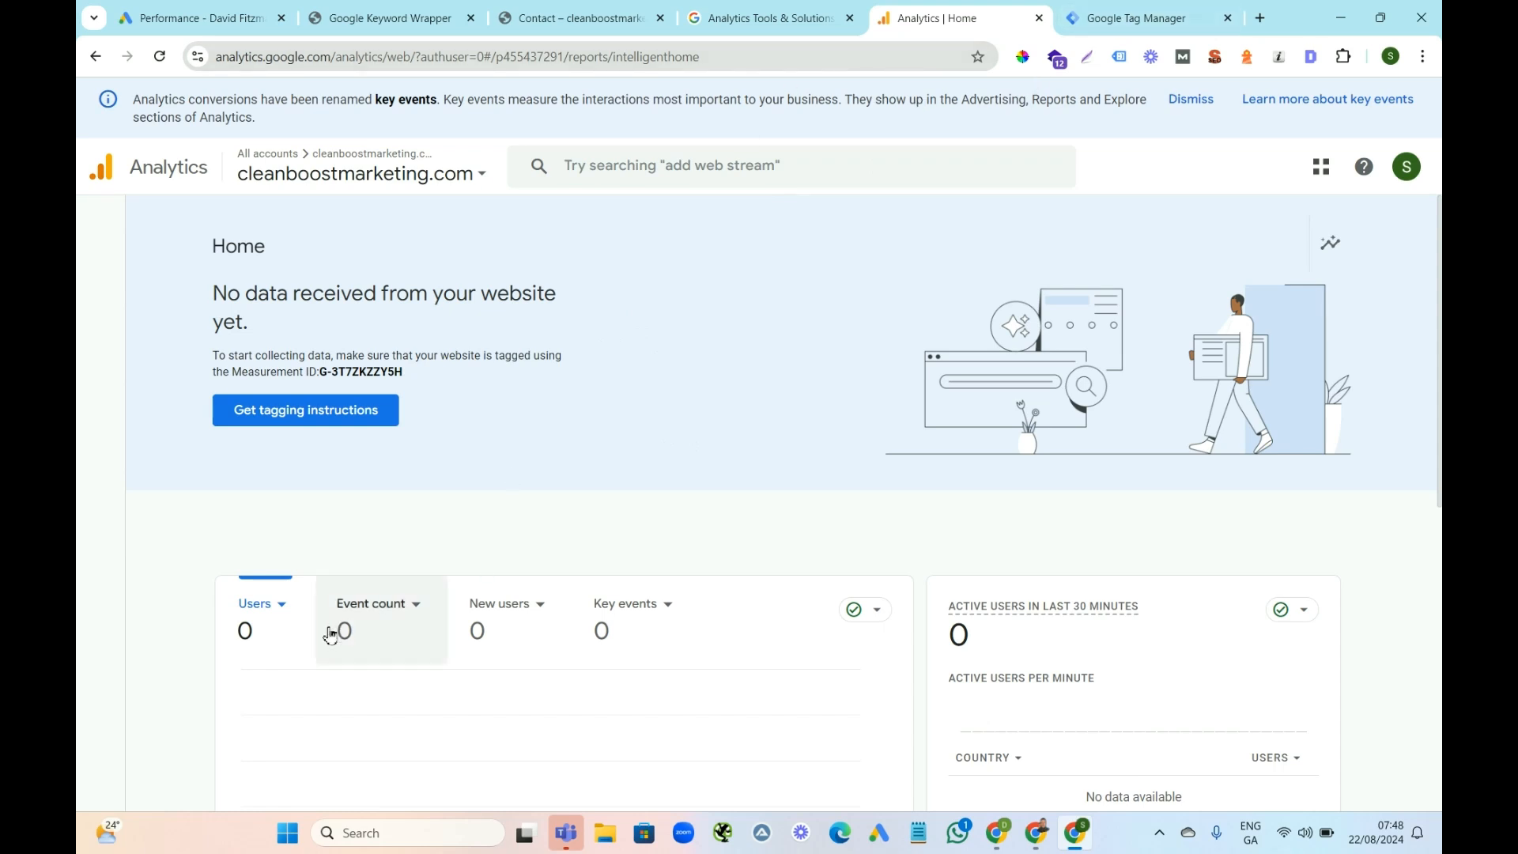
{"action": "left_click", "coordinate": [589, 19]}
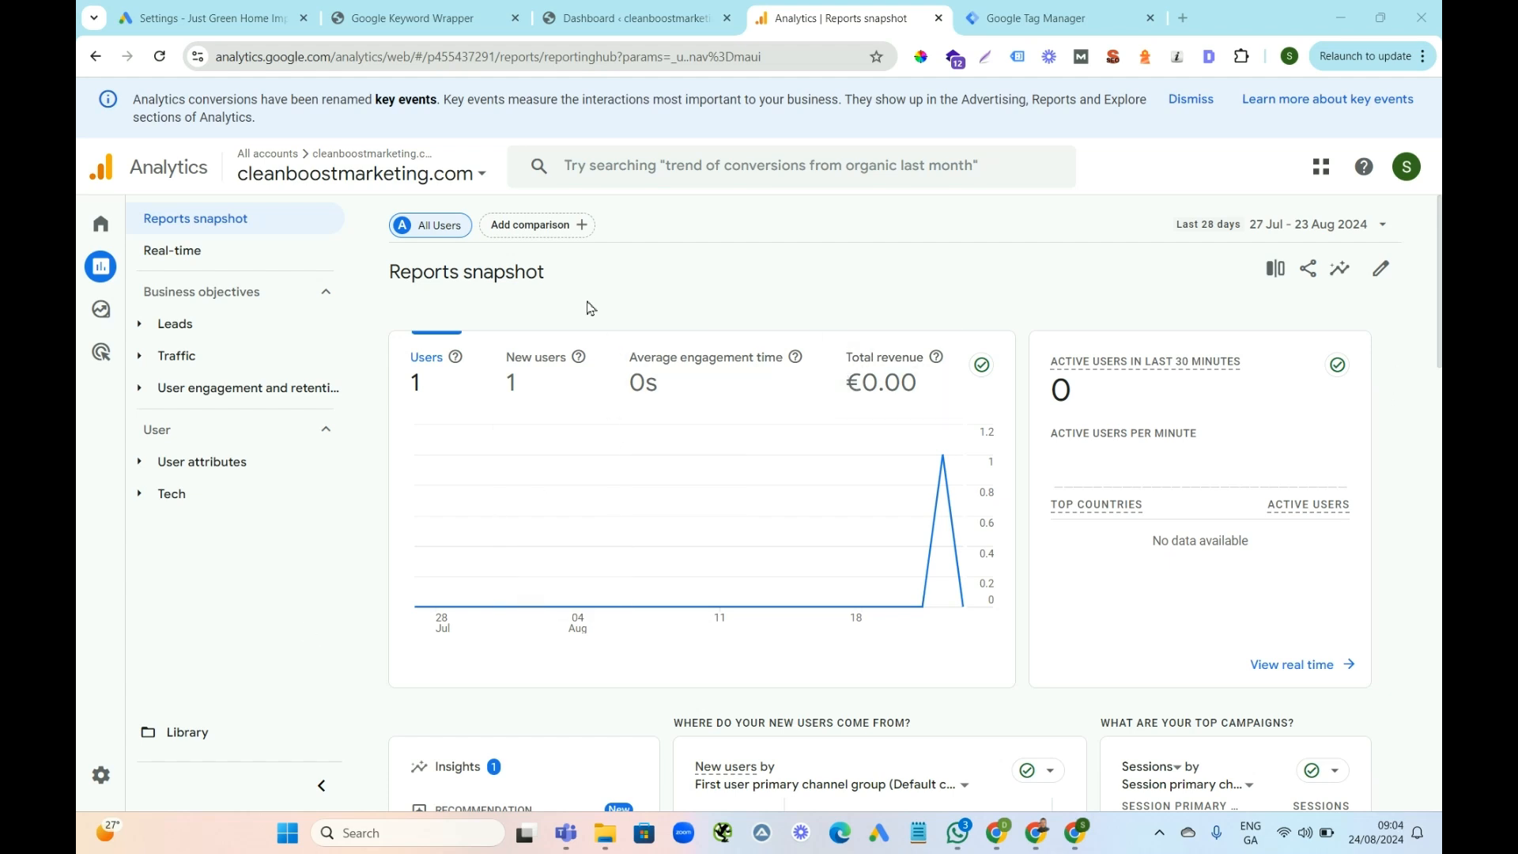
Check the data collection status of the cleanboostmarketing.com web stream in the Analytics property settings, and return to Reports
{"action": "mouse_move", "coordinate": [134, 688]}
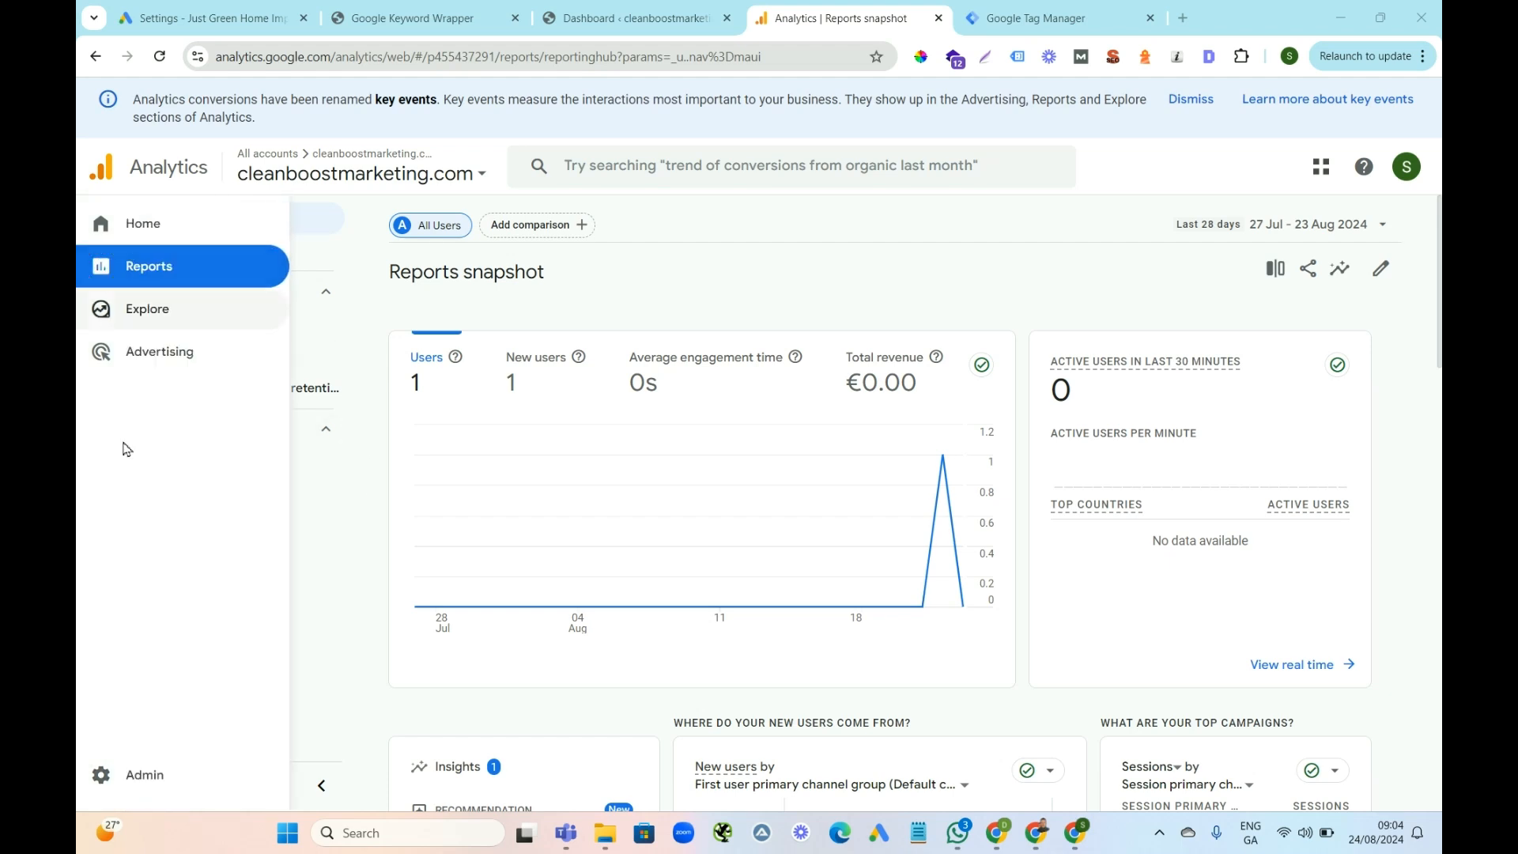
{"action": "left_click", "coordinate": [141, 779]}
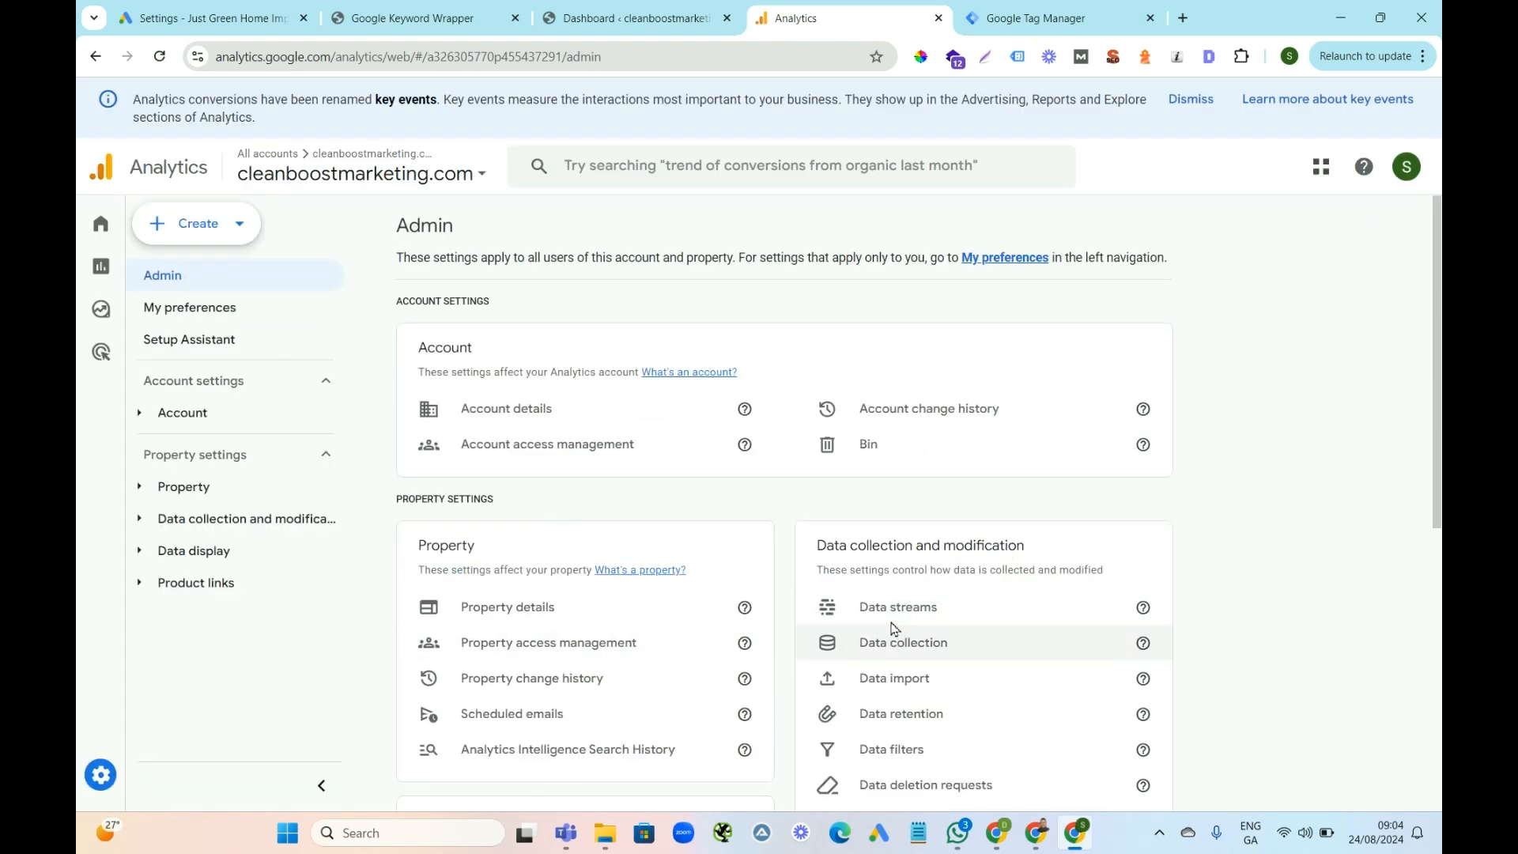
{"action": "left_click", "coordinate": [914, 610]}
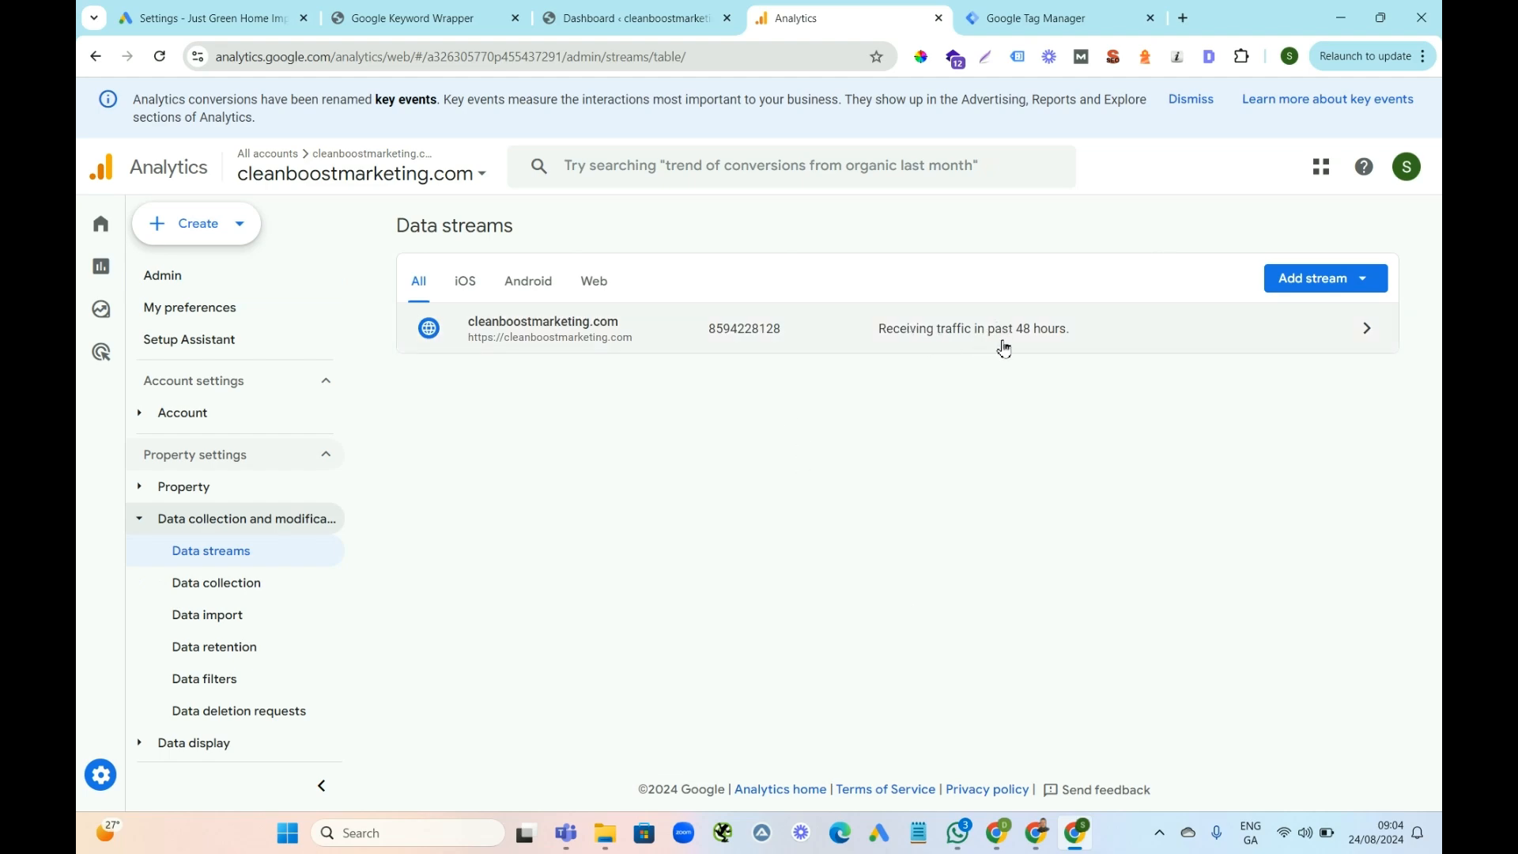
{"action": "left_click", "coordinate": [1105, 338]}
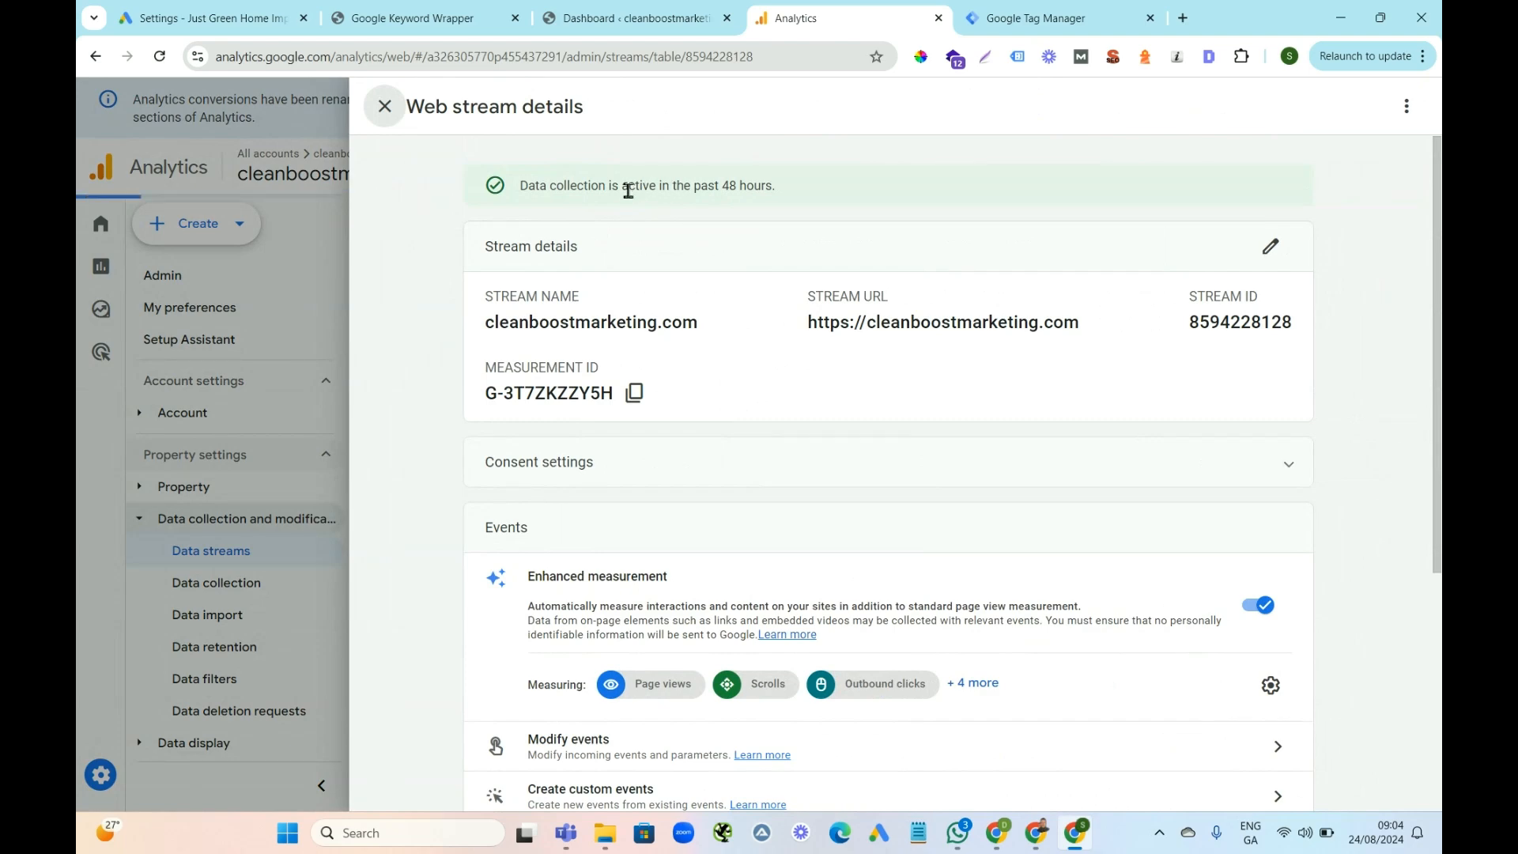
{"action": "left_click", "coordinate": [386, 107]}
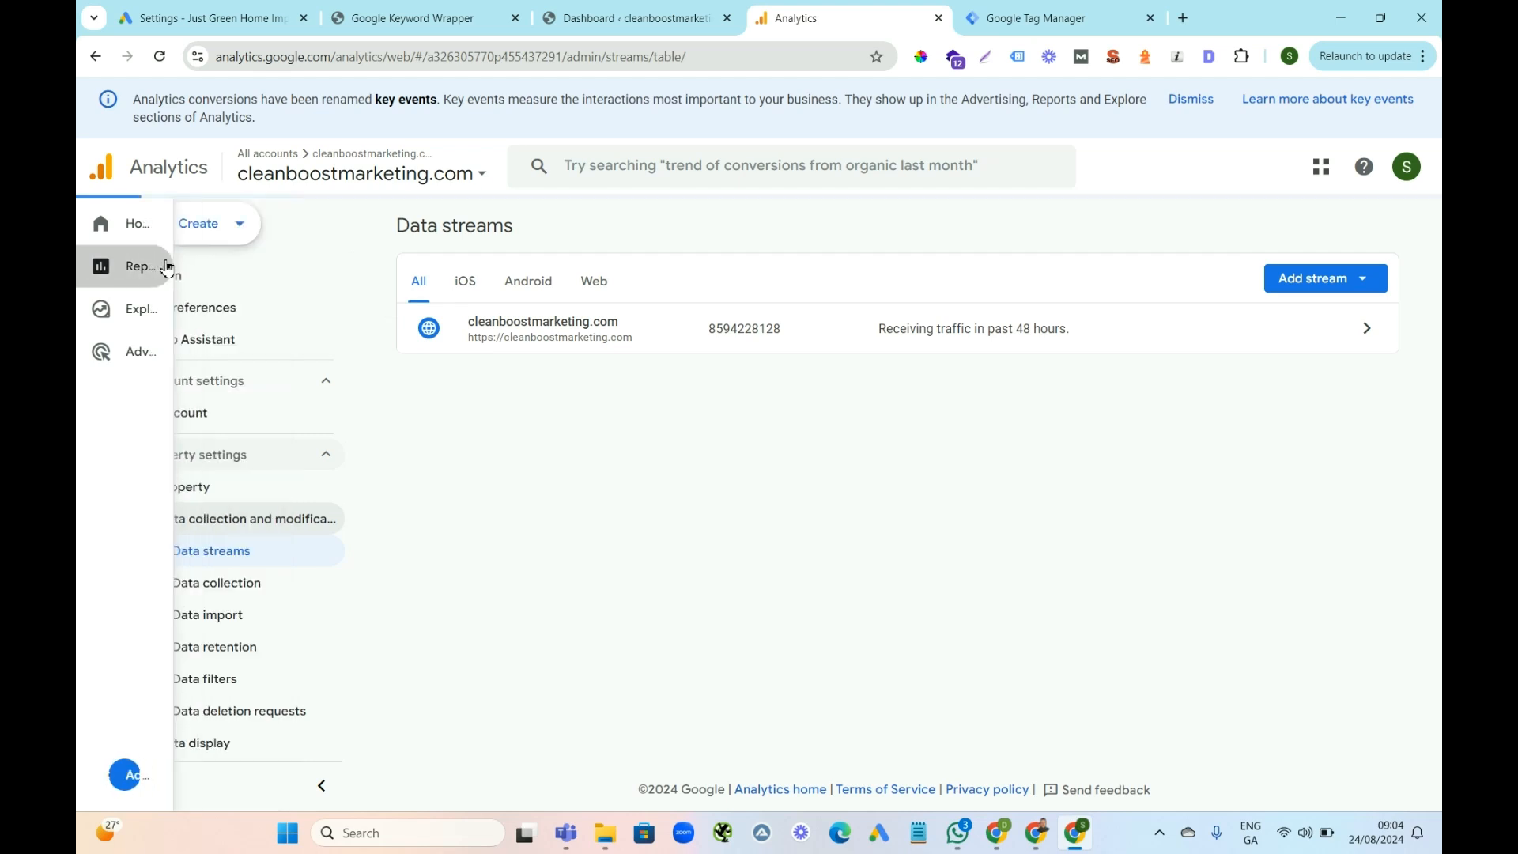
{"action": "left_click", "coordinate": [166, 267]}
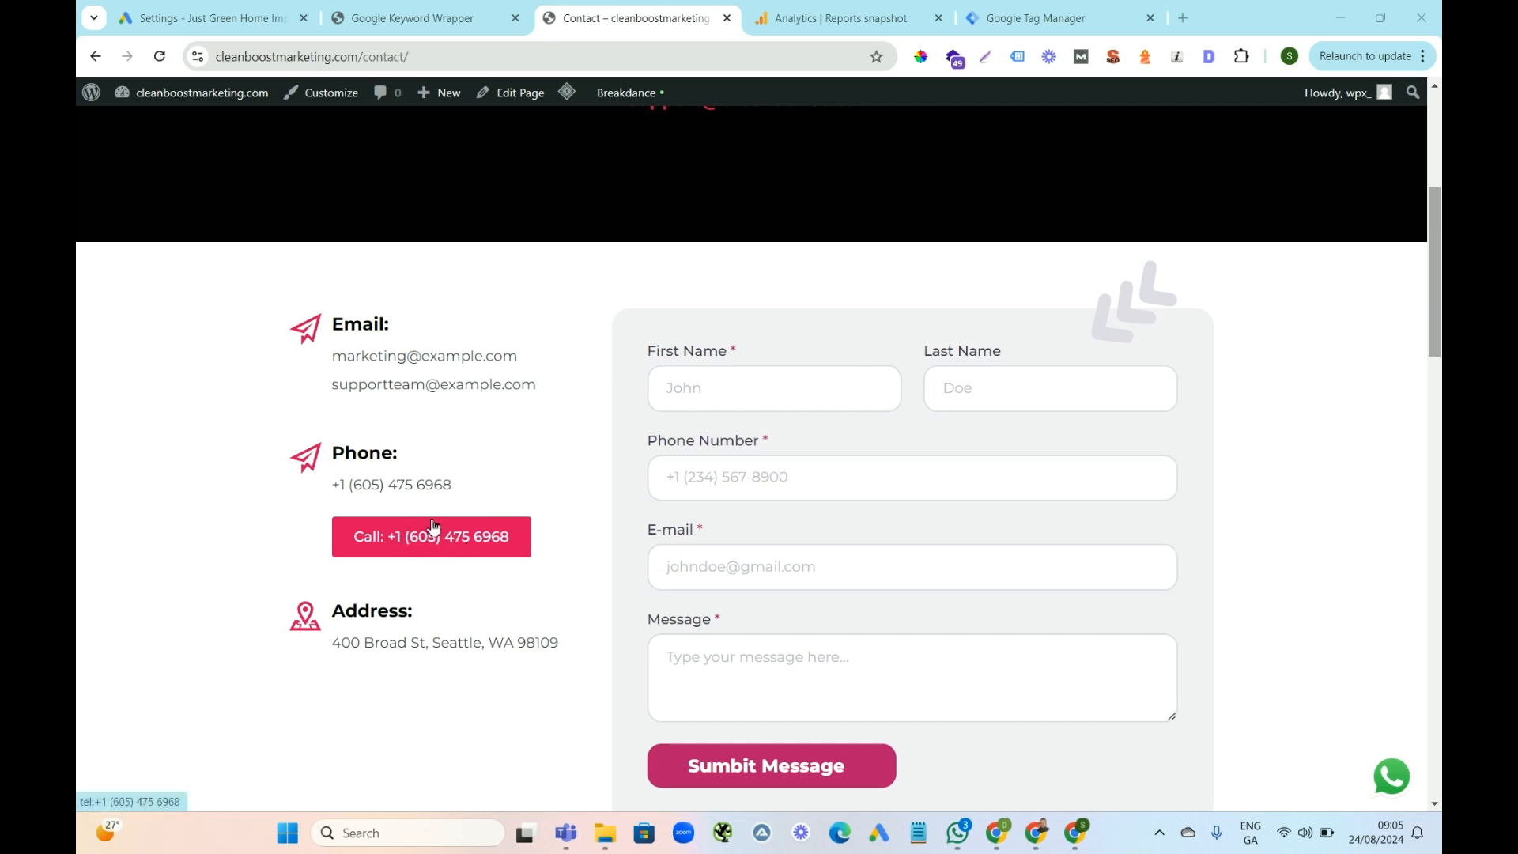
Examine the phone button, contact form and WhatsApp button on the site's Contact page
{"action": "left_click_drag", "start_coordinate": [1438, 212], "coordinate": [1438, 248]}
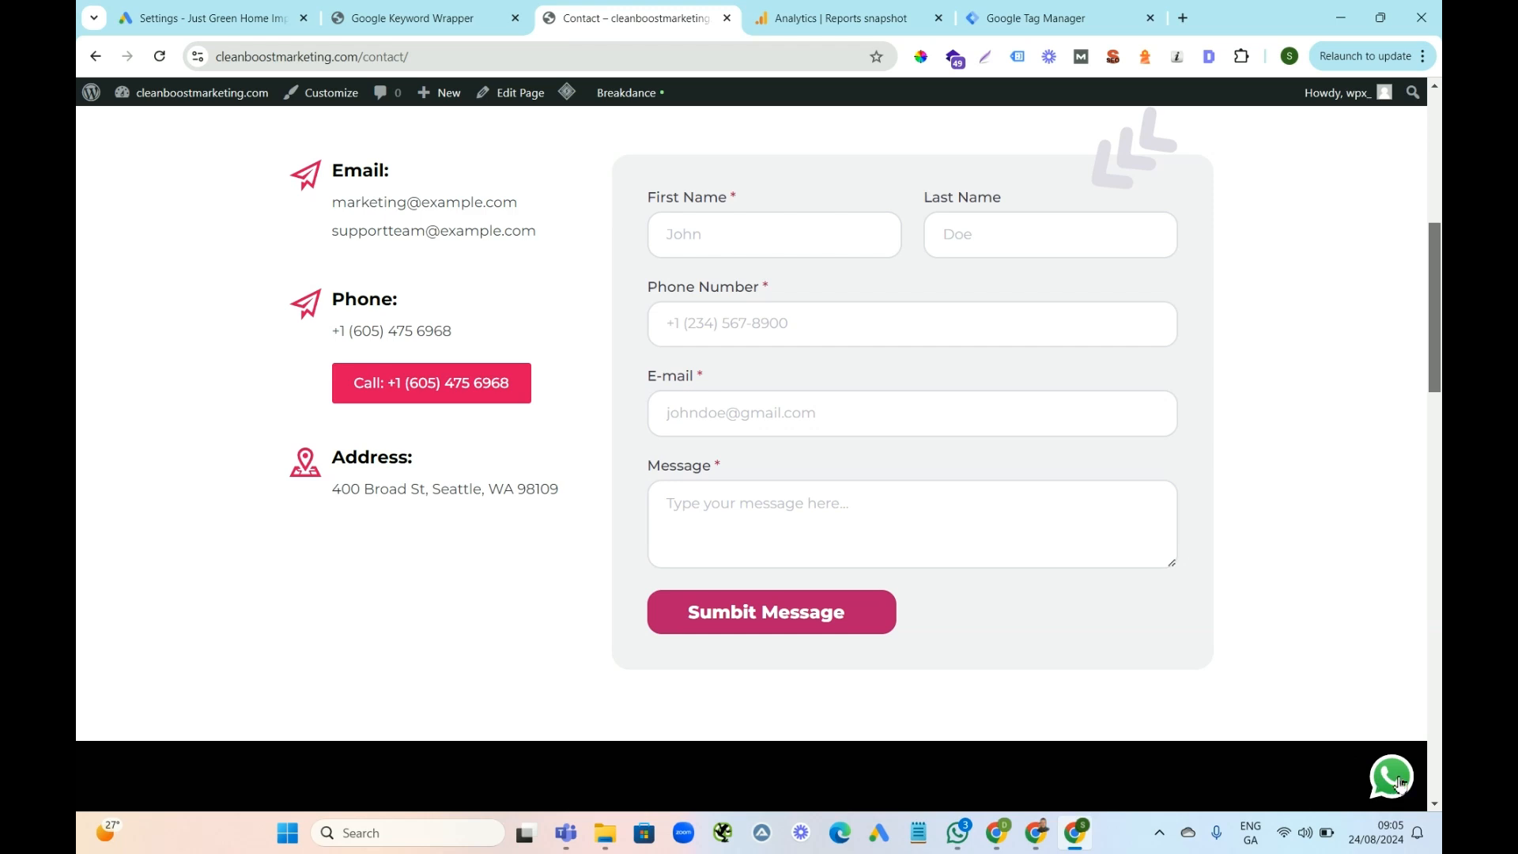
{"action": "scroll", "coordinate": [1439, 303], "scroll_direction": "up", "scroll_amount": 5}
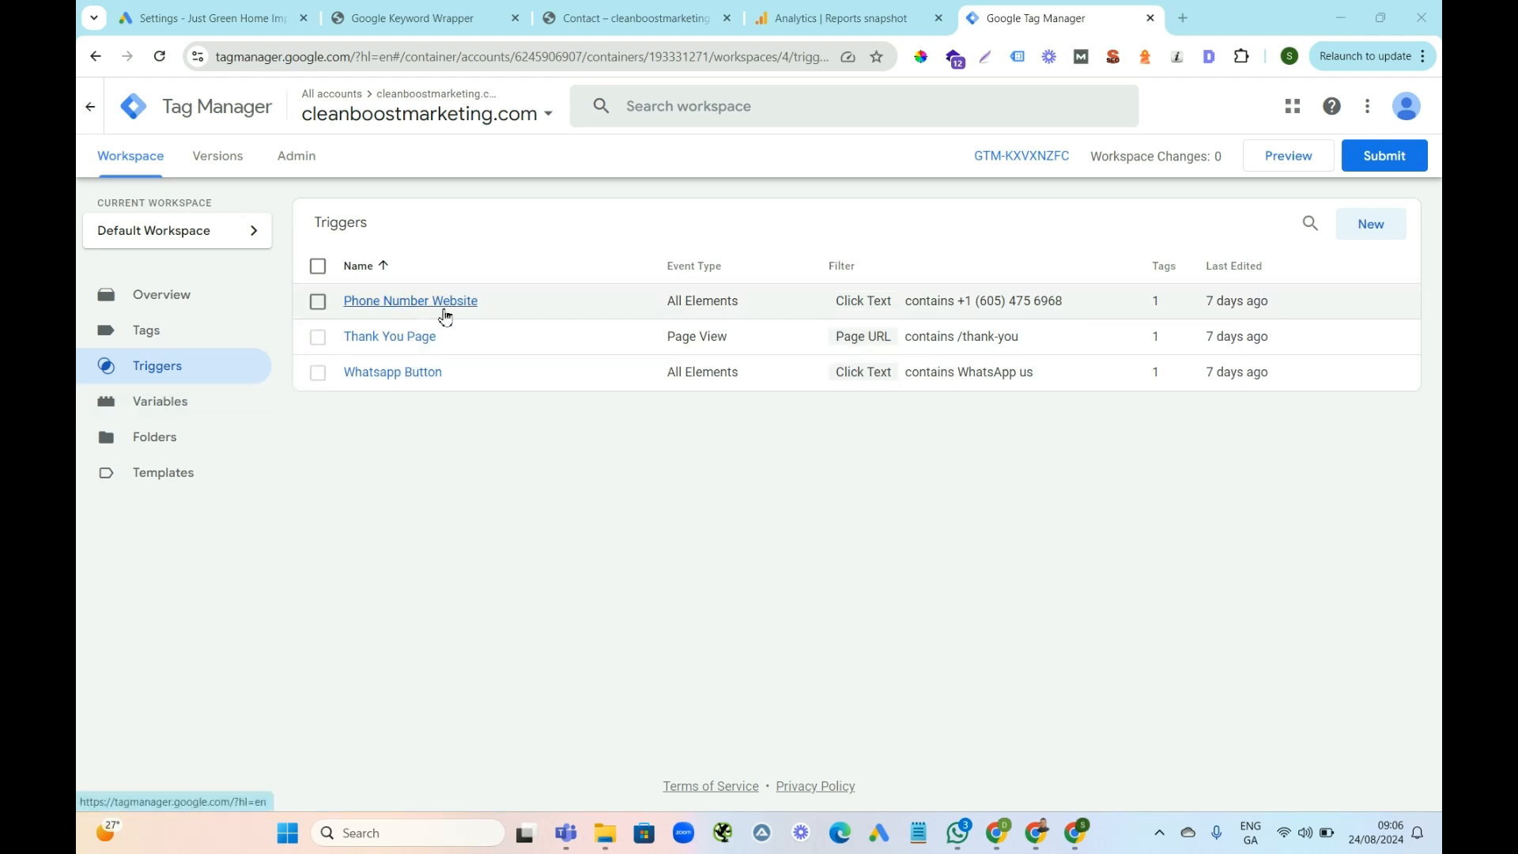
{"action": "left_click", "coordinate": [613, 20]}
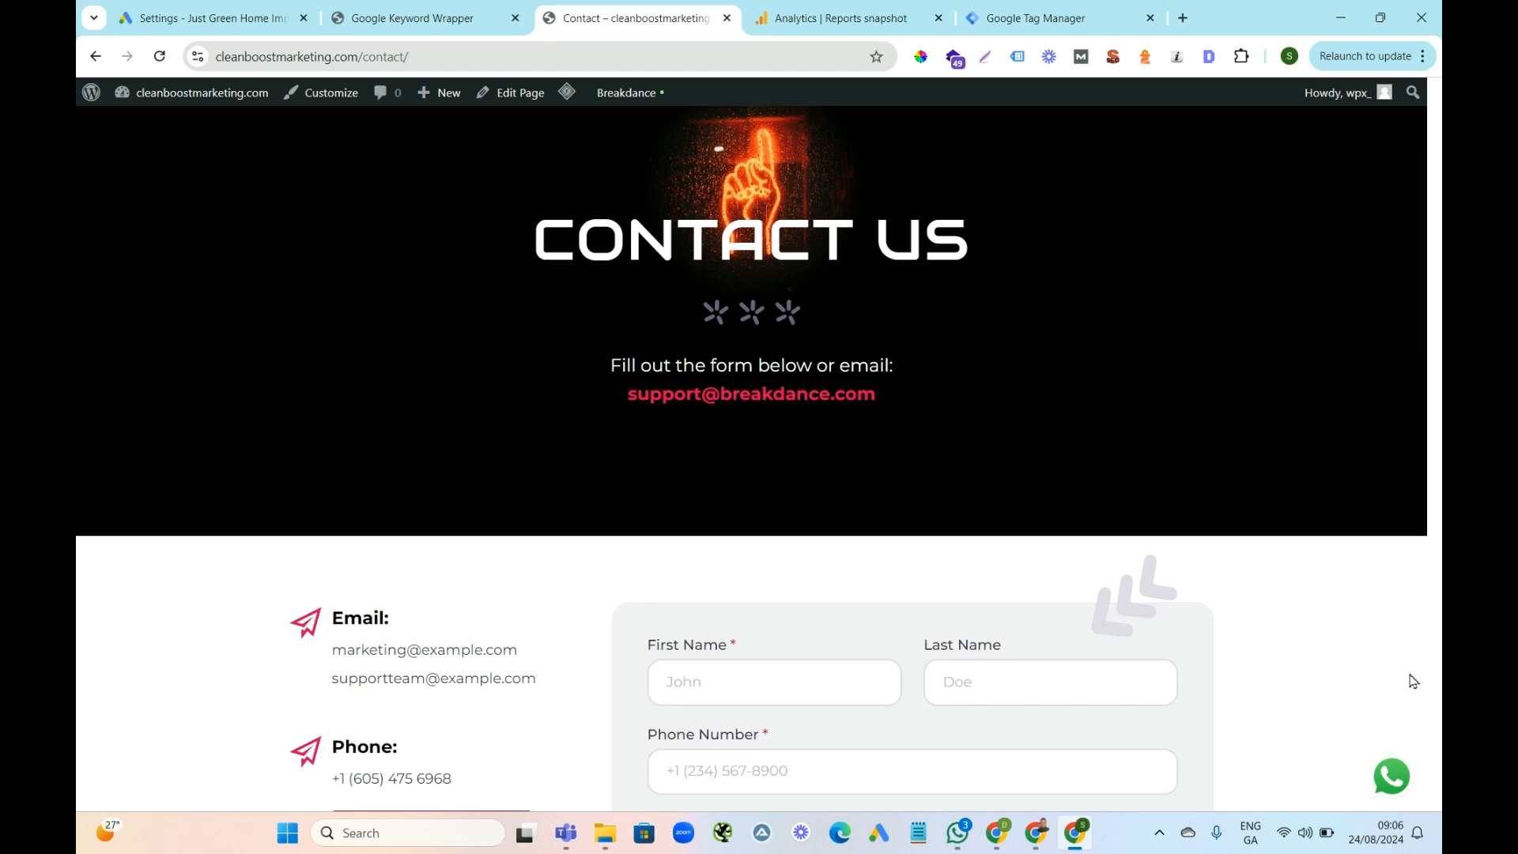
{"action": "scroll", "coordinate": [1414, 681], "scroll_direction": "down", "scroll_amount": 3}
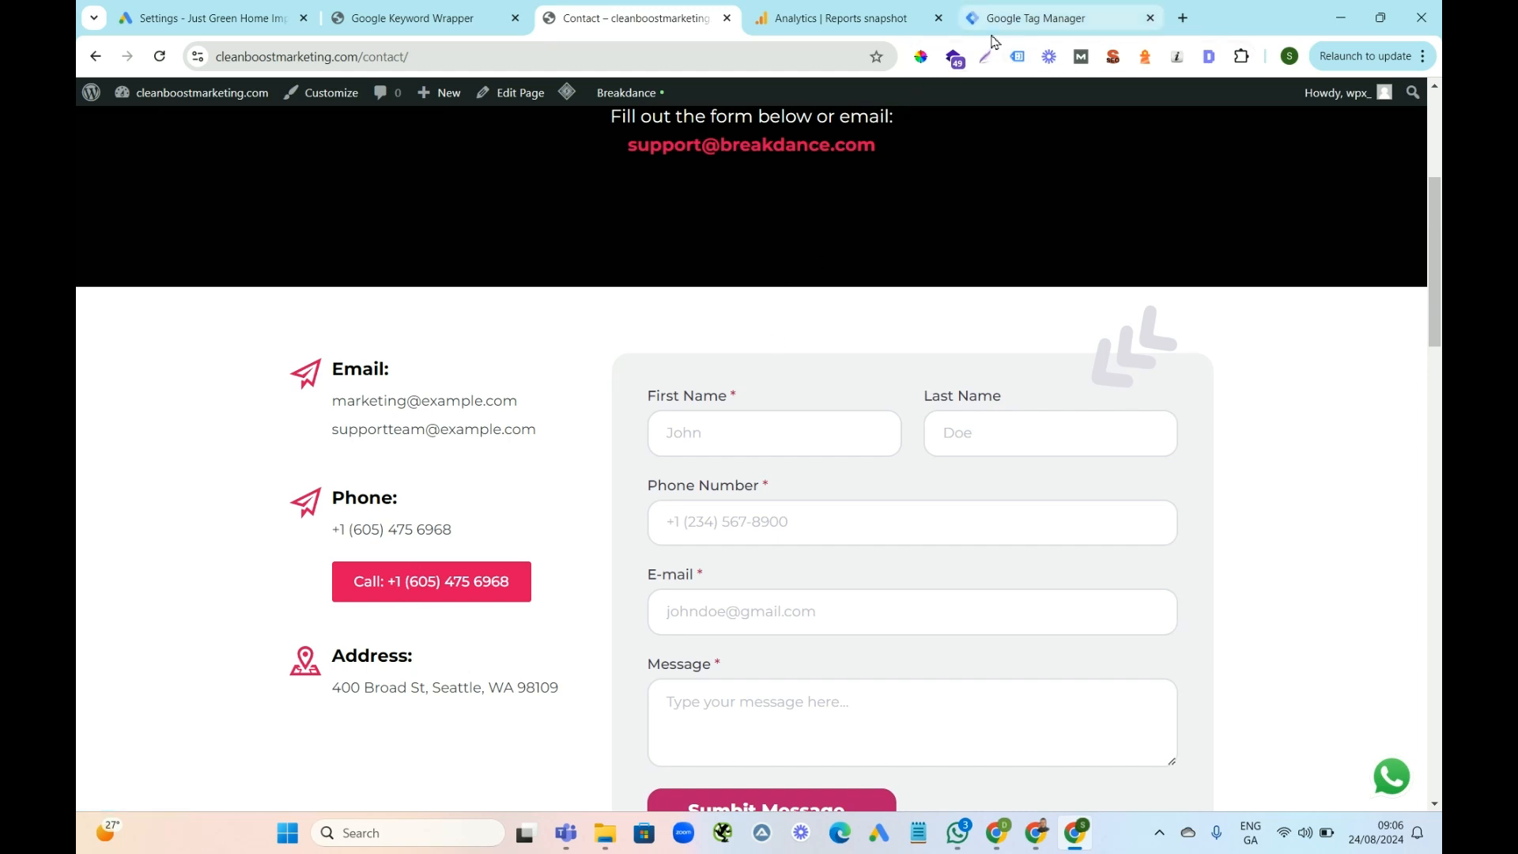
Inspect the configuration of the Phone Number Website trigger in Tag Manager and close it
{"action": "left_click", "coordinate": [1028, 19]}
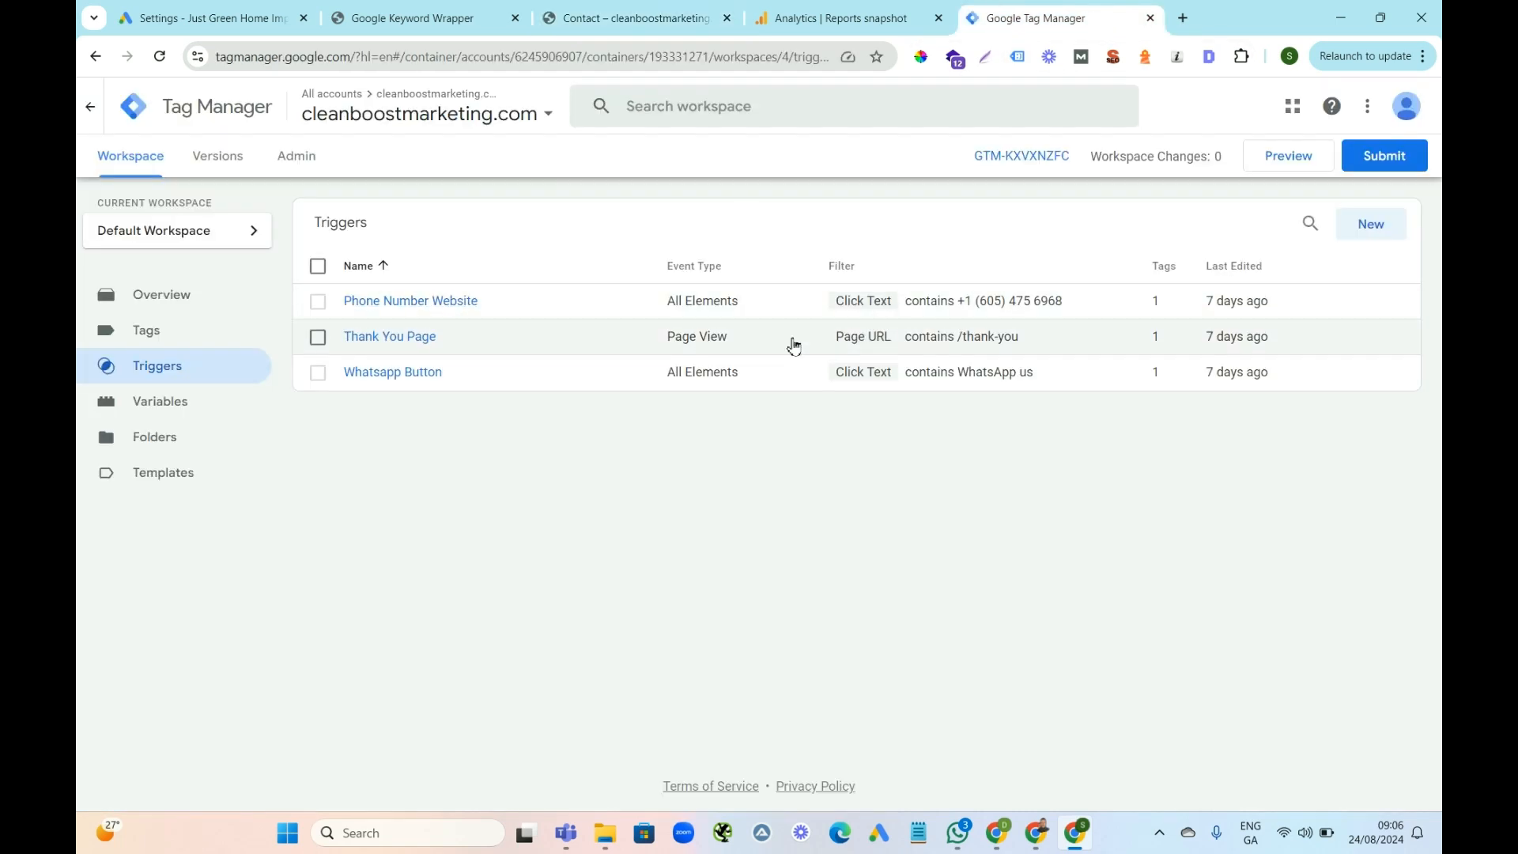
{"action": "left_click", "coordinate": [452, 302]}
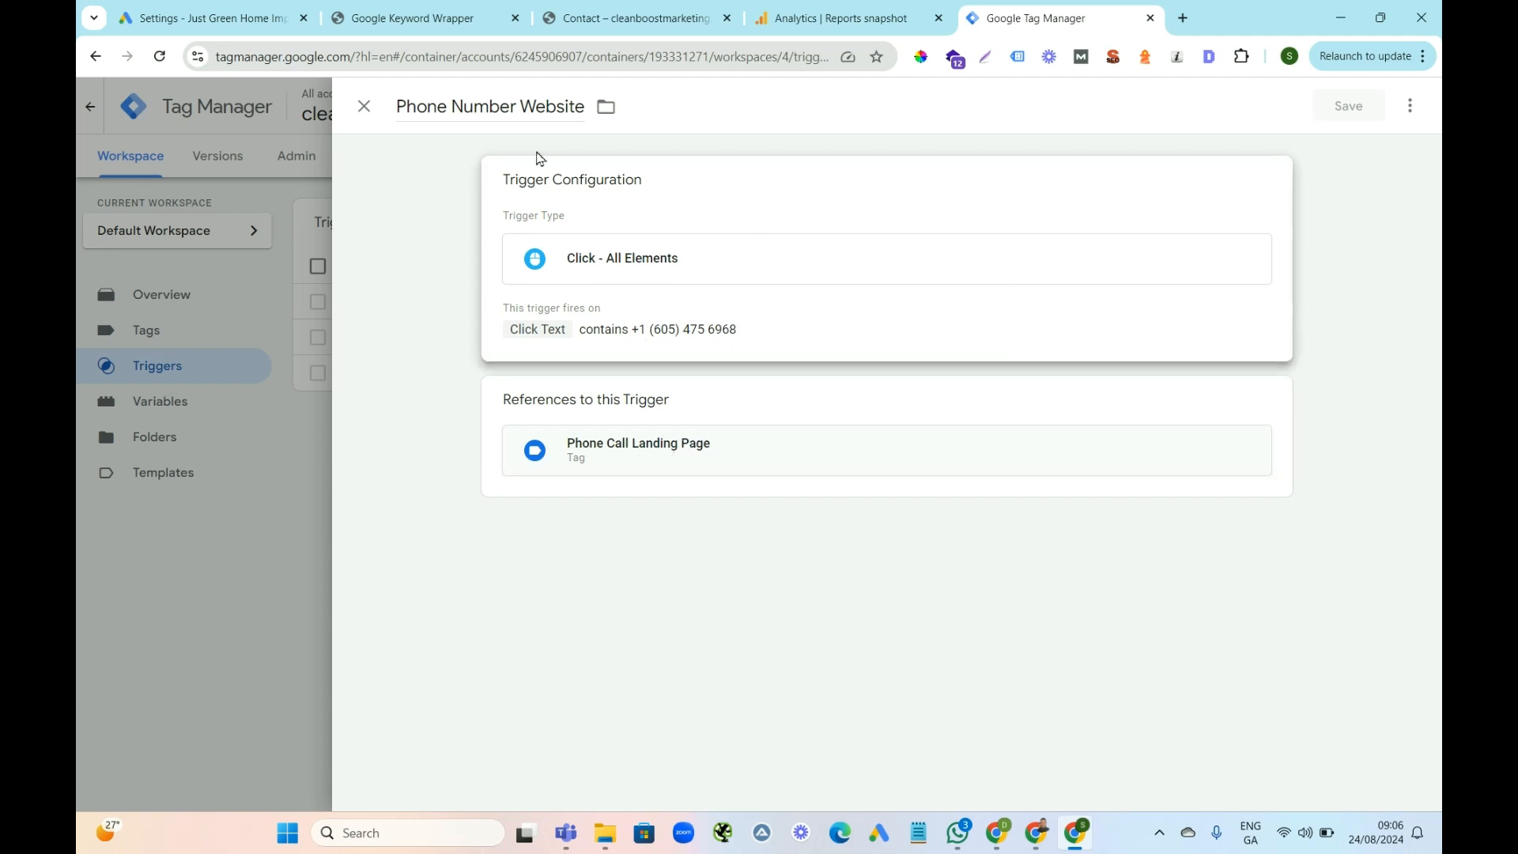
{"action": "left_click", "coordinate": [363, 106]}
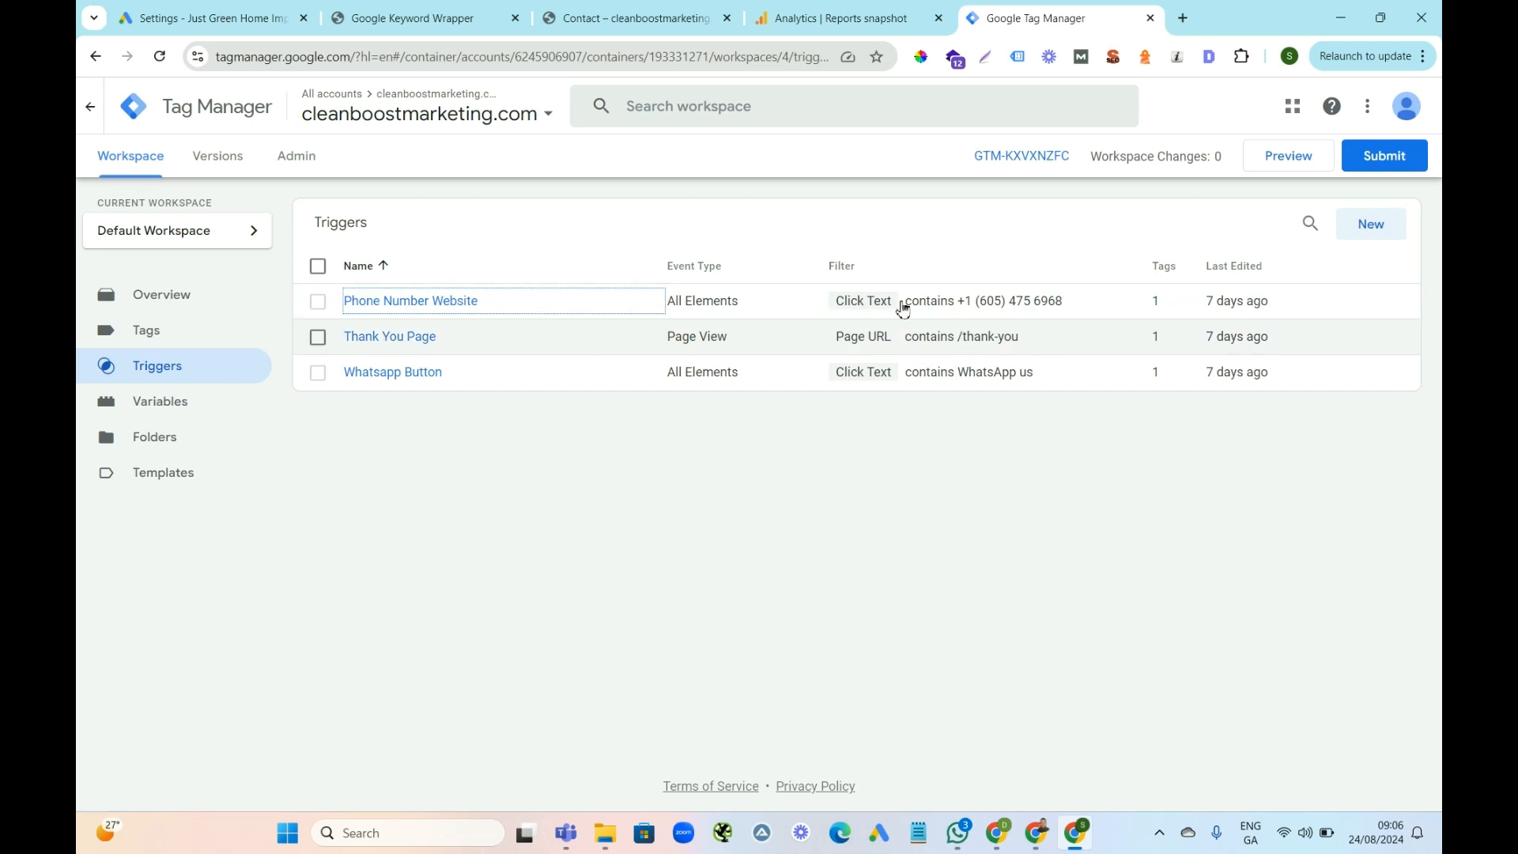
Change the Contact page's address to cleanboostmarketing.com/thank-you and view the site's thank-you page
{"action": "left_click", "coordinate": [627, 28]}
{"action": "left_click", "coordinate": [439, 59]}
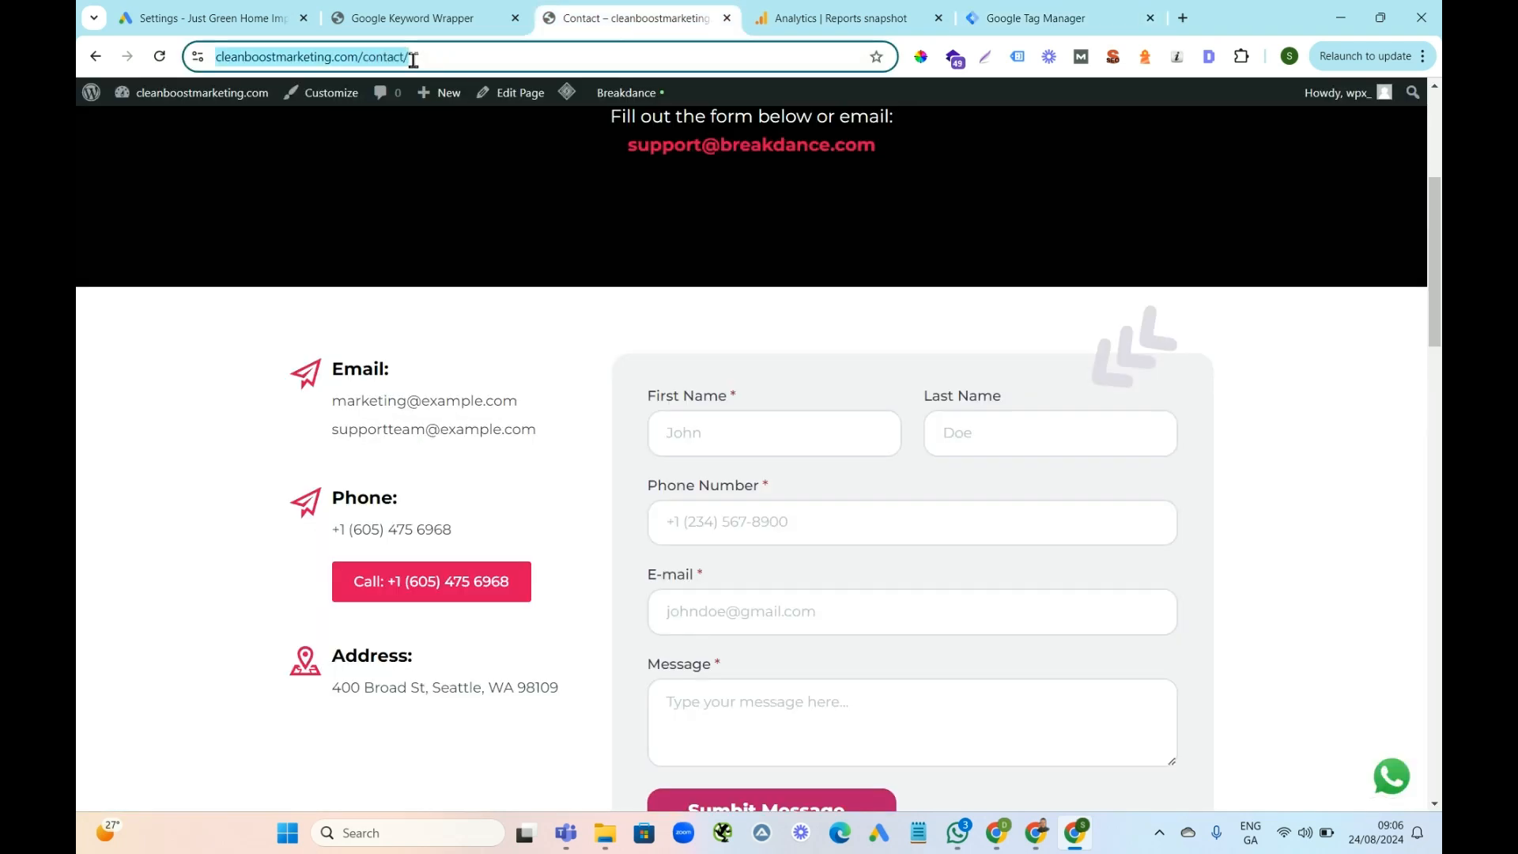
{"action": "left_click", "coordinate": [443, 67]}
{"action": "key", "text": "BackSpace"}
{"action": "key", "text": "BackSpace"}
{"action": "key", "text": "BackSpace"}
{"action": "key", "text": "BackSpace"}
{"action": "key", "text": "BackSpace"}
{"action": "key", "text": "BackSpace"}
{"action": "key", "text": "BackSpace"}
{"action": "key", "text": "BackSpace"}
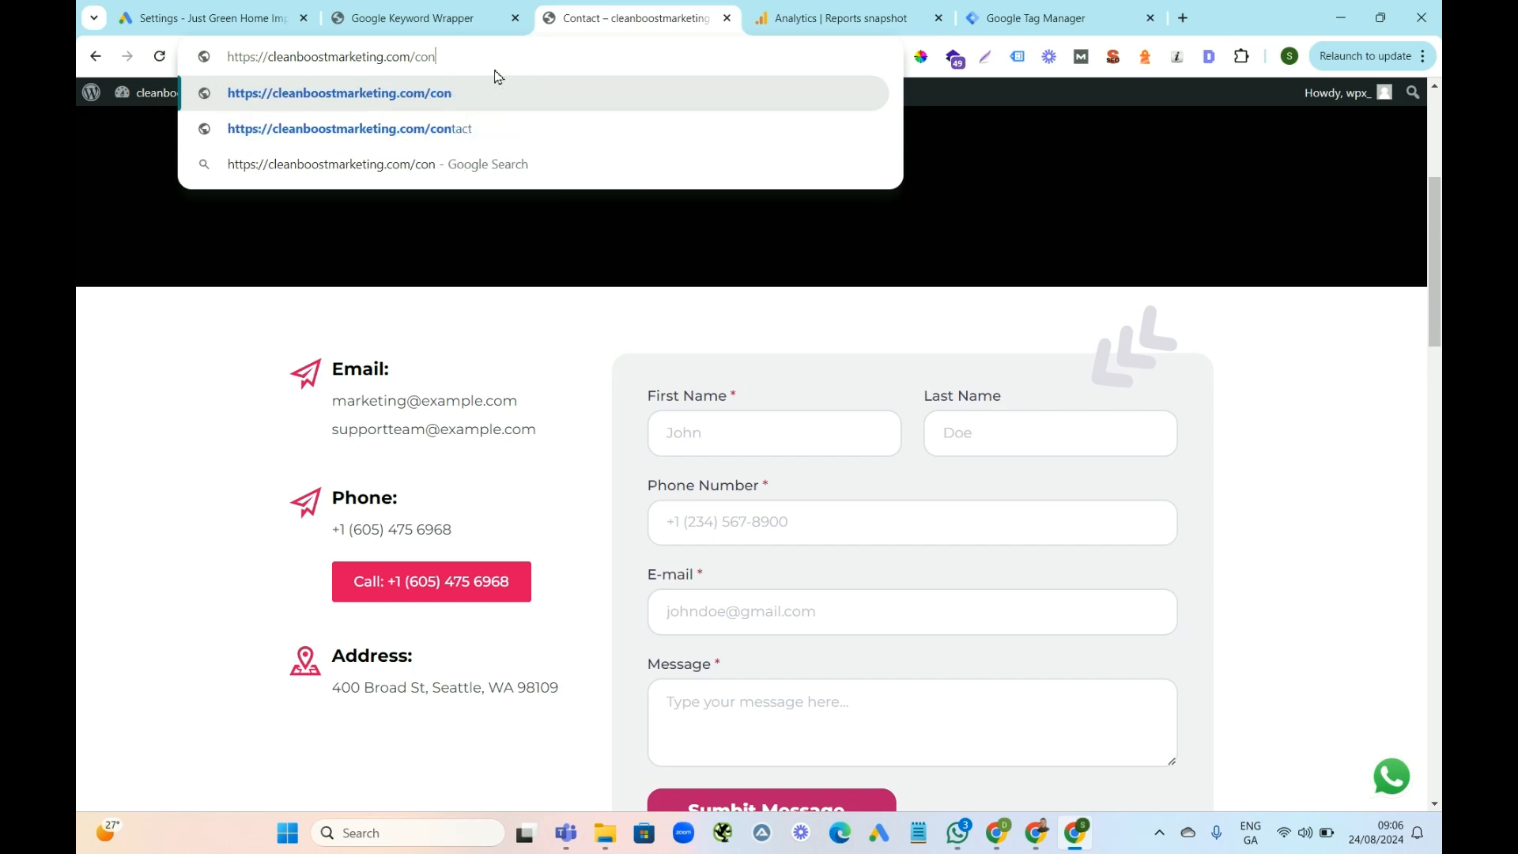
{"action": "type", "text": "thank-you"}
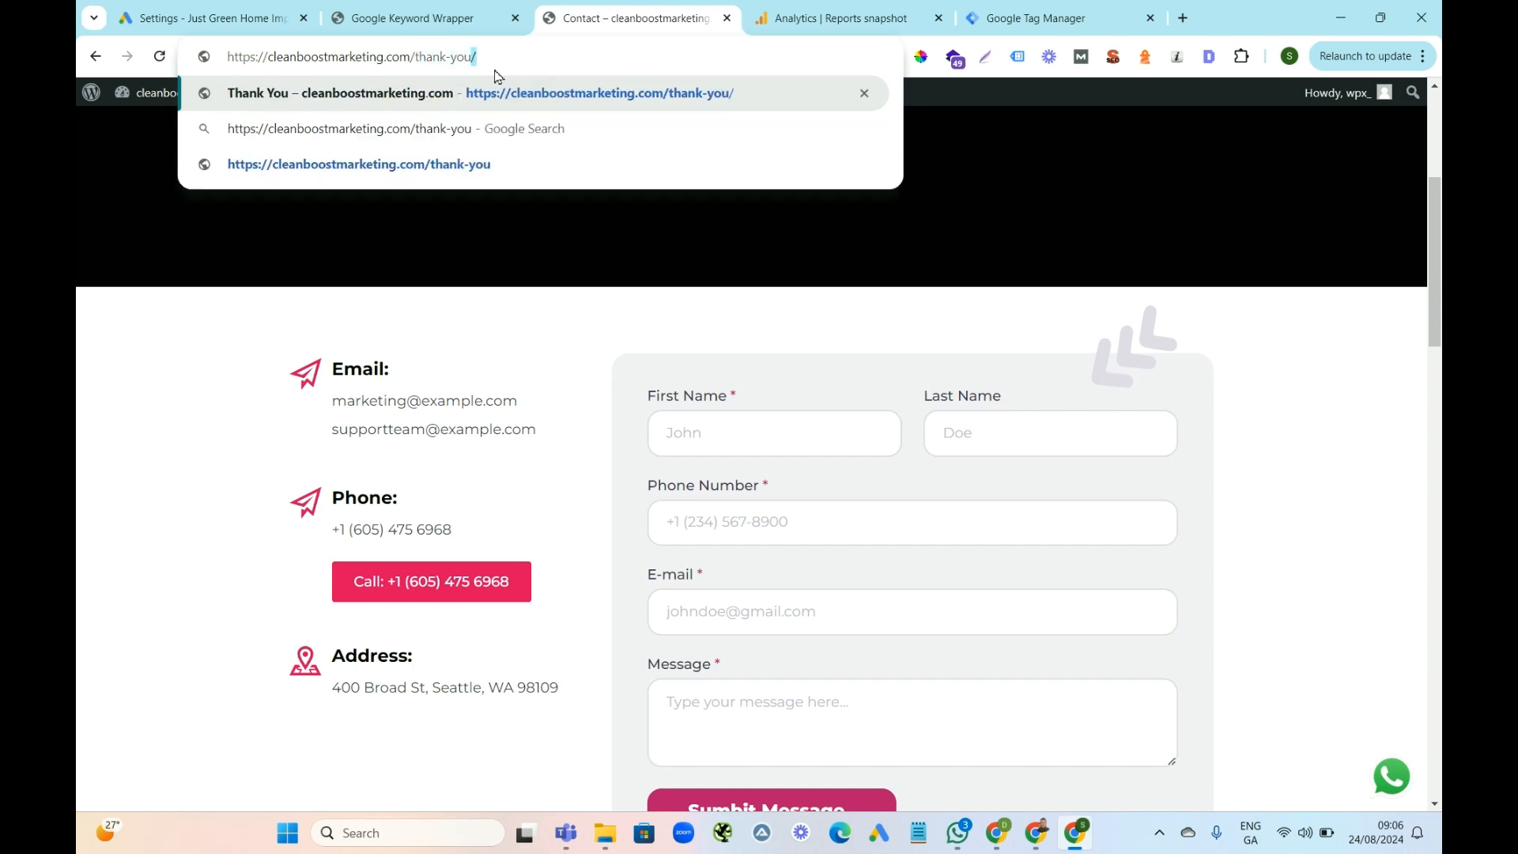
{"action": "key", "text": "Return"}
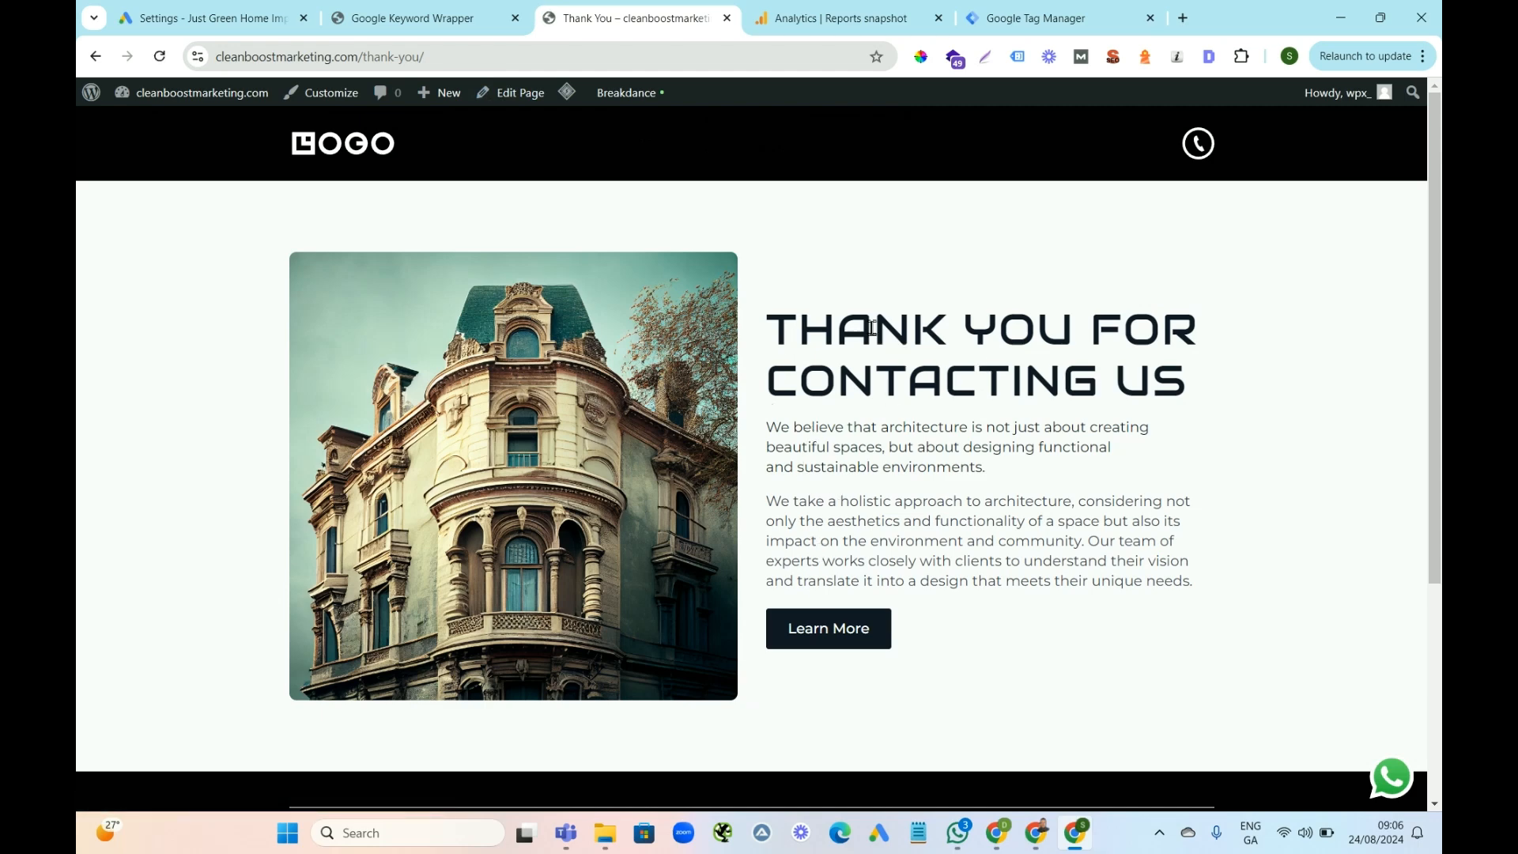
Switch to Tag Manager and start a new tag named GA4 Tag in the cleanboostmarketing.com container
{"action": "left_click", "coordinate": [1020, 18]}
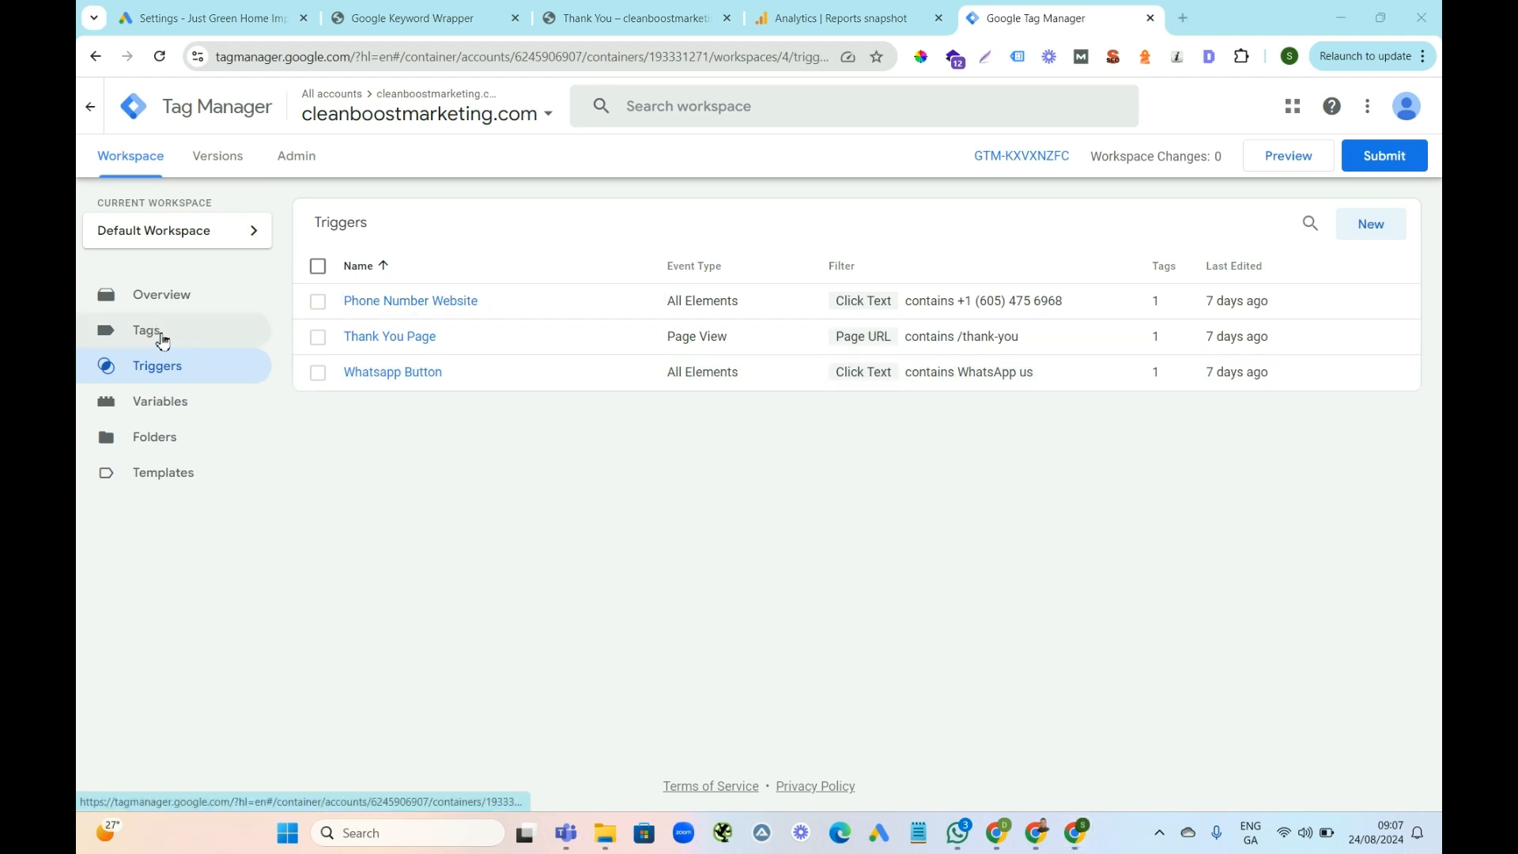
{"action": "left_click", "coordinate": [808, 14]}
{"action": "left_click", "coordinate": [1009, 16]}
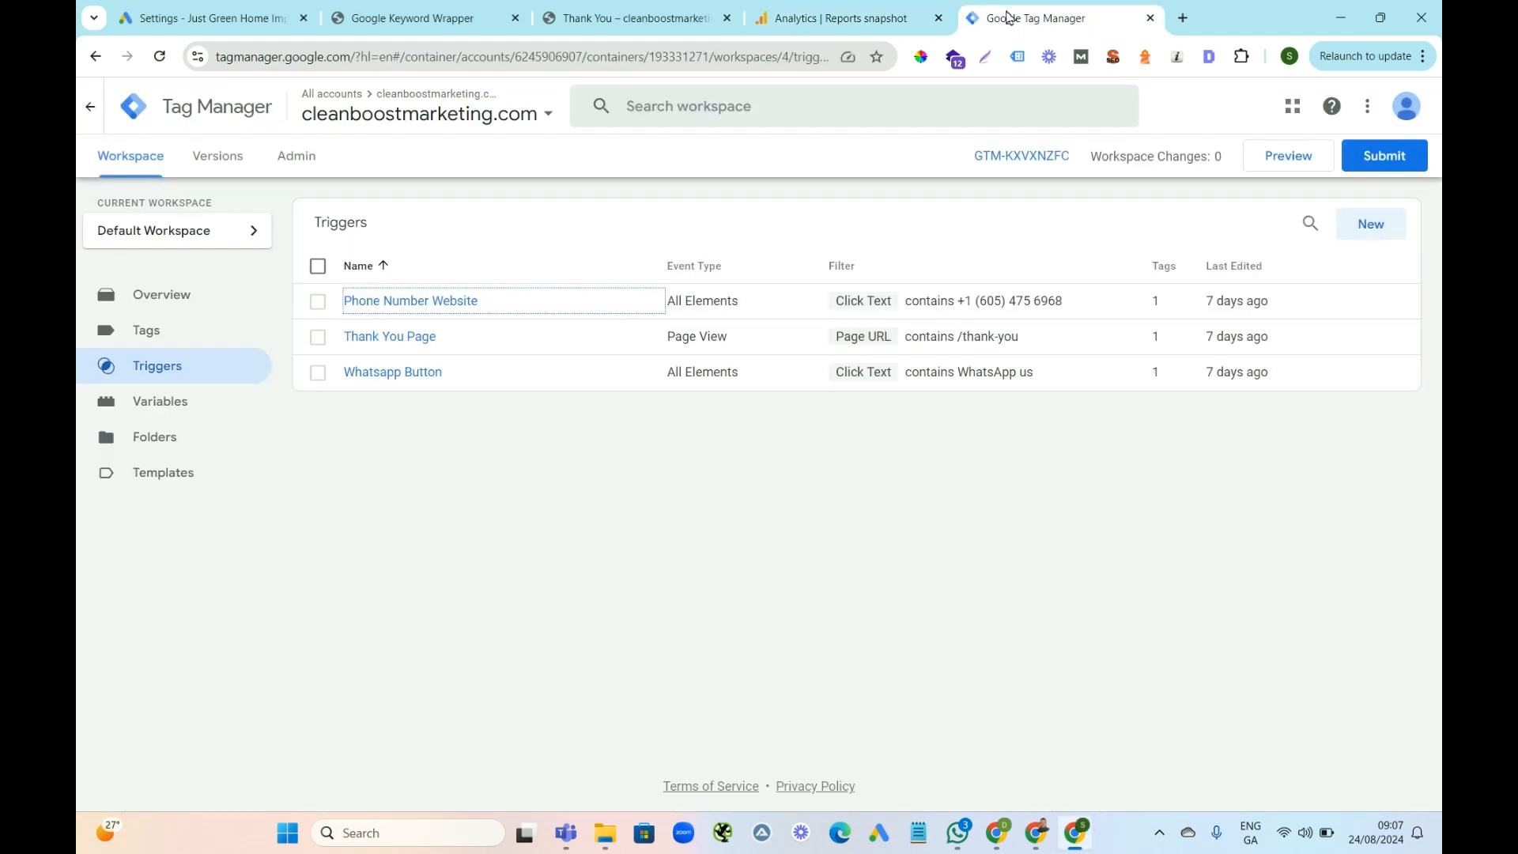
{"action": "left_click", "coordinate": [153, 337]}
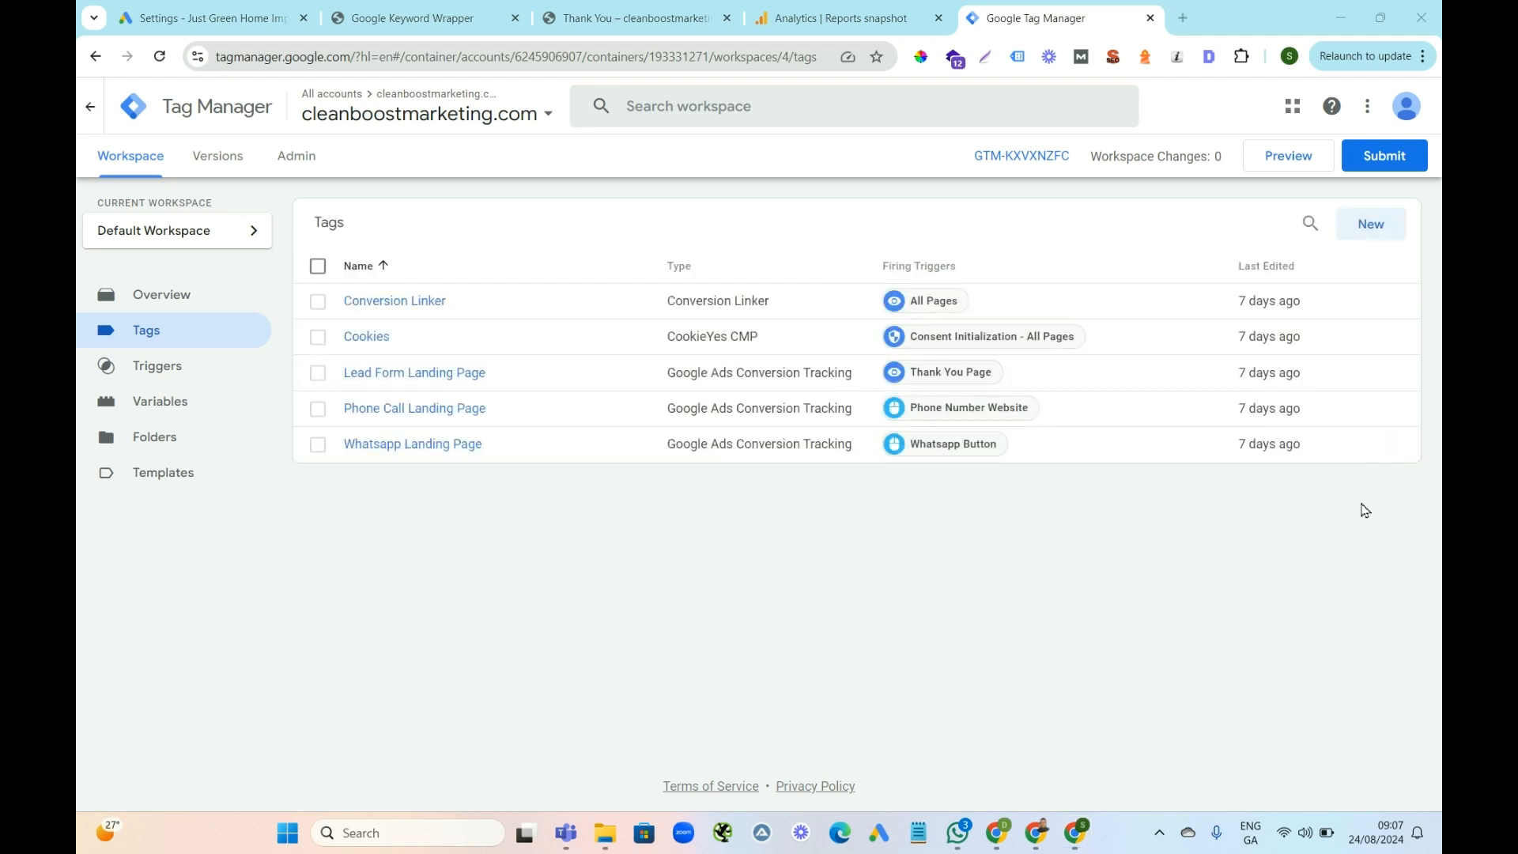
{"action": "left_click", "coordinate": [1370, 229]}
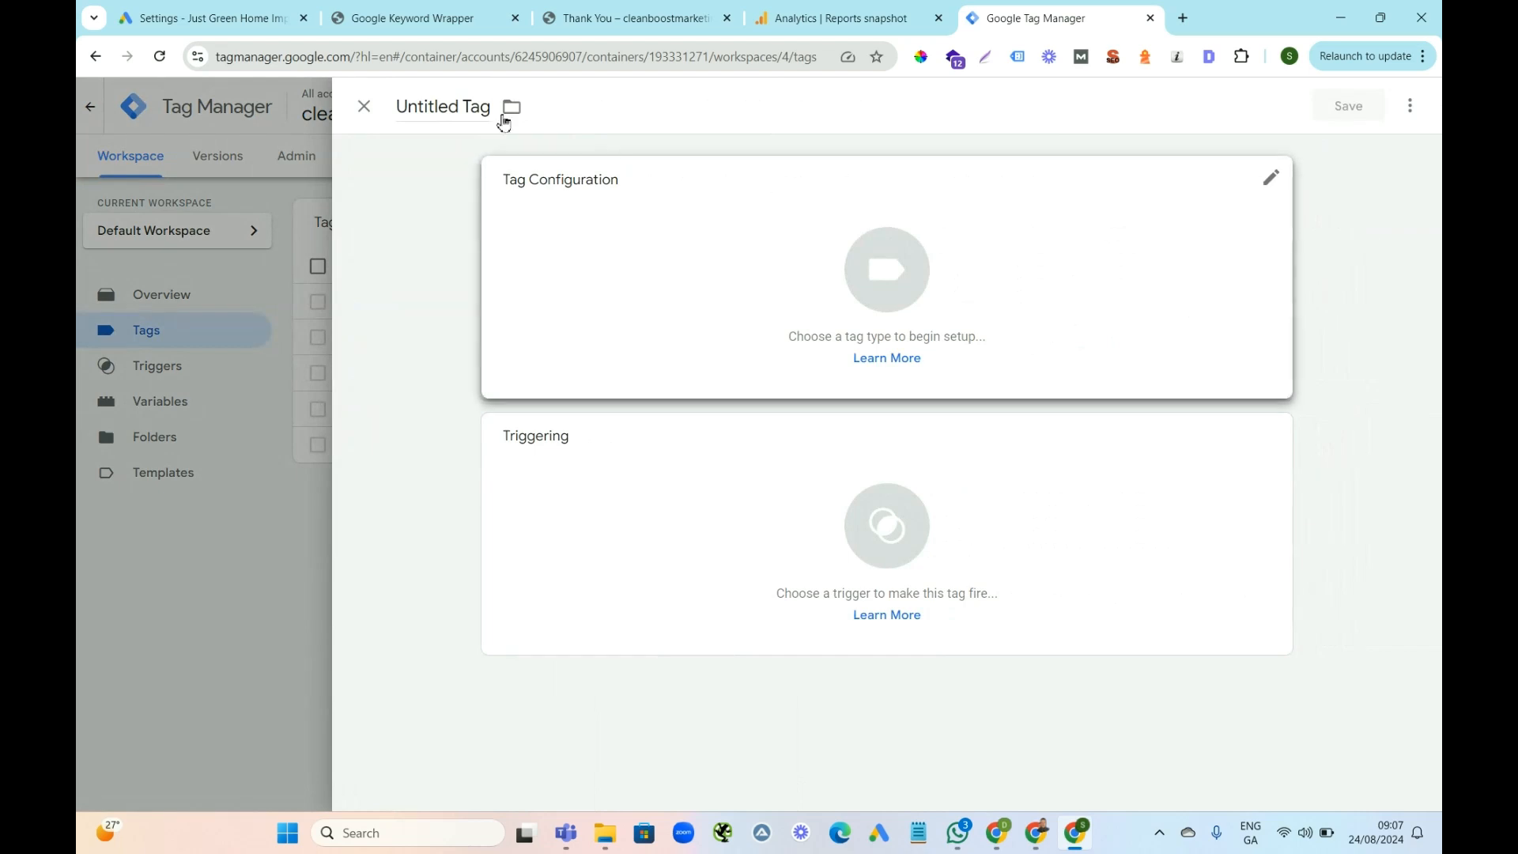
{"action": "left_click", "coordinate": [459, 108]}
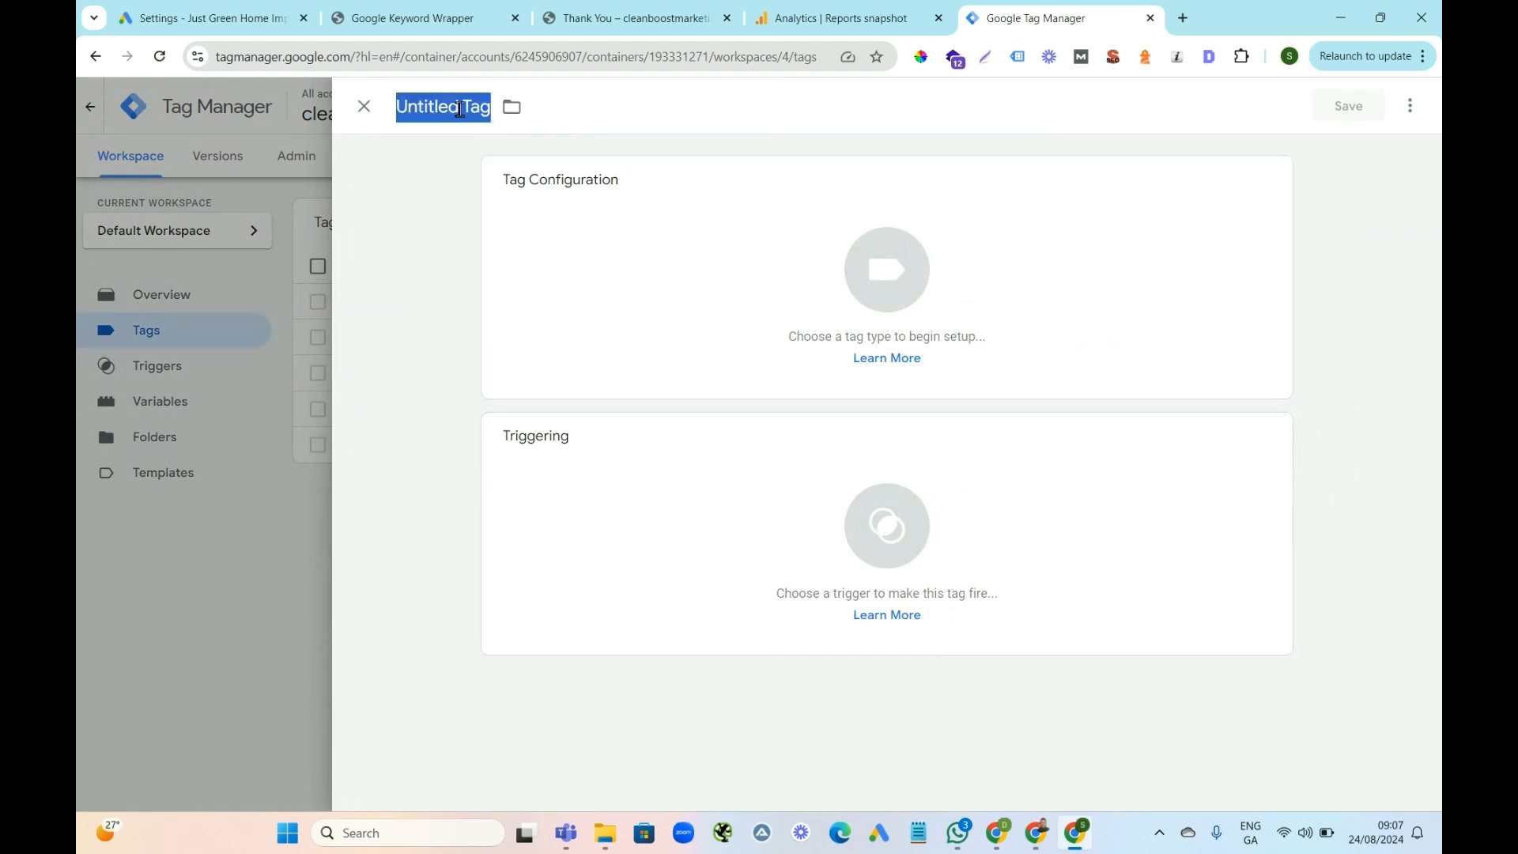
{"action": "type", "text": "GA4"}
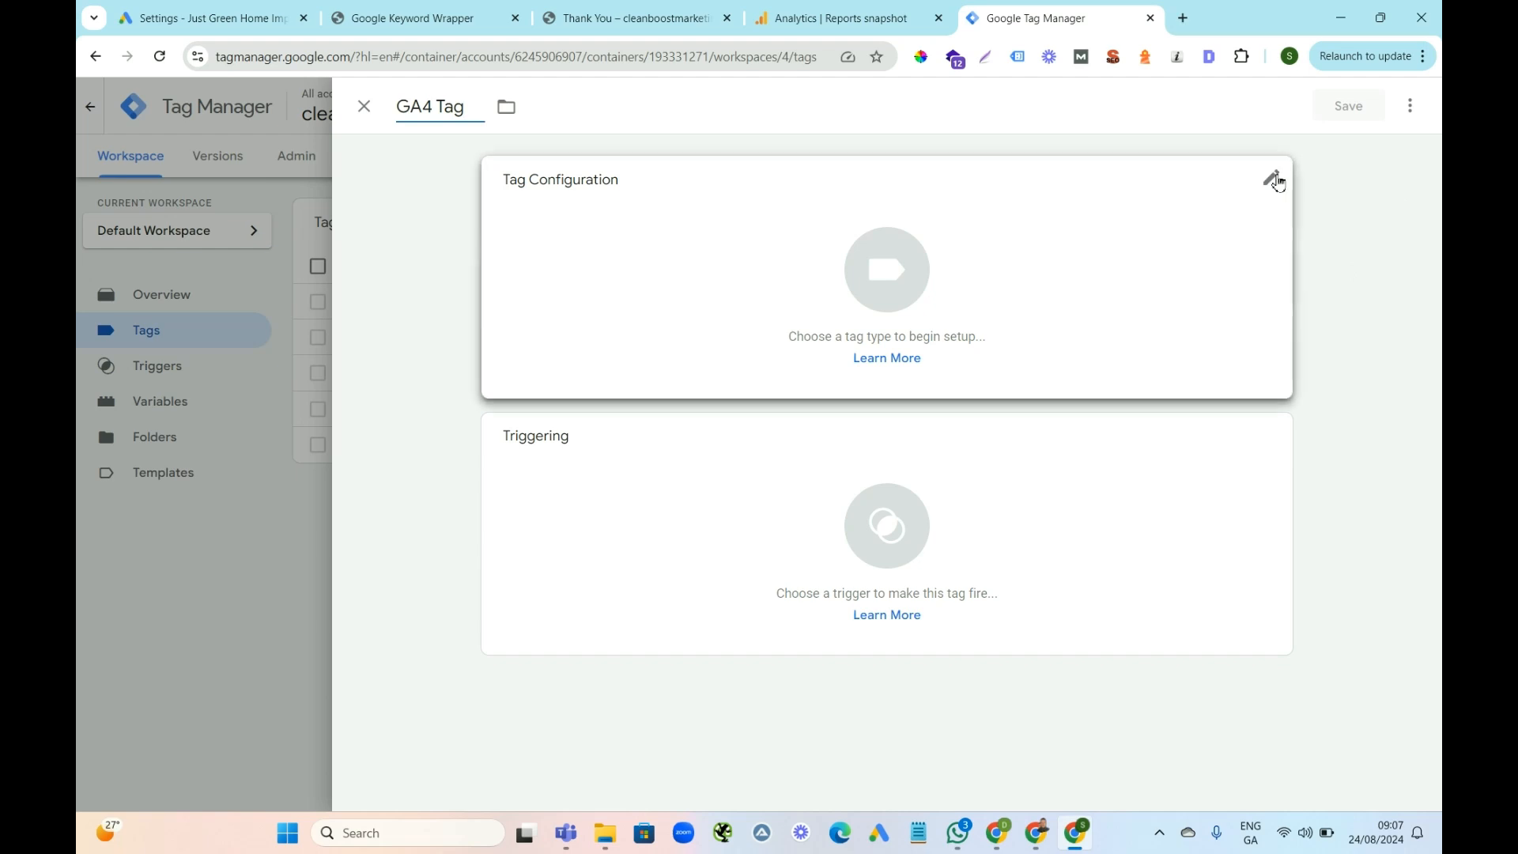
Set the new tag's type to Google Tag from the Google Analytics tag types
{"action": "left_click", "coordinate": [1271, 184]}
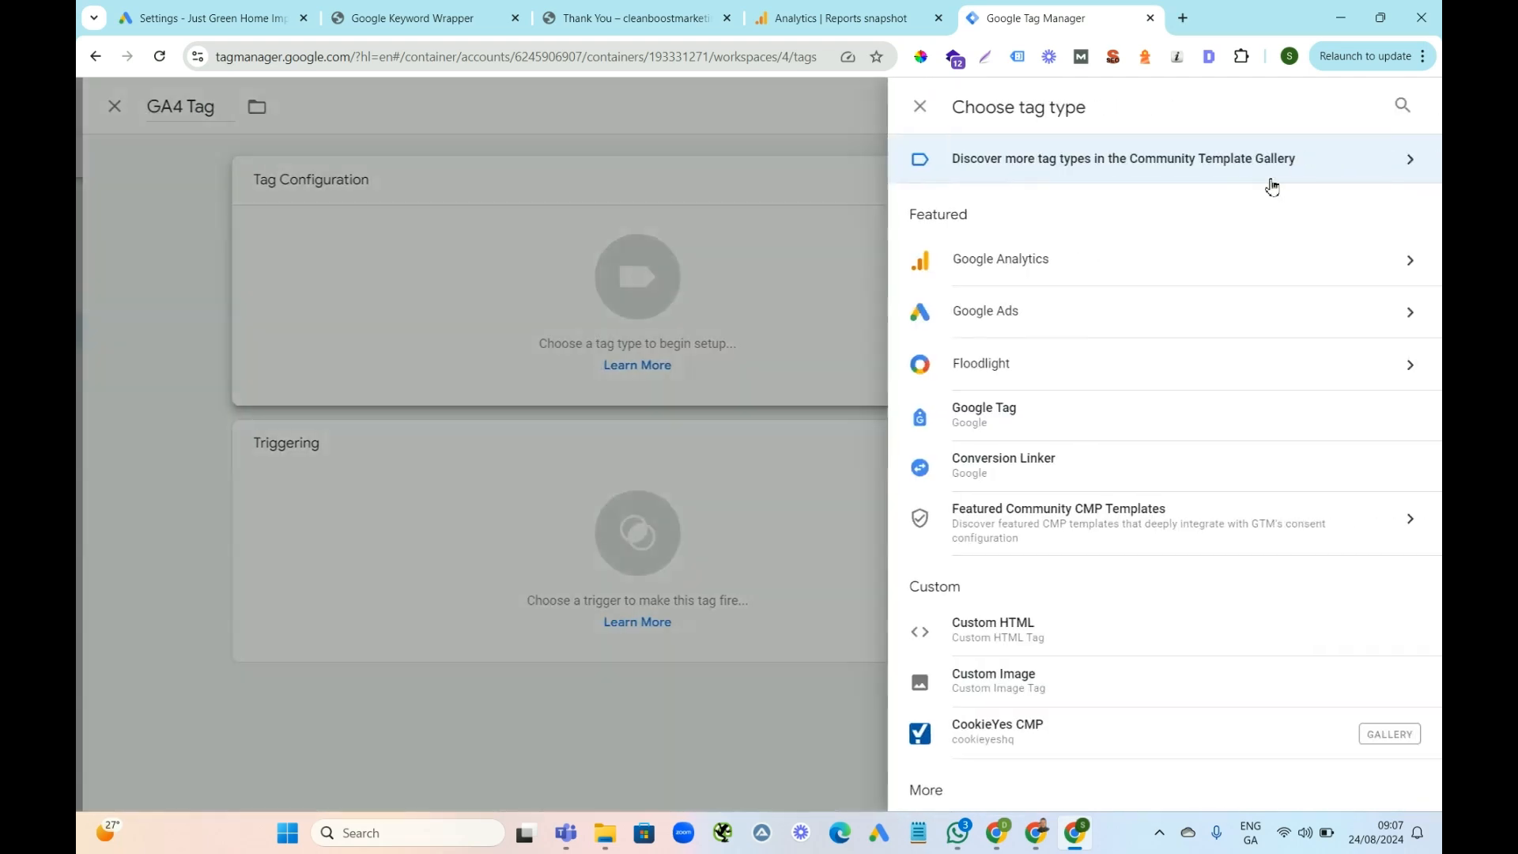
{"action": "left_click", "coordinate": [1396, 269]}
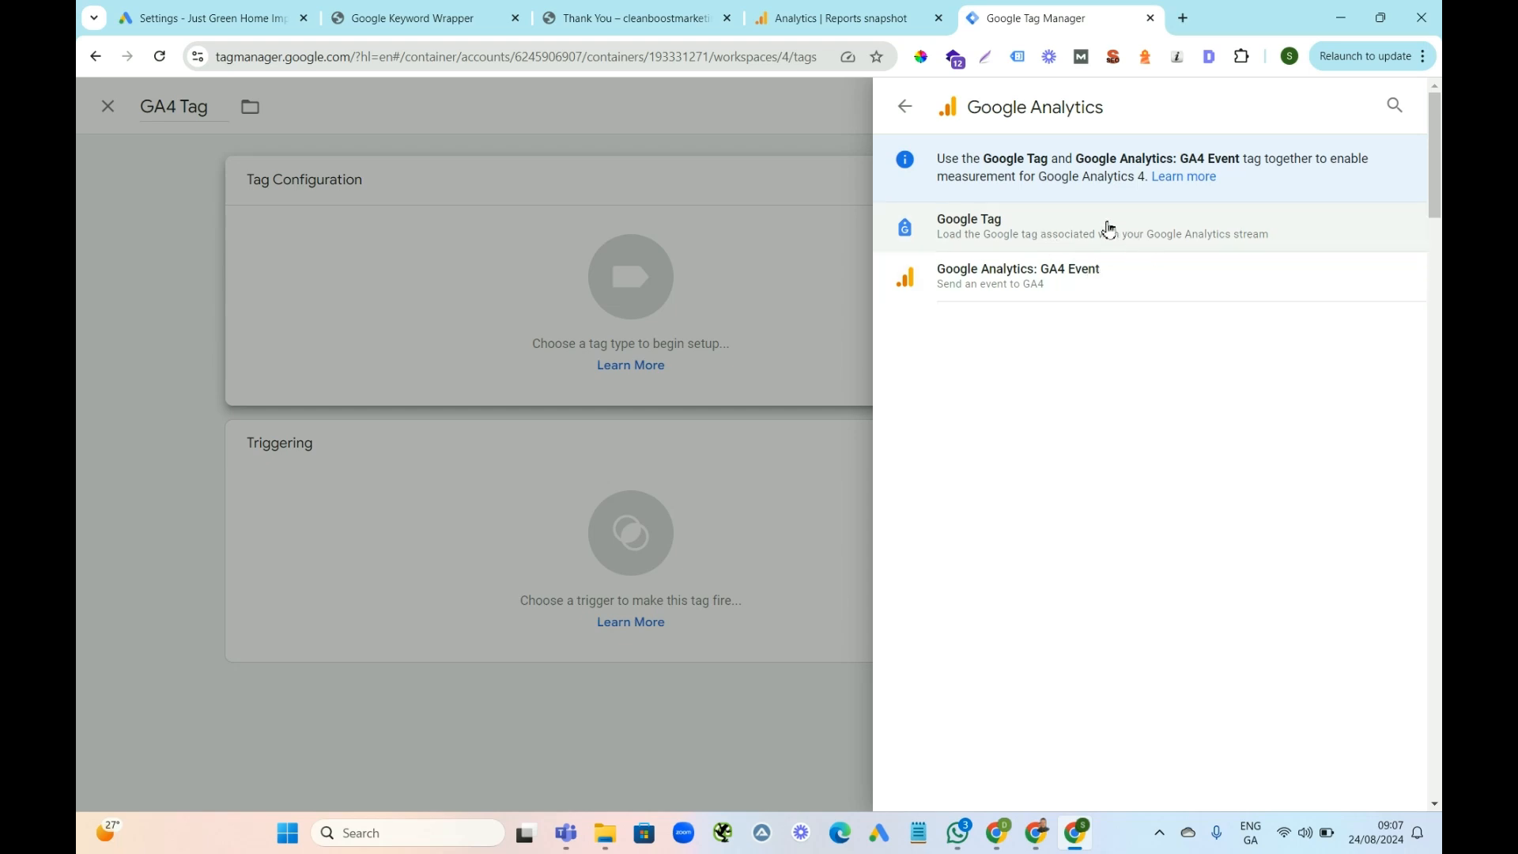
{"action": "left_click", "coordinate": [1183, 227]}
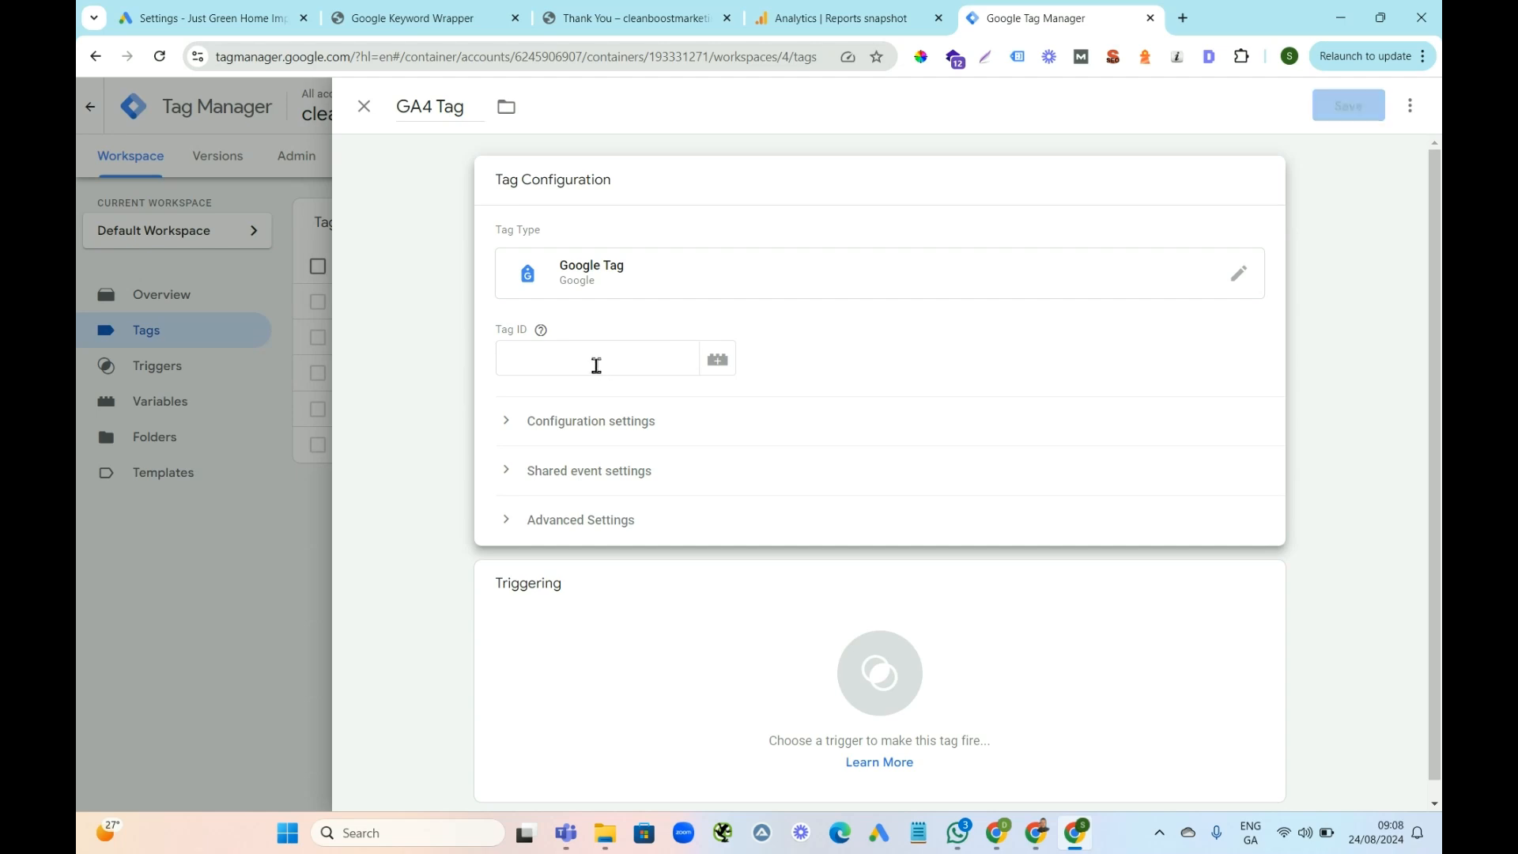
Search Analytics for "id", copy the cleanboostmarketing.com Measurement ID, and enter it as the GA4 Tag's Tag ID in Tag Manager
{"action": "left_click", "coordinate": [825, 21]}
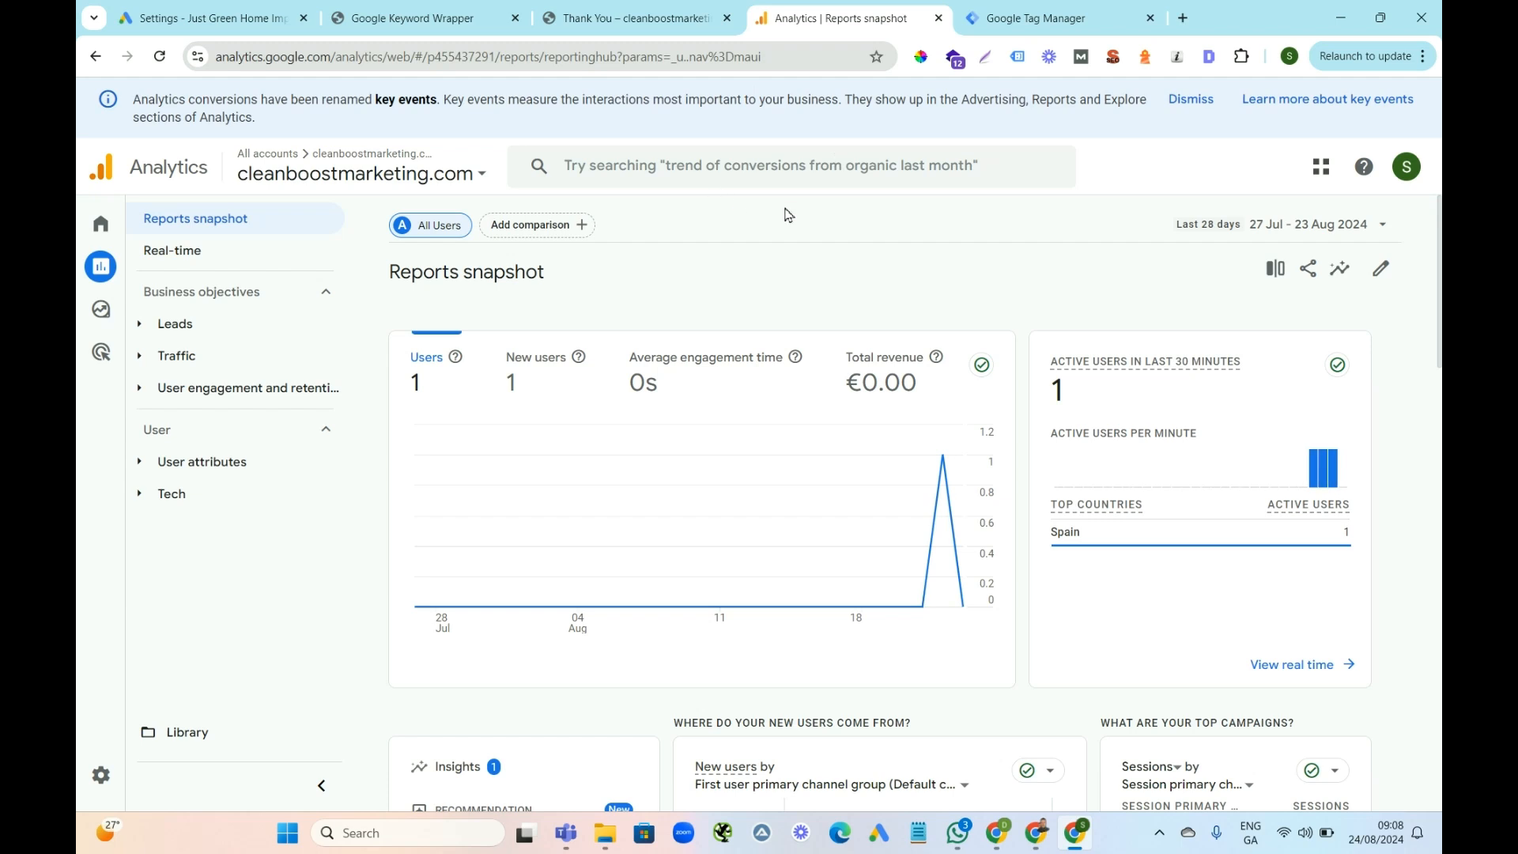
{"action": "left_click", "coordinate": [659, 177]}
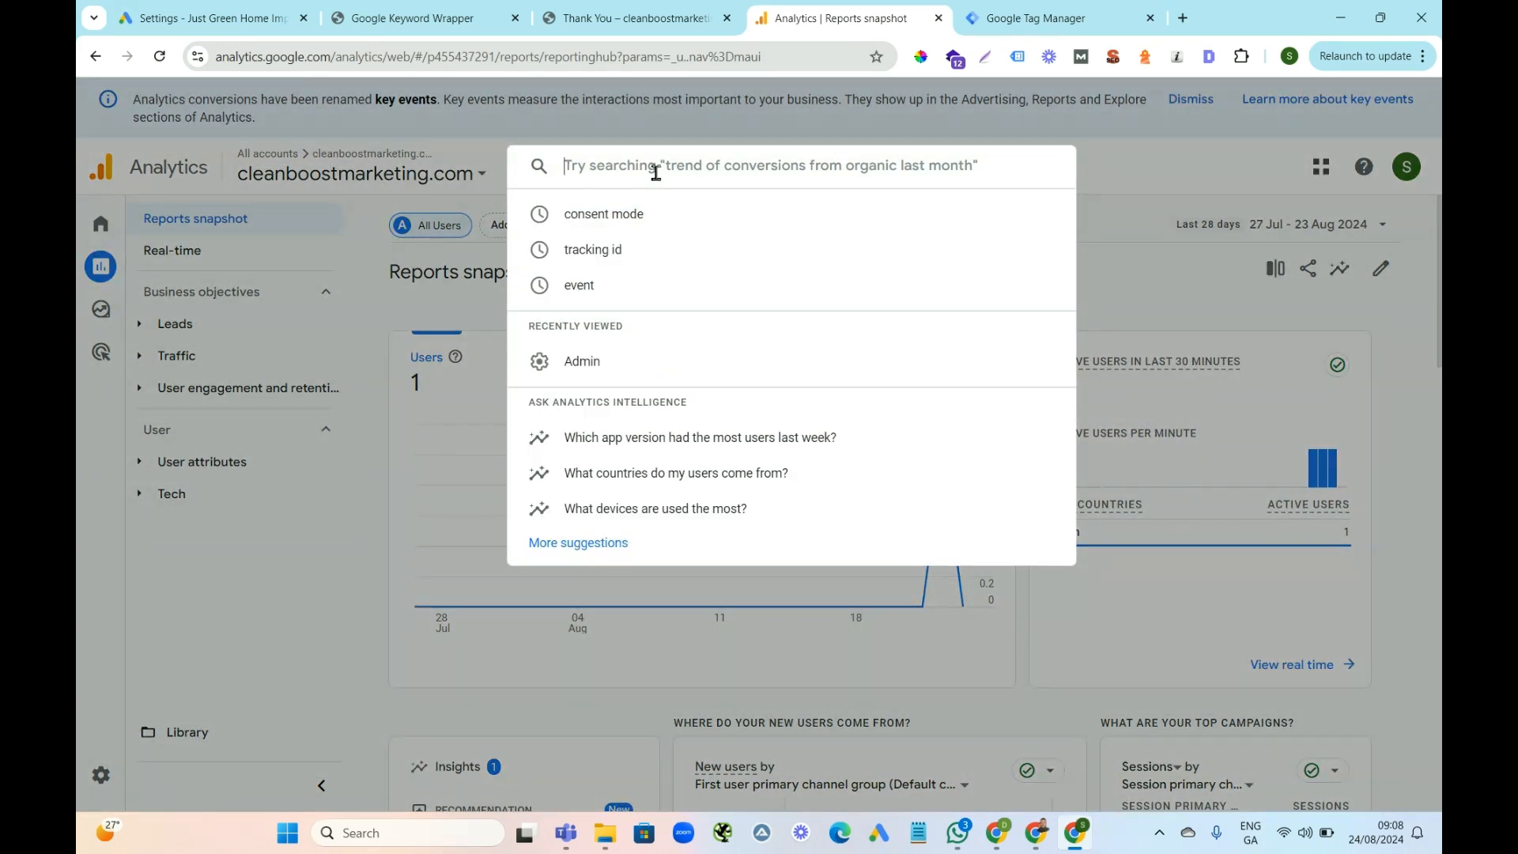
{"action": "type", "text": "id"}
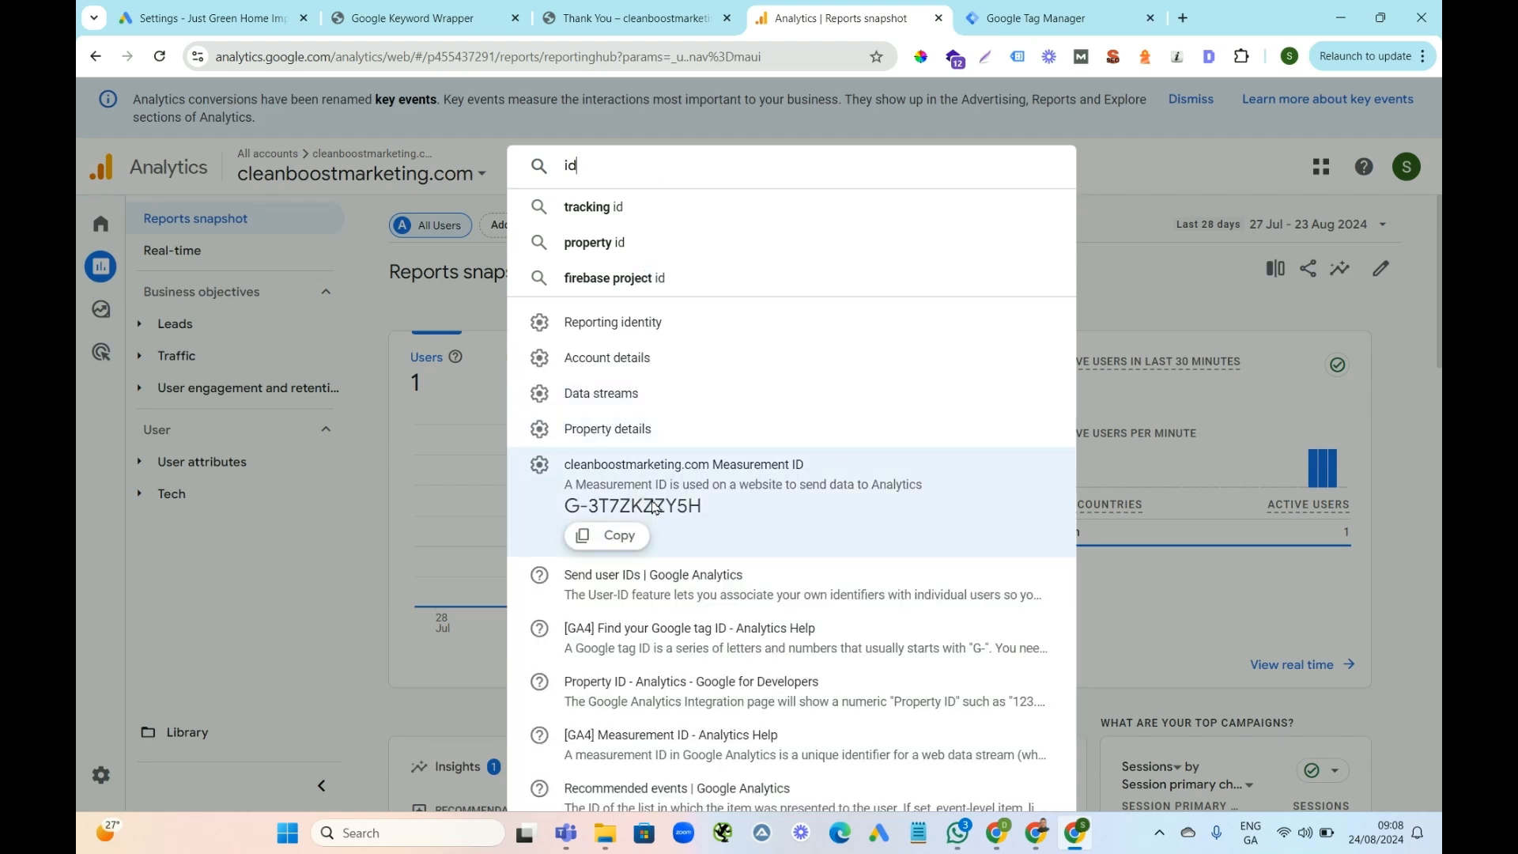
{"action": "left_click", "coordinate": [613, 541]}
{"action": "left_click", "coordinate": [1020, 16]}
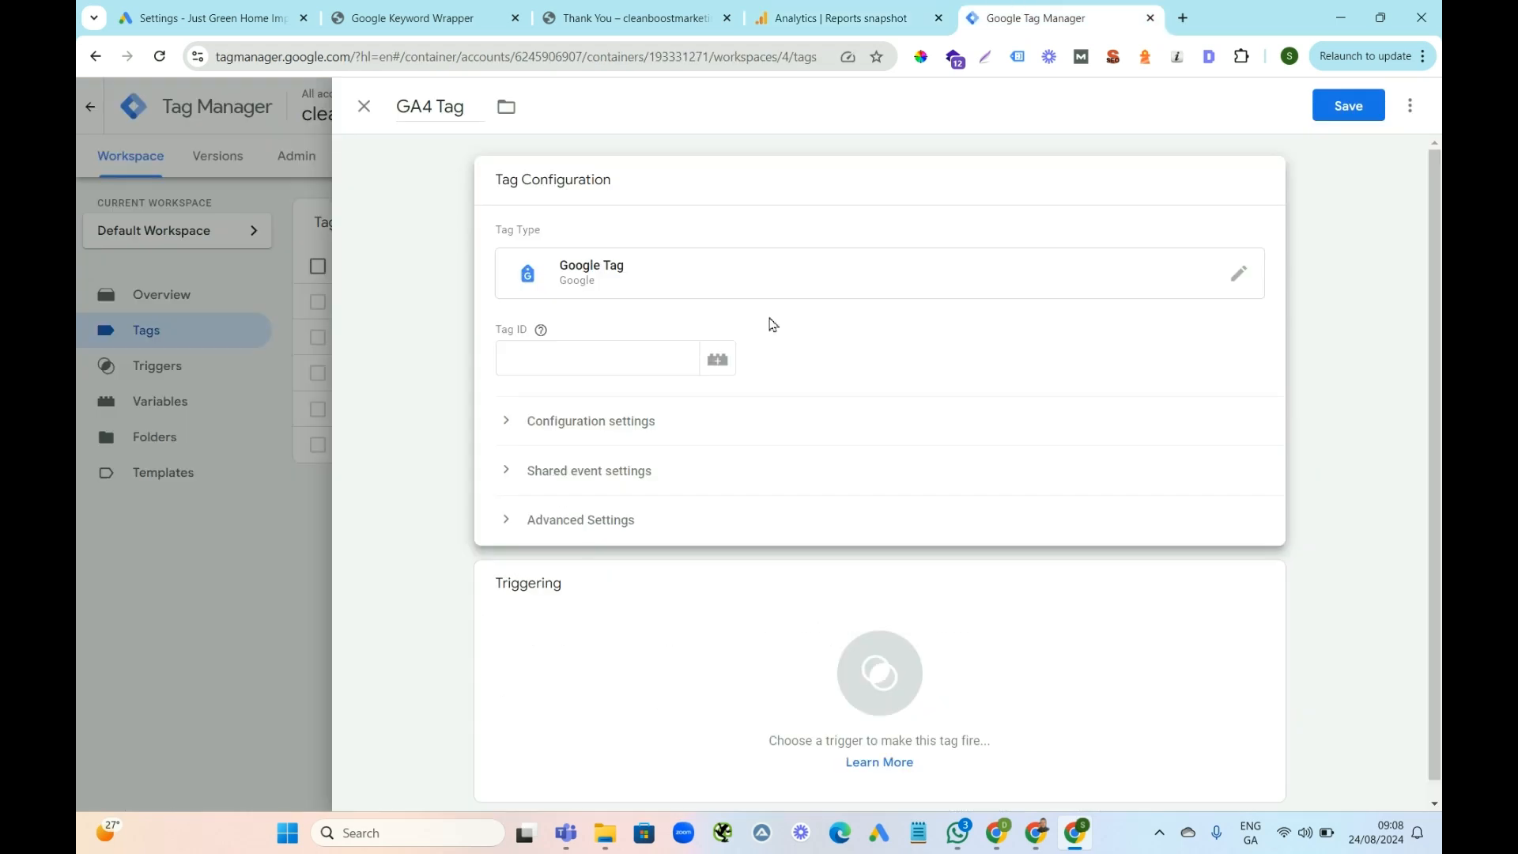
{"action": "left_click", "coordinate": [584, 370]}
{"action": "key", "text": "ctrl+v"}
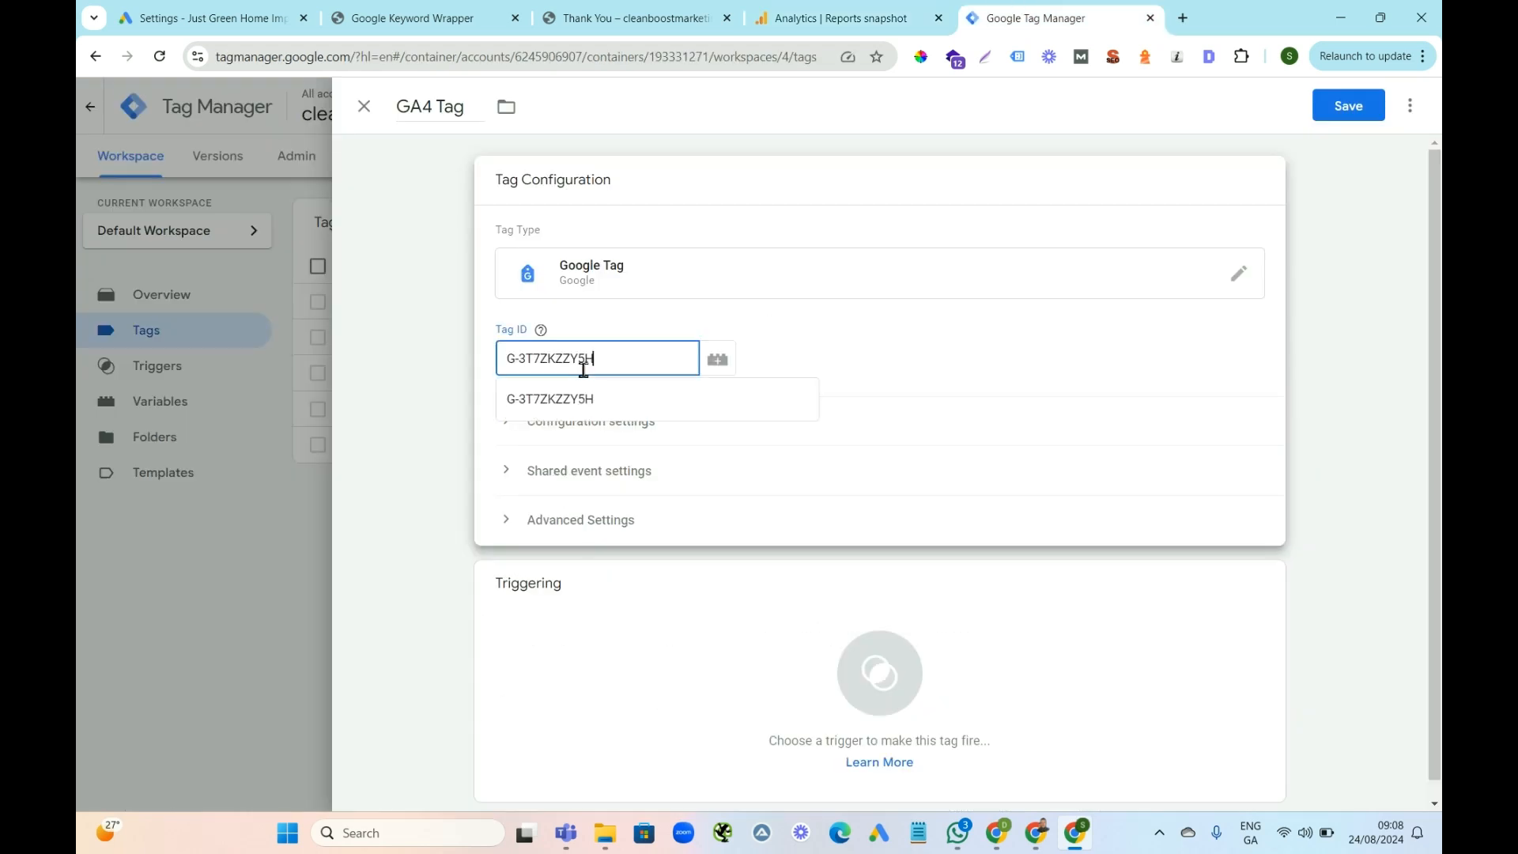
{"action": "left_click", "coordinate": [945, 348]}
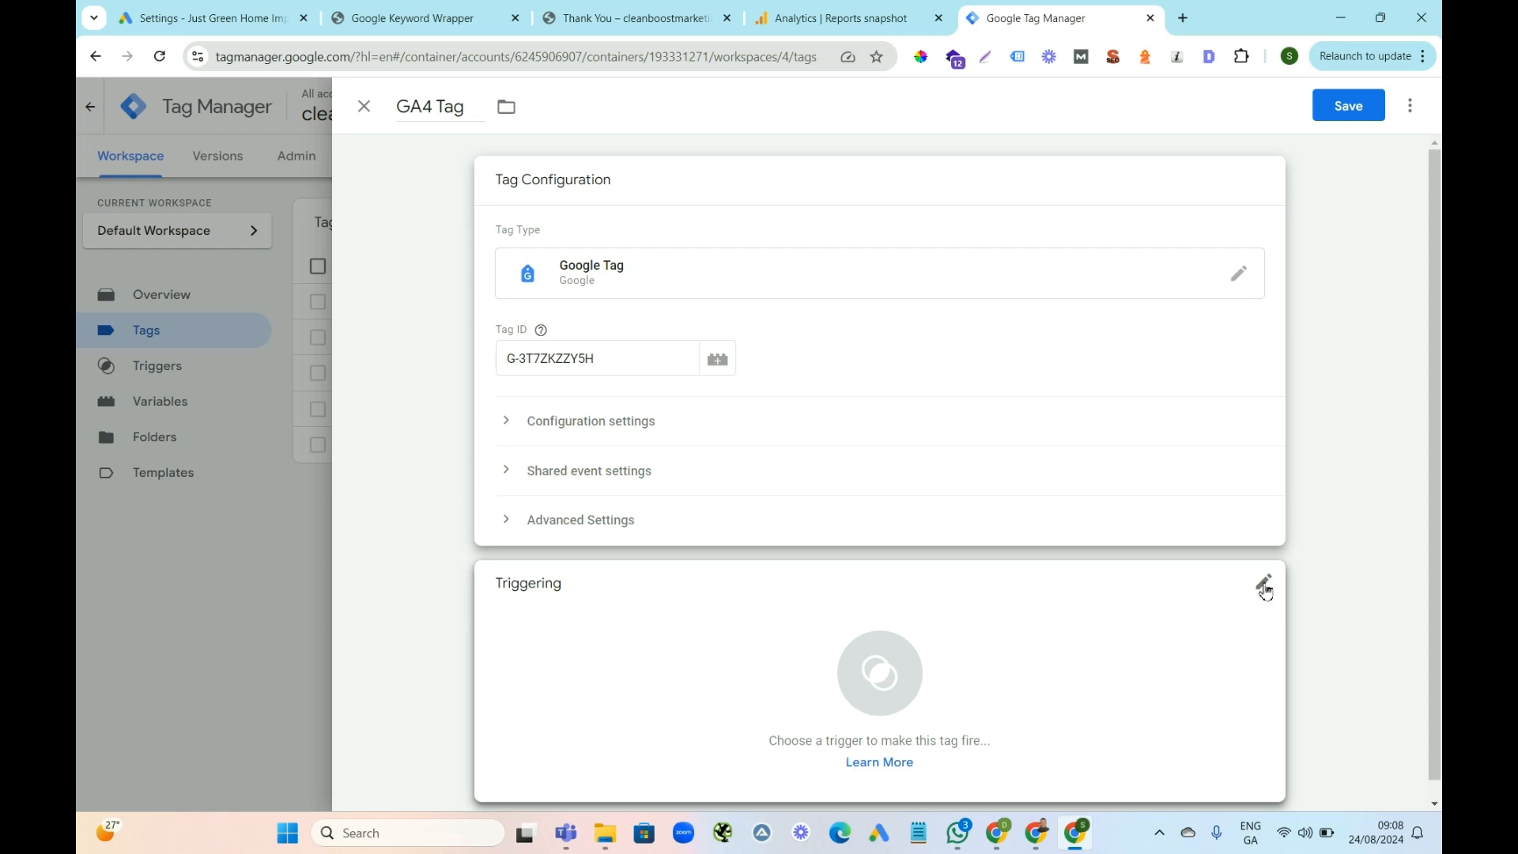
Make the GA4 Tag fire on the All Pages trigger and save the tag
{"action": "left_click", "coordinate": [1265, 592]}
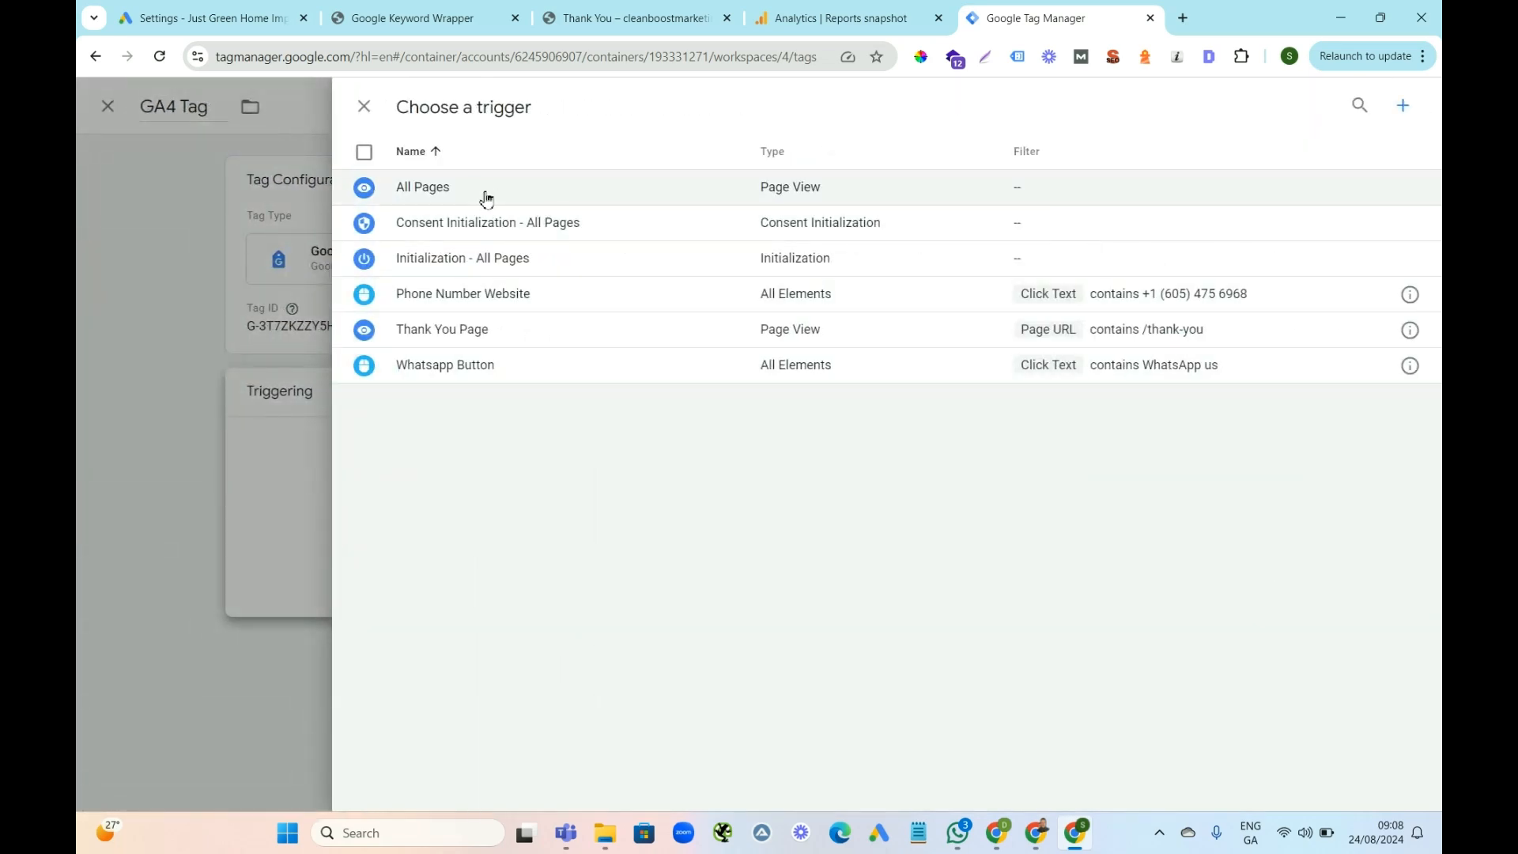
{"action": "left_click", "coordinate": [455, 194]}
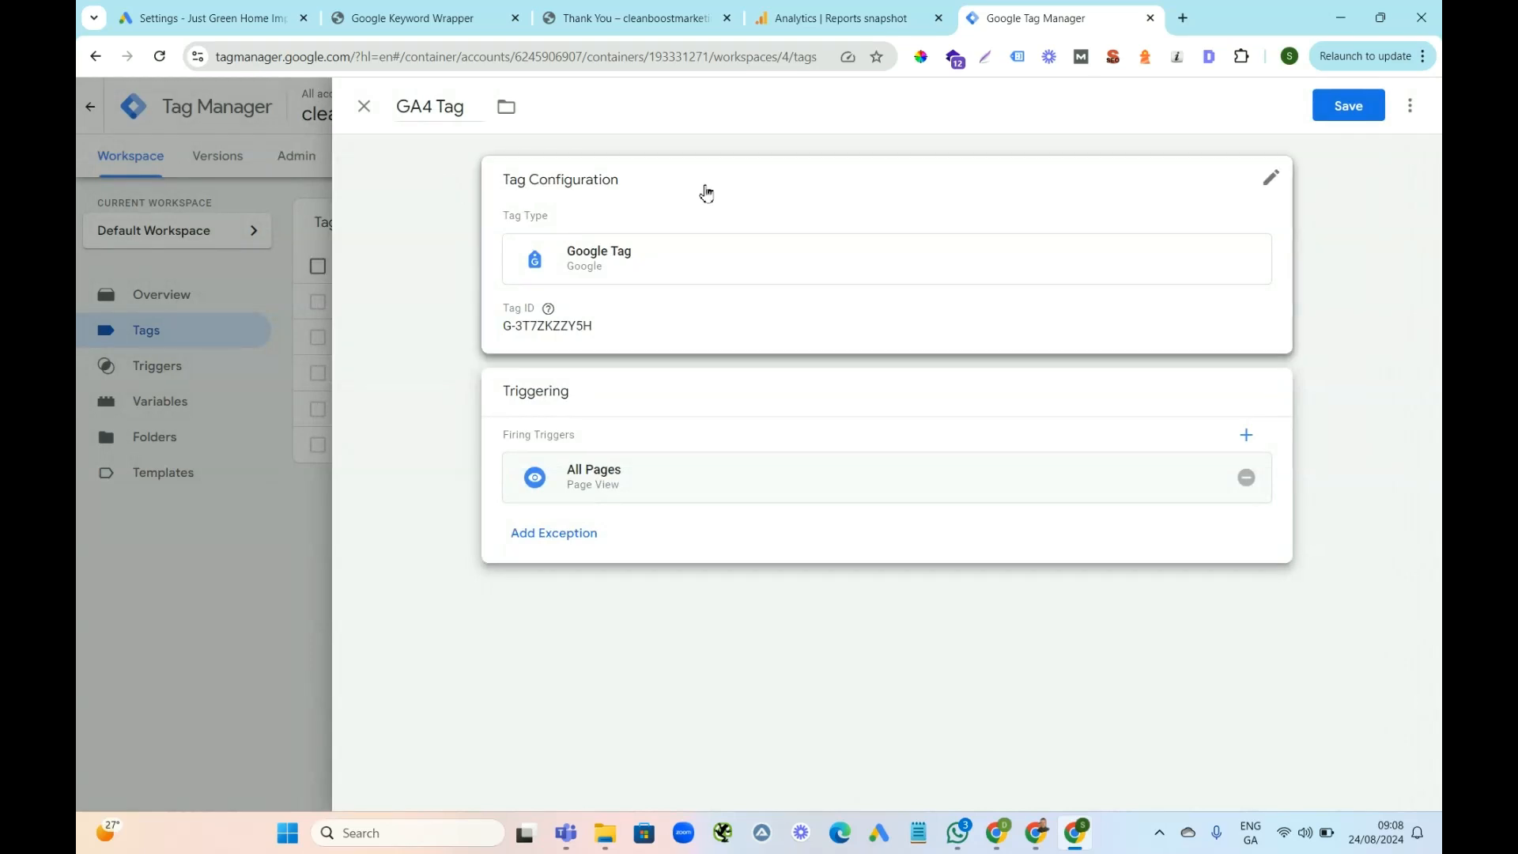
{"action": "left_click", "coordinate": [1346, 113]}
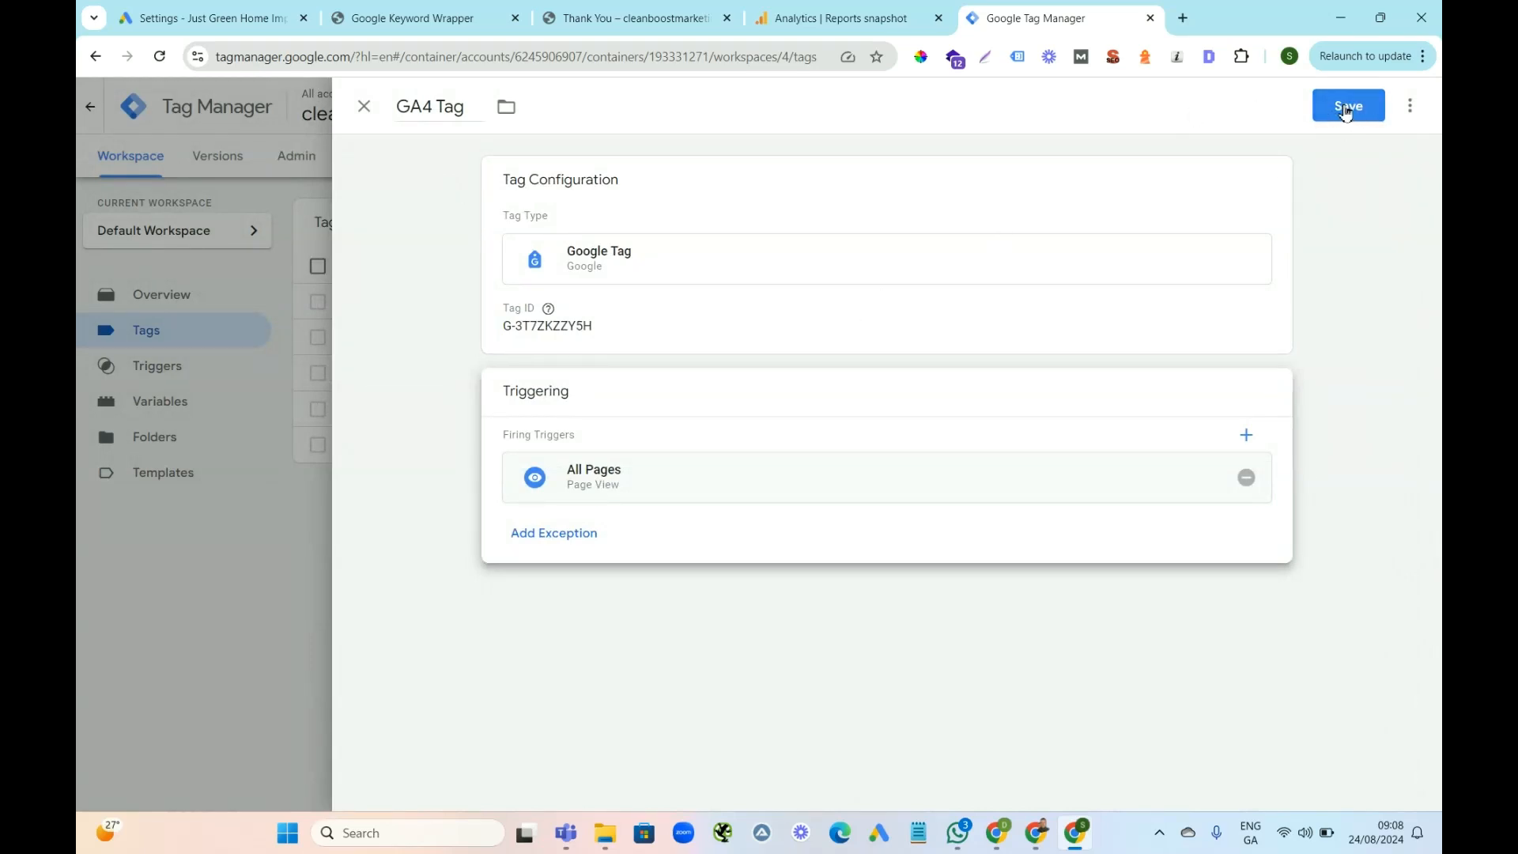
{"action": "left_click", "coordinate": [1348, 111]}
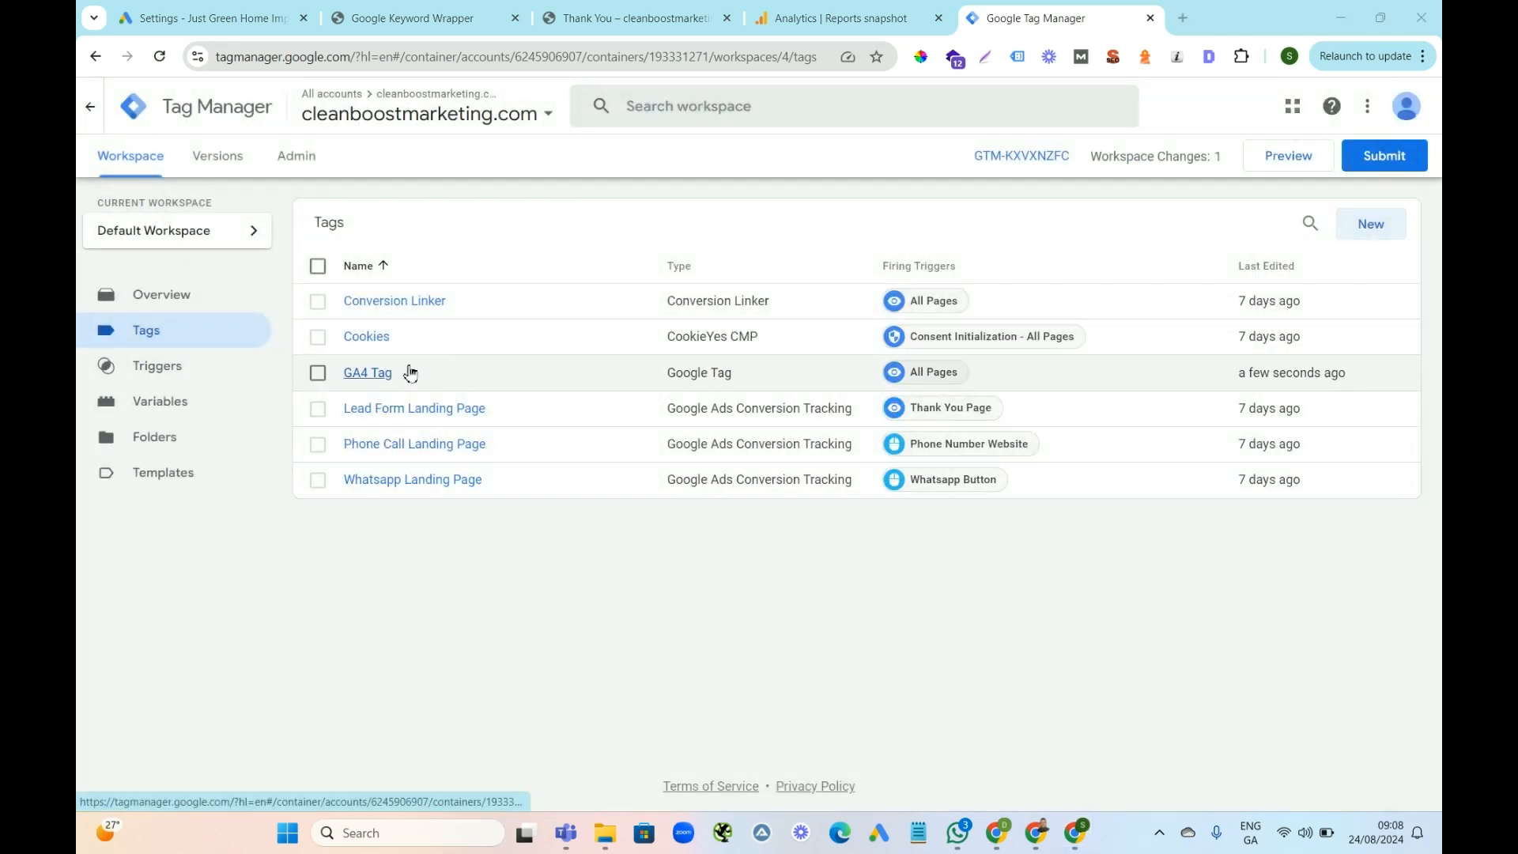
{"action": "left_click", "coordinate": [845, 22]}
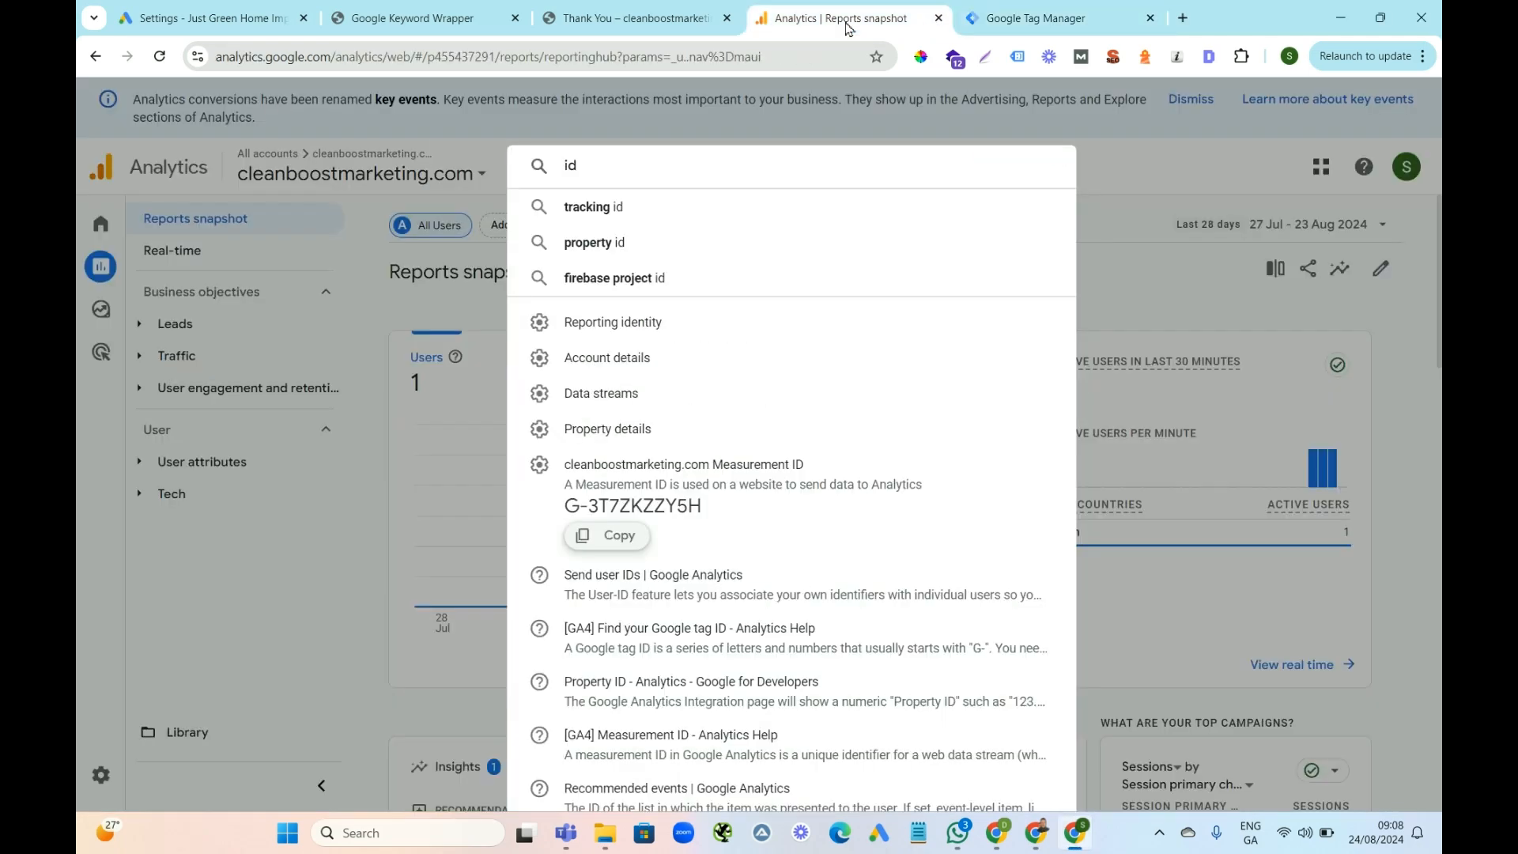
{"action": "left_click", "coordinate": [628, 19]}
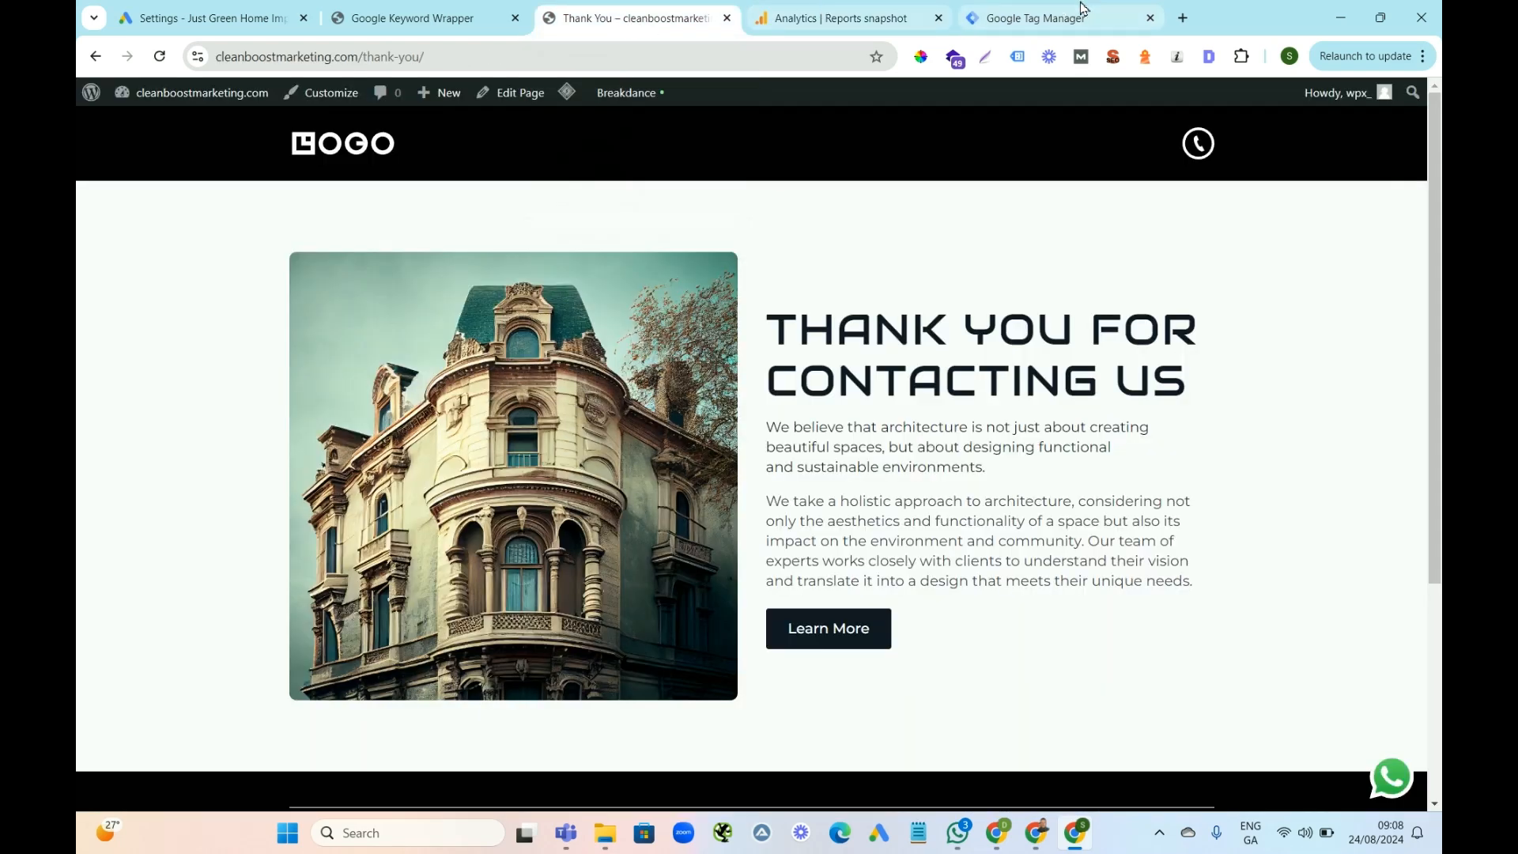
{"action": "left_click", "coordinate": [1027, 19]}
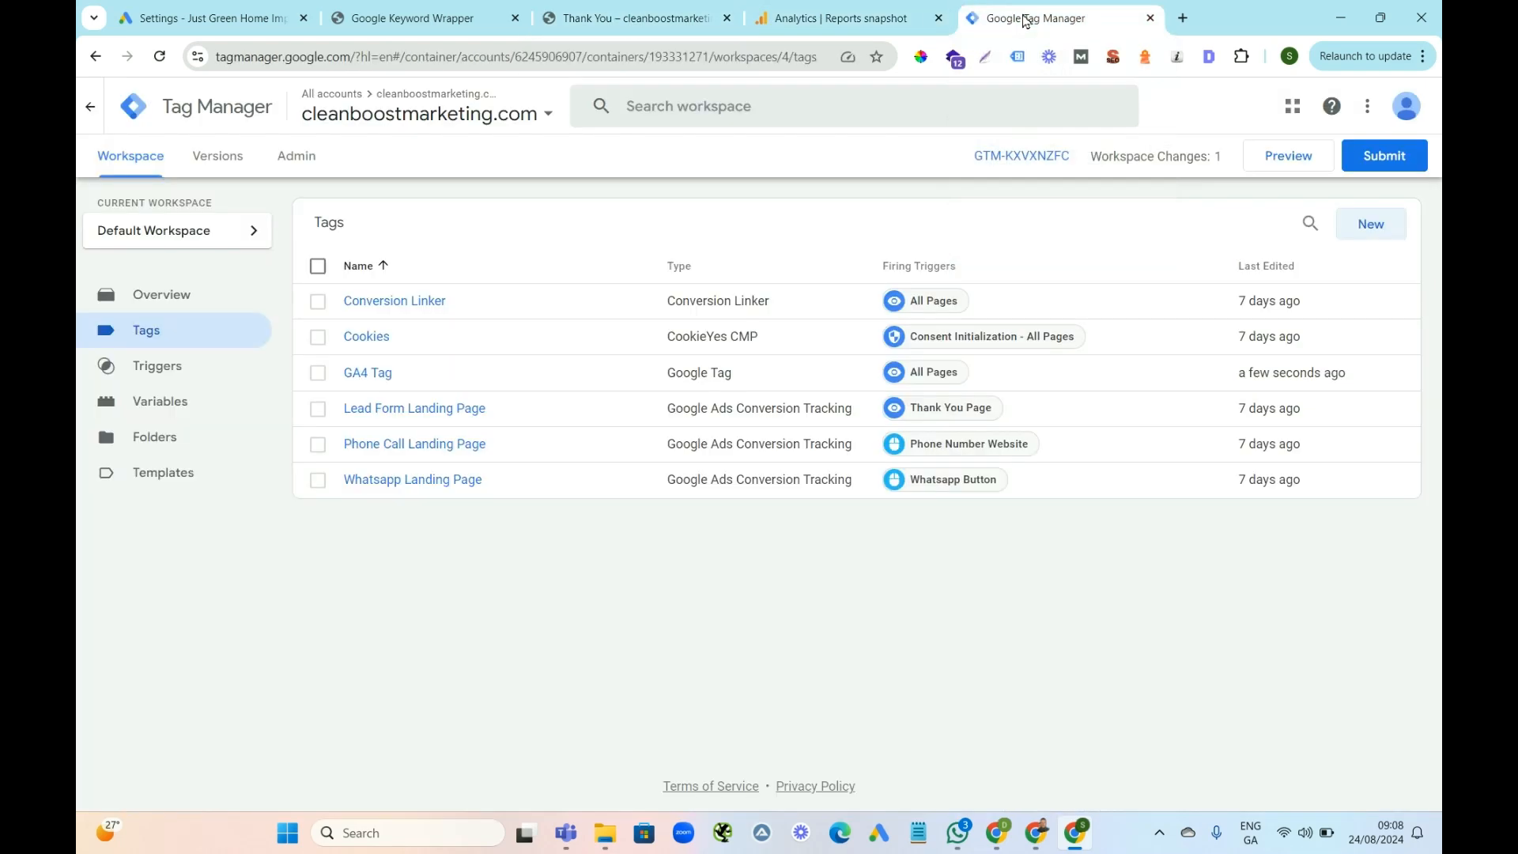
{"action": "left_click", "coordinate": [877, 23]}
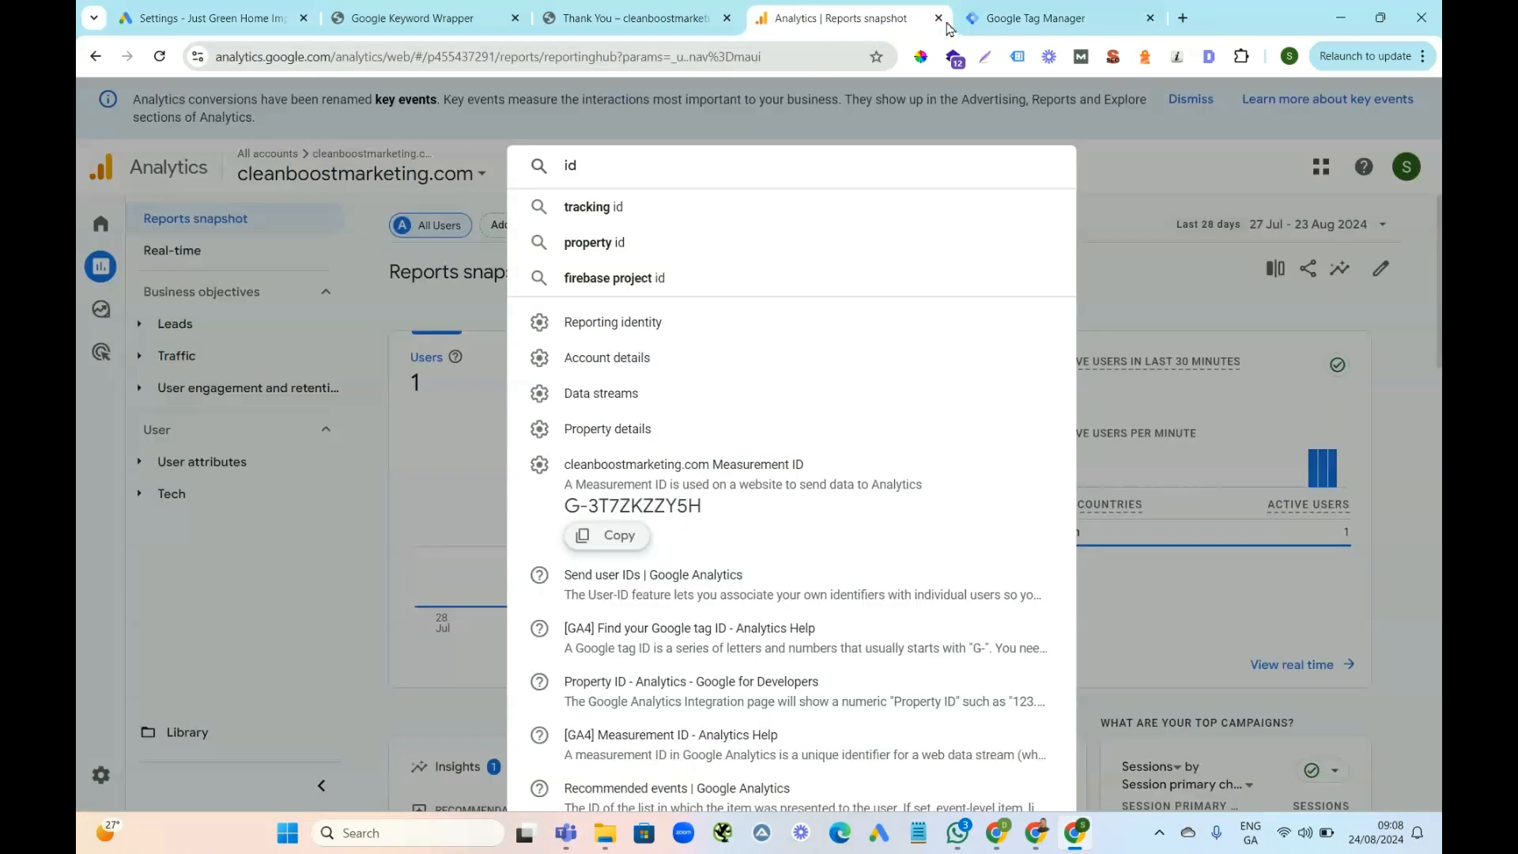
{"action": "left_click", "coordinate": [1051, 27]}
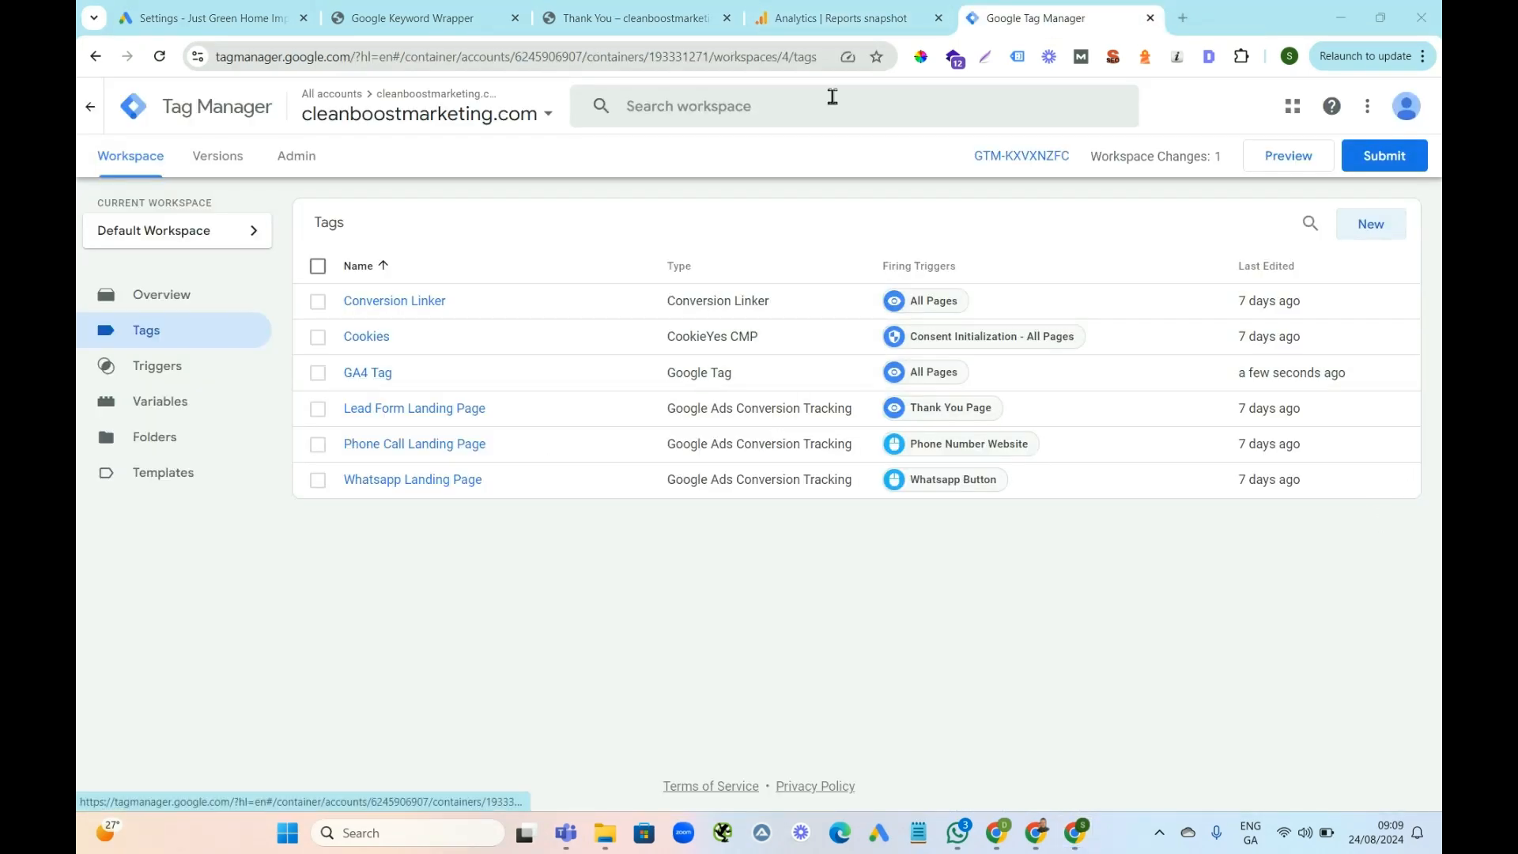
Switch to Analytics, dismiss the search results, and open the property's Events settings in Admin
{"action": "left_click", "coordinate": [848, 24]}
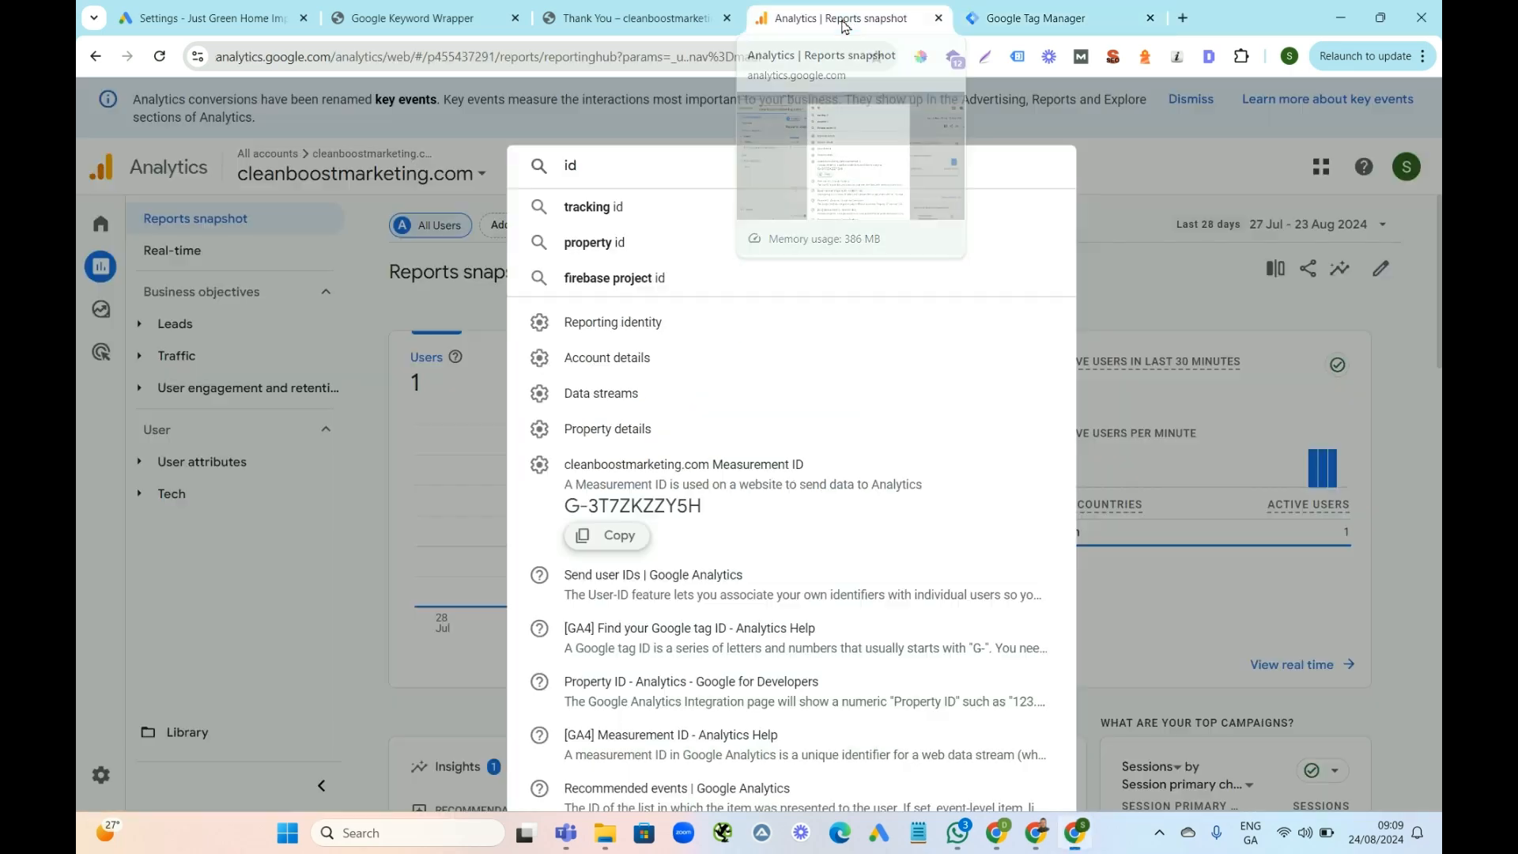
{"action": "left_click", "coordinate": [1099, 239]}
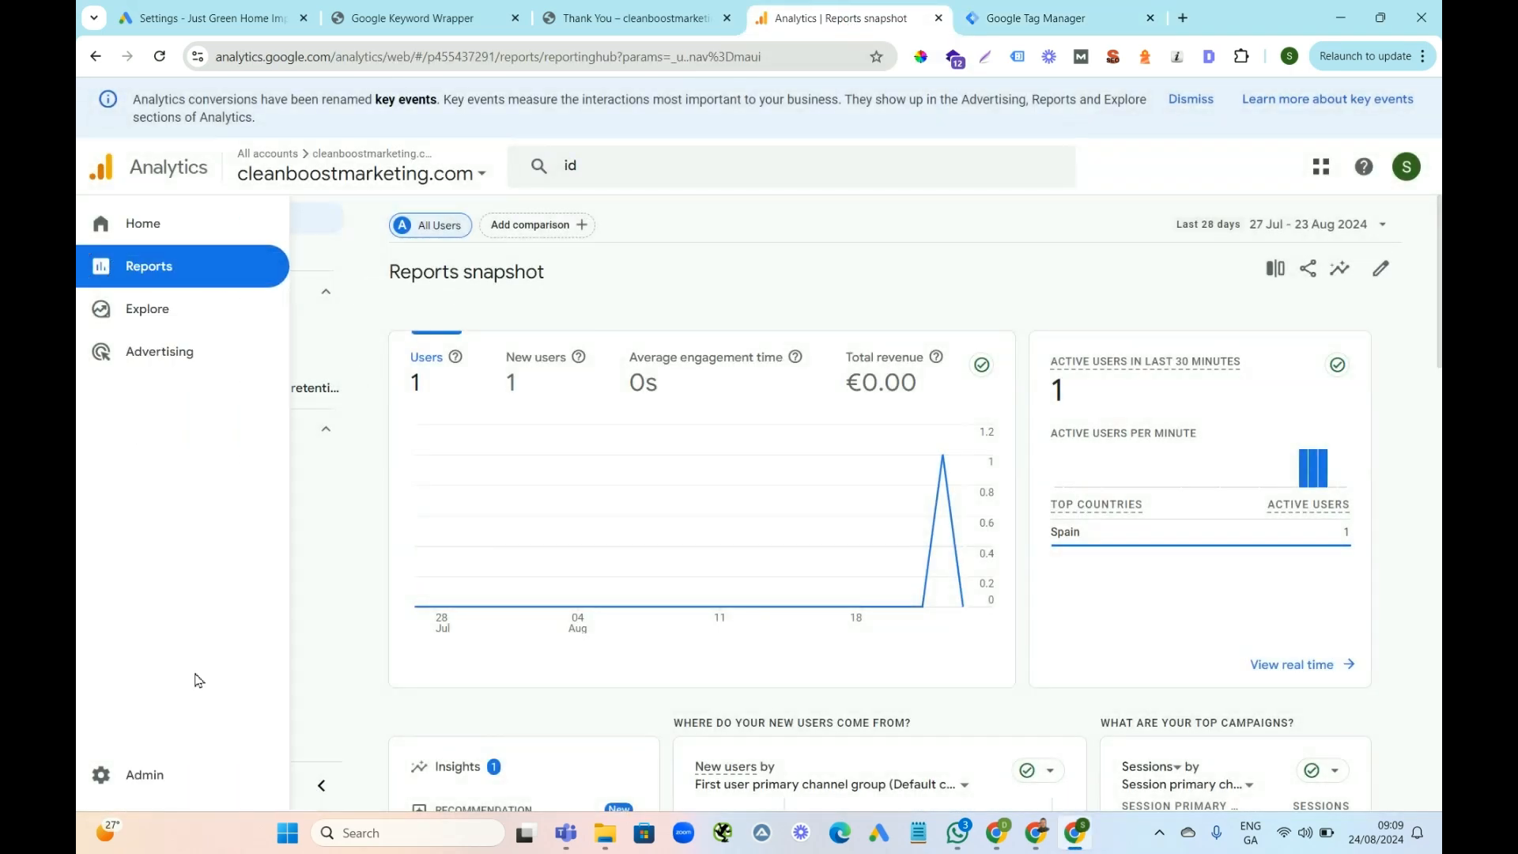
{"action": "left_click", "coordinate": [148, 779]}
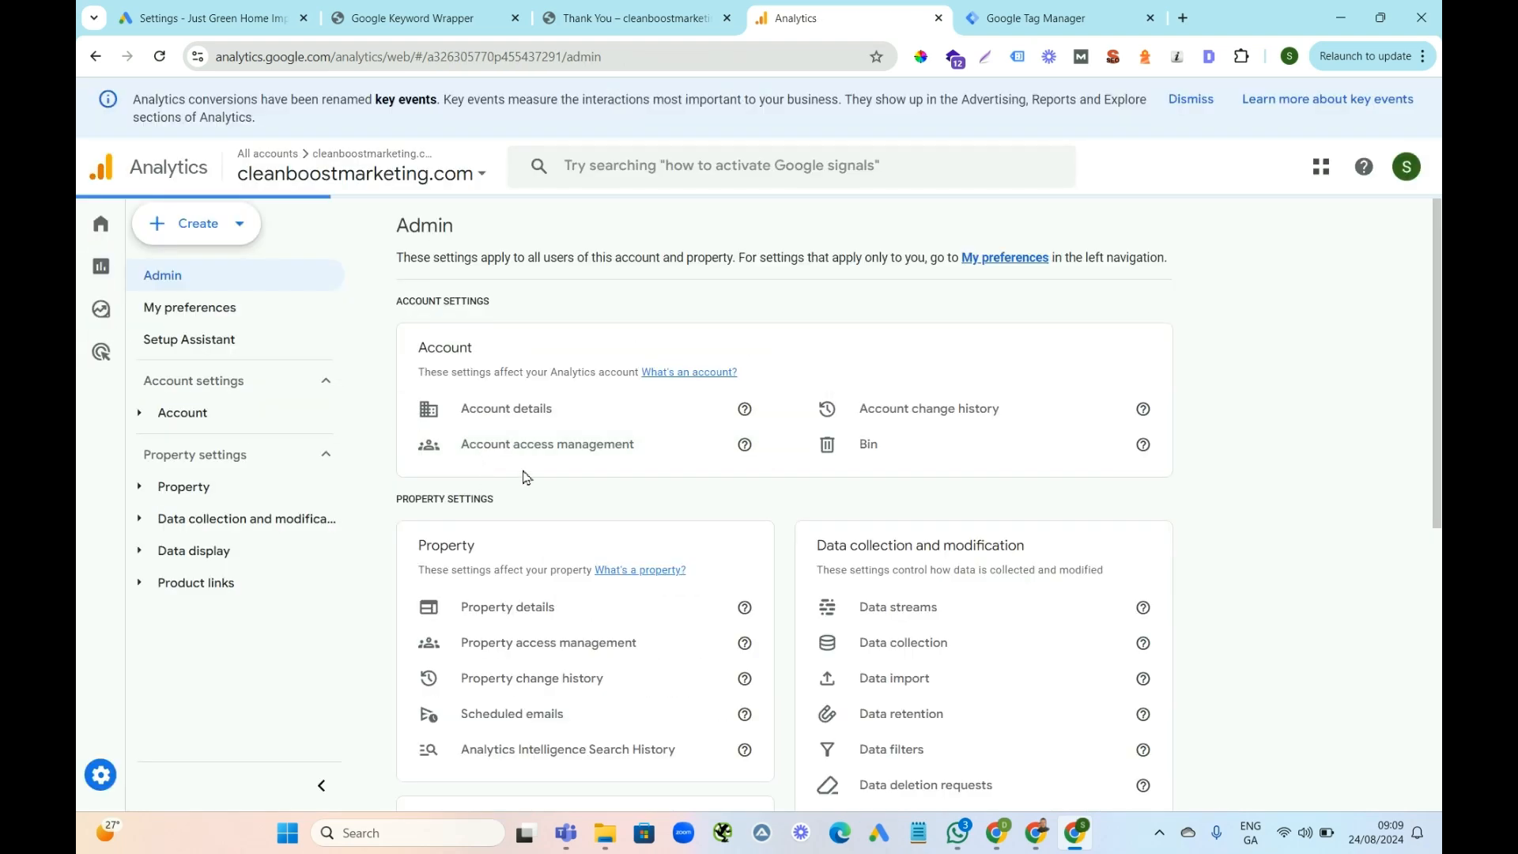
{"action": "left_click_drag", "start_coordinate": [1439, 260], "coordinate": [1431, 494]}
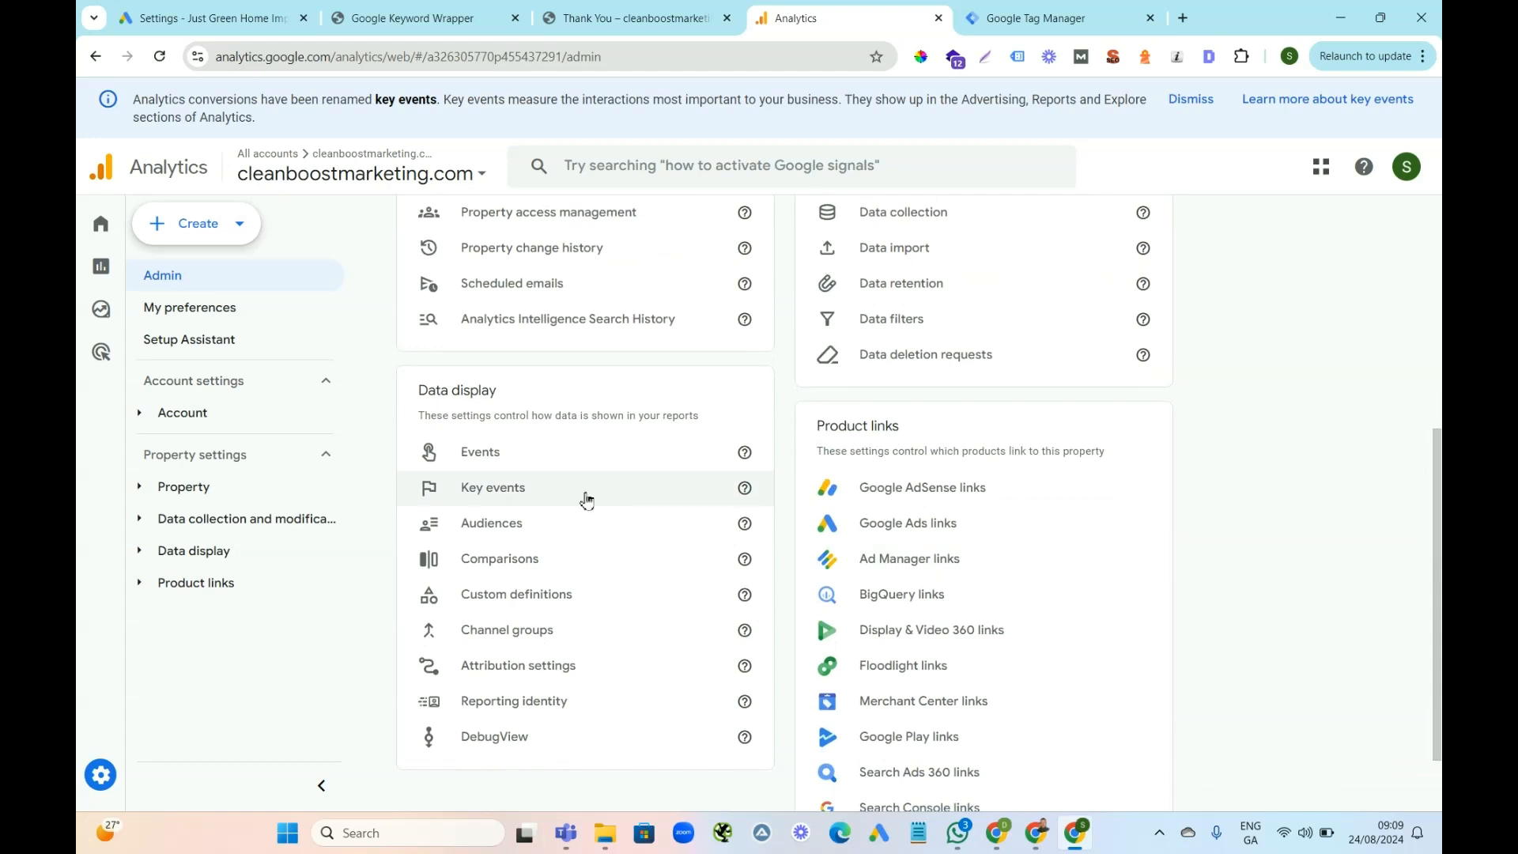
{"action": "left_click", "coordinate": [492, 457]}
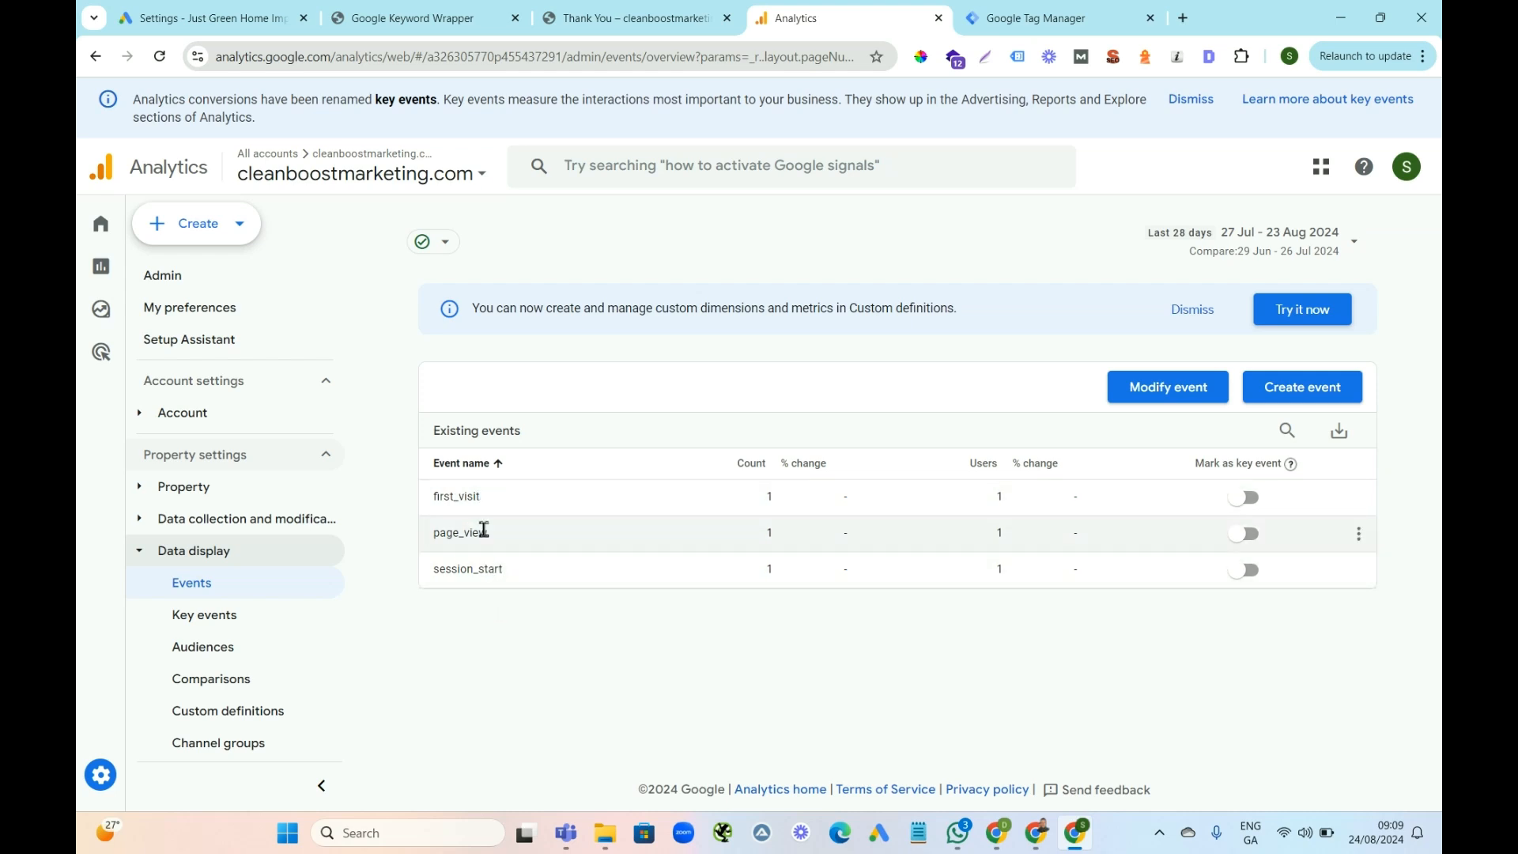
Start a new custom event for the cleanboostmarketing.com stream and name it phone_call
{"action": "left_click", "coordinate": [1293, 389]}
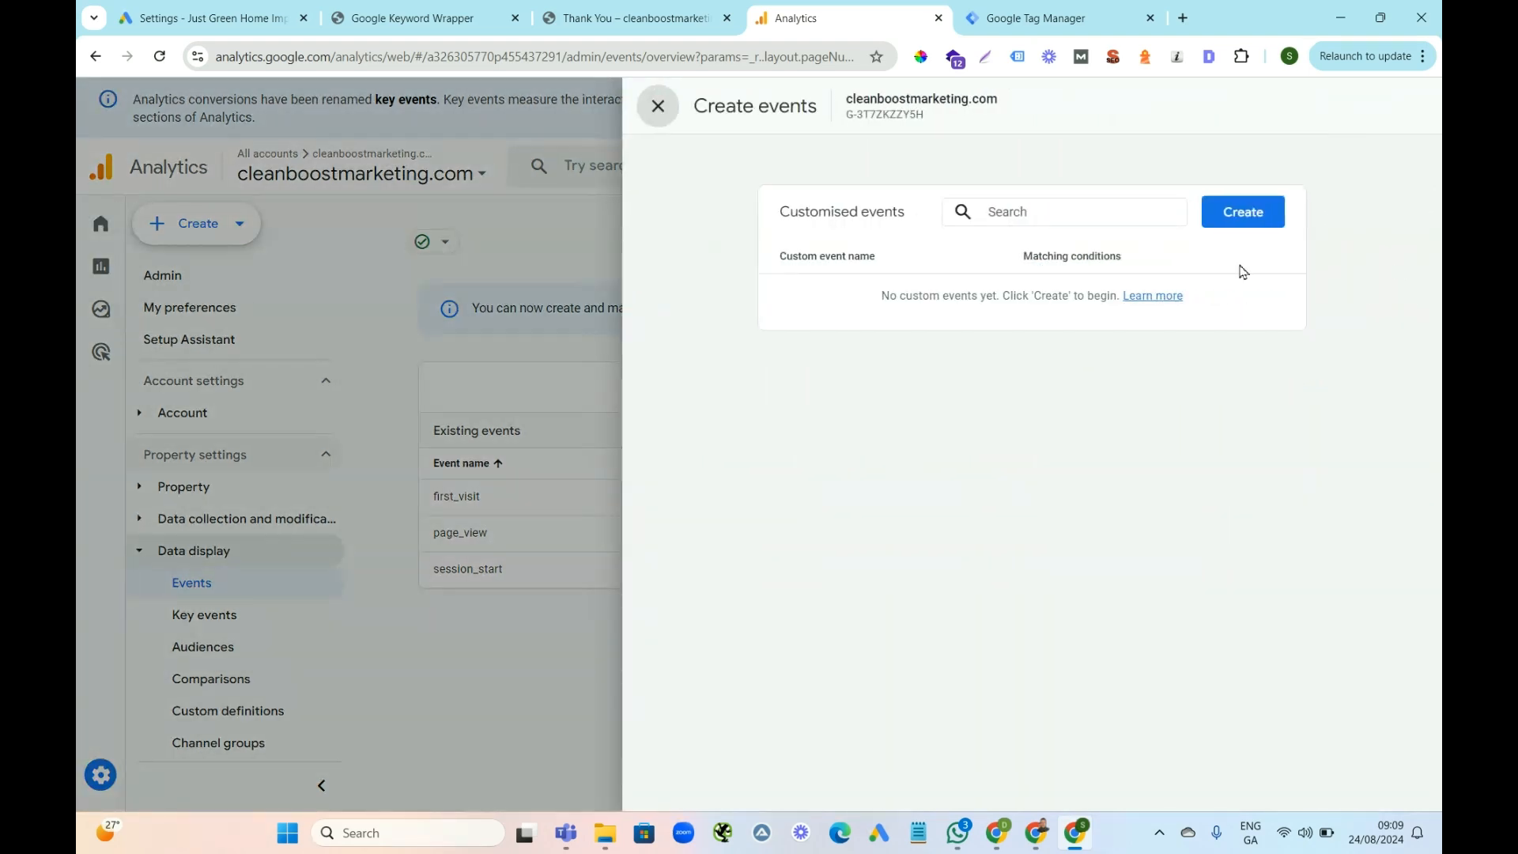
{"action": "left_click", "coordinate": [1248, 220]}
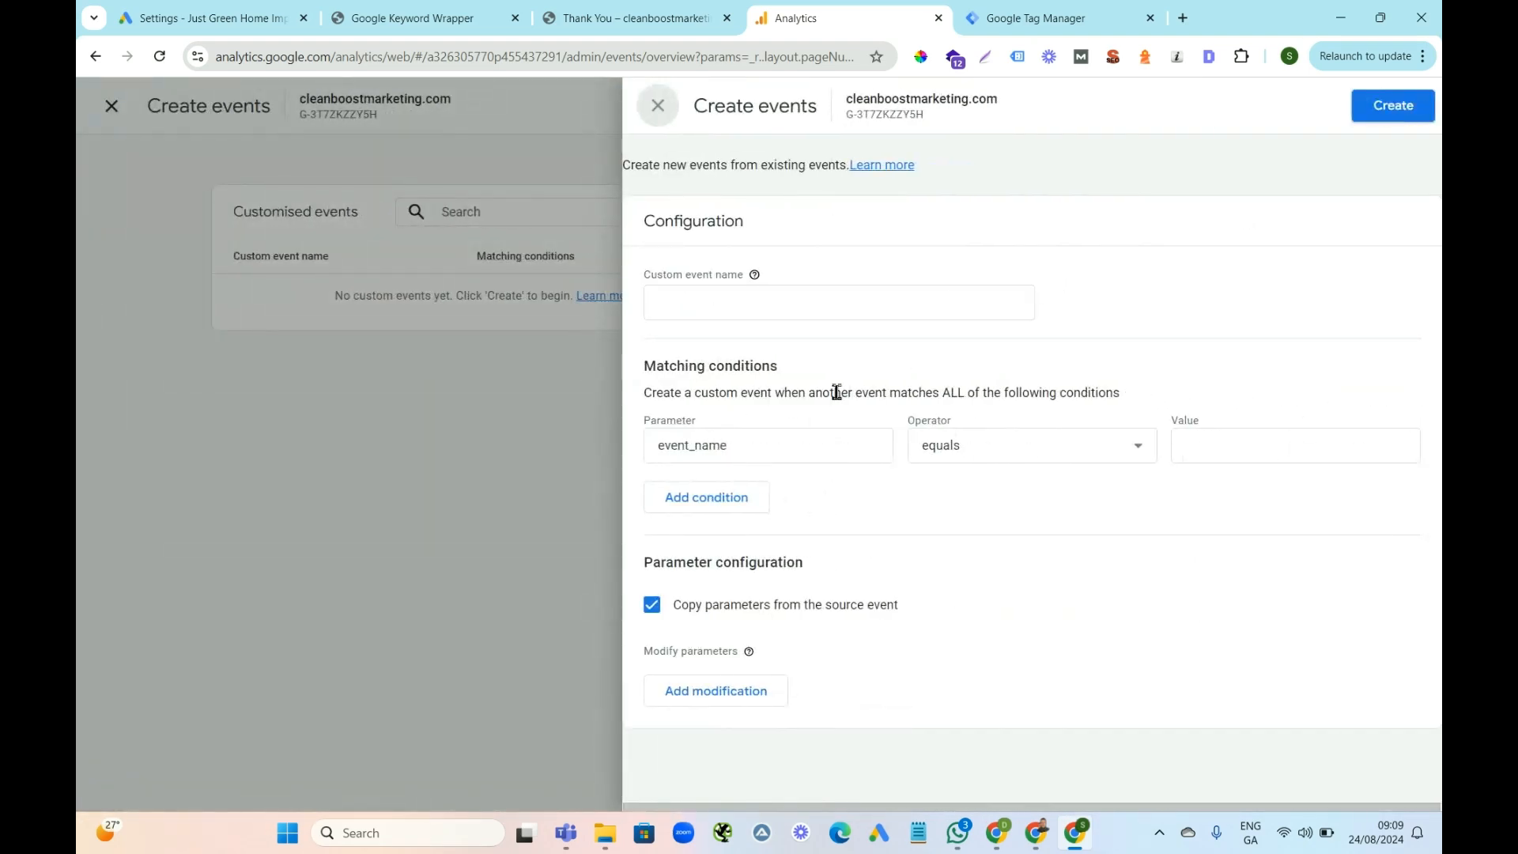
{"action": "left_click", "coordinate": [788, 447]}
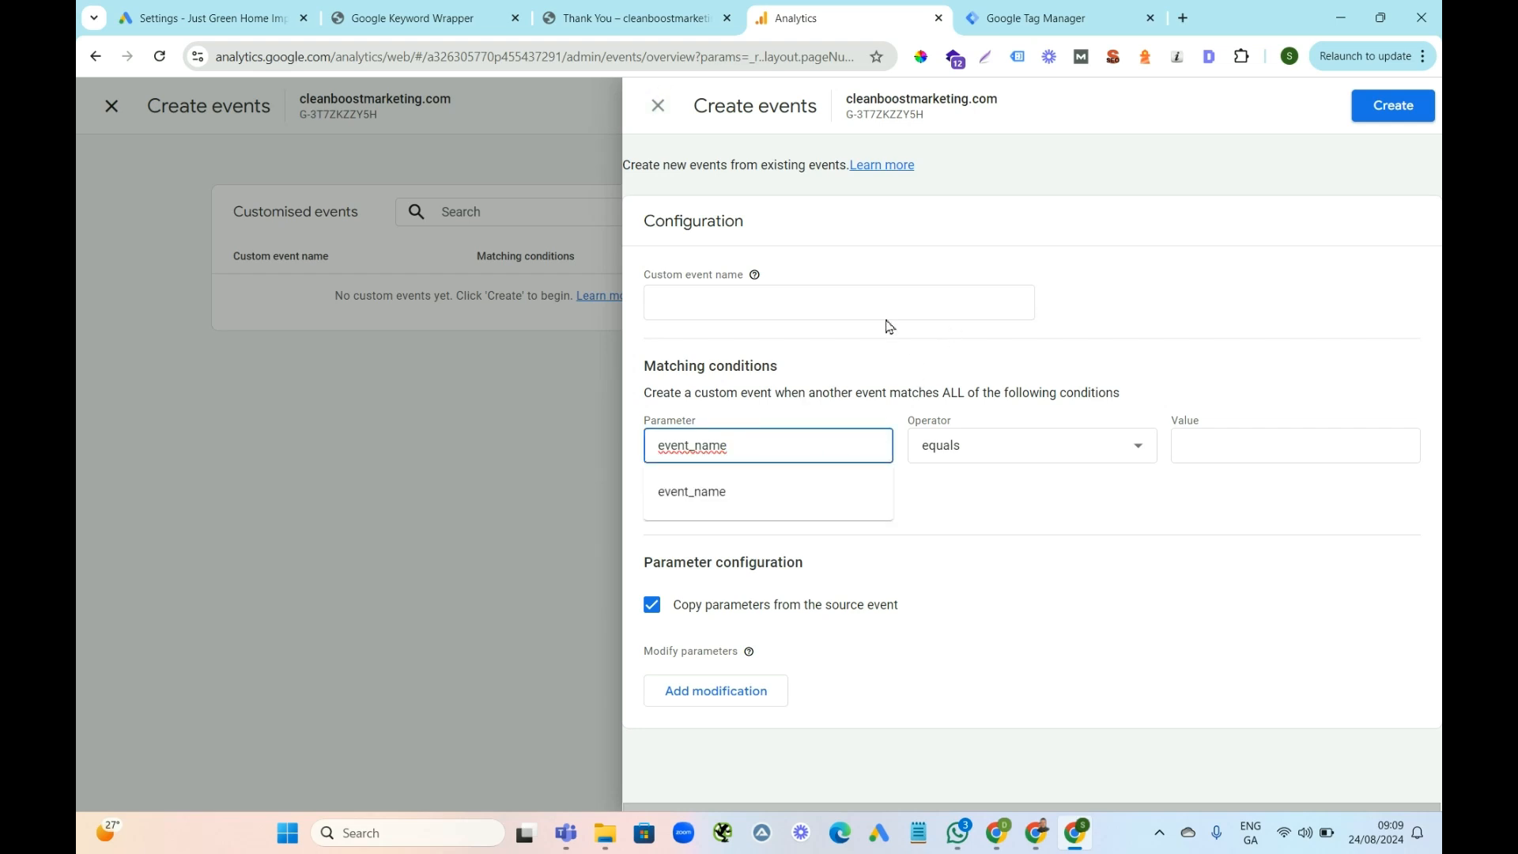
{"action": "left_click", "coordinate": [837, 308]}
{"action": "scroll", "coordinate": [1024, 395], "scroll_direction": "down", "scroll_amount": 8}
{"action": "scroll", "coordinate": [1025, 465], "scroll_direction": "down", "scroll_amount": 12}
{"action": "scroll", "coordinate": [1026, 458], "scroll_direction": "up", "scroll_amount": 10}
{"action": "left_click_drag", "start_coordinate": [1026, 457], "coordinate": [1037, 302]}
{"action": "left_click", "coordinate": [1099, 273]}
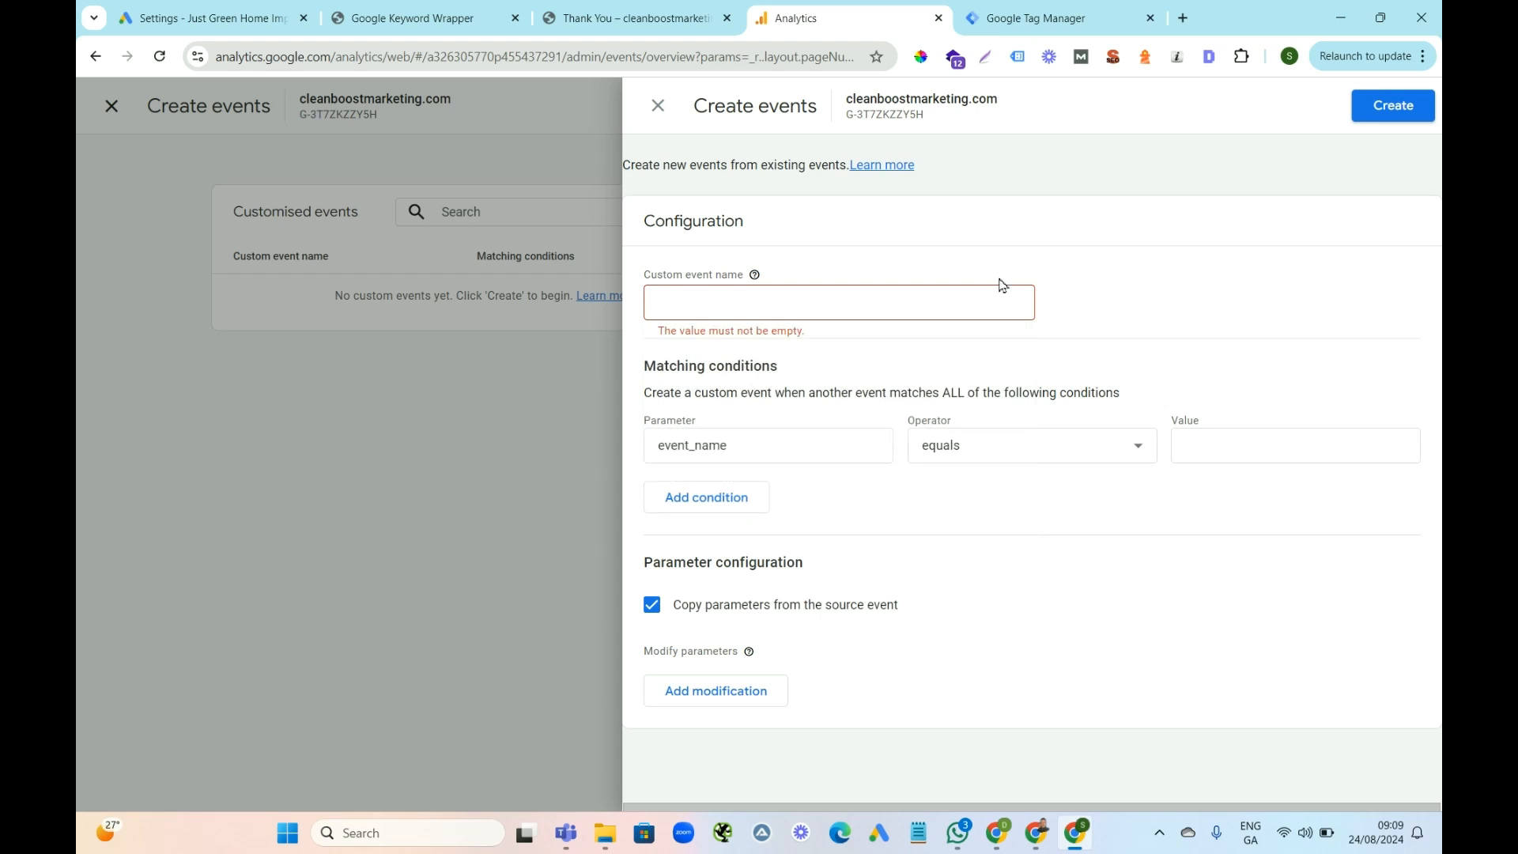
{"action": "left_click", "coordinate": [692, 299]}
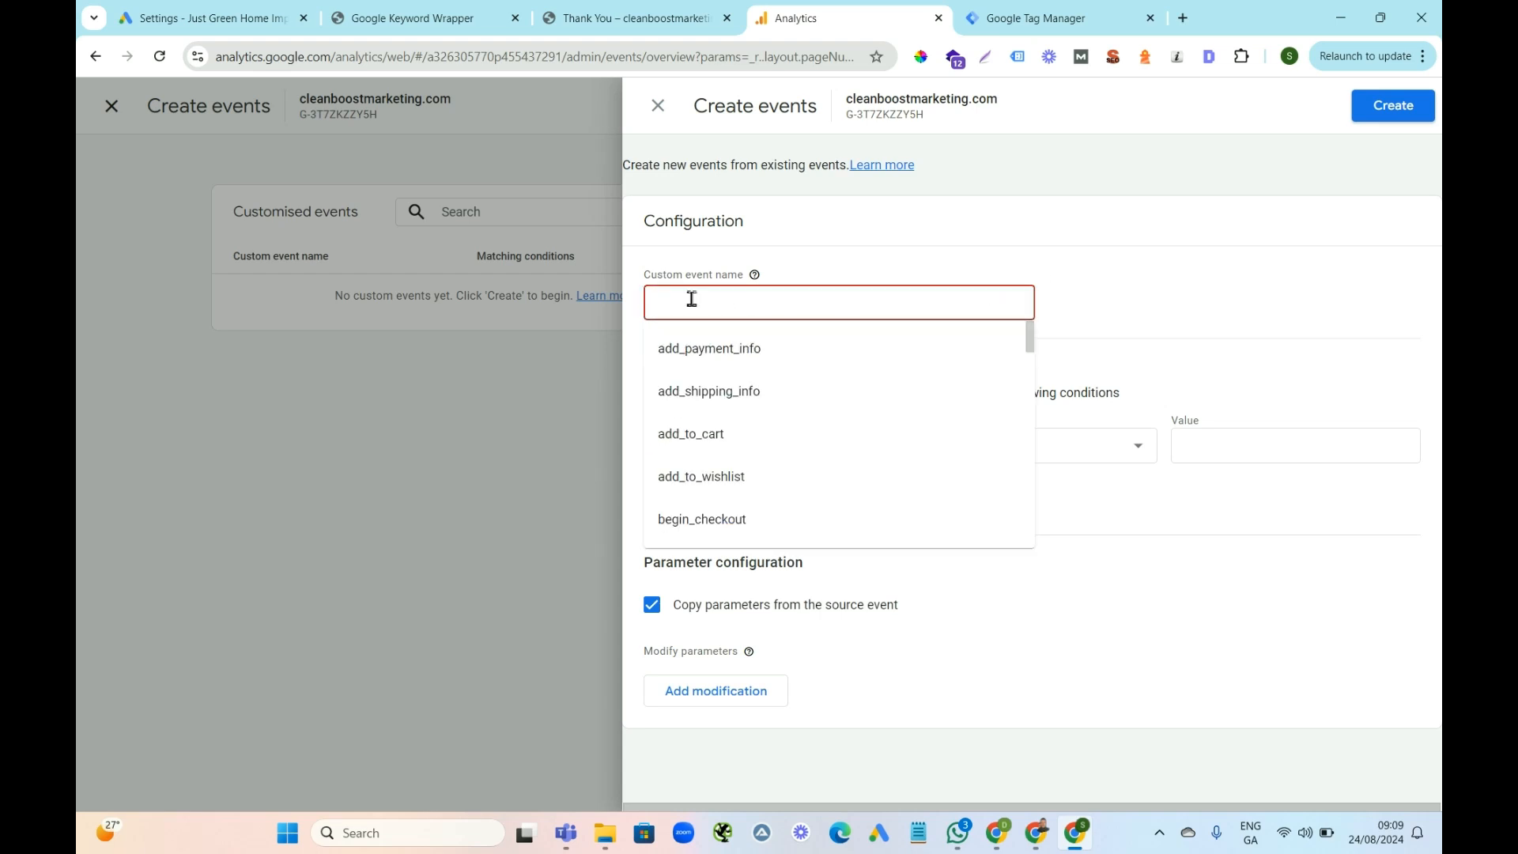
{"action": "type", "text": "phone_call"}
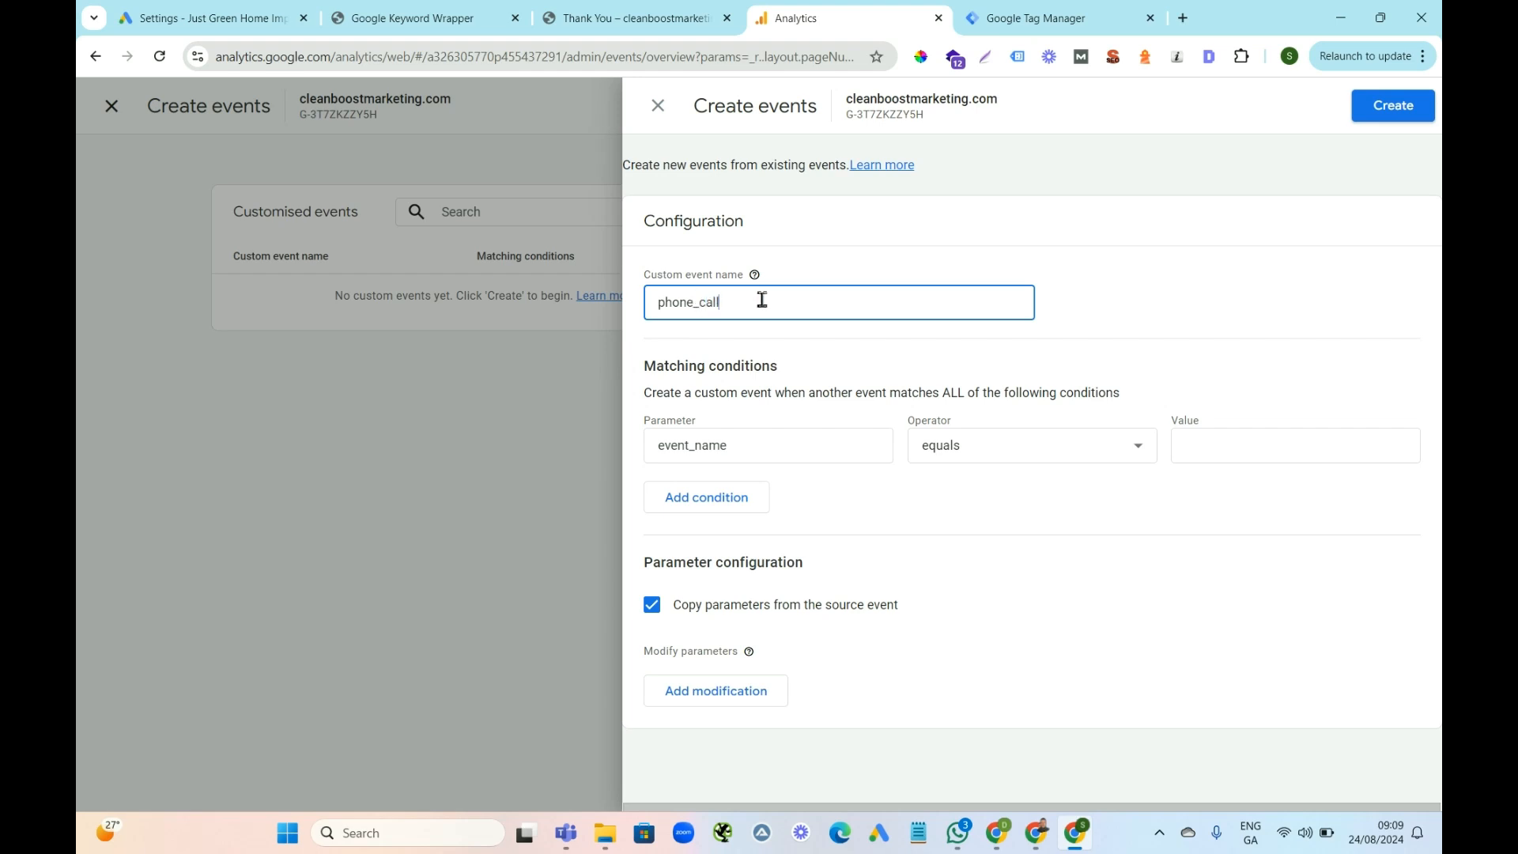
Set the phone_call event's matching condition to event_name equals phone_call and create the custom event
{"action": "left_click_drag", "start_coordinate": [724, 310], "coordinate": [648, 314]}
{"action": "key", "text": "ctrl+c"}
{"action": "left_click", "coordinate": [1203, 443]}
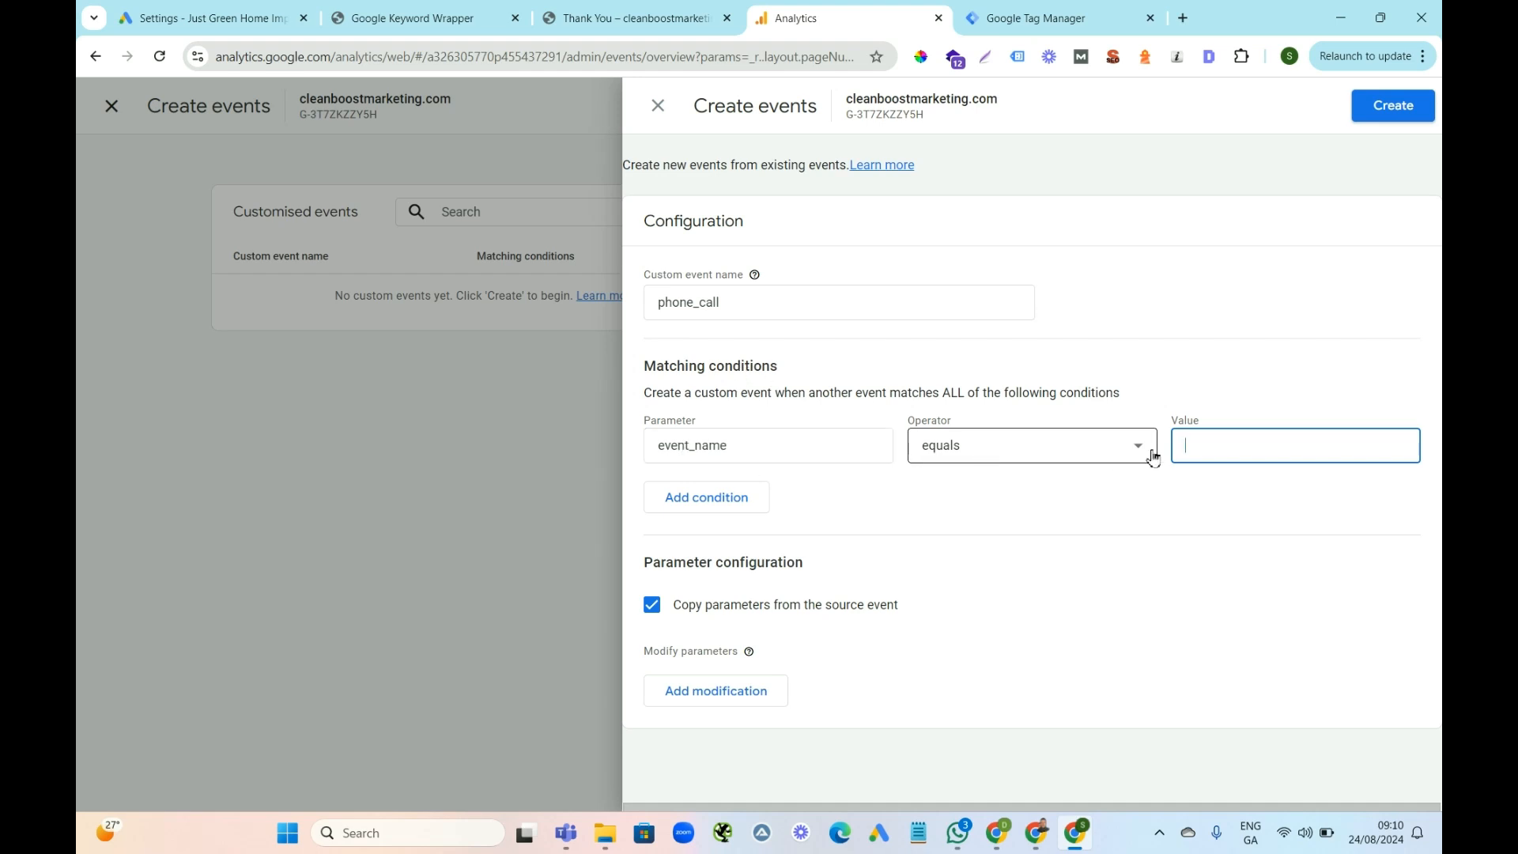
{"action": "key", "text": "ctrl+v"}
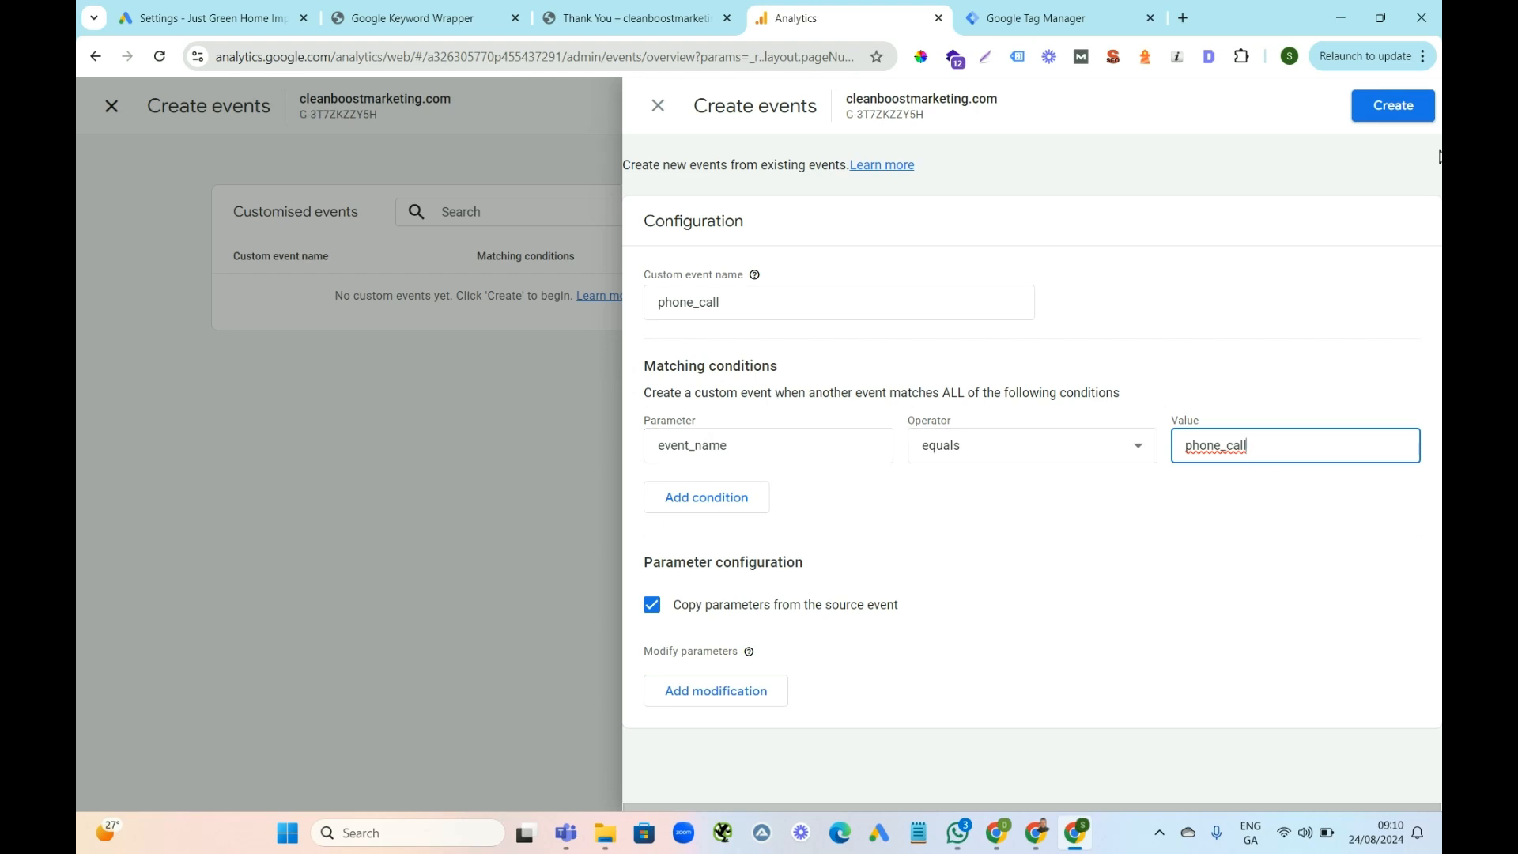
{"action": "left_click", "coordinate": [1380, 113]}
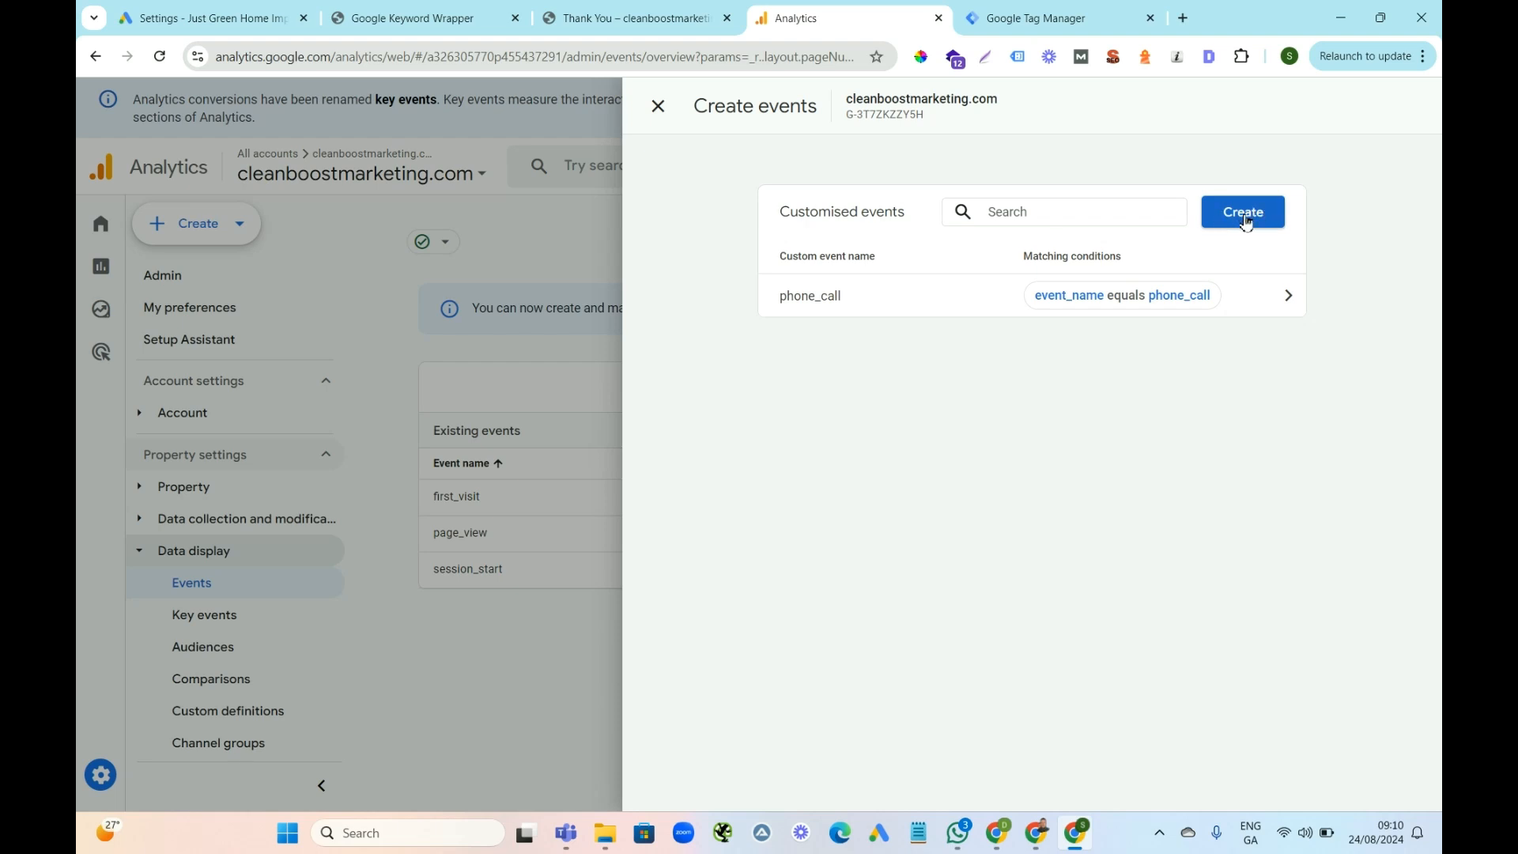
Create a custom event named lead_form with the matching condition event_name equals lead_form
{"action": "left_click", "coordinate": [1245, 214]}
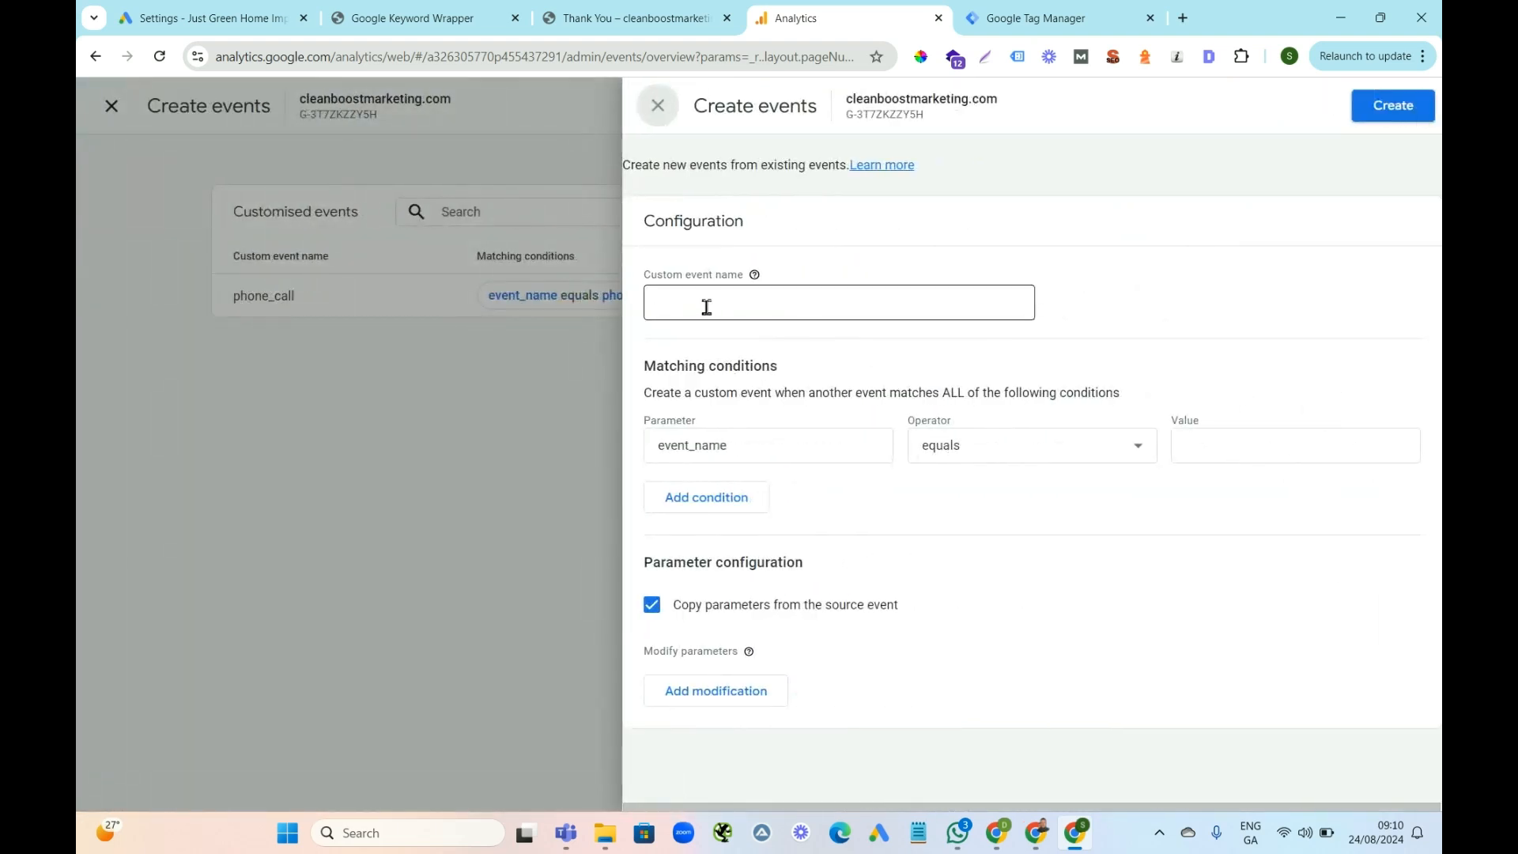
{"action": "left_click", "coordinate": [706, 308]}
{"action": "type", "text": "lead"}
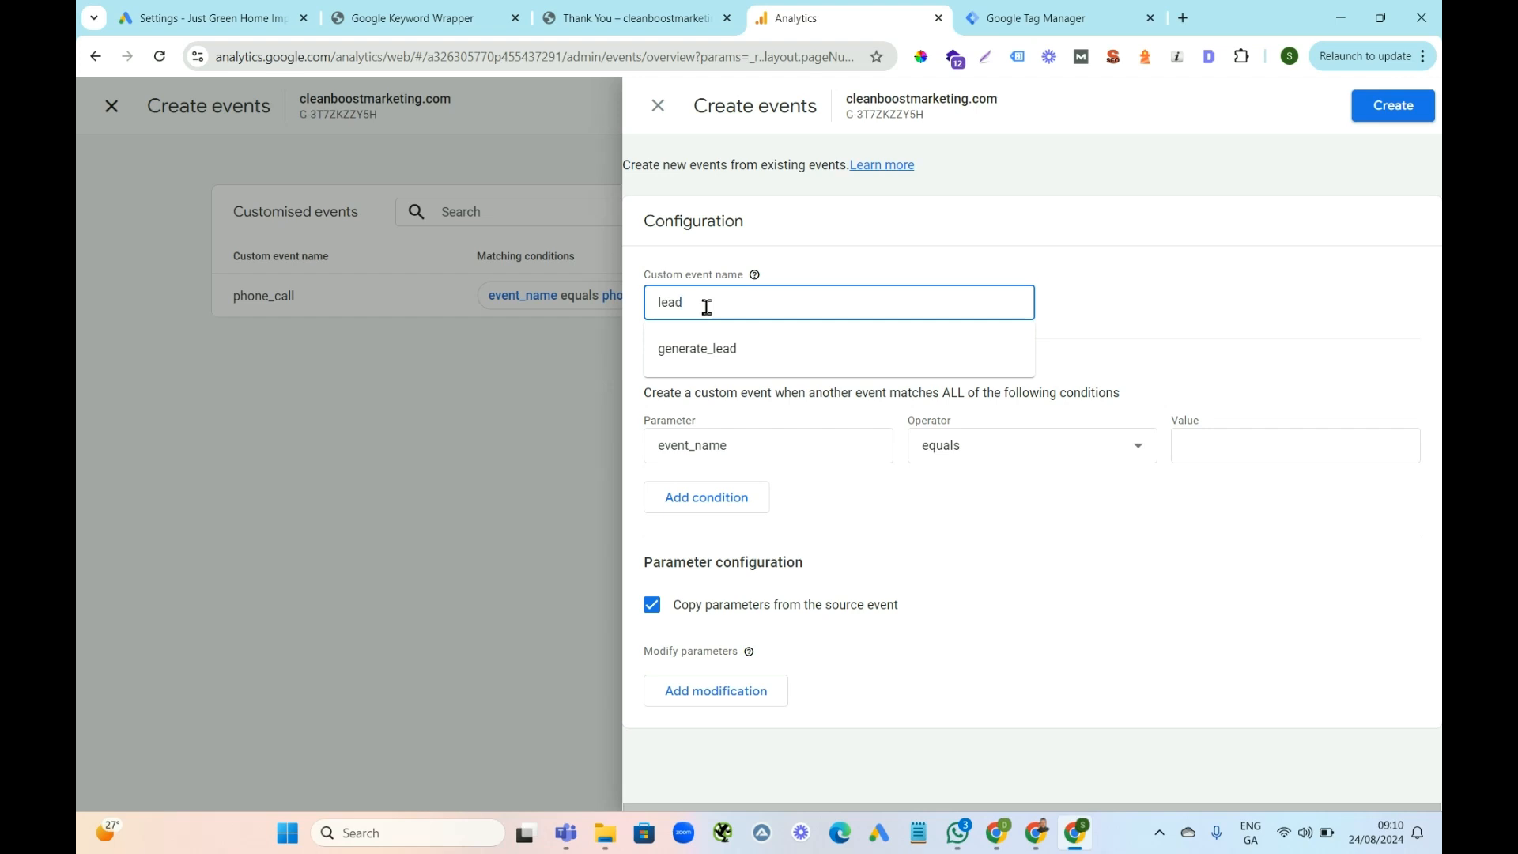
{"action": "type", "text": "_form"}
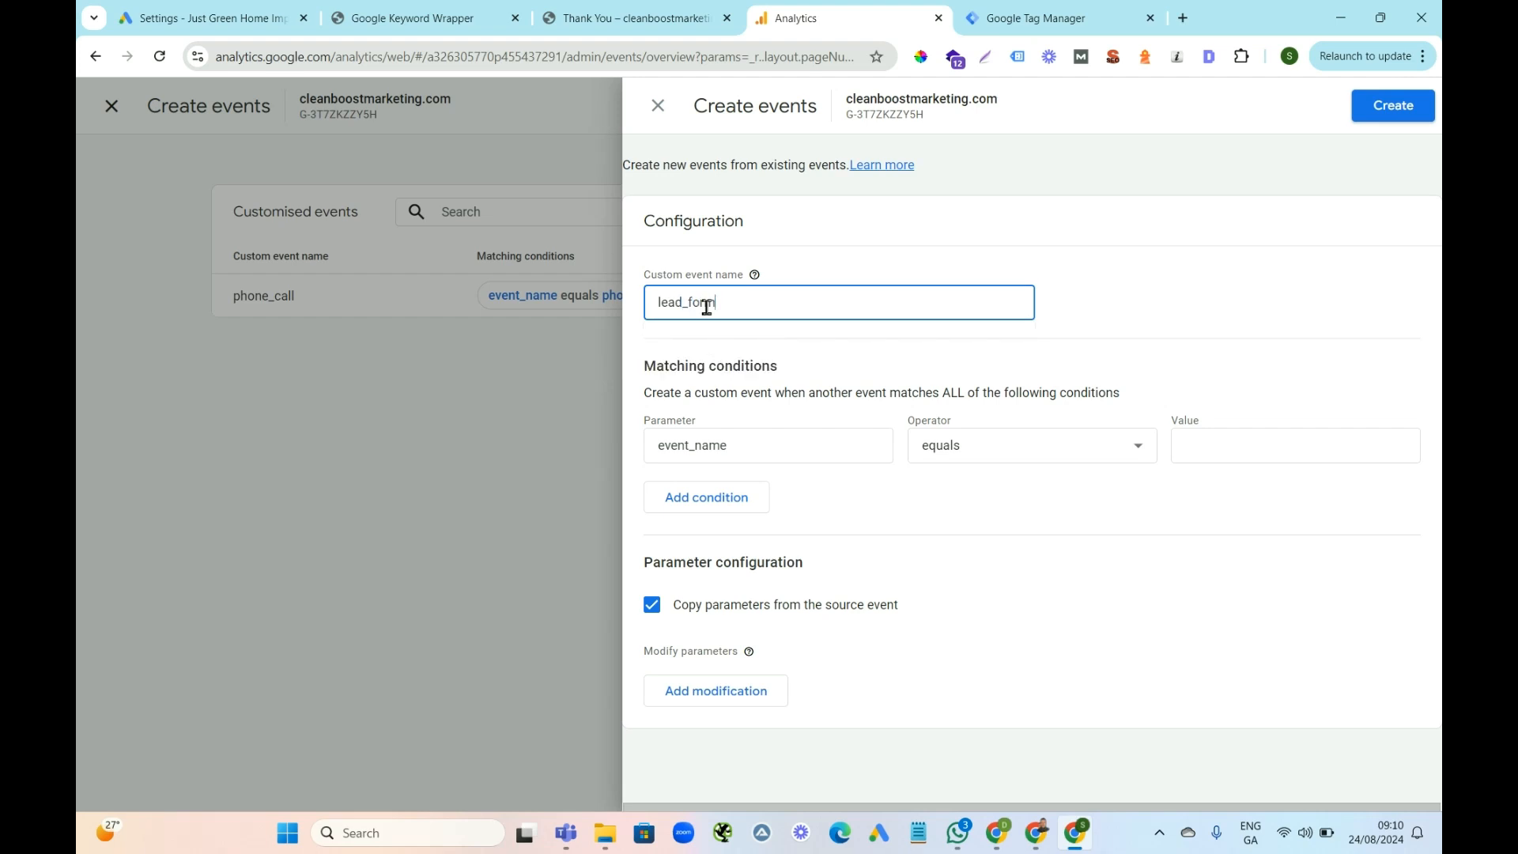
{"action": "left_click_drag", "start_coordinate": [725, 306], "coordinate": [651, 309]}
{"action": "key", "text": "ctrl+c"}
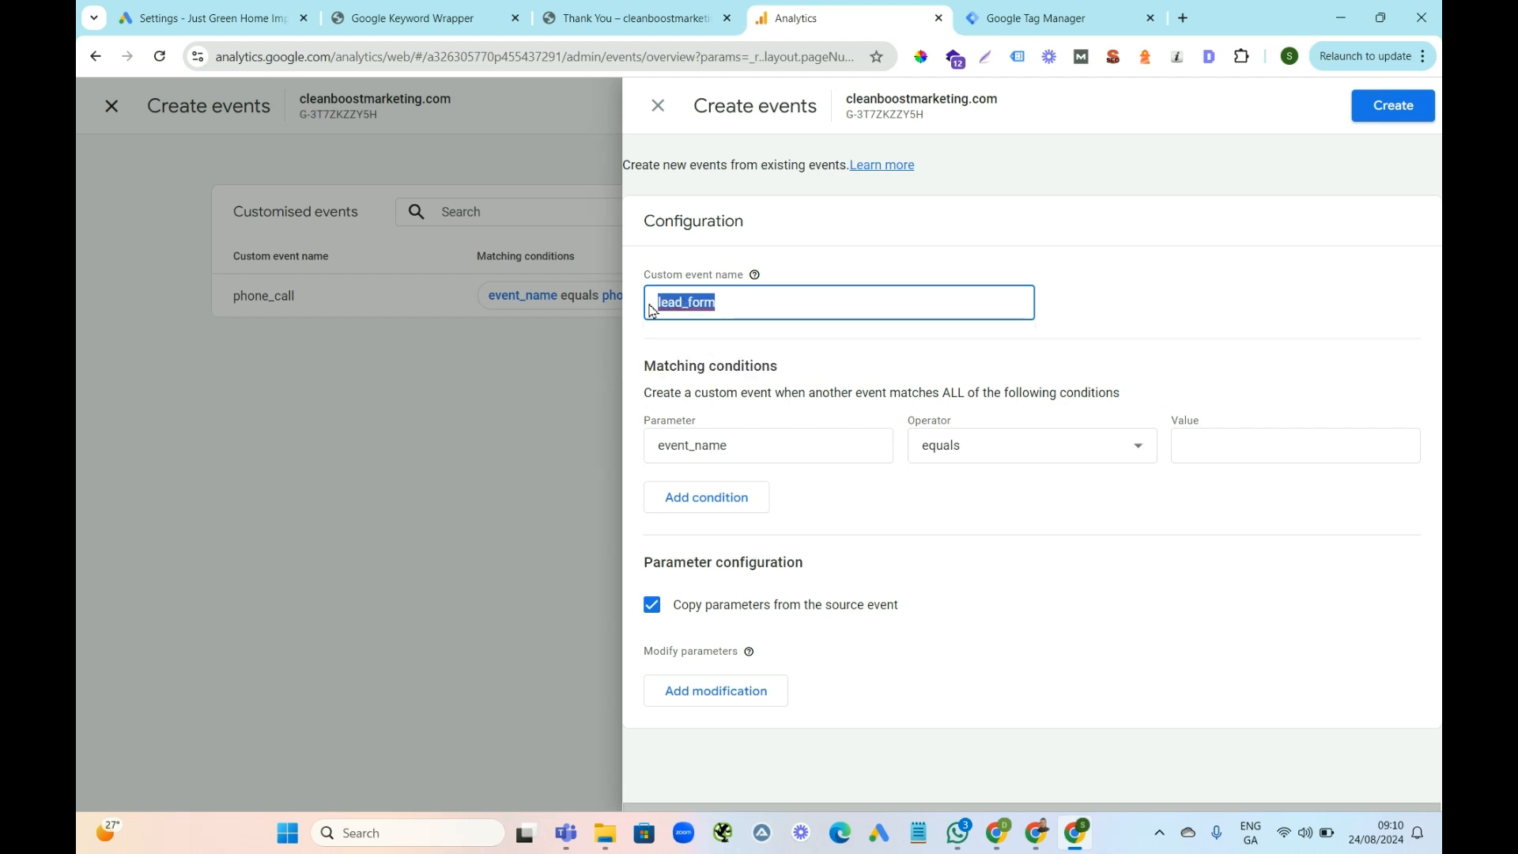
{"action": "left_click", "coordinate": [1188, 445]}
{"action": "key", "text": "ctrl+v"}
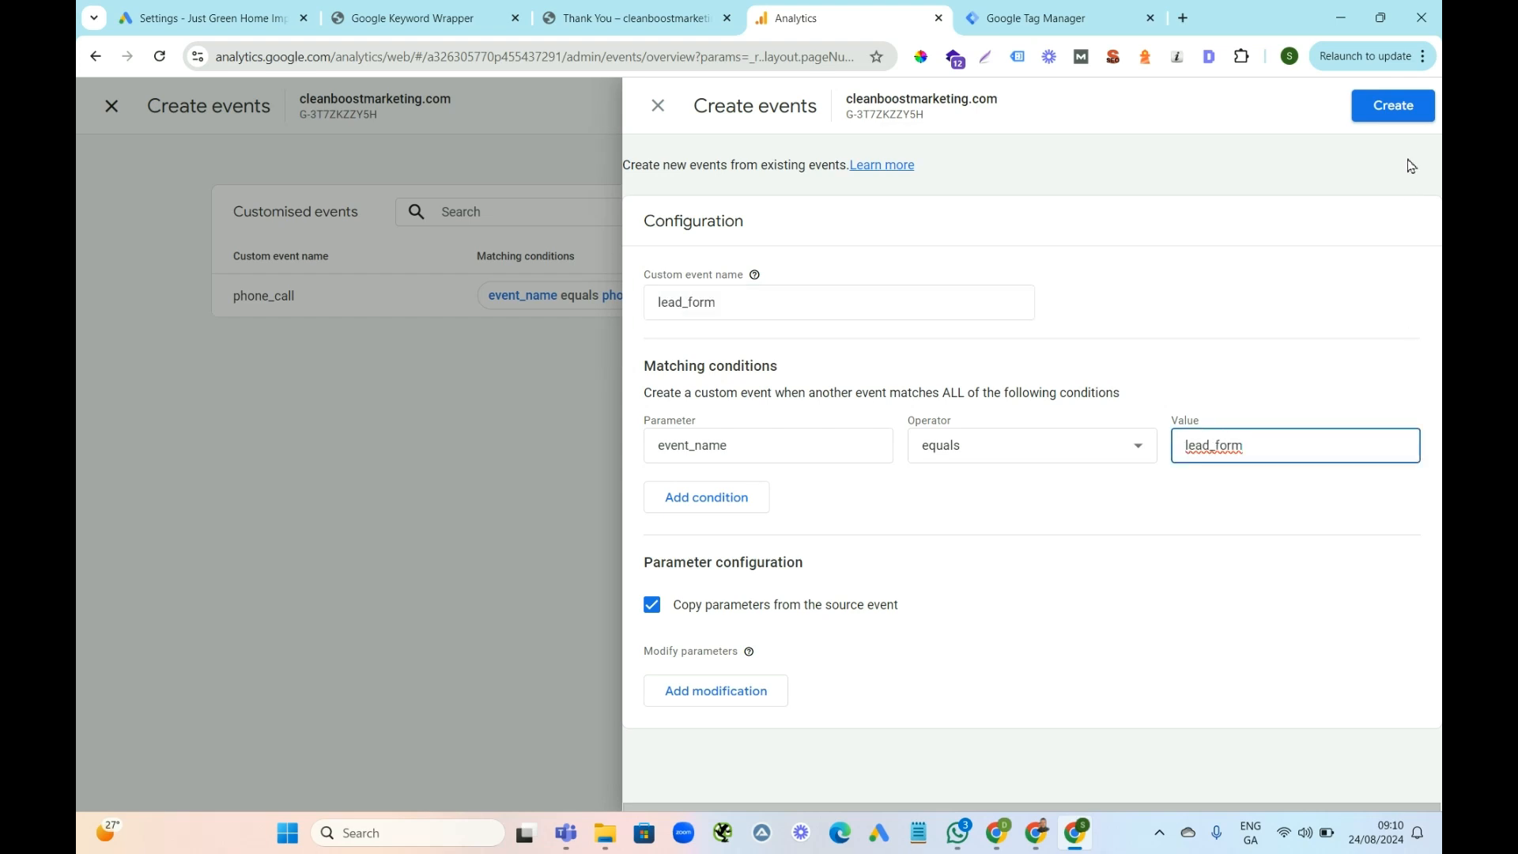
{"action": "left_click", "coordinate": [1394, 111]}
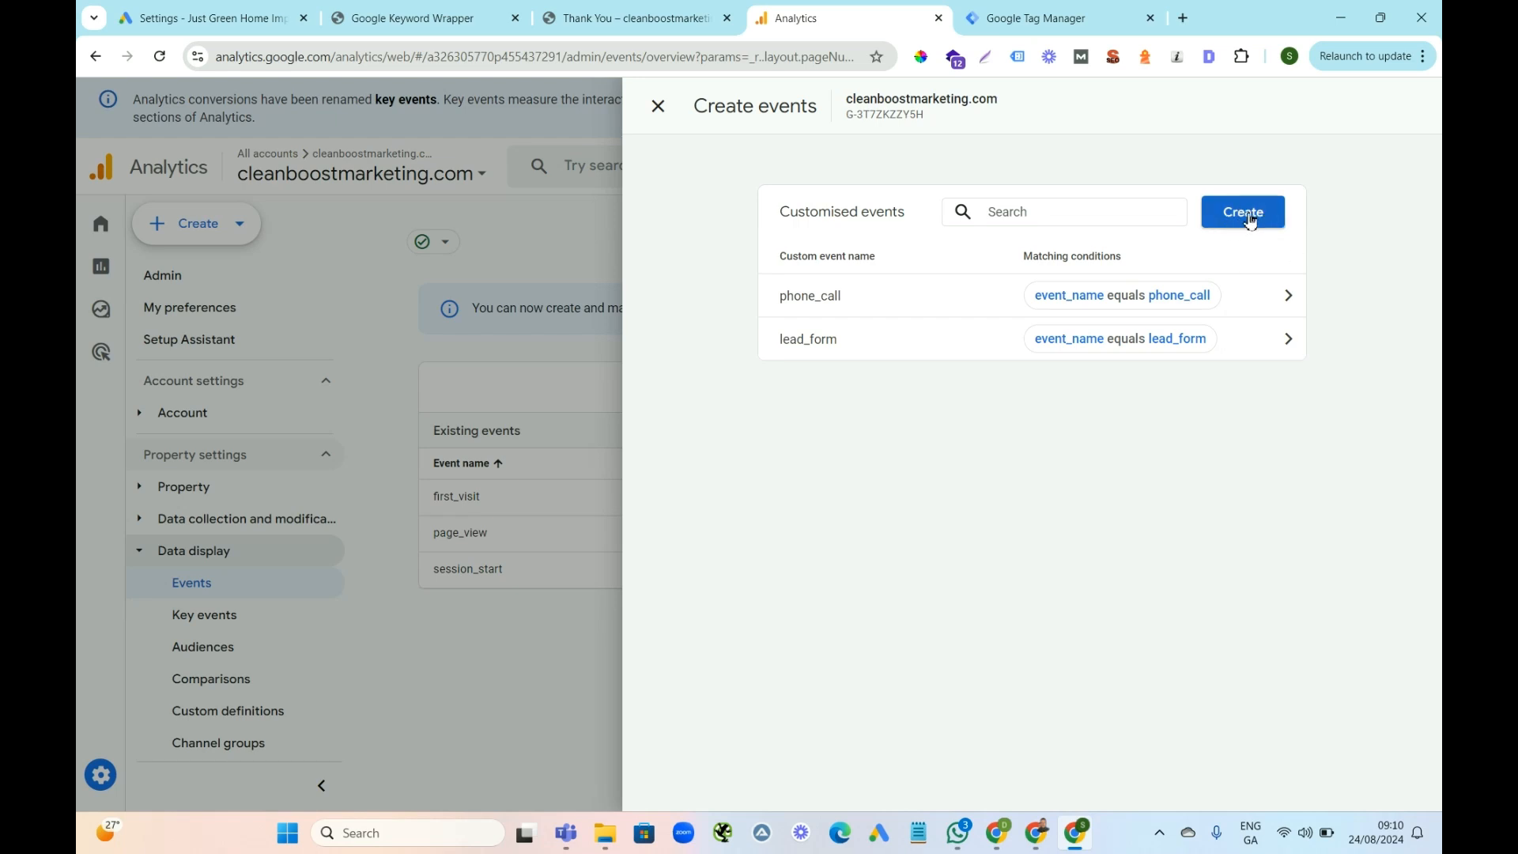
Create a custom event named whatsapp_us that matches event_name equals whatsapp_us, and close the custom events list
{"action": "left_click", "coordinate": [1249, 221]}
{"action": "left_click", "coordinate": [736, 309]}
{"action": "type", "text": "whatsapp"}
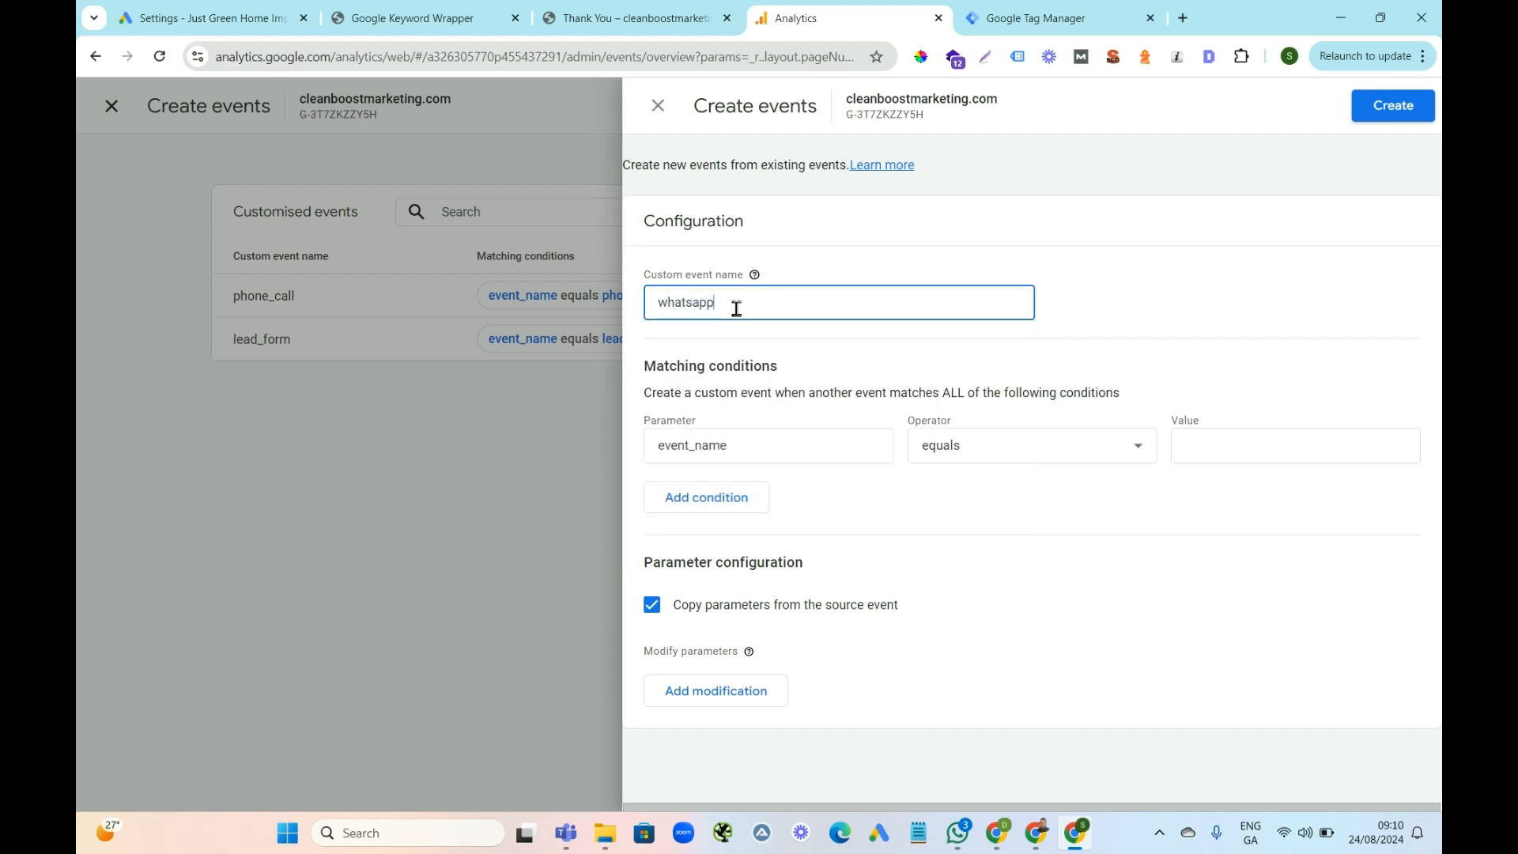
{"action": "type", "text": "_us"}
{"action": "left_click_drag", "start_coordinate": [738, 307], "coordinate": [662, 304]}
{"action": "key", "text": "ctrl+c"}
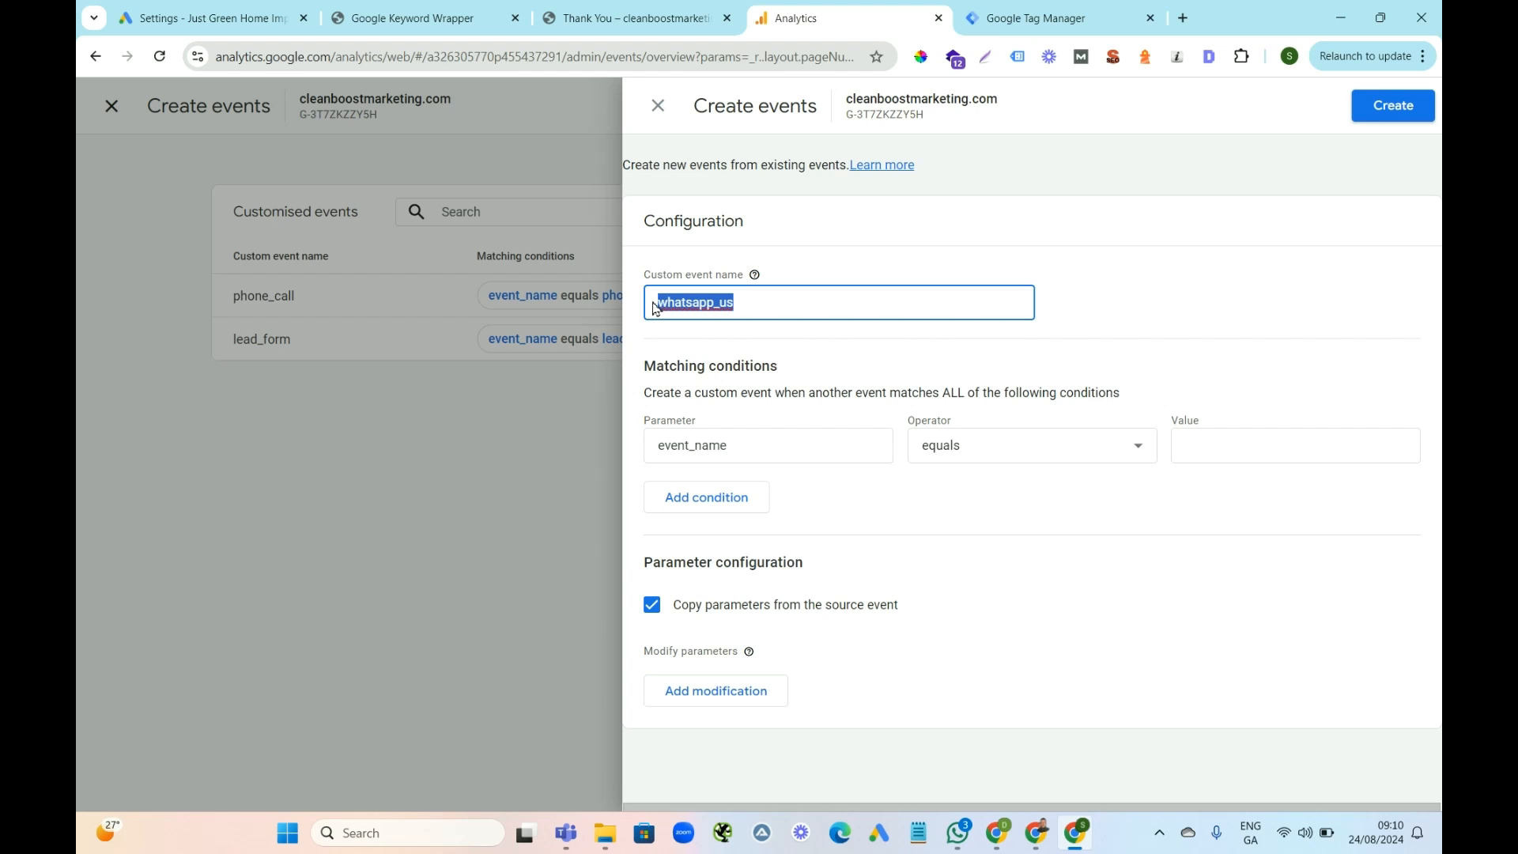
{"action": "left_click", "coordinate": [1200, 452]}
{"action": "key", "text": "ctrl+v"}
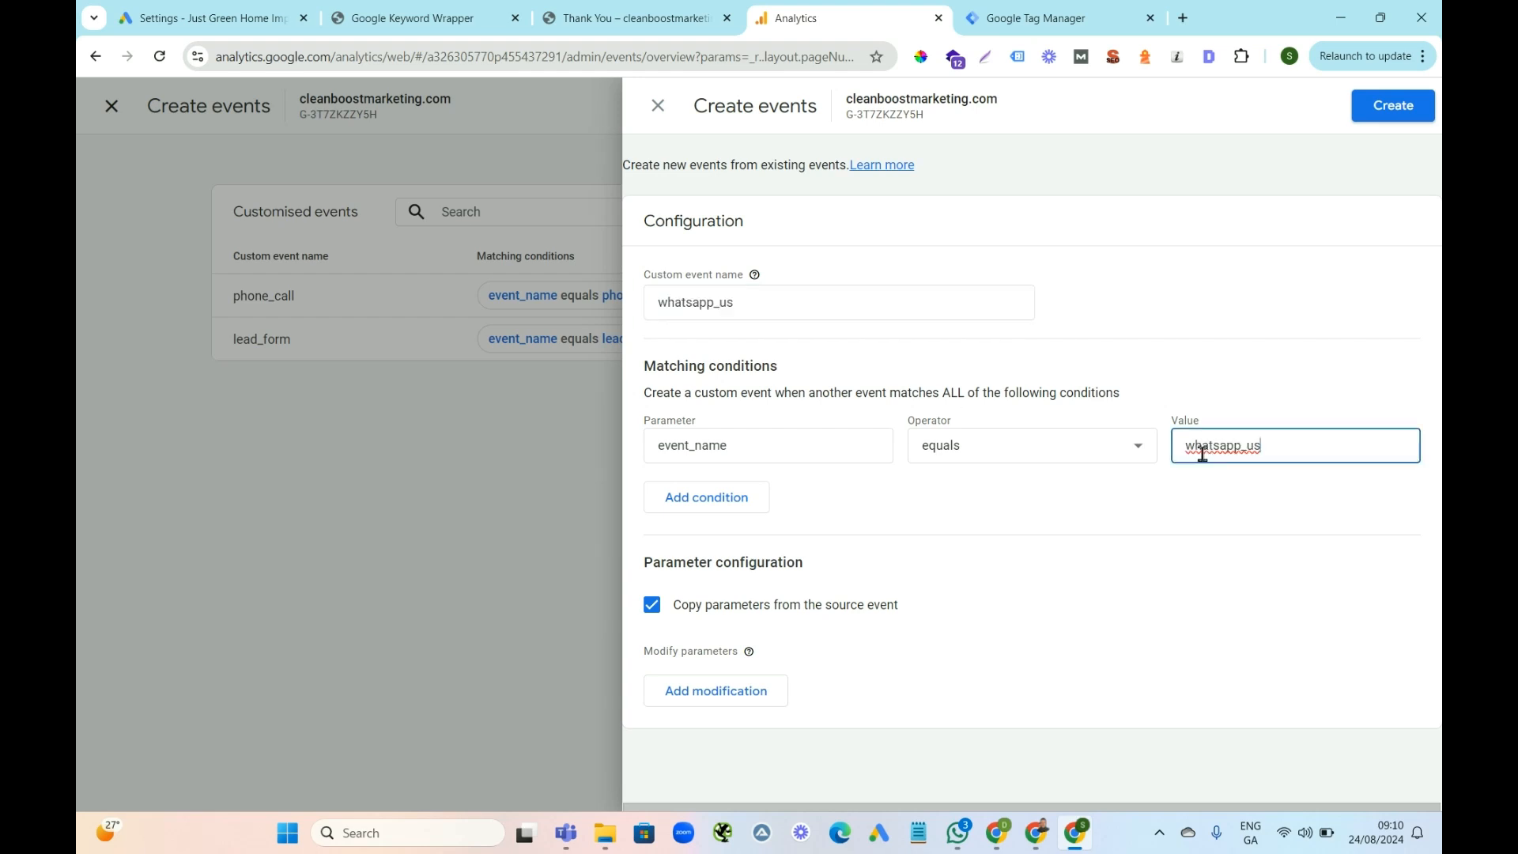
{"action": "left_click", "coordinate": [1394, 119]}
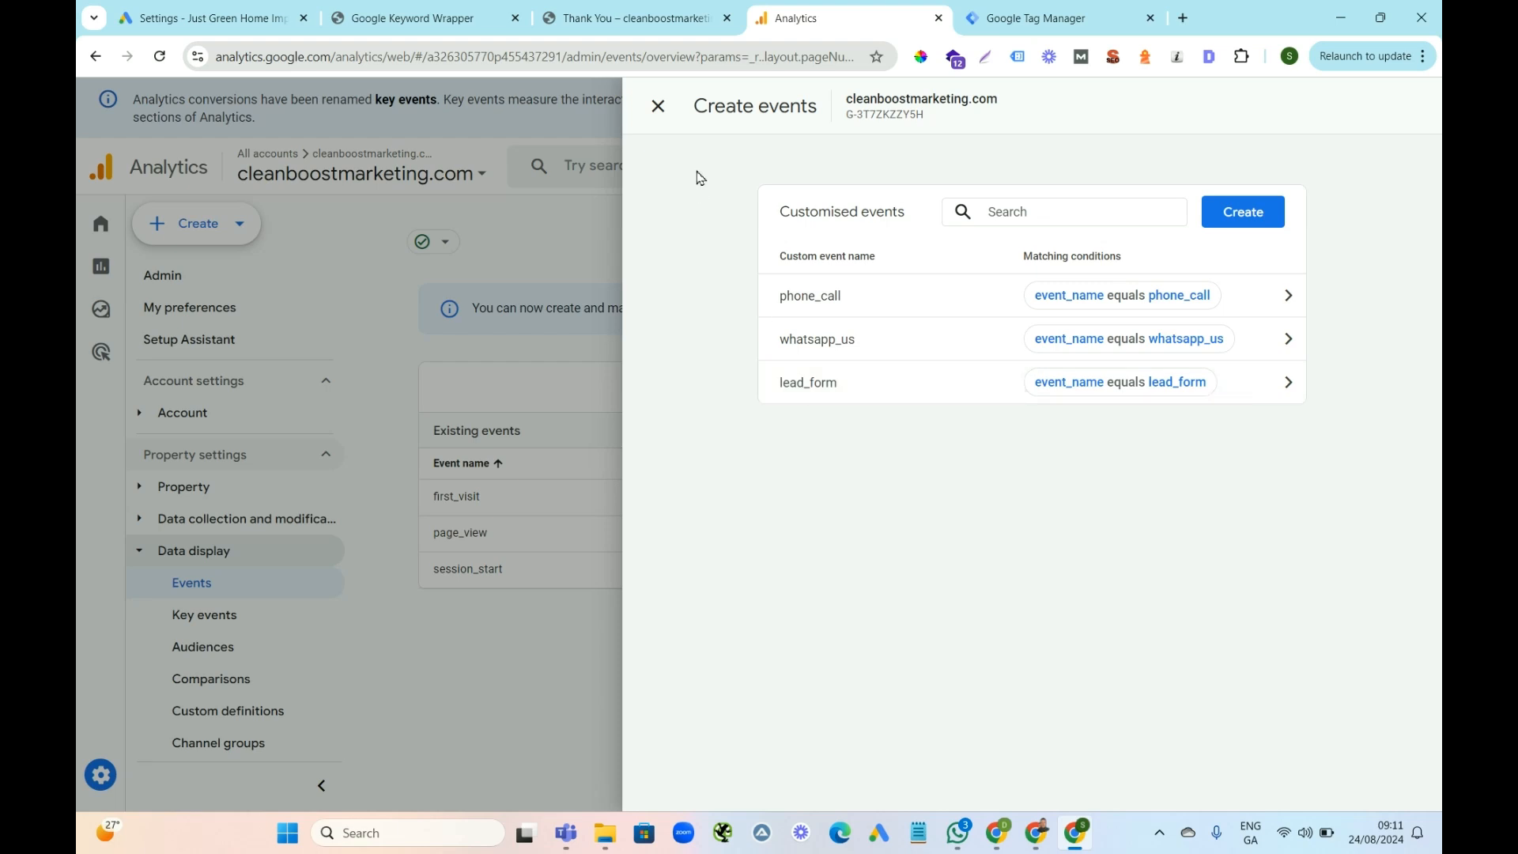
{"action": "left_click", "coordinate": [659, 107]}
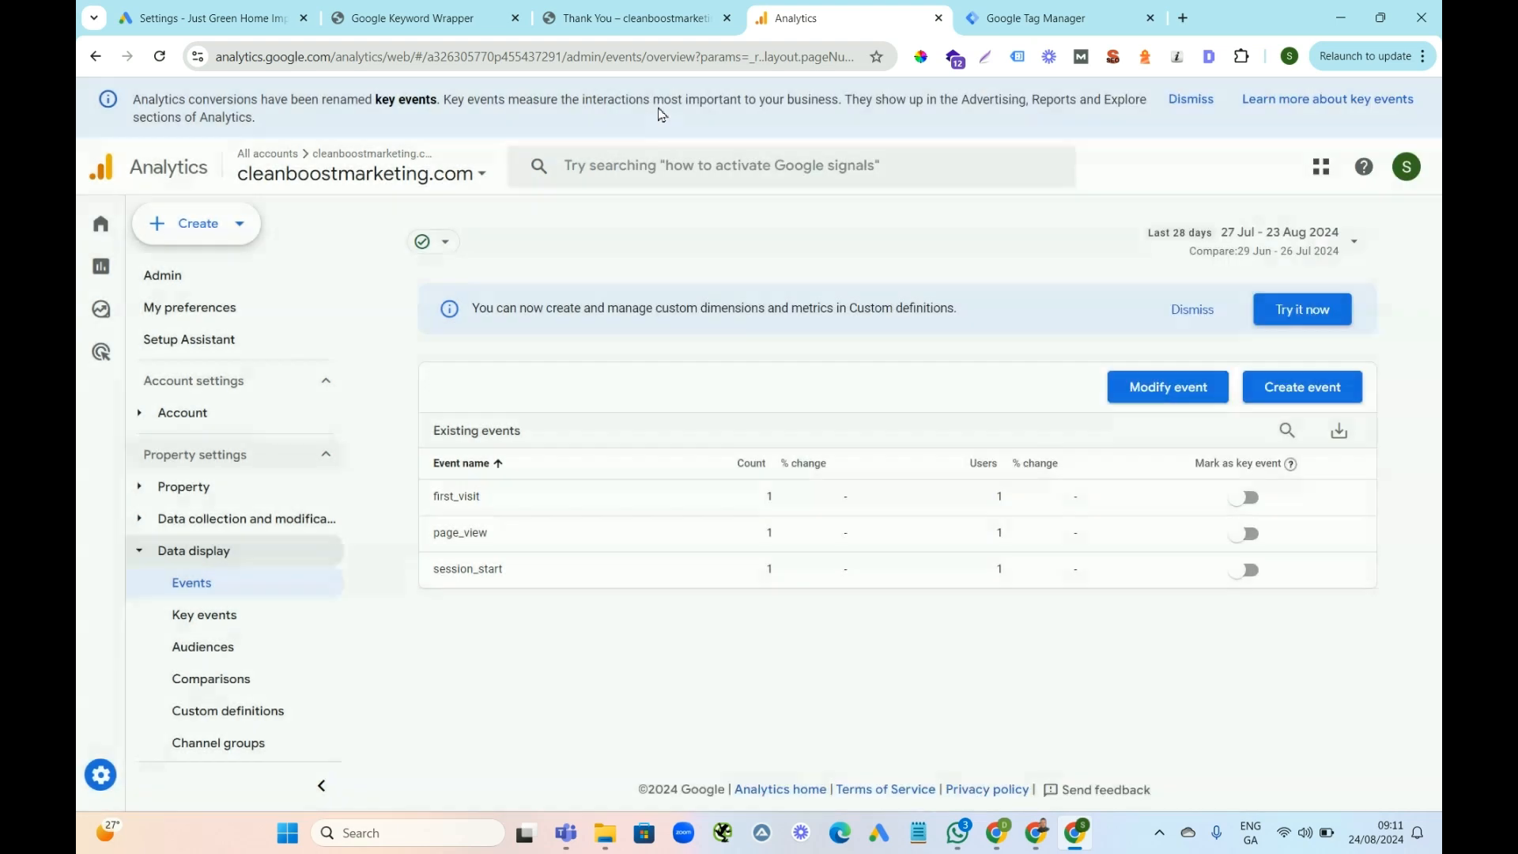
Open the property's Key events settings and add phone_call as a new key event
{"action": "left_click", "coordinate": [207, 616]}
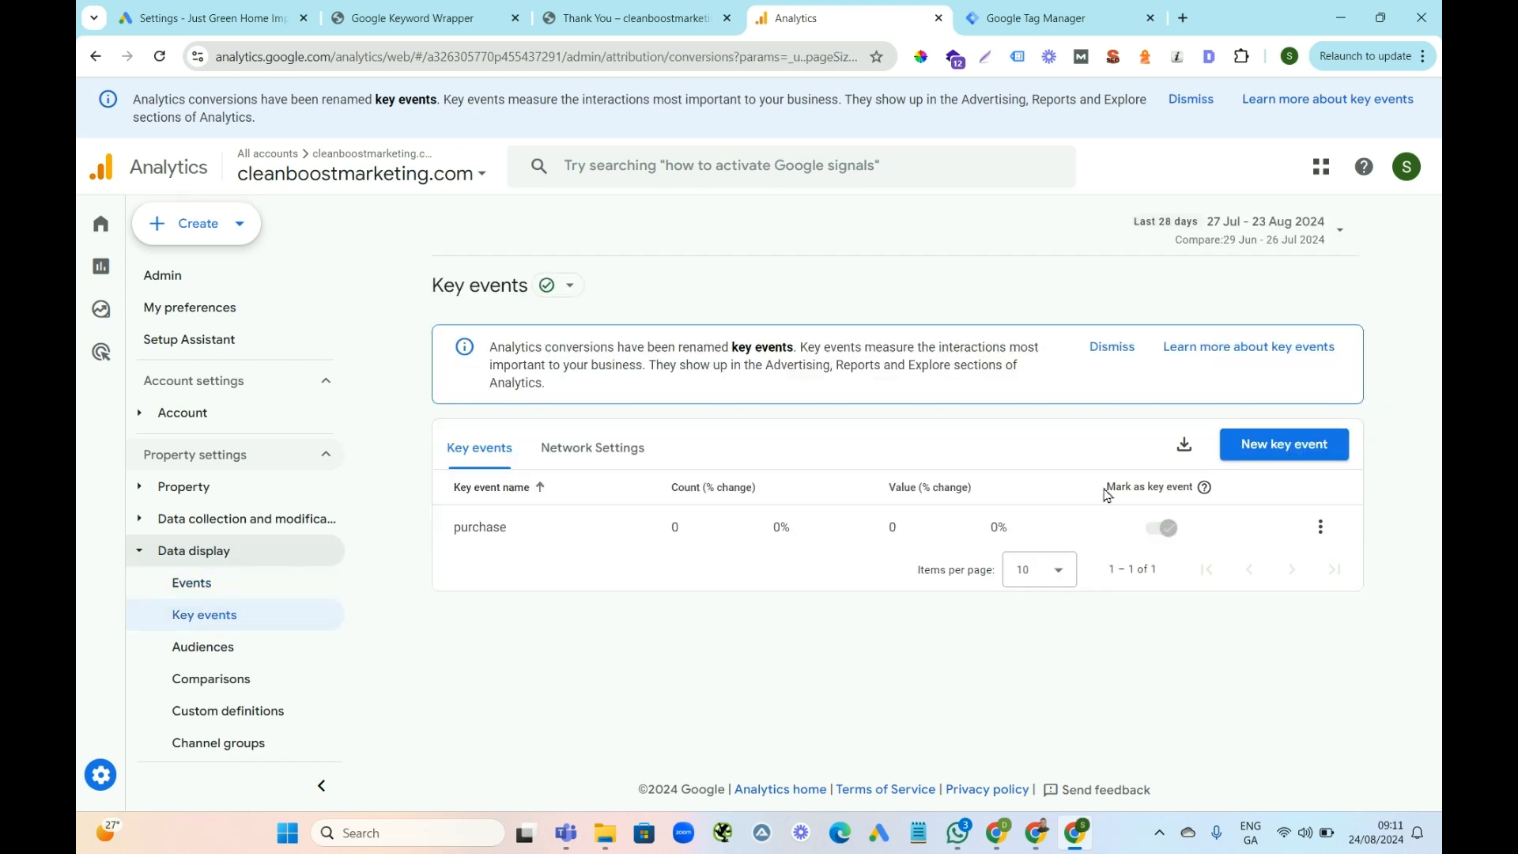
{"action": "left_click", "coordinate": [1275, 448]}
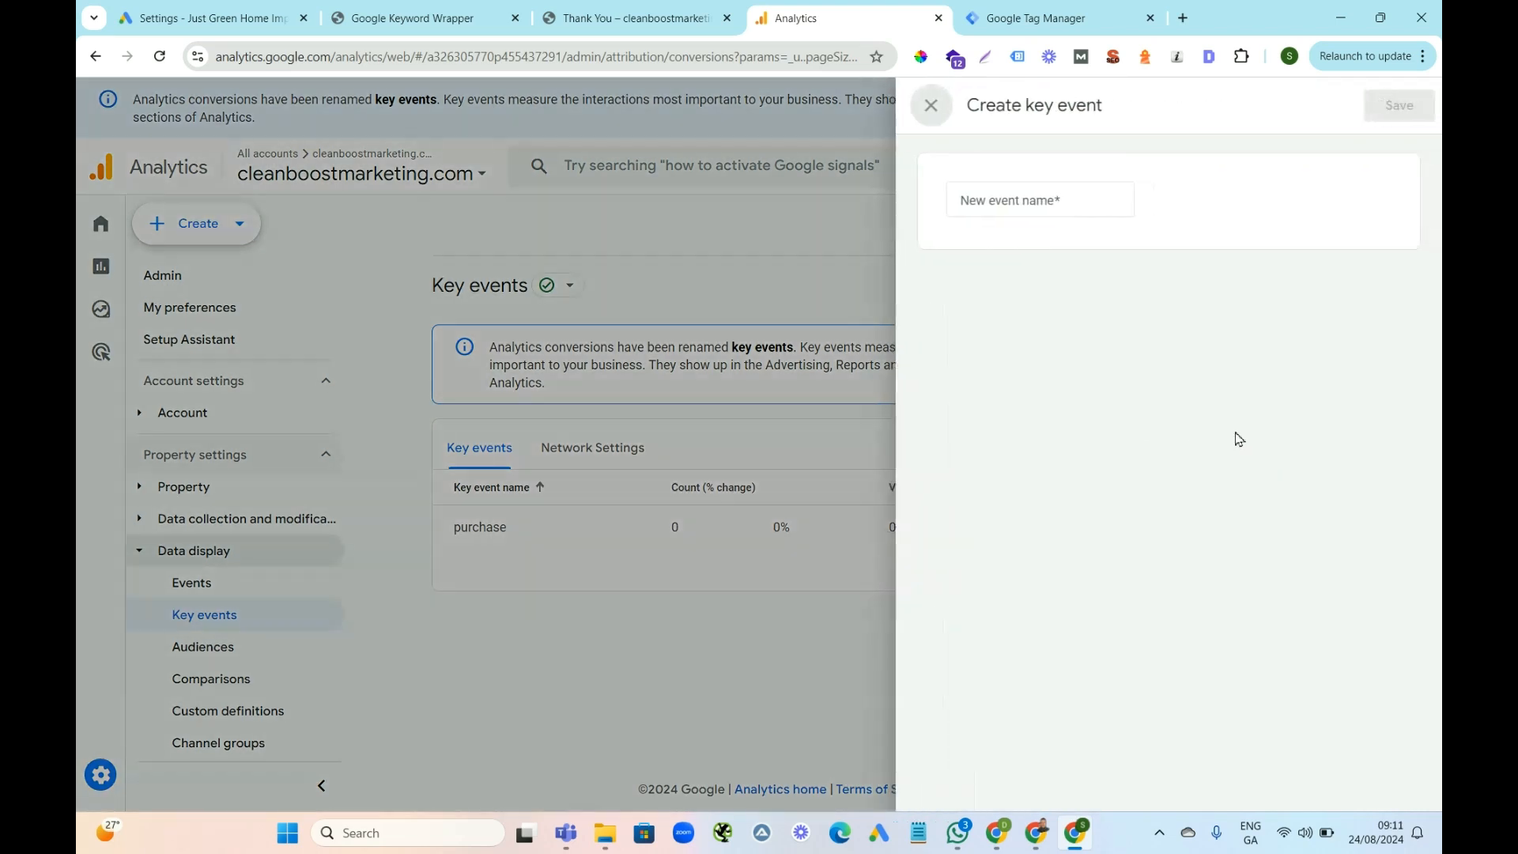
{"action": "type", "text": "phone_call"}
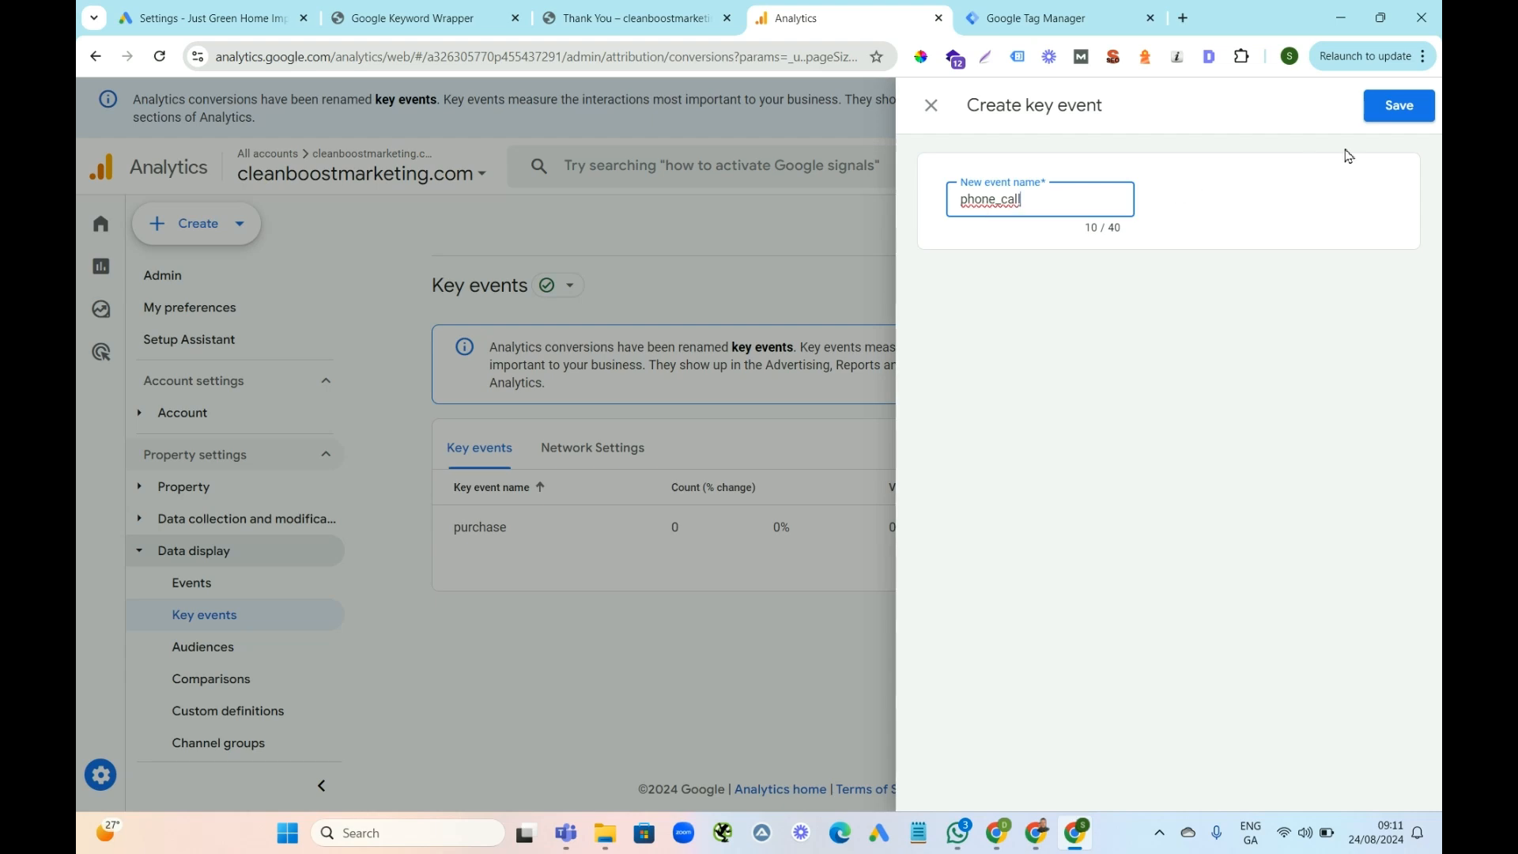
{"action": "left_click", "coordinate": [1397, 115]}
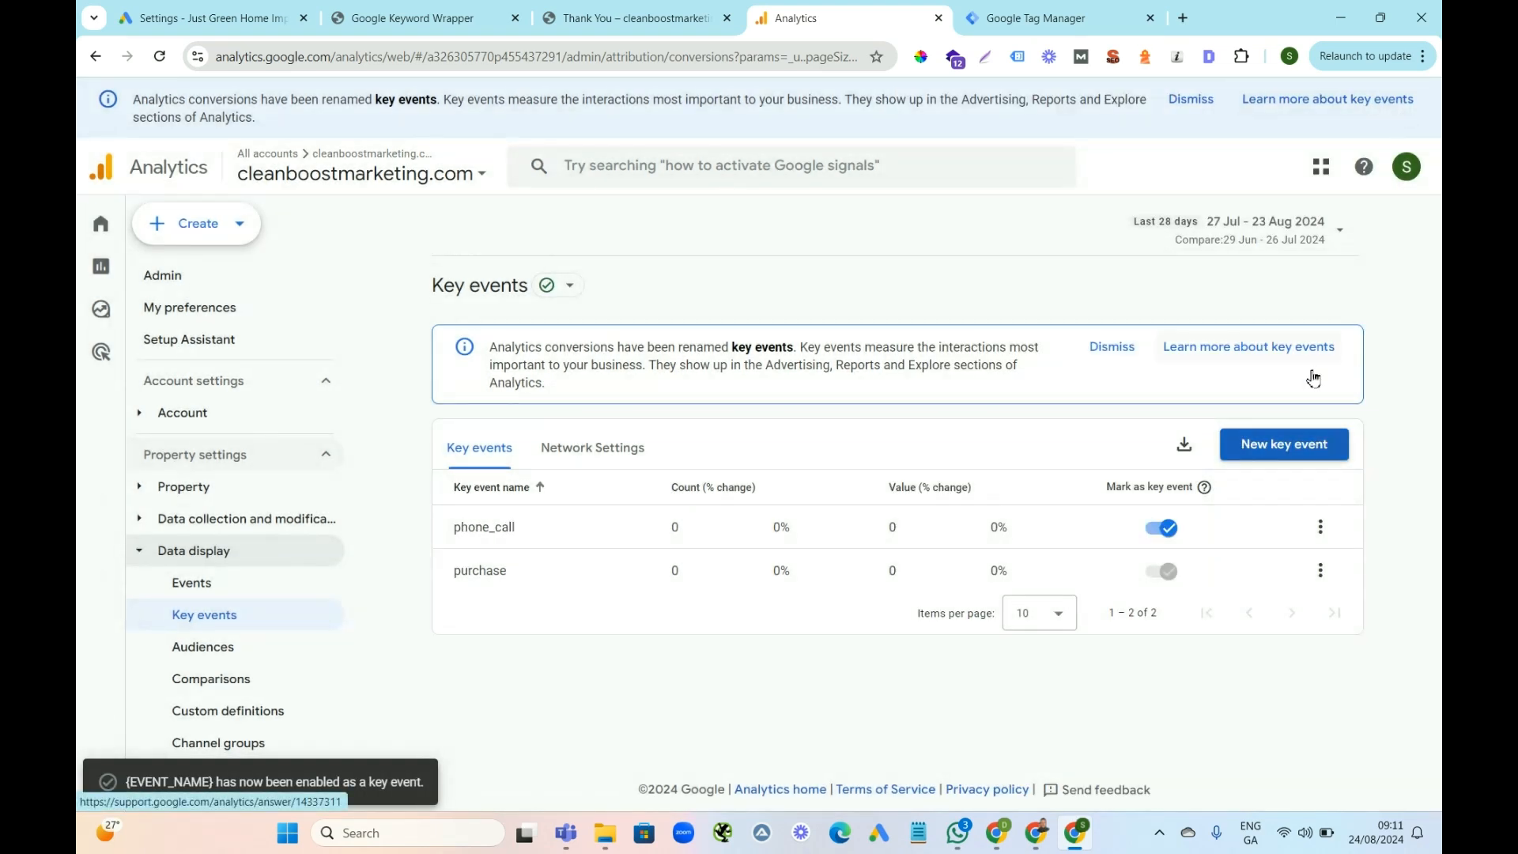
Add lead_form as a new key event and save it
{"action": "left_click", "coordinate": [1275, 446]}
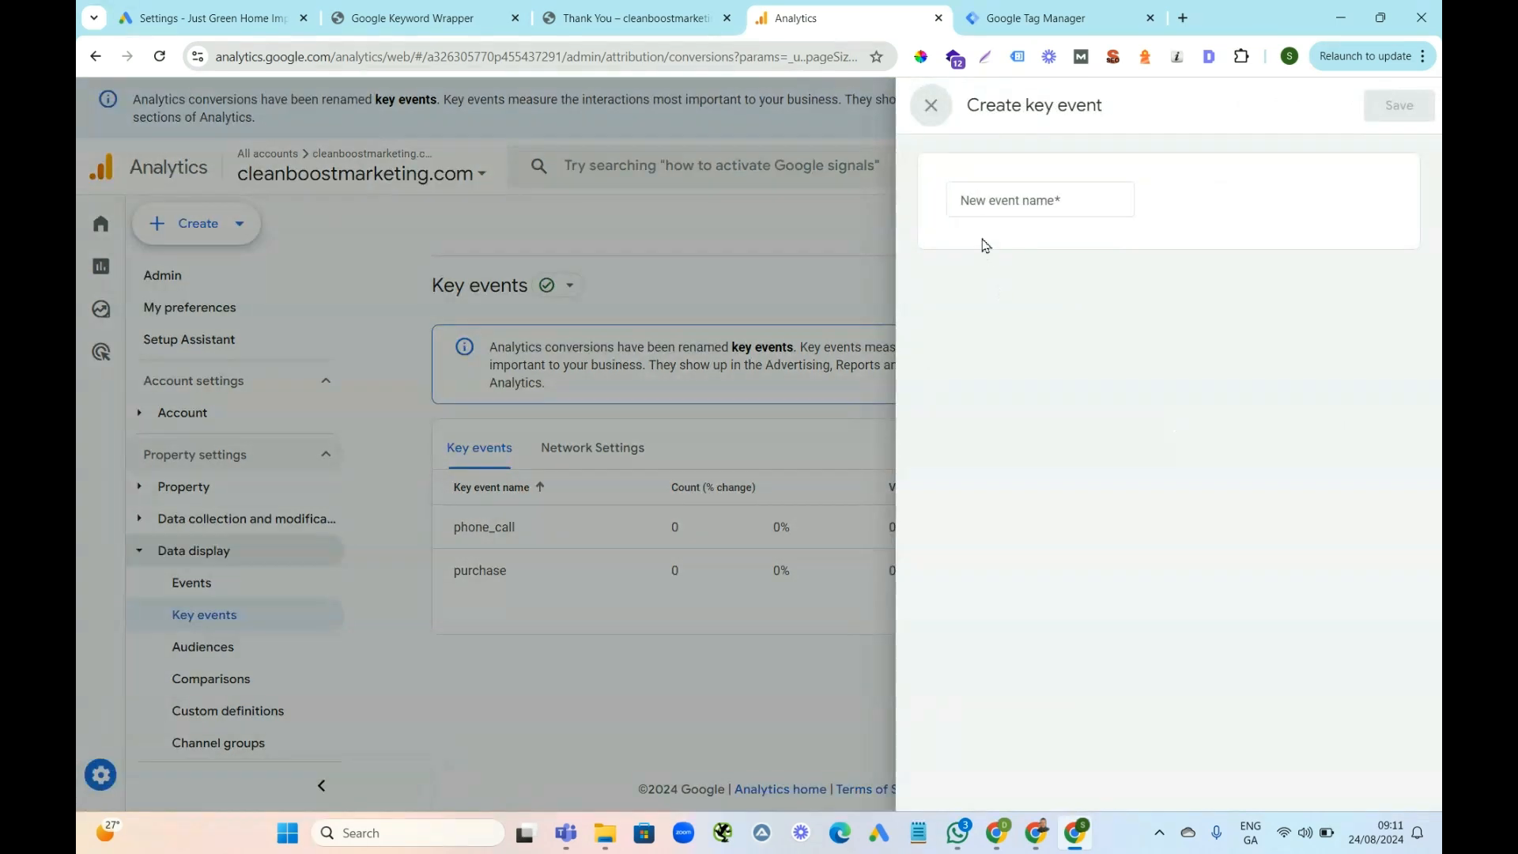
{"action": "left_click", "coordinate": [974, 202]}
{"action": "type", "text": "lead_fo"}
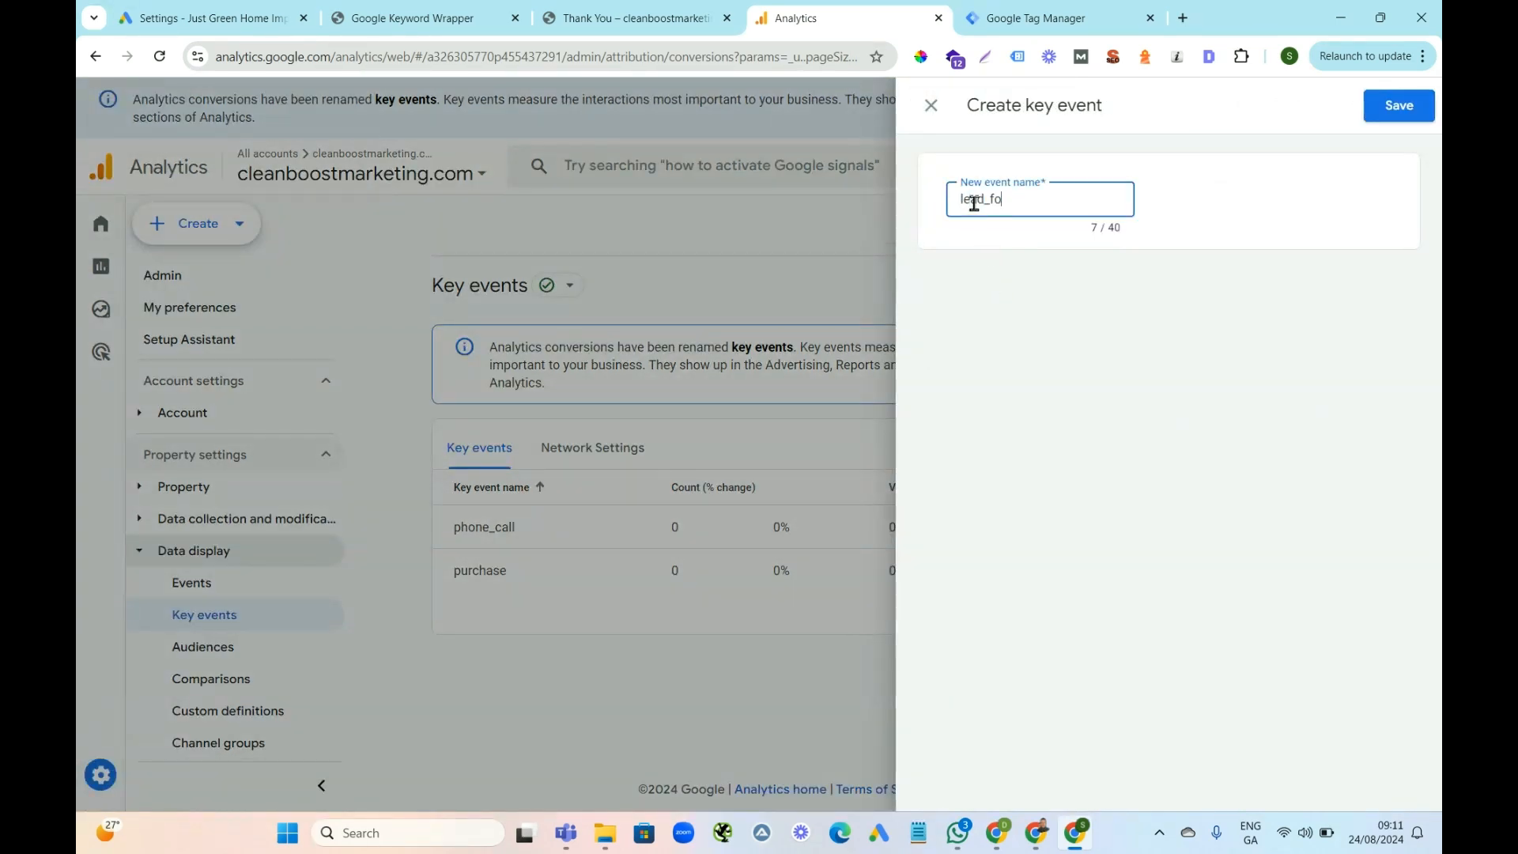
{"action": "type", "text": "rm"}
{"action": "left_click", "coordinate": [1402, 111]}
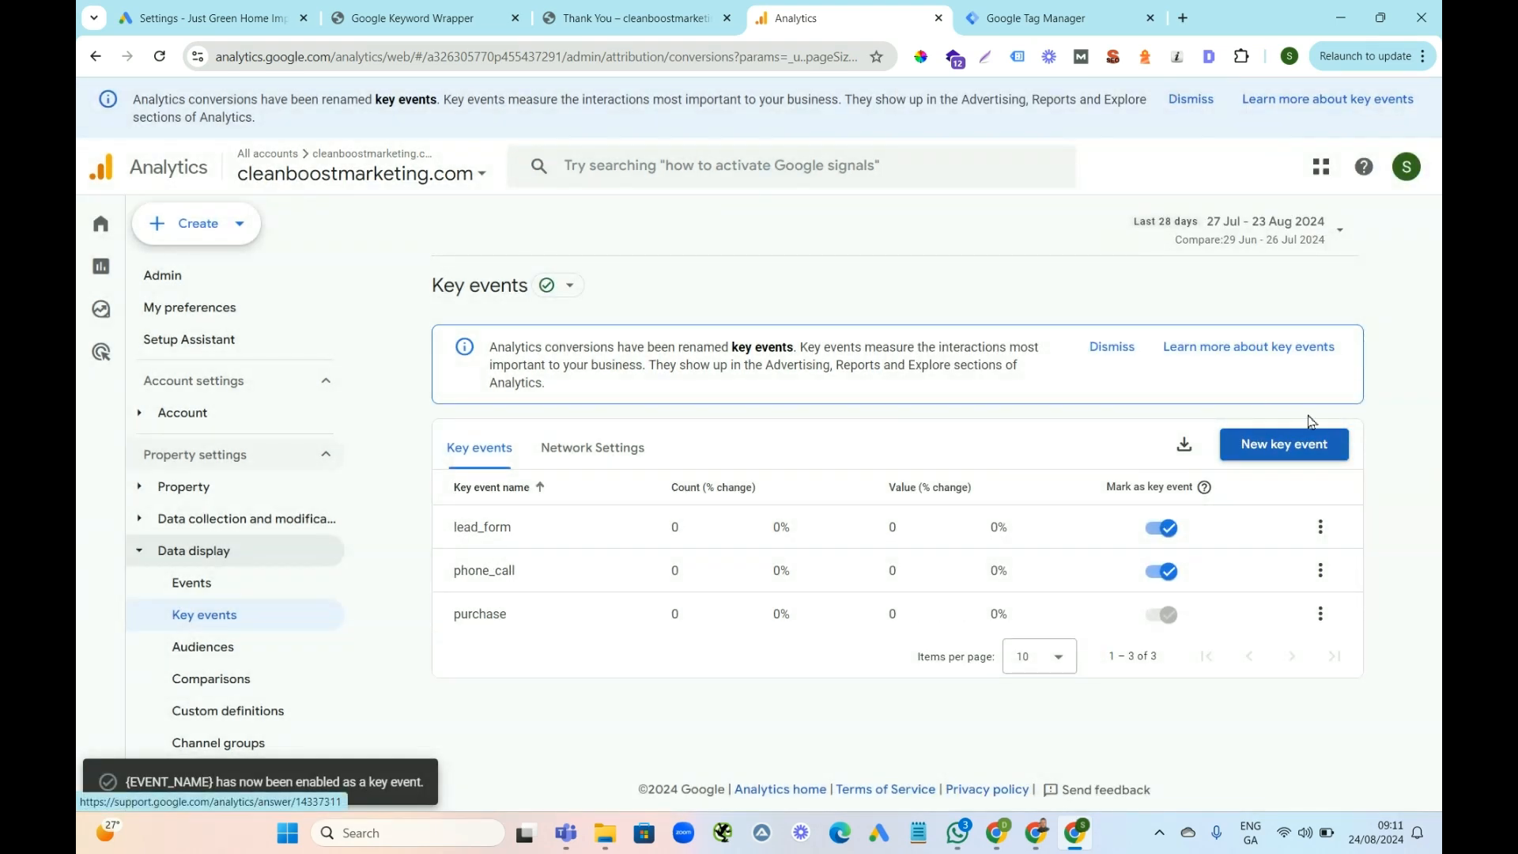
Add whatsapp_us as a new key event and save it
{"action": "left_click", "coordinate": [1277, 446]}
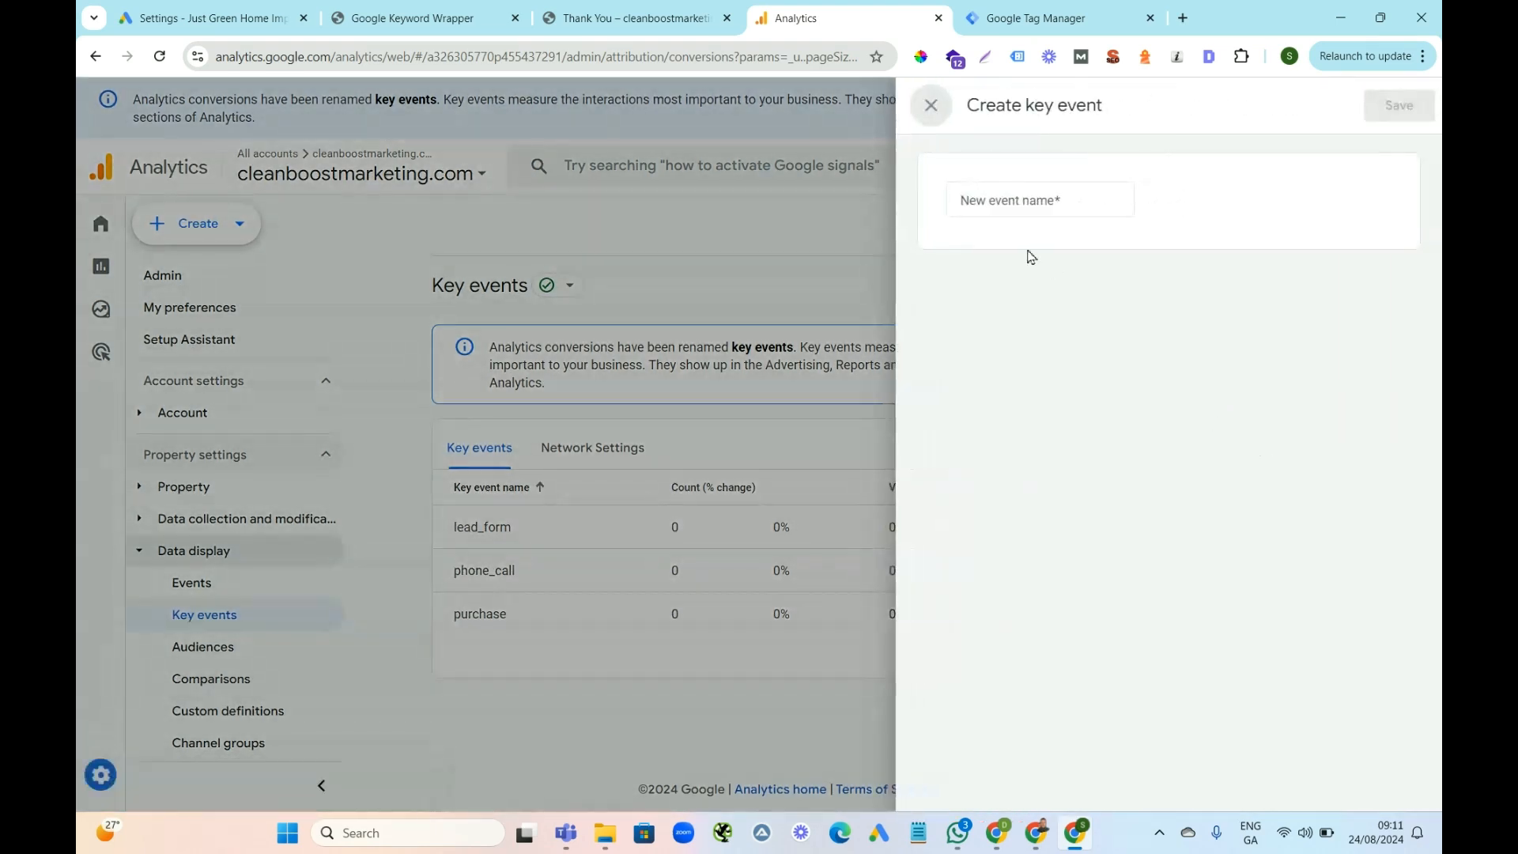
{"action": "left_click", "coordinate": [980, 206]}
{"action": "type", "text": "whatsapp_us"}
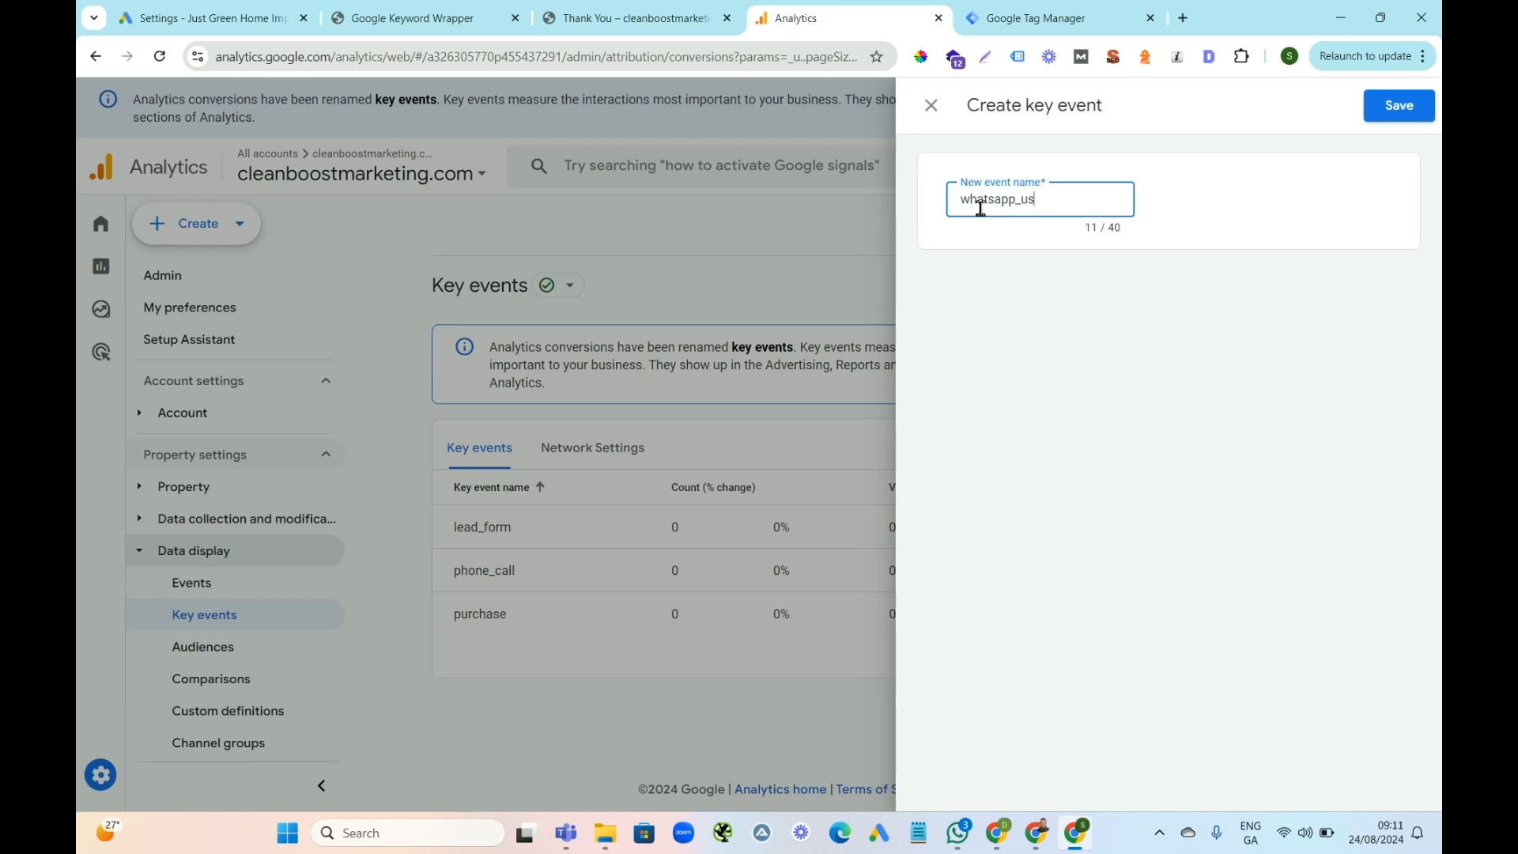
{"action": "left_click", "coordinate": [1401, 110]}
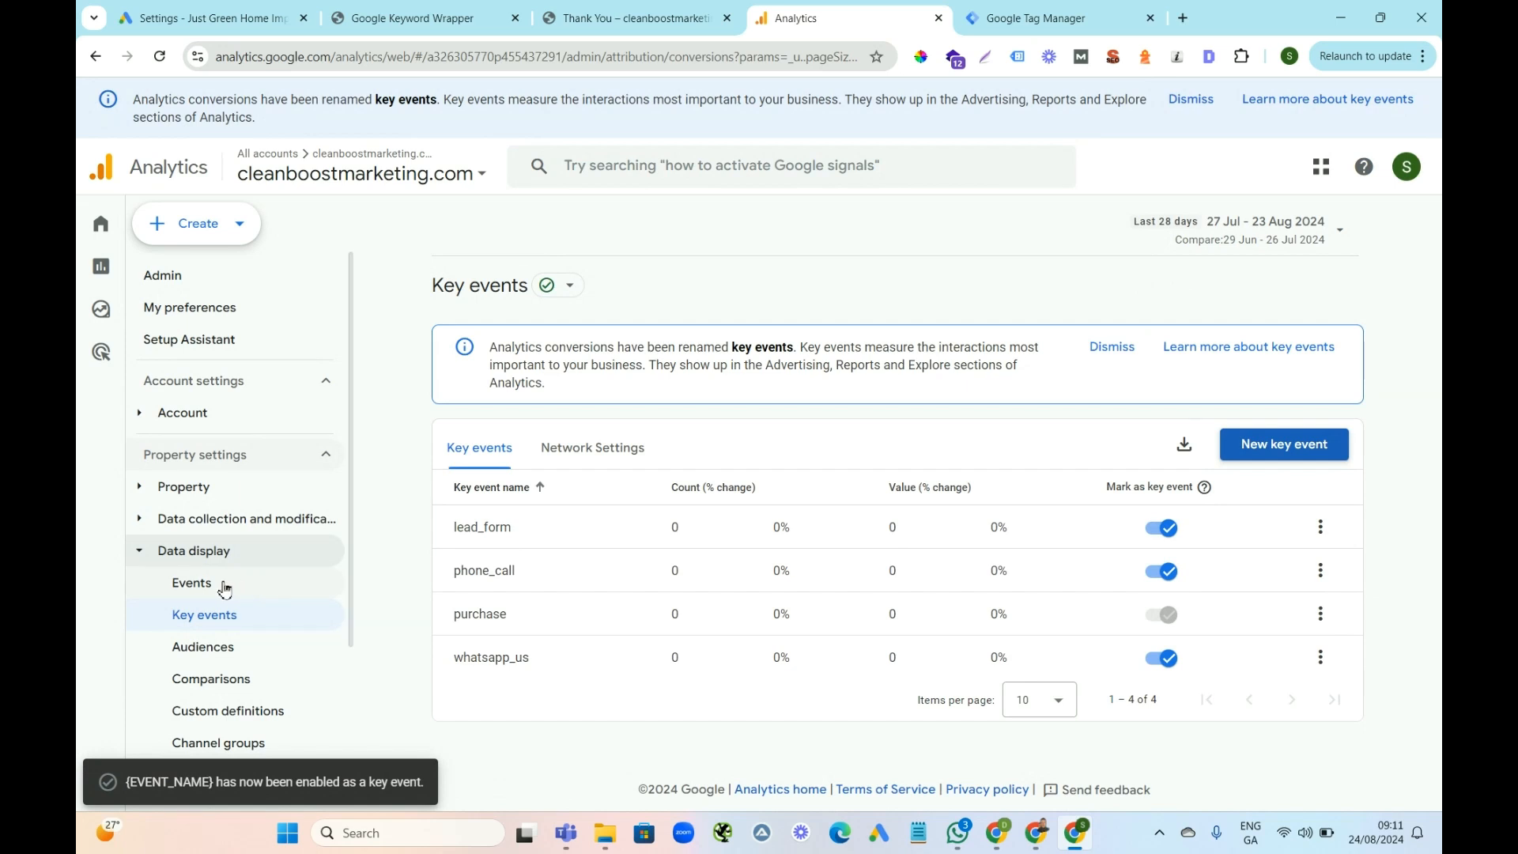
Compare the Events and Key events lists with the contact actions on the website's thank-you and contact pages
{"action": "left_click", "coordinate": [223, 589]}
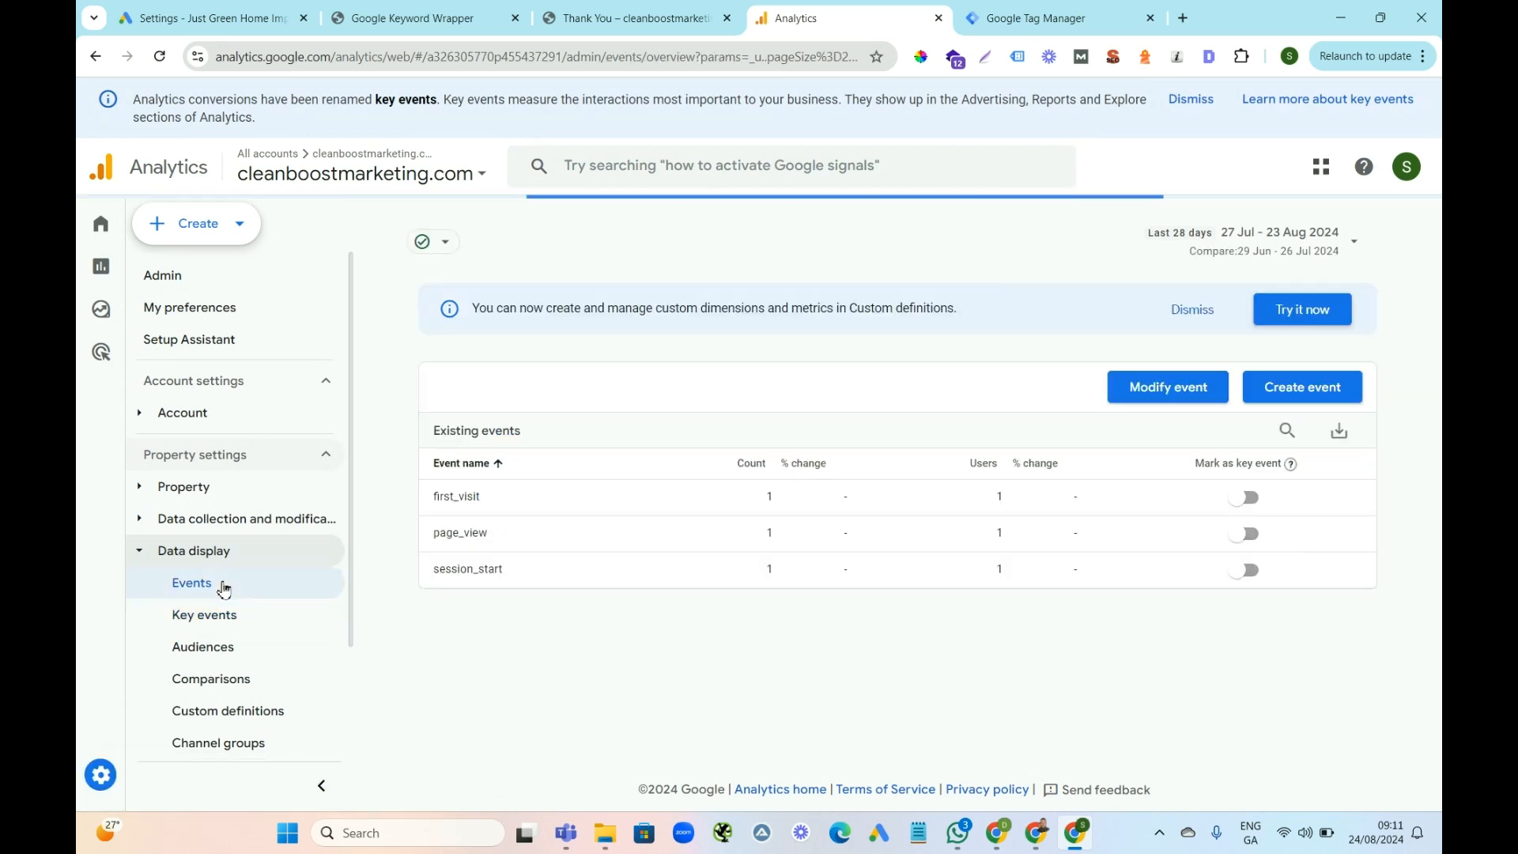
{"action": "left_click", "coordinate": [221, 617]}
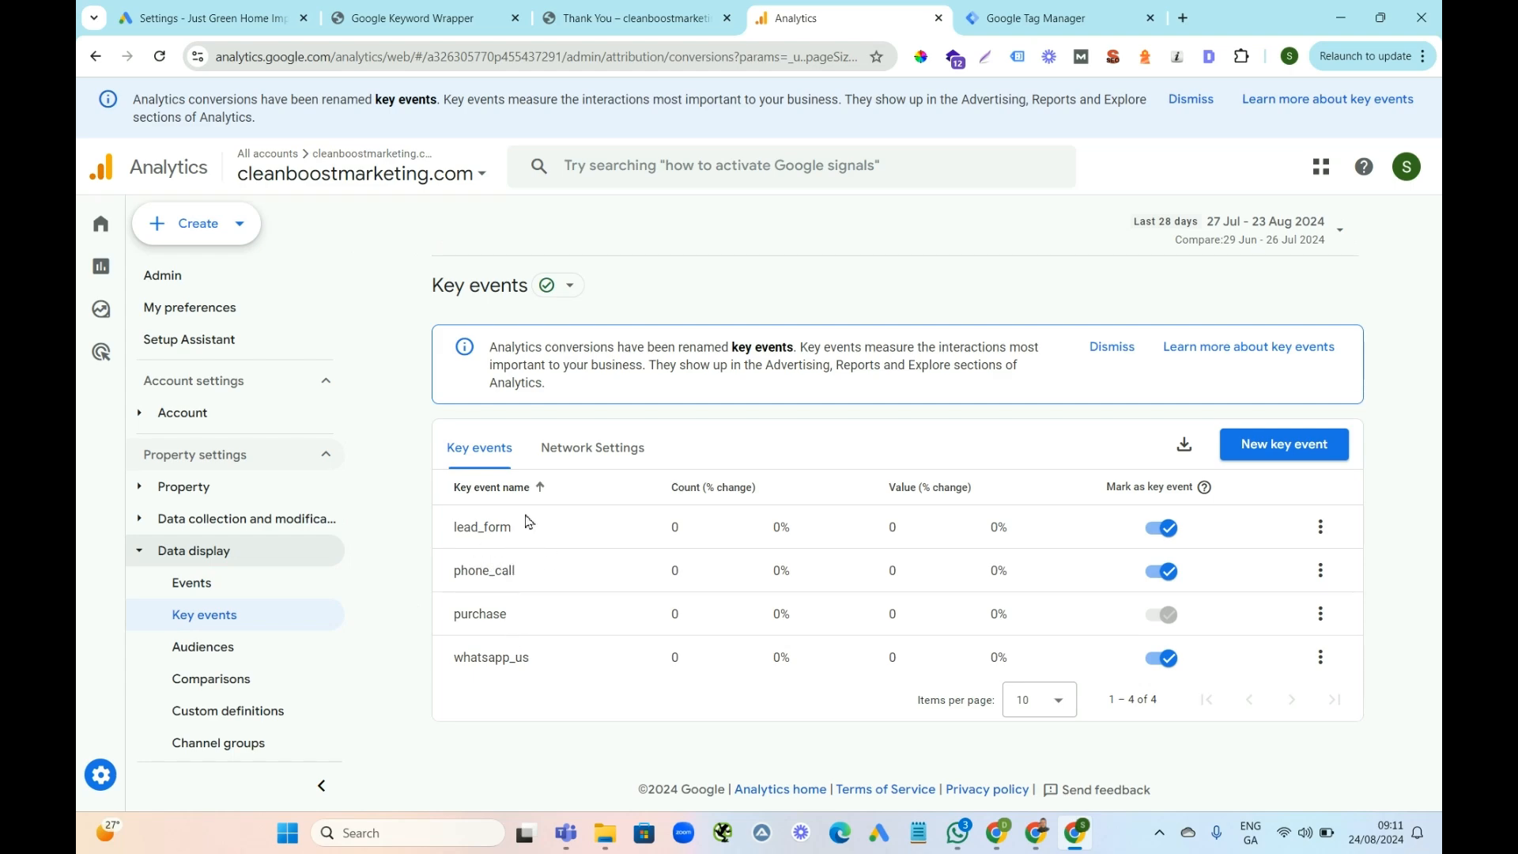
{"action": "left_click", "coordinate": [639, 22]}
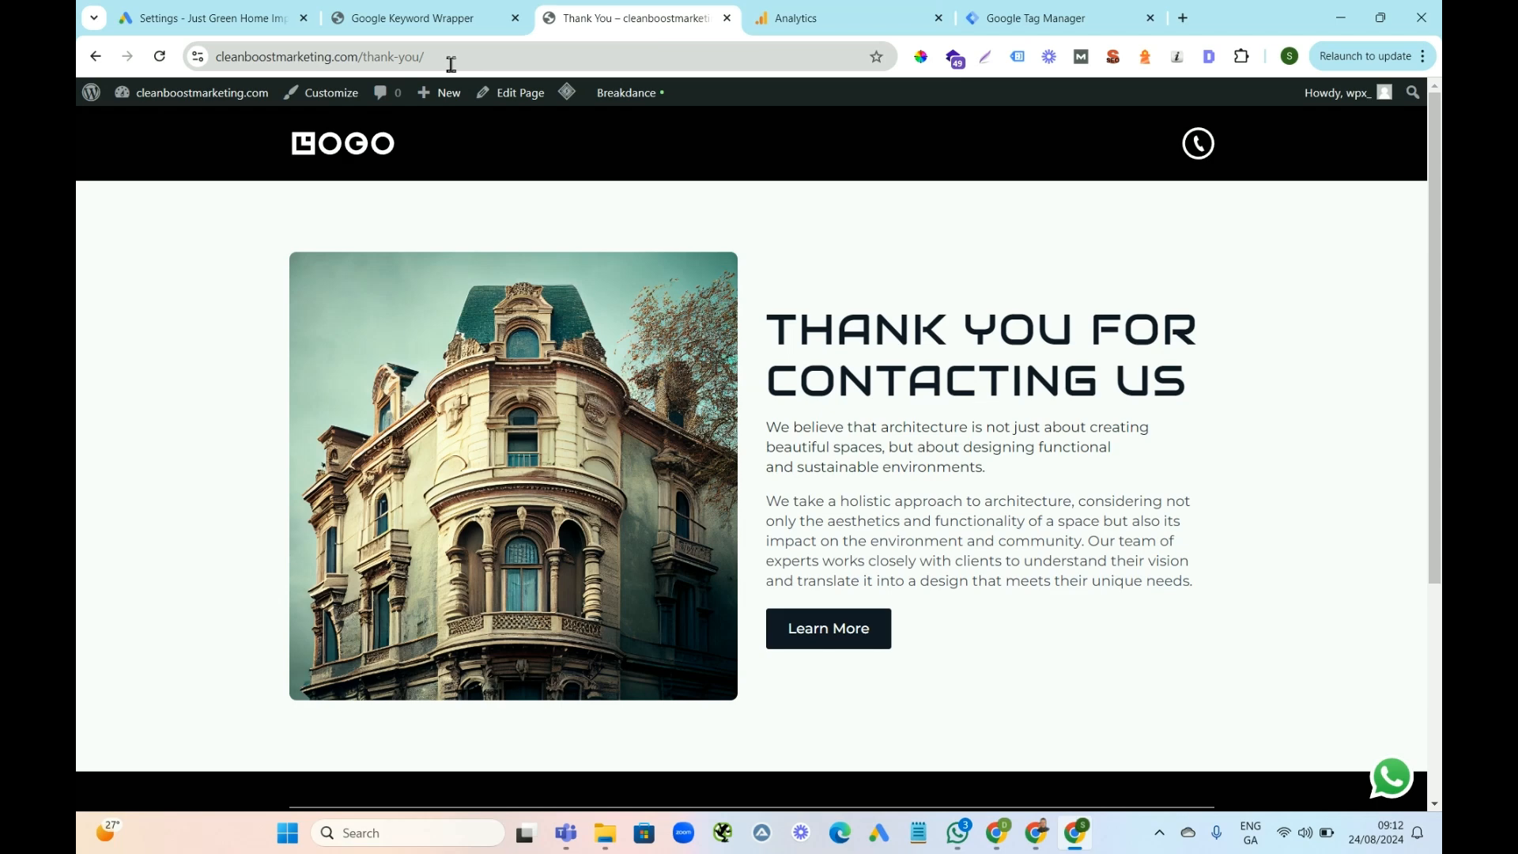
{"action": "left_click", "coordinate": [95, 57]}
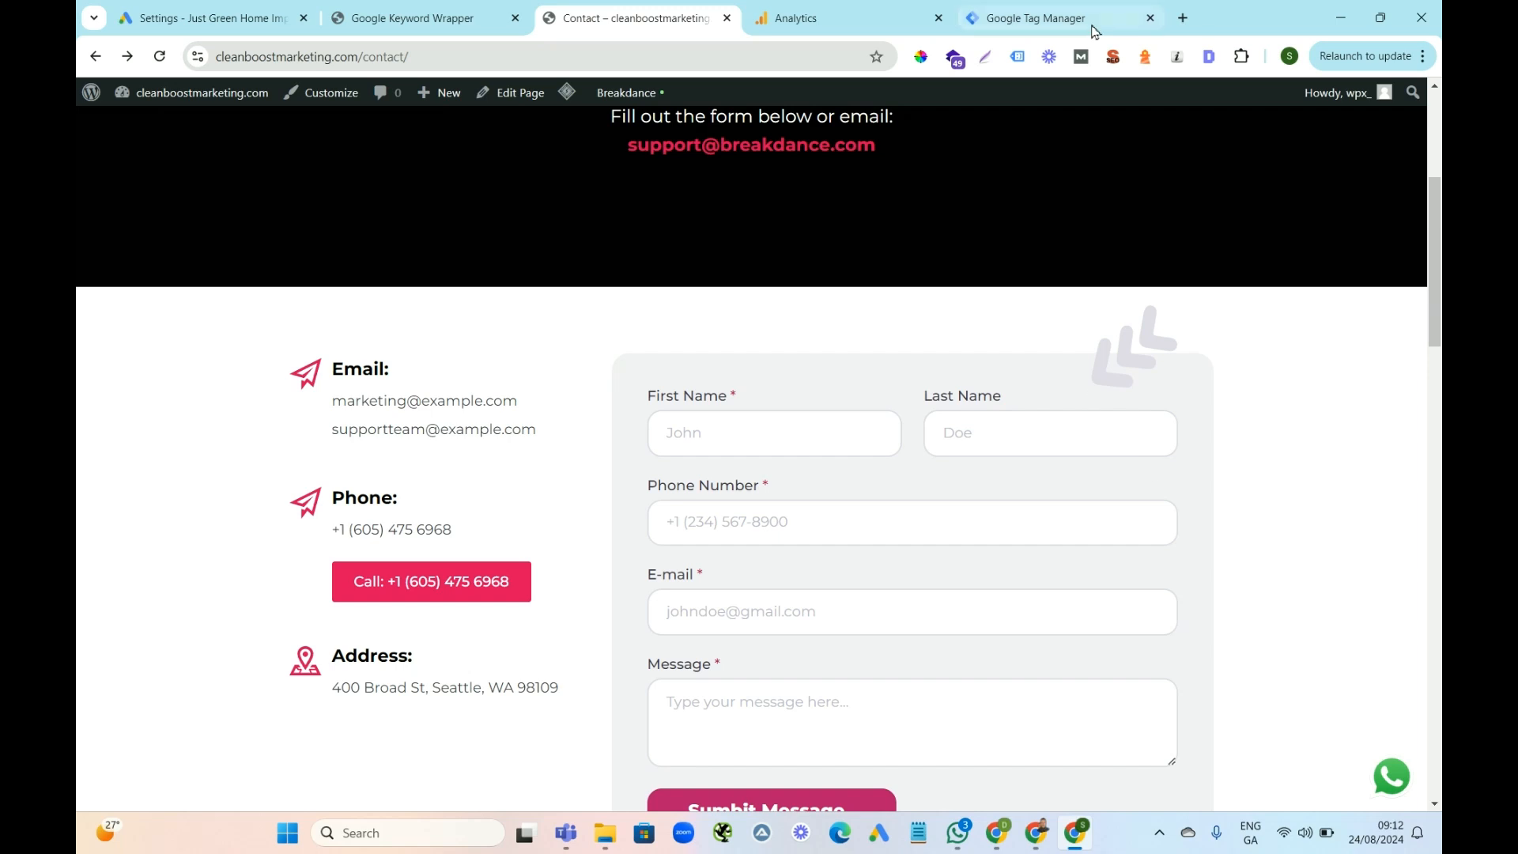
{"action": "left_click", "coordinate": [854, 17]}
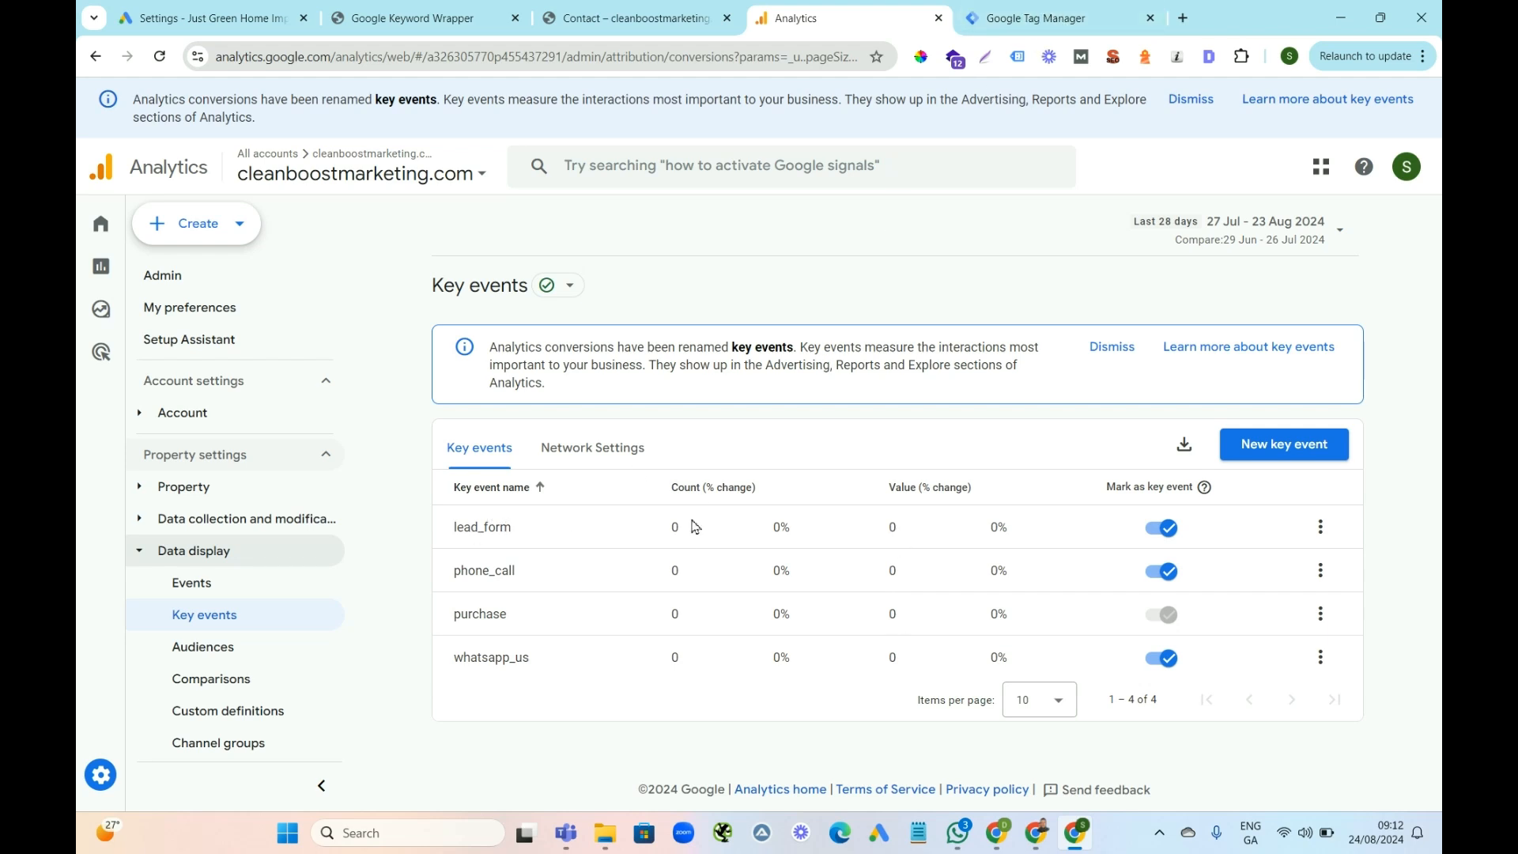
Switch to Tag Manager and review the container's existing triggers and tags
{"action": "mouse_move", "coordinate": [1042, 21]}
{"action": "left_click", "coordinate": [1050, 23]}
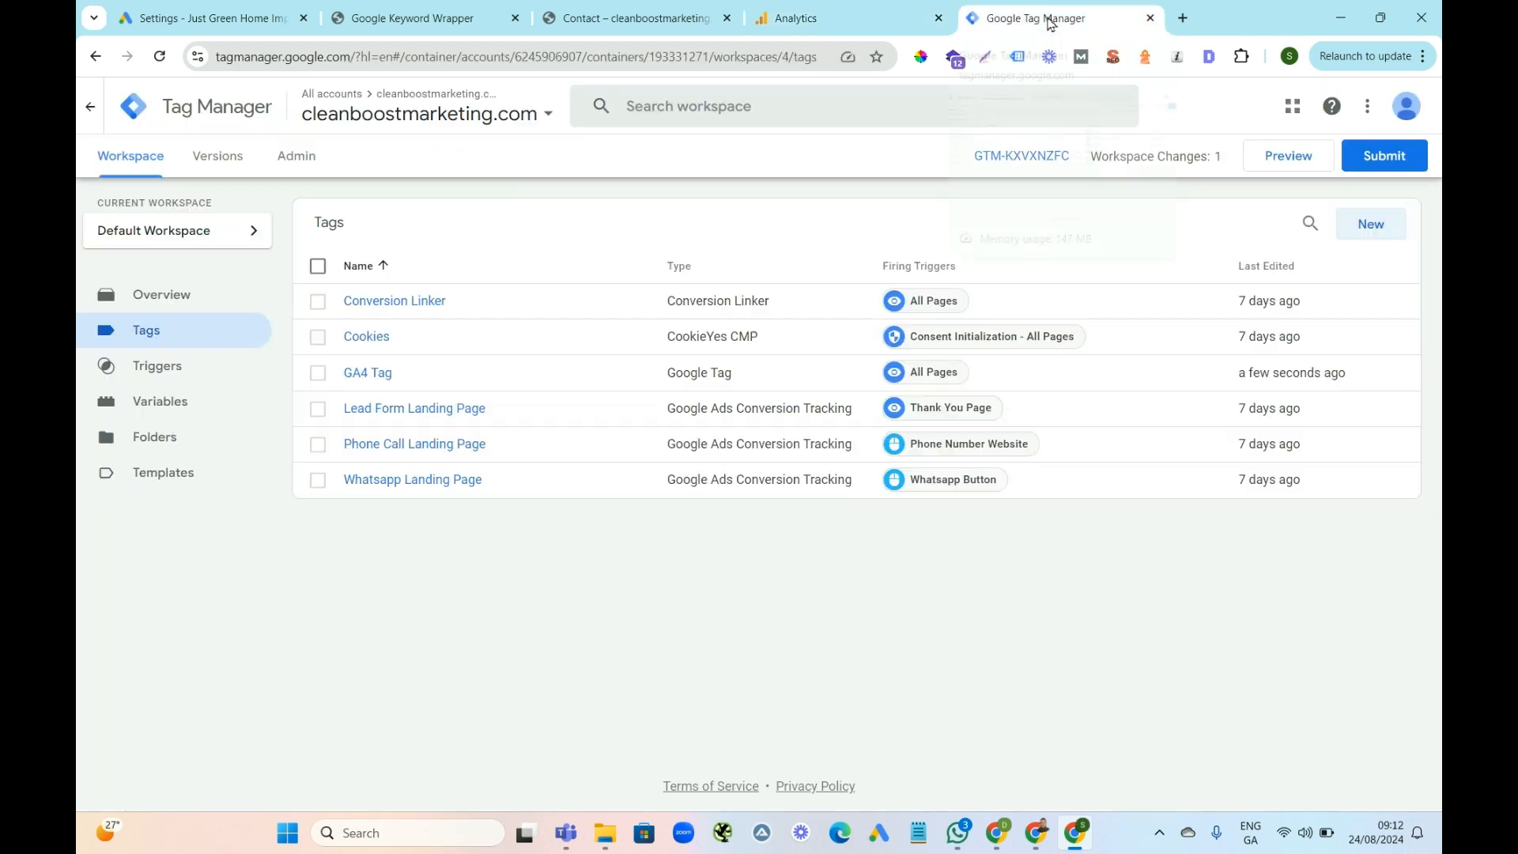
{"action": "left_click", "coordinate": [168, 371]}
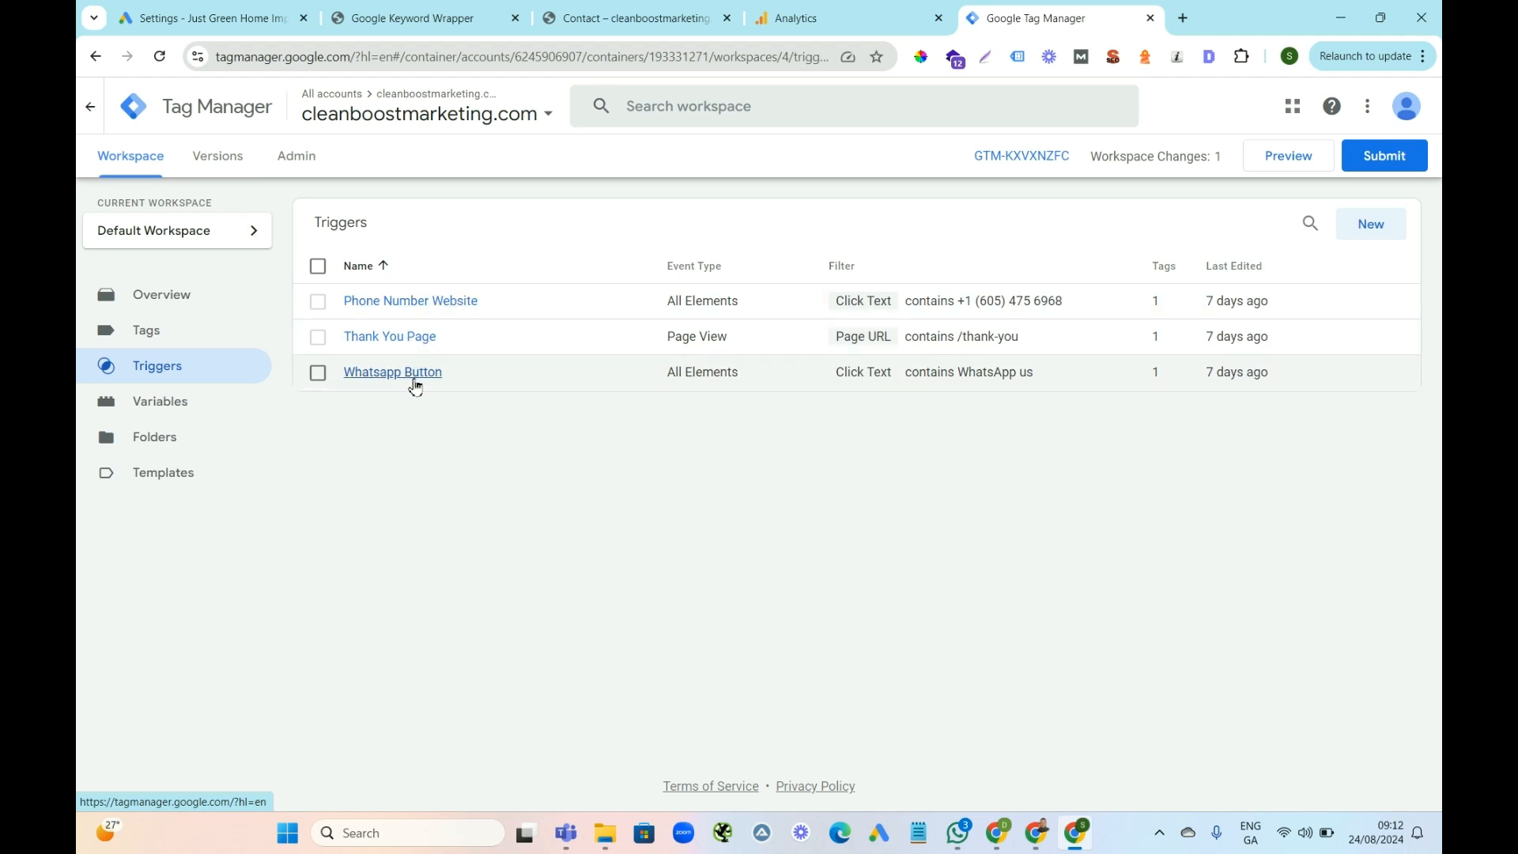
{"action": "left_click", "coordinate": [182, 340]}
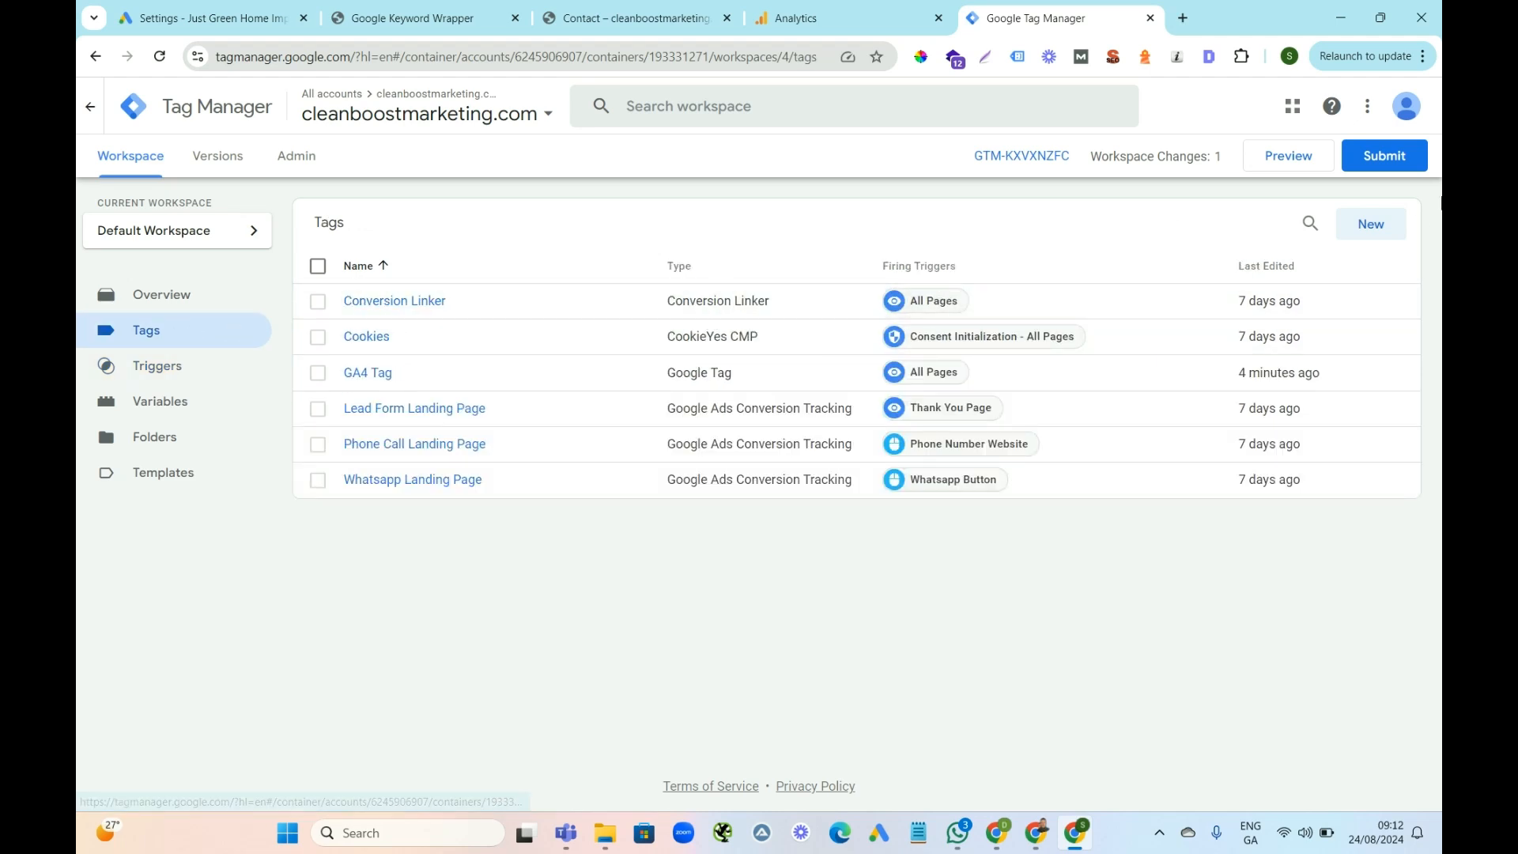
Start a new tag in the cleanboostmarketing.com container and name it Phone Call GA4
{"action": "left_click", "coordinate": [1367, 231]}
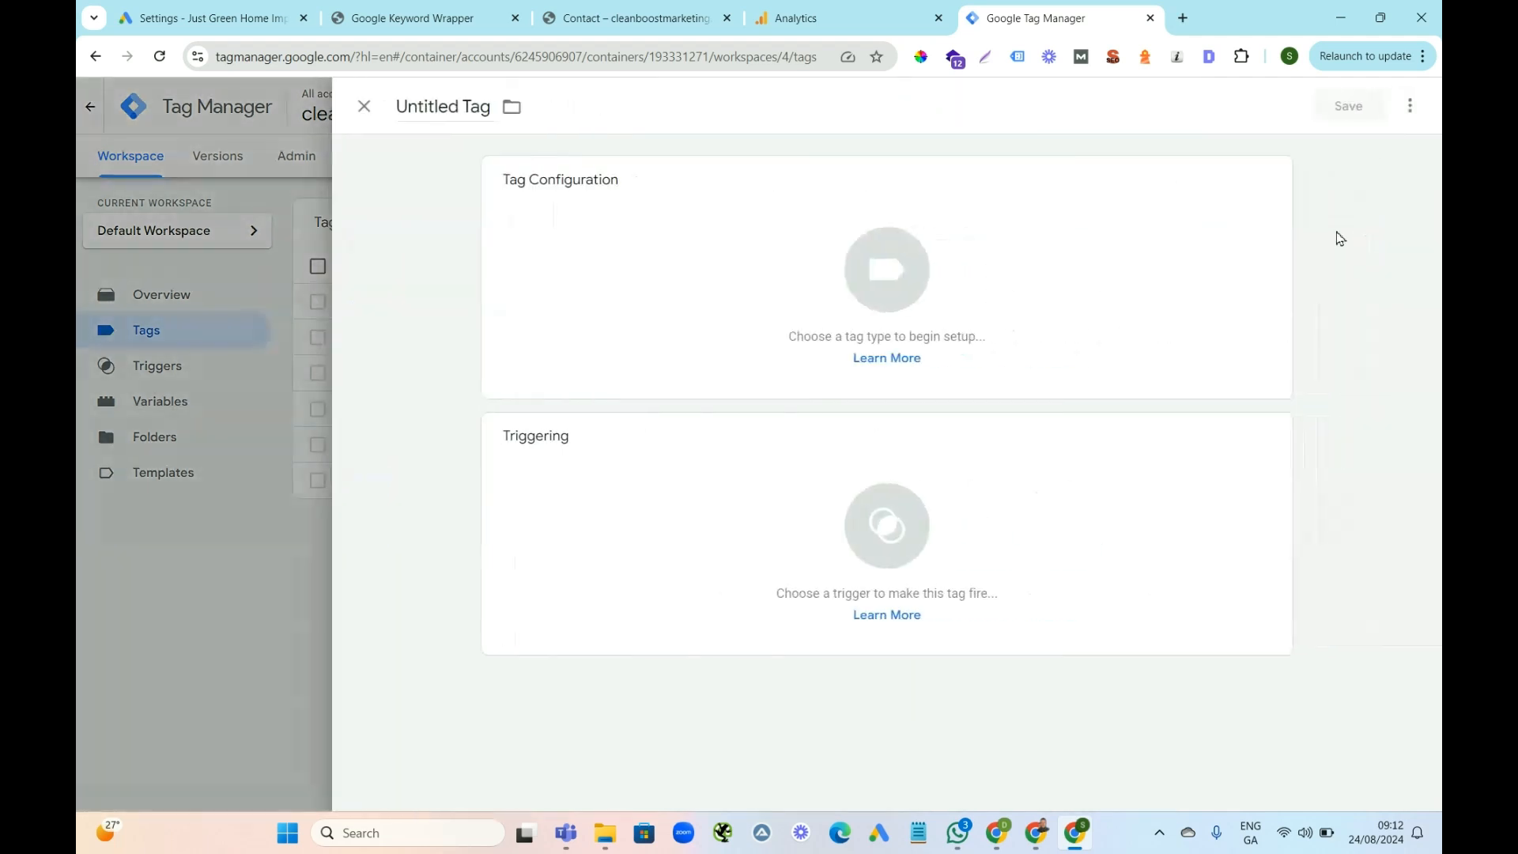
{"action": "triple_click", "coordinate": [443, 114]}
{"action": "type", "text": "Phon"}
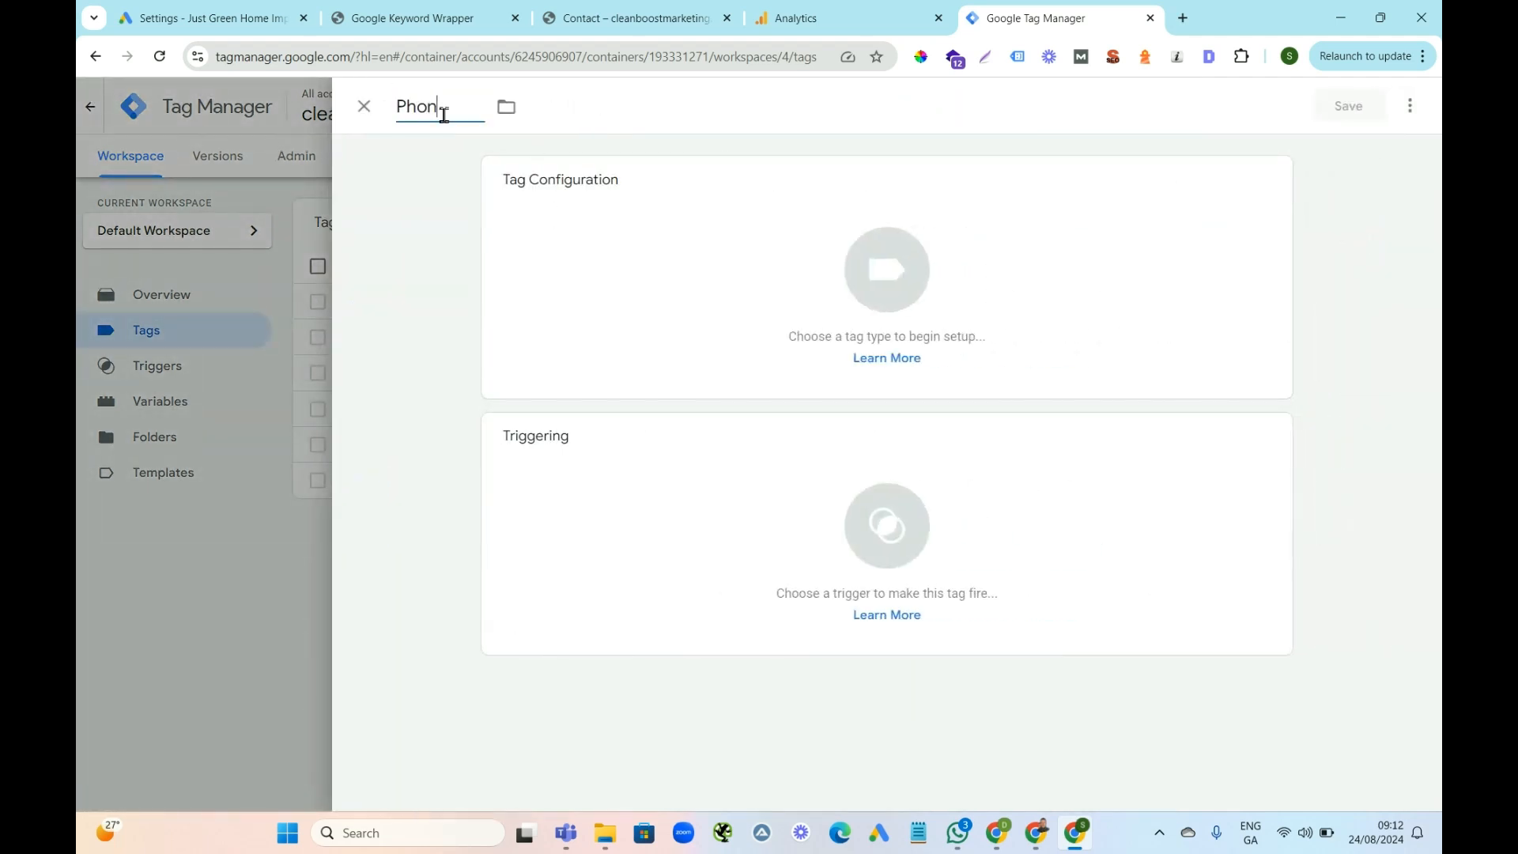
{"action": "type", "text": "e Call GA4"}
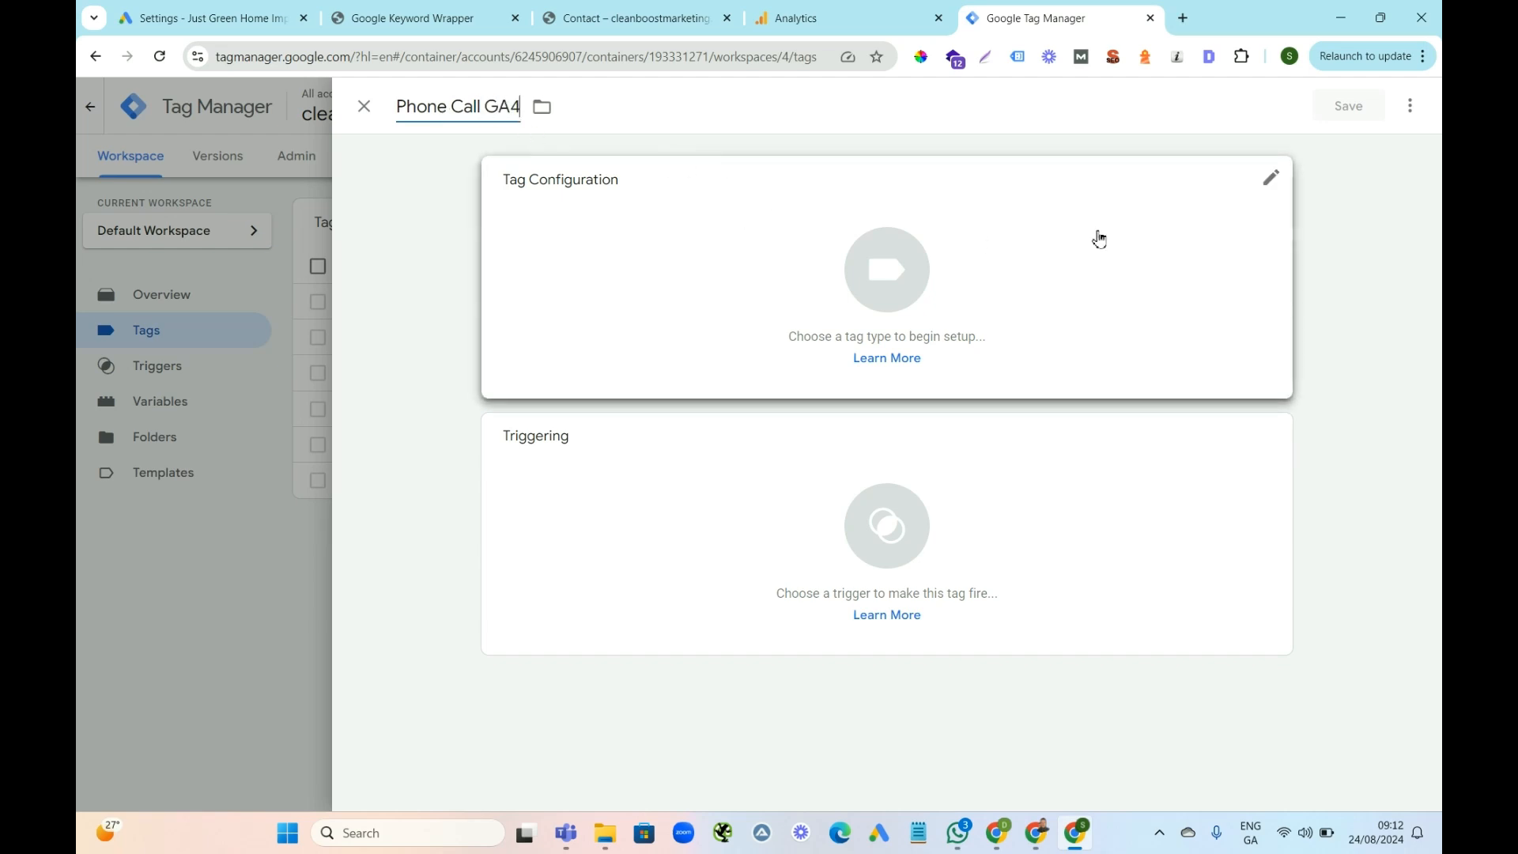
Set the Phone Call GA4 tag's type to Google Analytics: GA4 Event
{"action": "left_click", "coordinate": [1273, 182]}
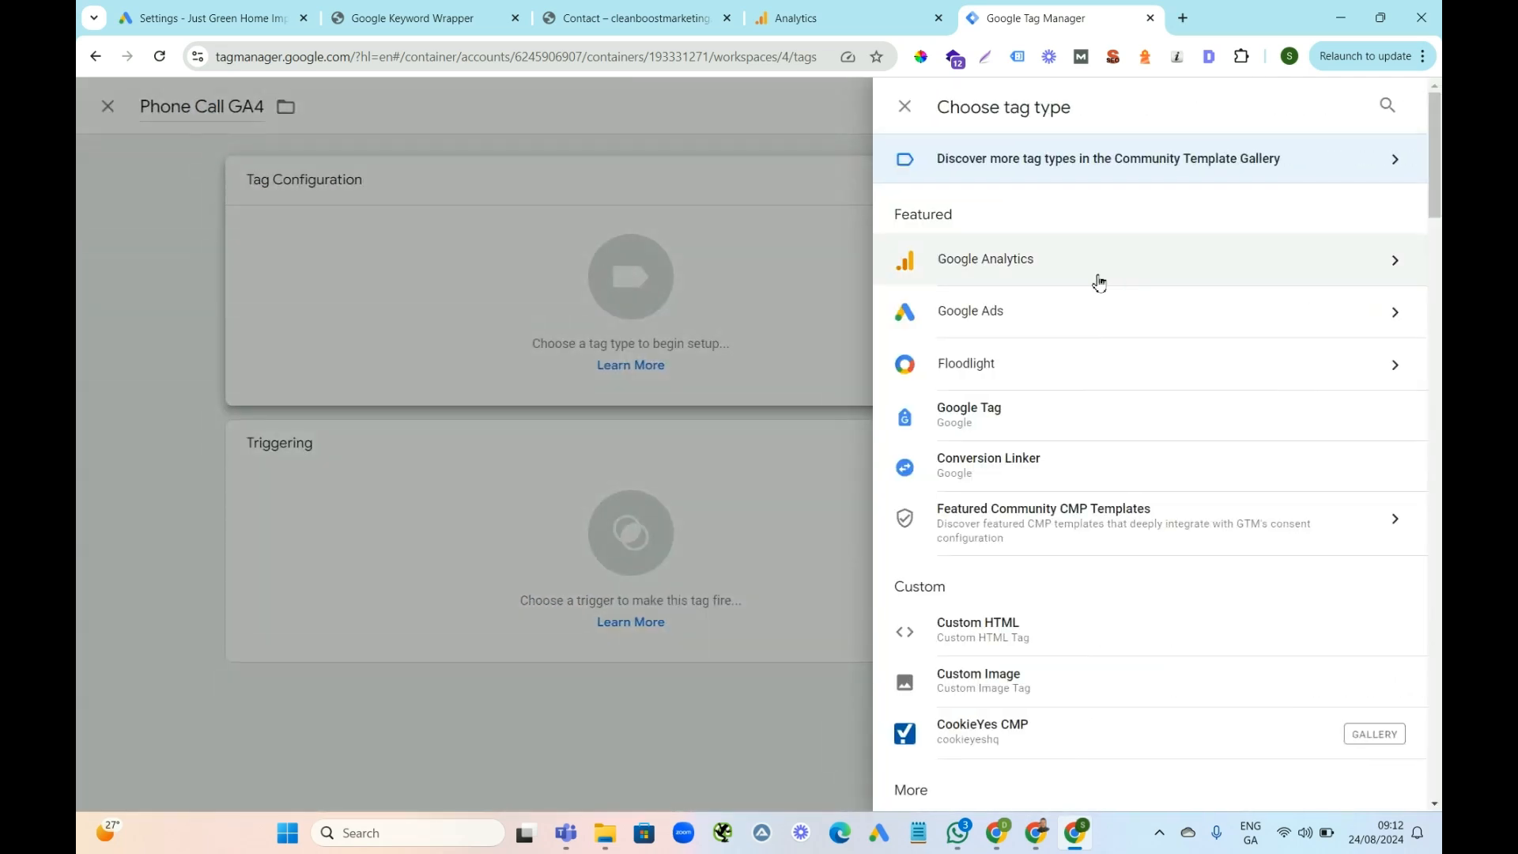
{"action": "left_click", "coordinate": [1370, 266]}
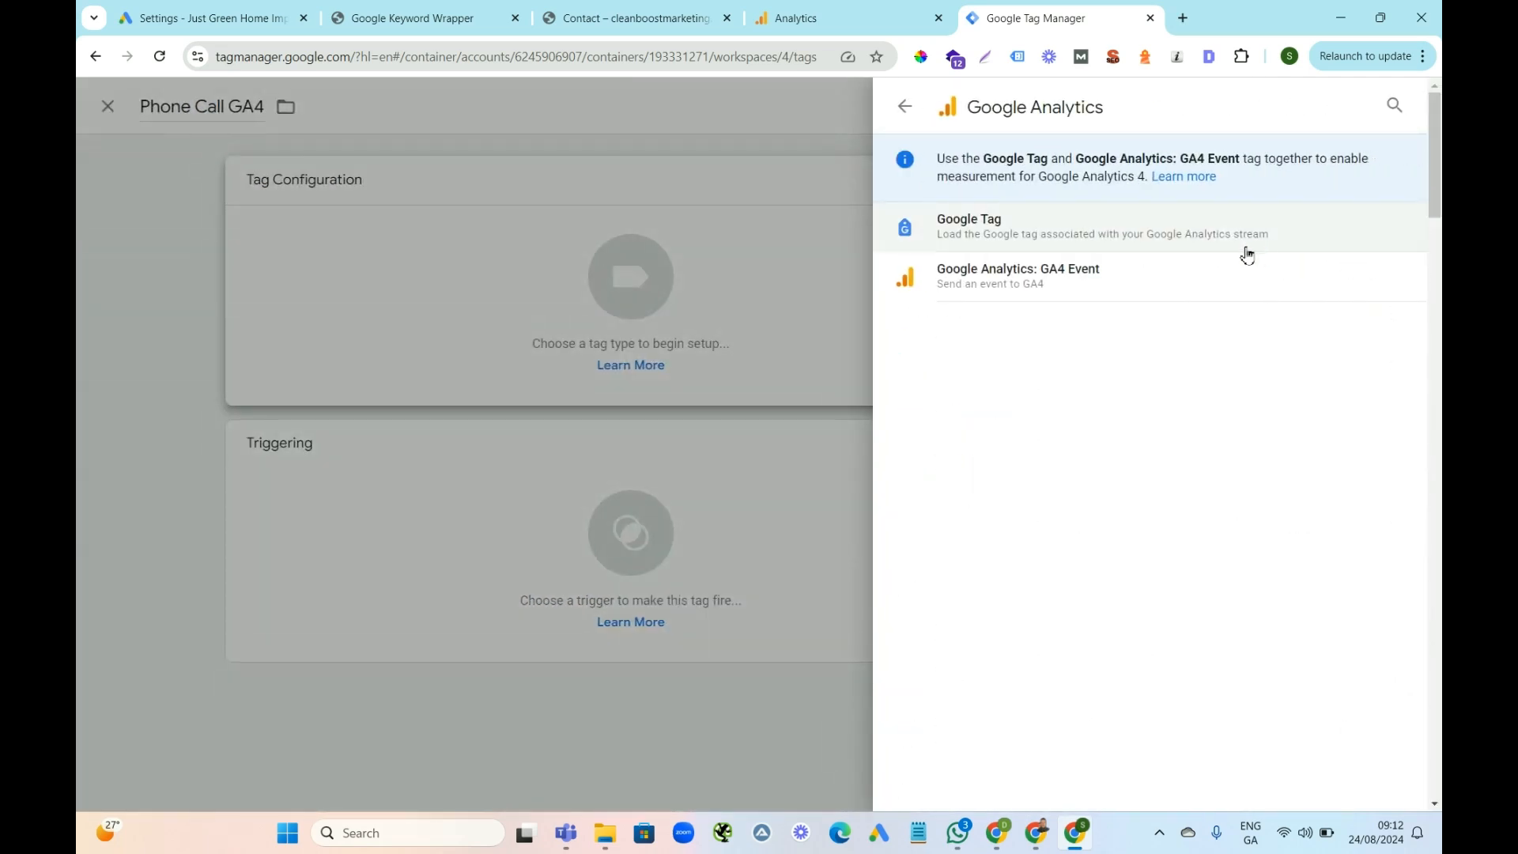
{"action": "left_click", "coordinate": [1046, 283]}
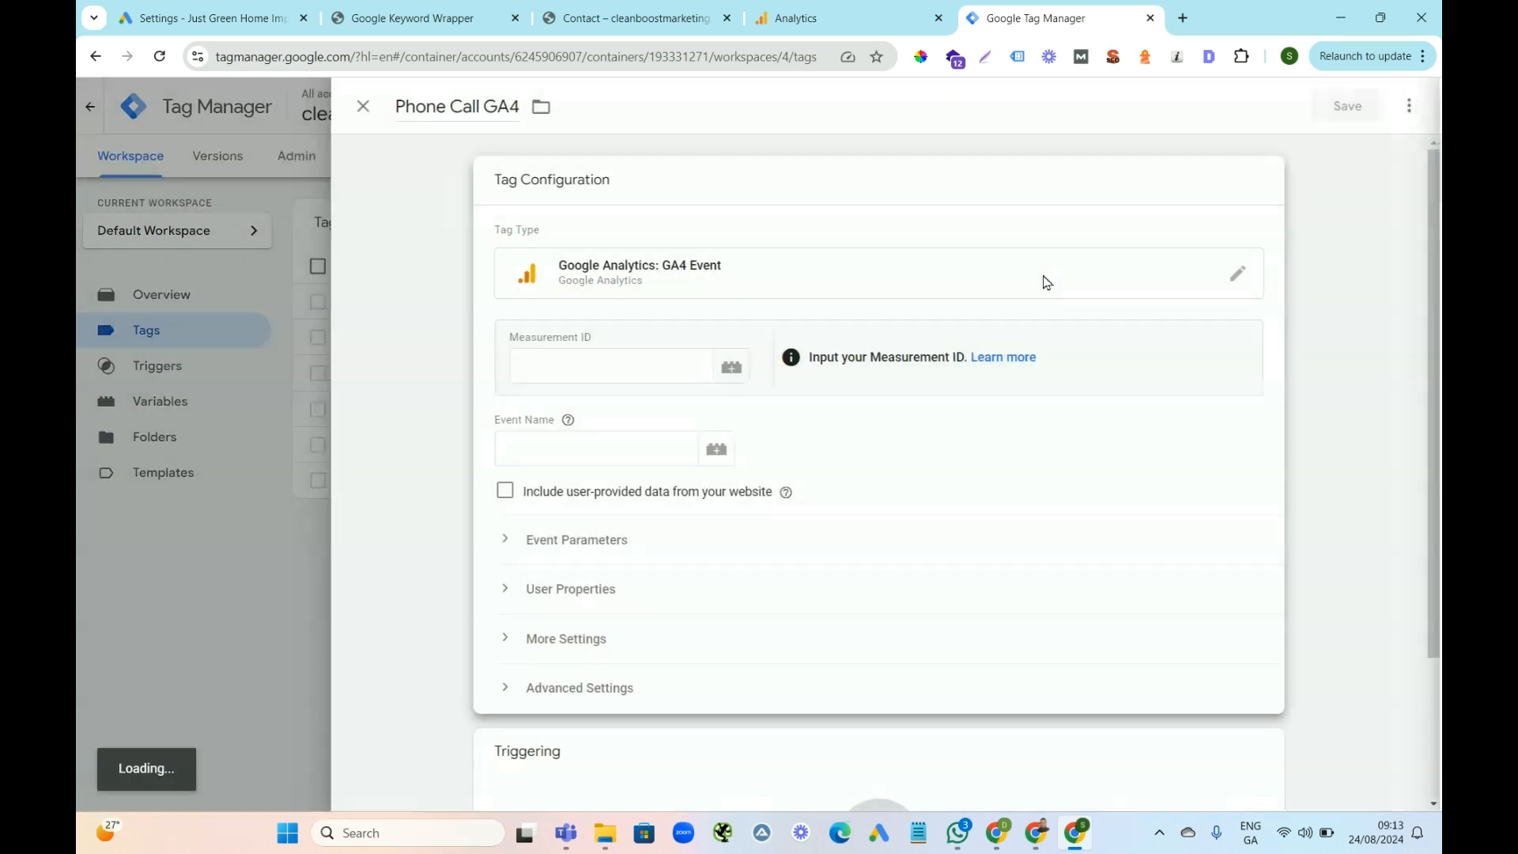
Switch to Analytics, search for id, copy the cleanboostmarketing.com Measurement ID and keep a copy of it in a new browser tab
{"action": "left_click", "coordinate": [575, 369]}
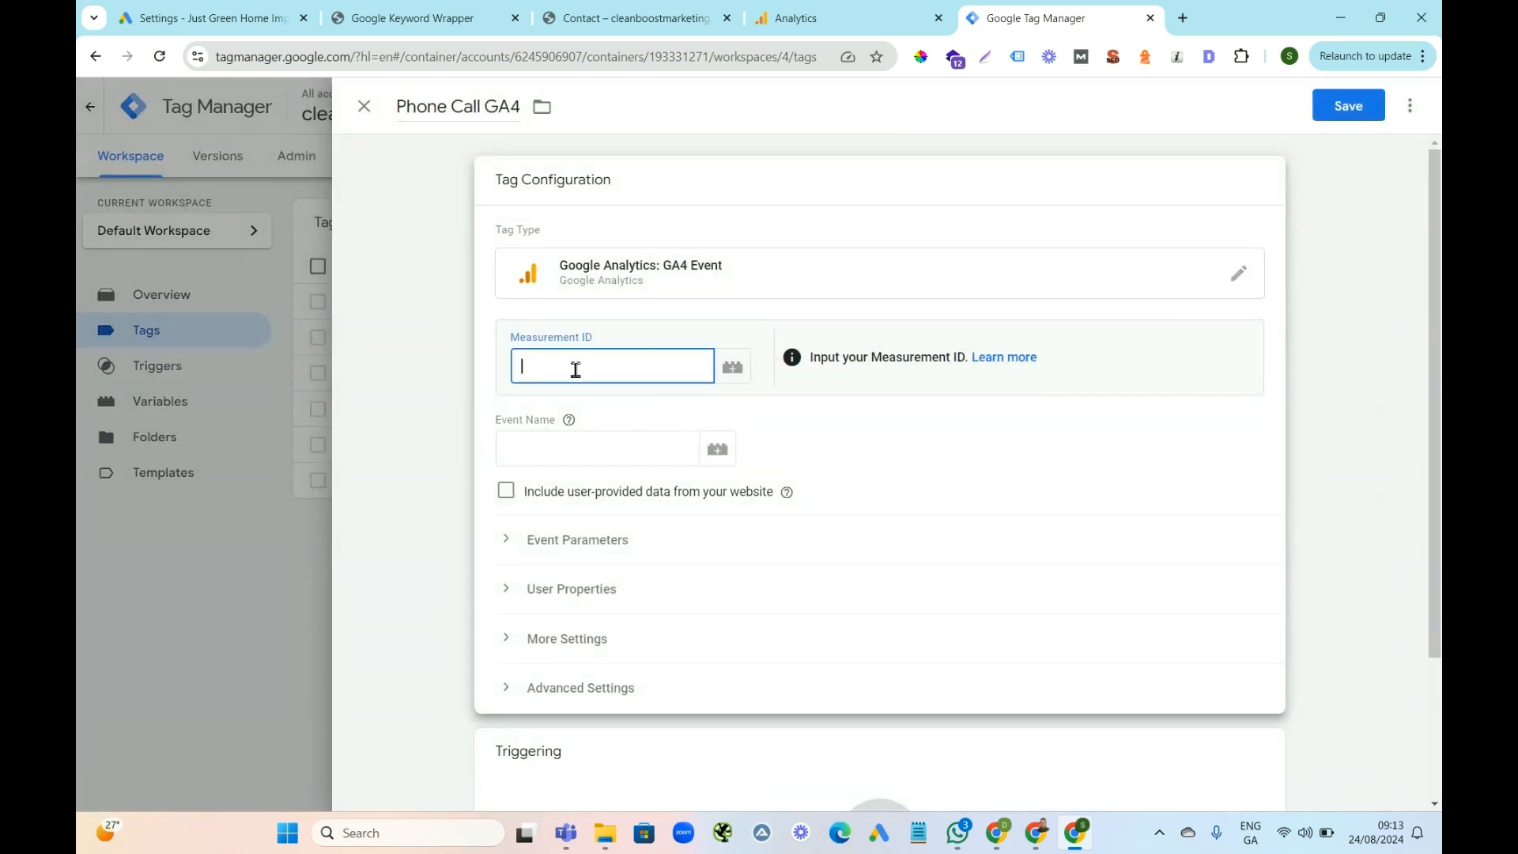
{"action": "left_click", "coordinate": [825, 21]}
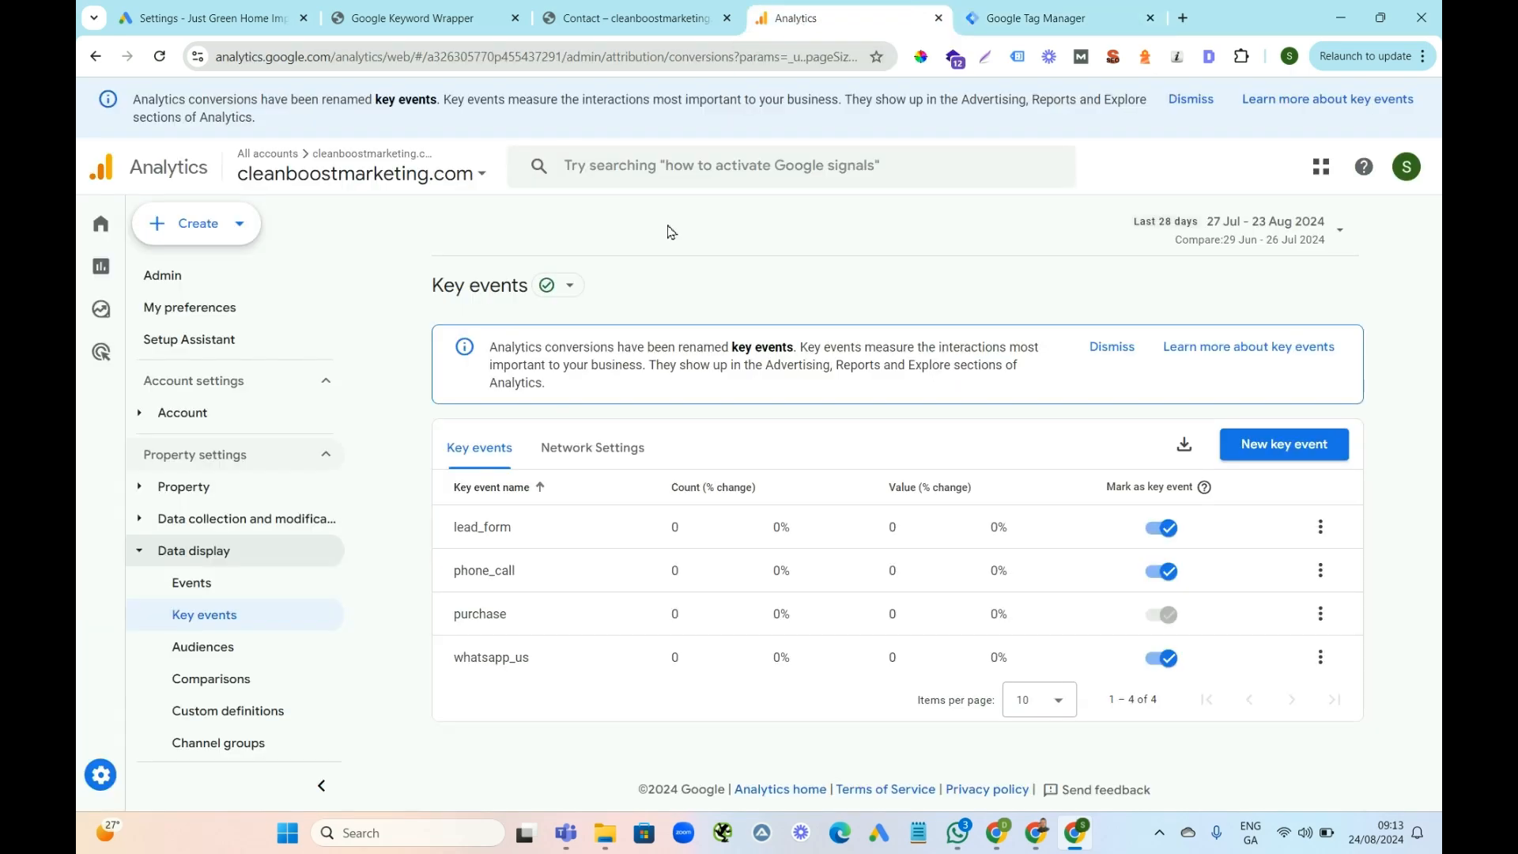
{"action": "left_click", "coordinate": [608, 170]}
{"action": "type", "text": "id"}
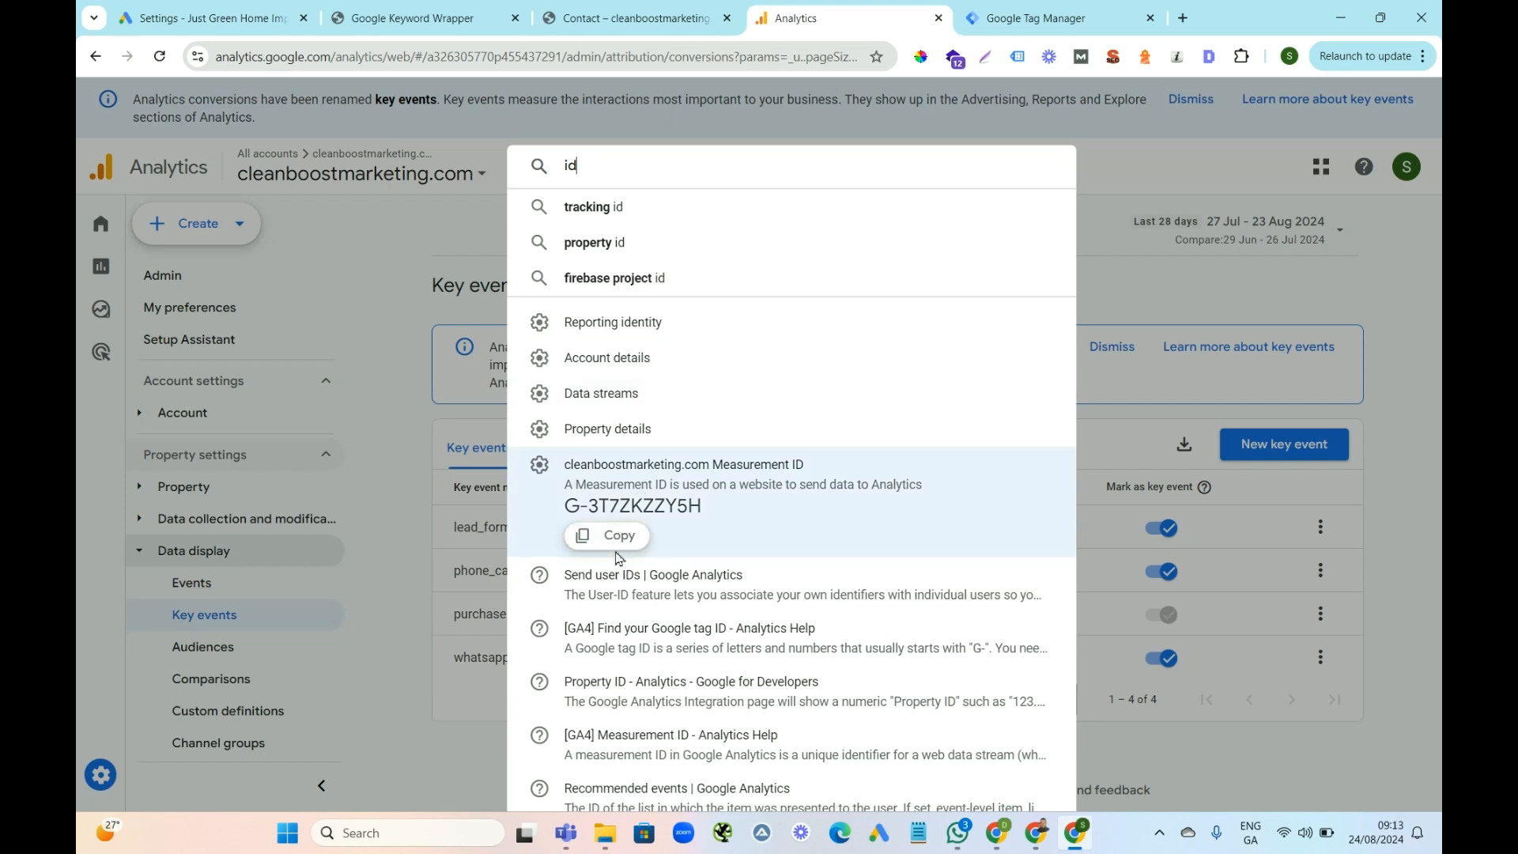
{"action": "left_click", "coordinate": [614, 538]}
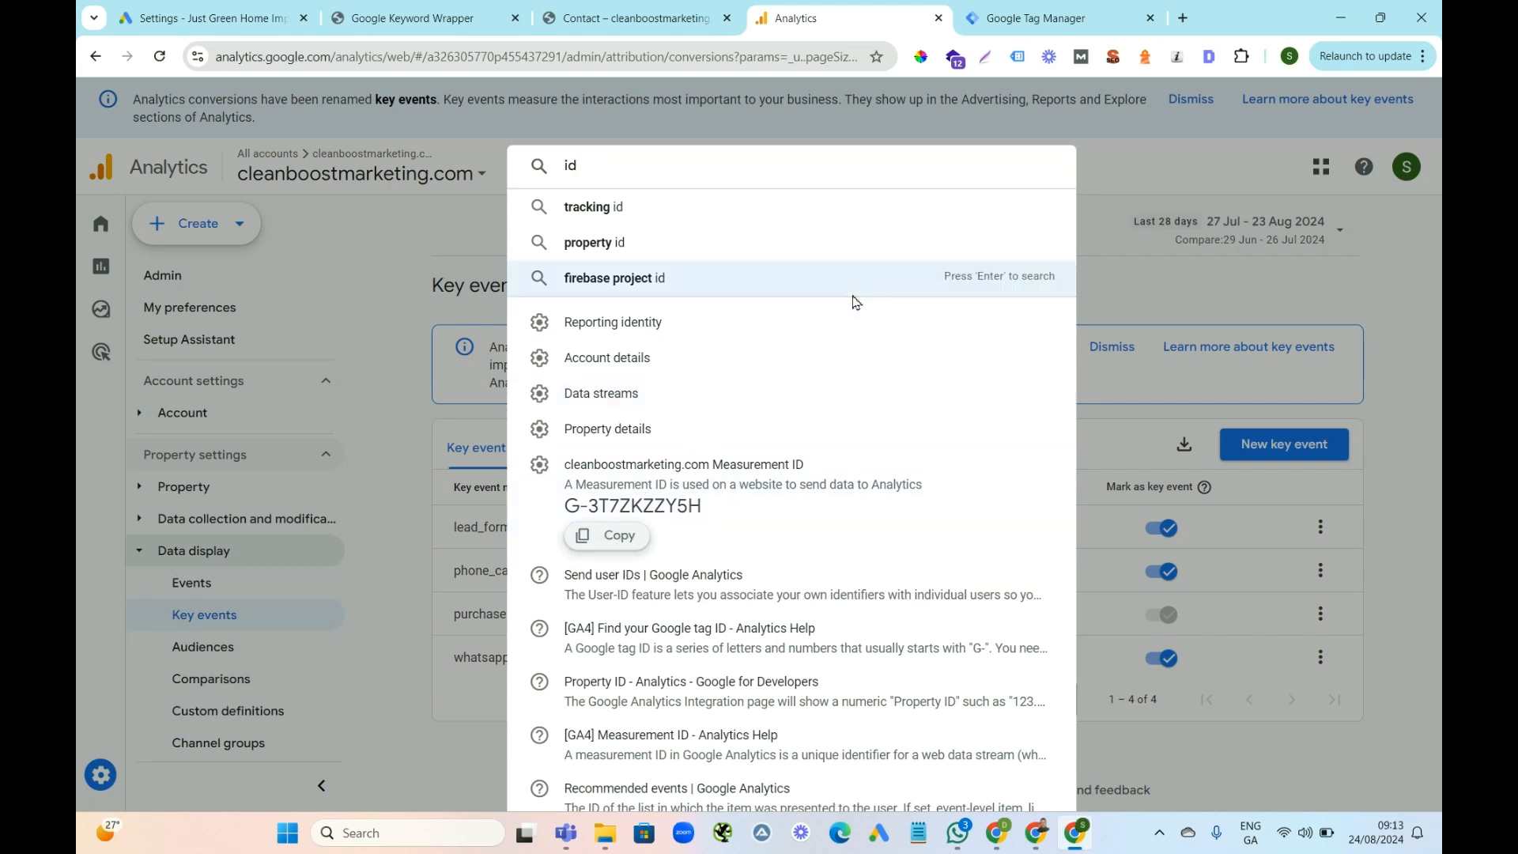
{"action": "left_click", "coordinate": [1184, 17]}
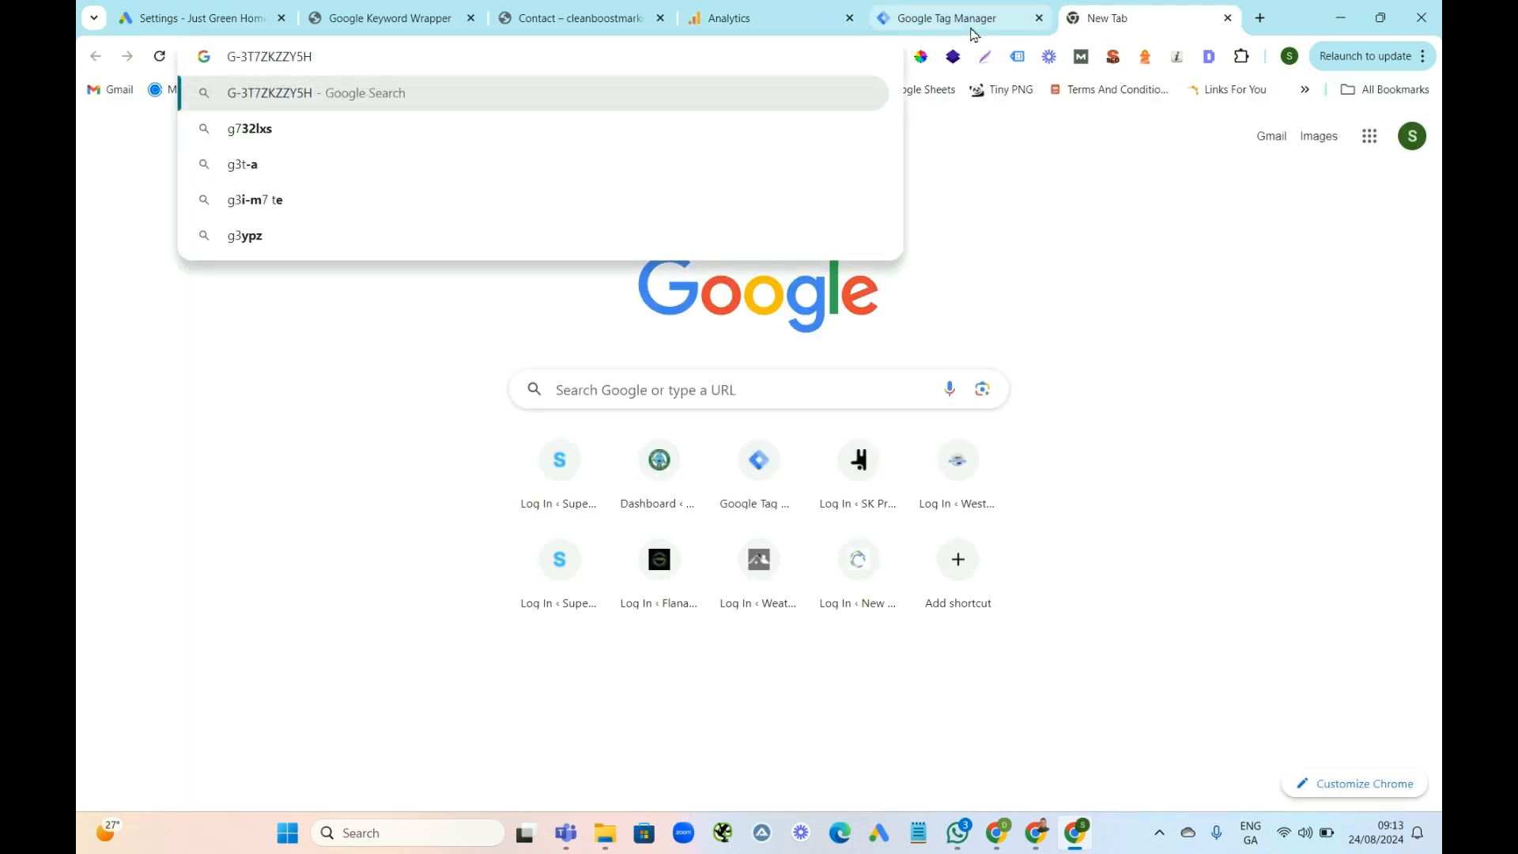
Back in Tag Manager, give the Phone Call GA4 tag Measurement ID G-3T7ZKZZY5H and event name phone_call, checking the name against Analytics' key events
{"action": "left_click", "coordinate": [934, 12]}
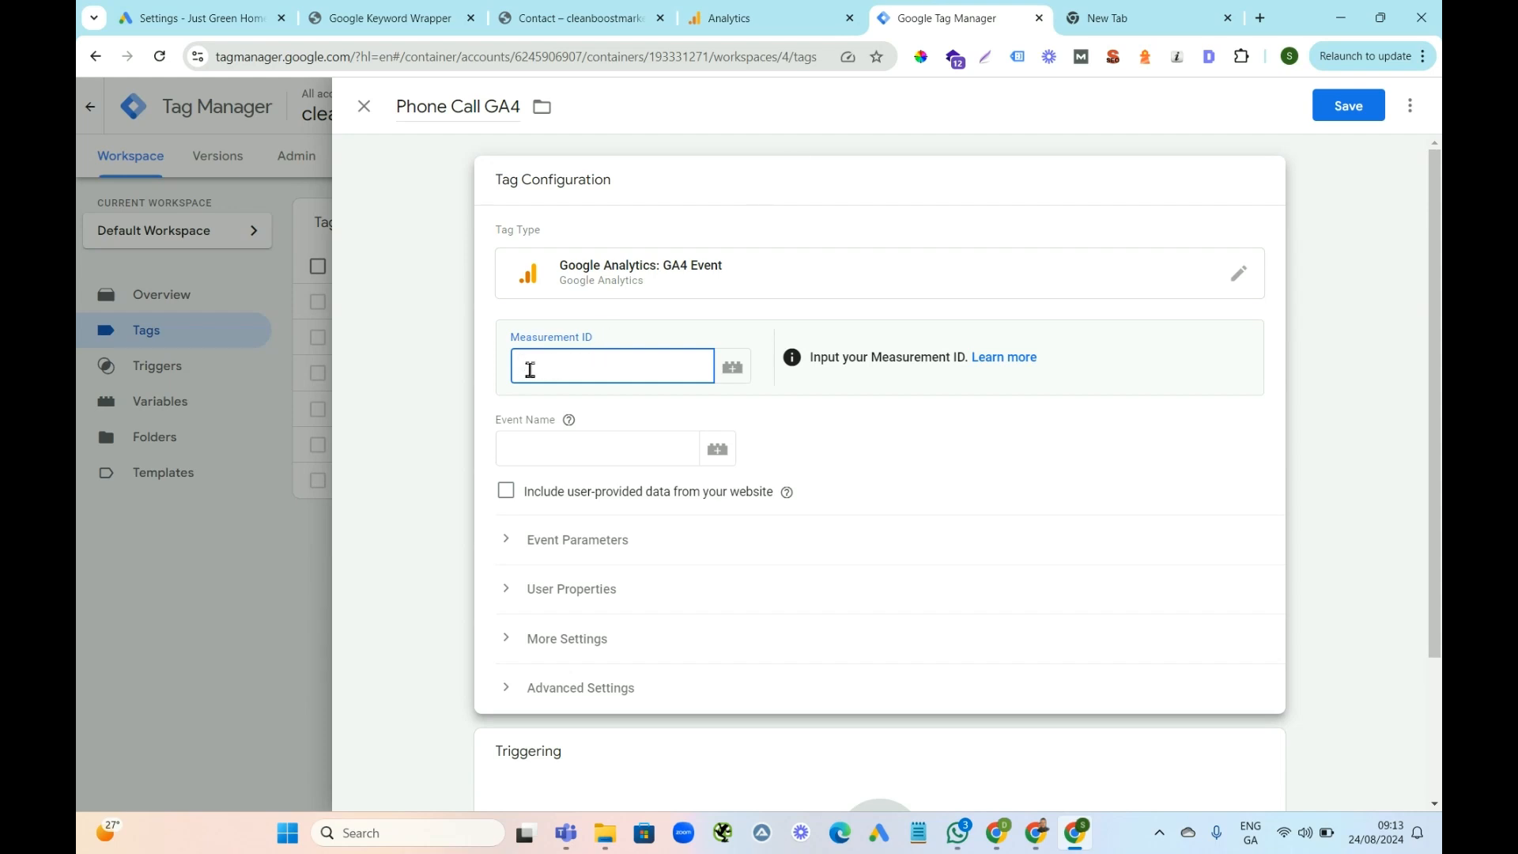
{"action": "key", "text": "ctrl+v"}
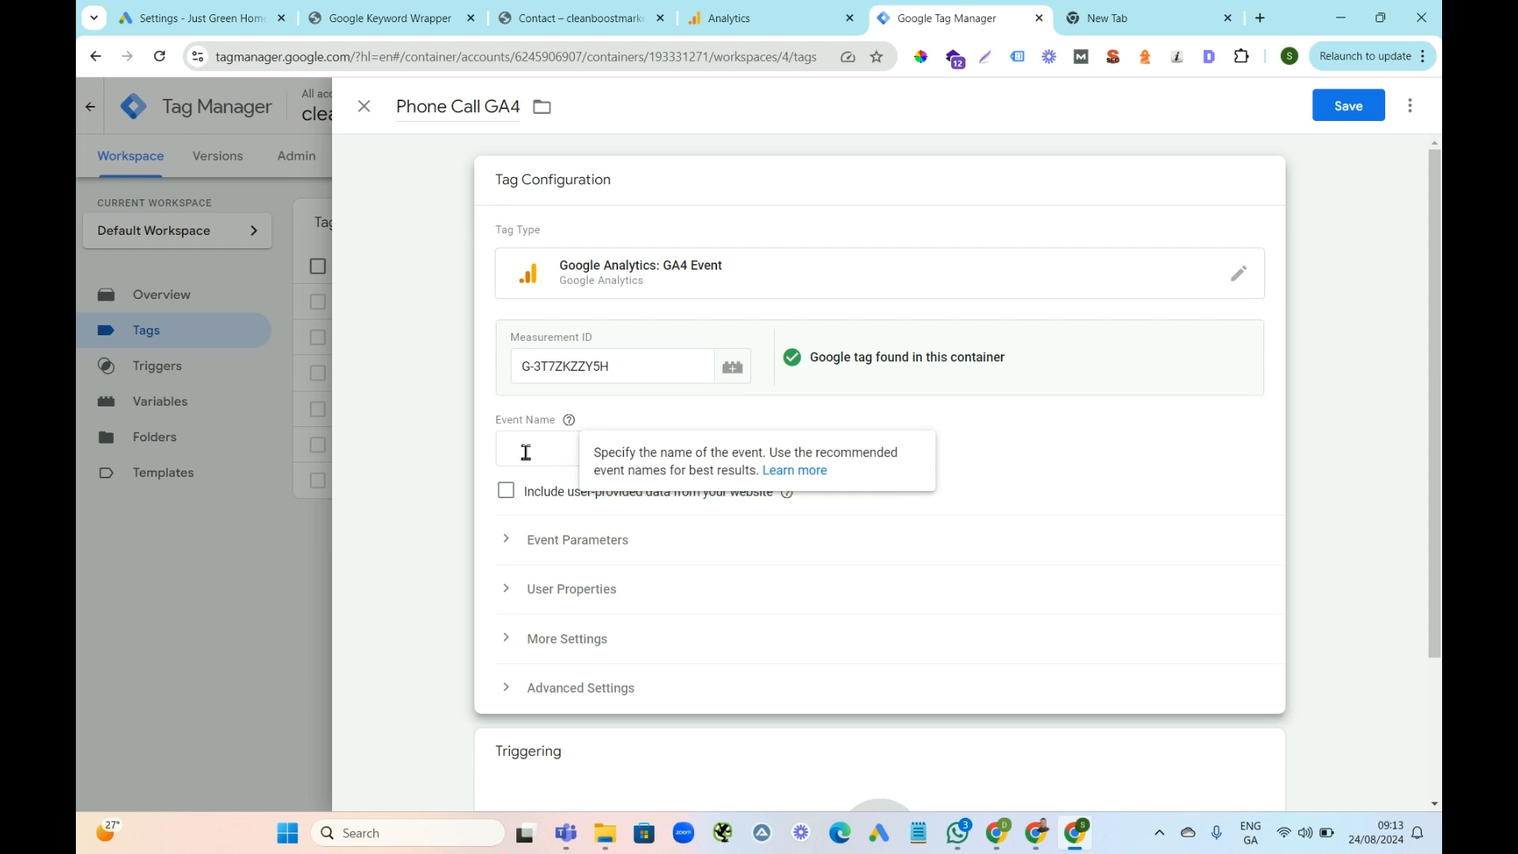
{"action": "left_click", "coordinate": [515, 448]}
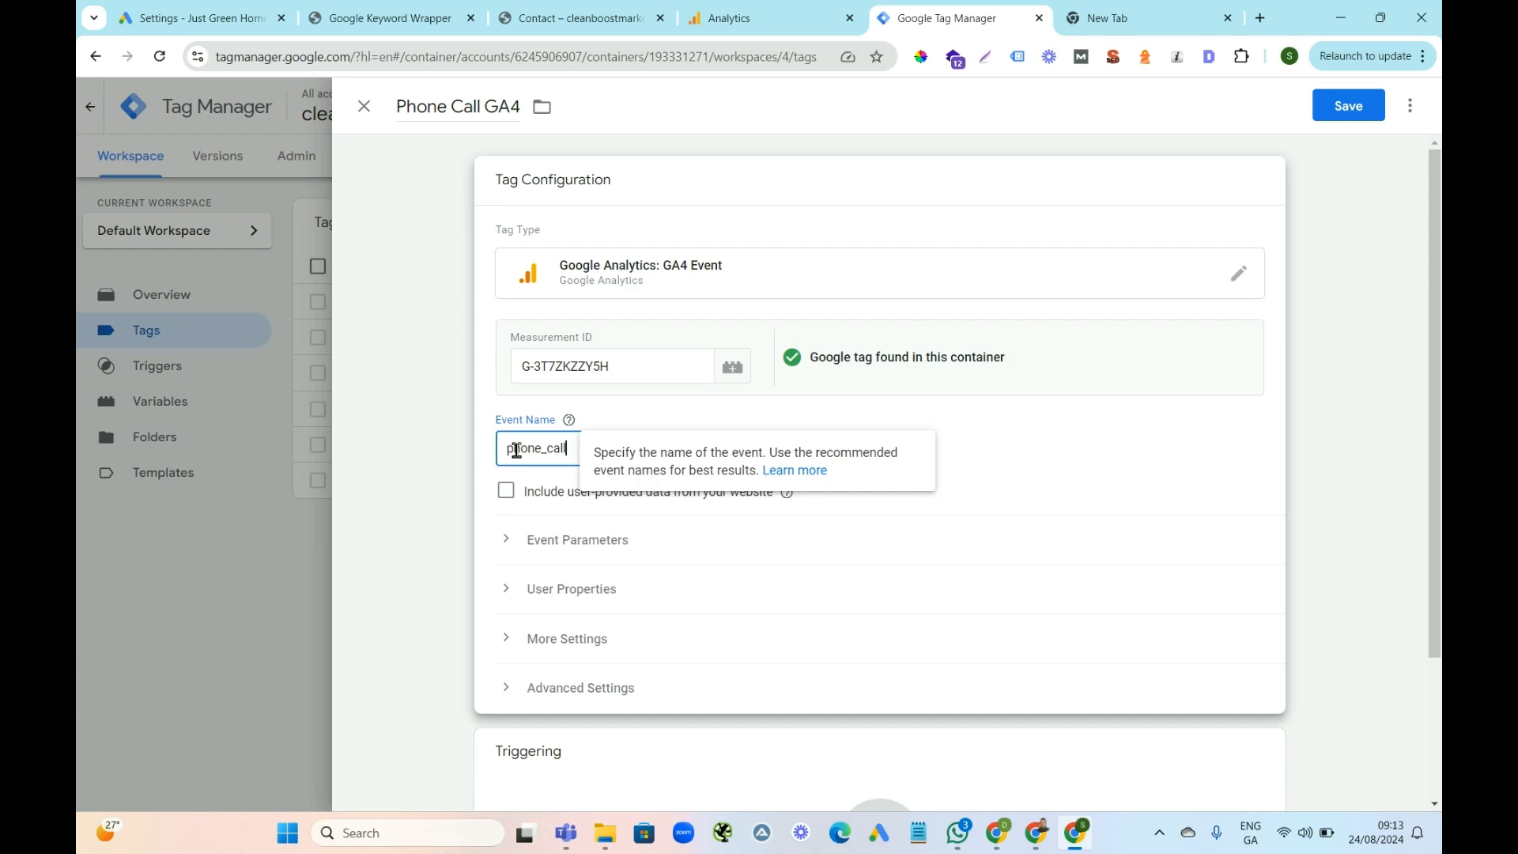
{"action": "left_click", "coordinate": [740, 19]}
{"action": "left_click", "coordinate": [1115, 441]}
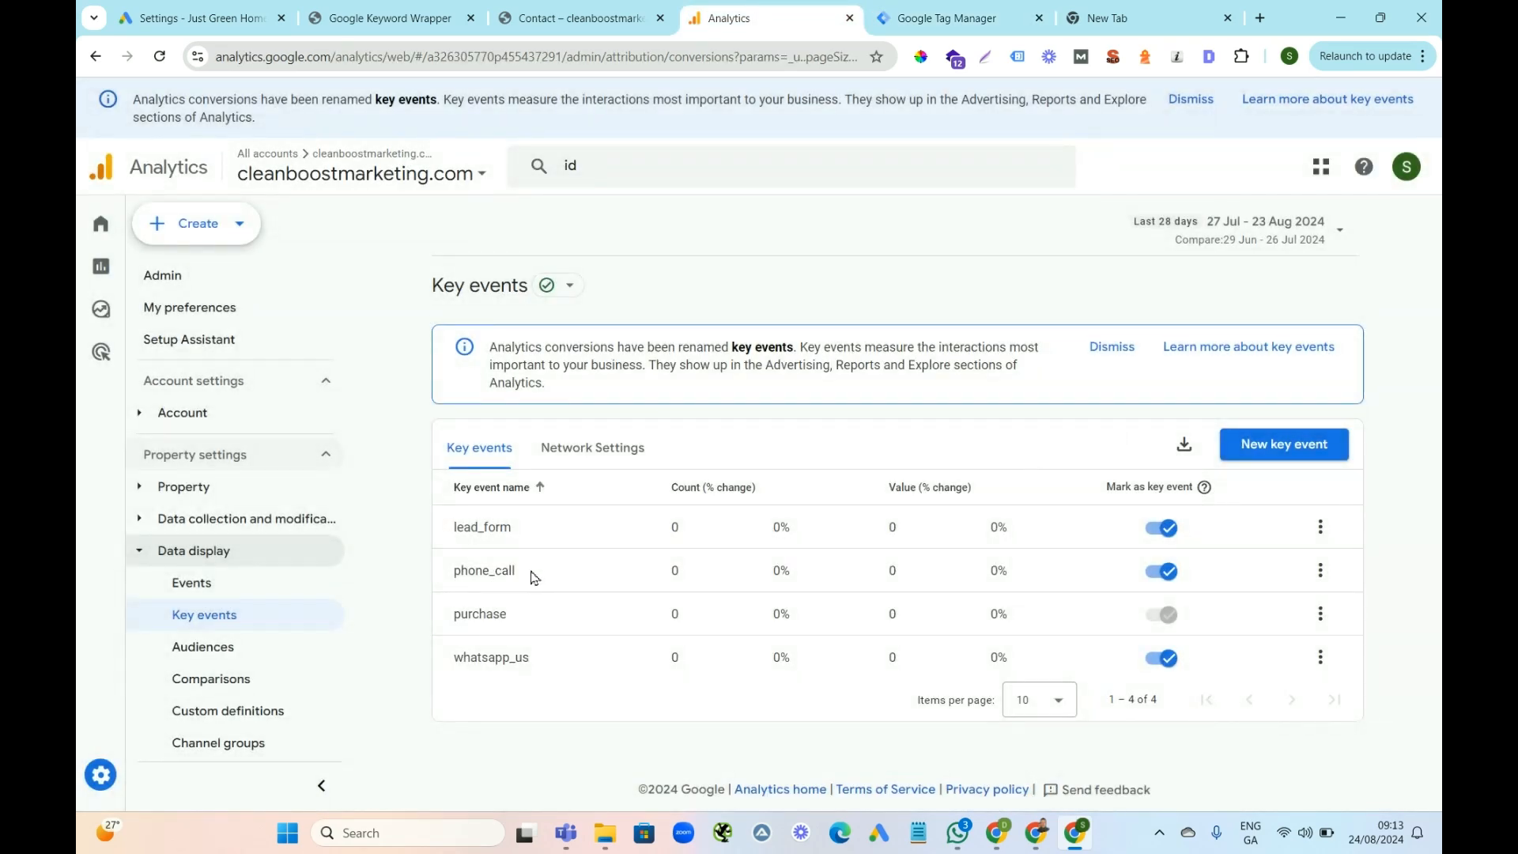
{"action": "left_click", "coordinate": [975, 16]}
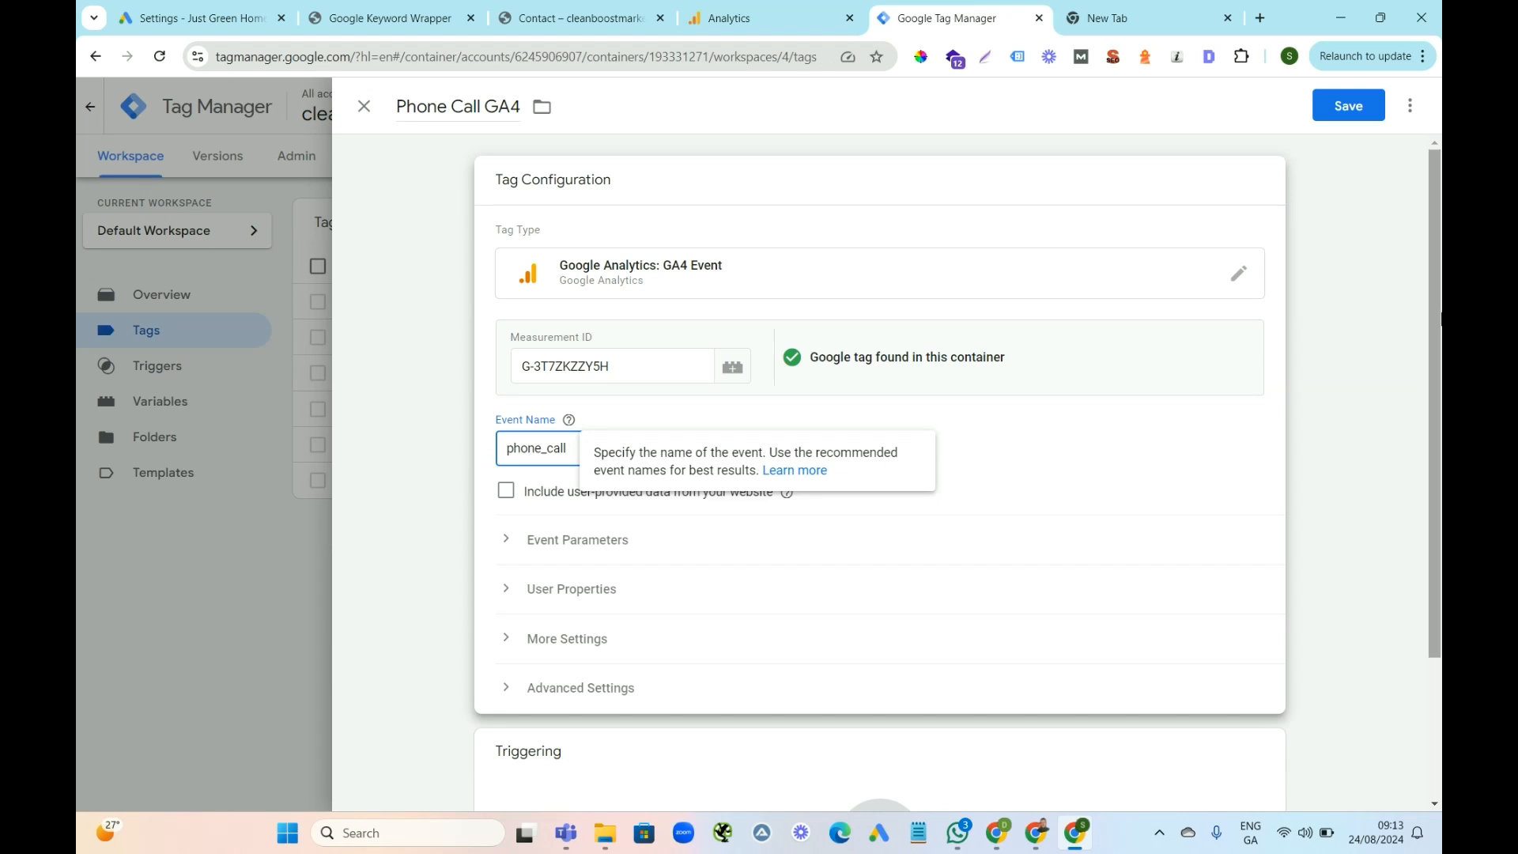
Assign the Phone Number Website trigger to the Phone Call GA4 tag and save the tag
{"action": "scroll", "coordinate": [1440, 304], "scroll_direction": "down", "scroll_amount": 3}
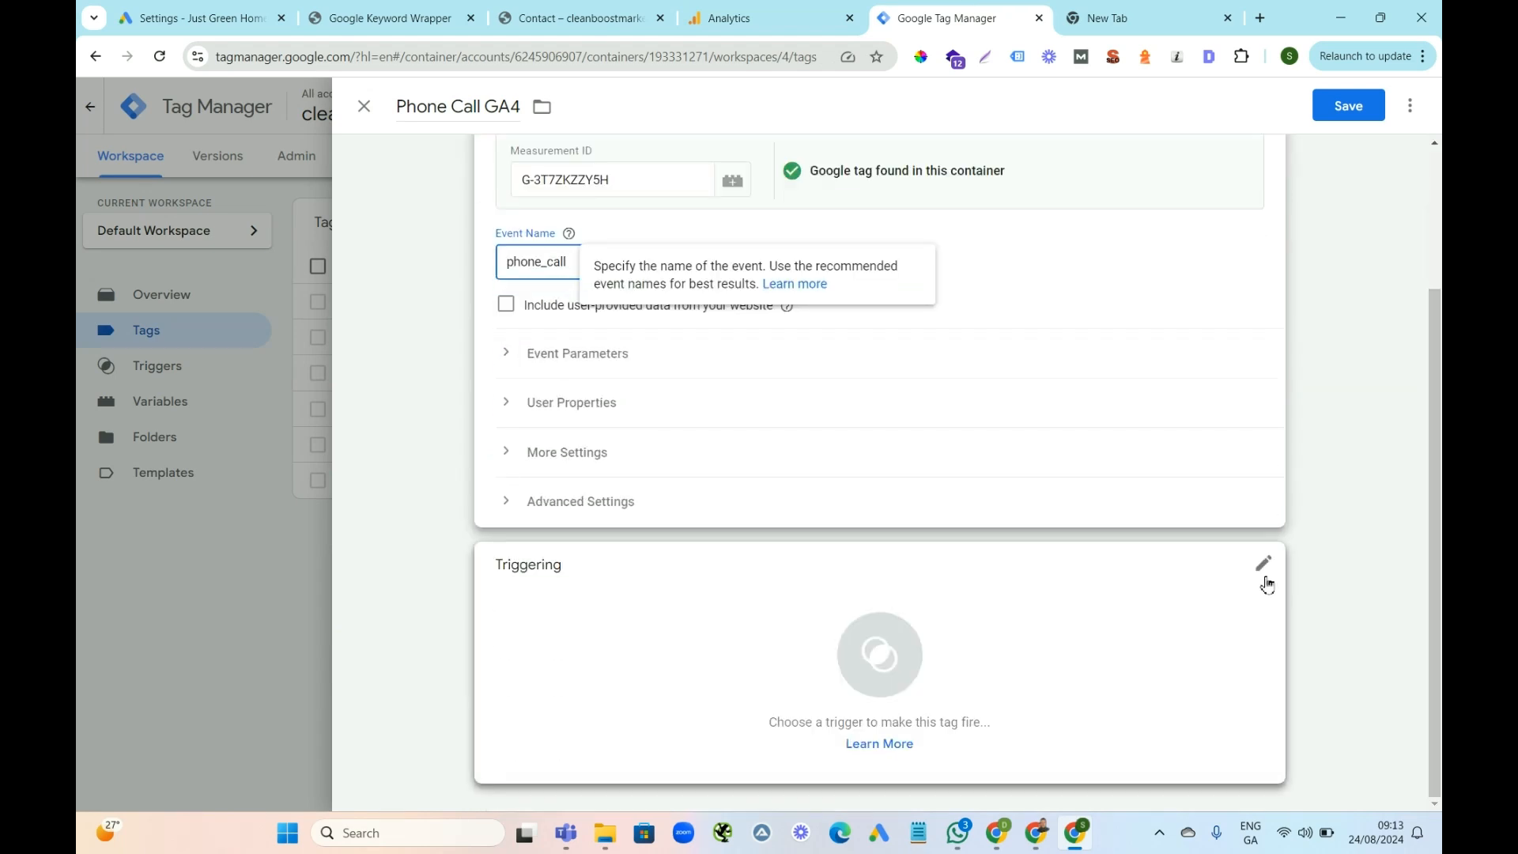
{"action": "left_click", "coordinate": [1264, 568]}
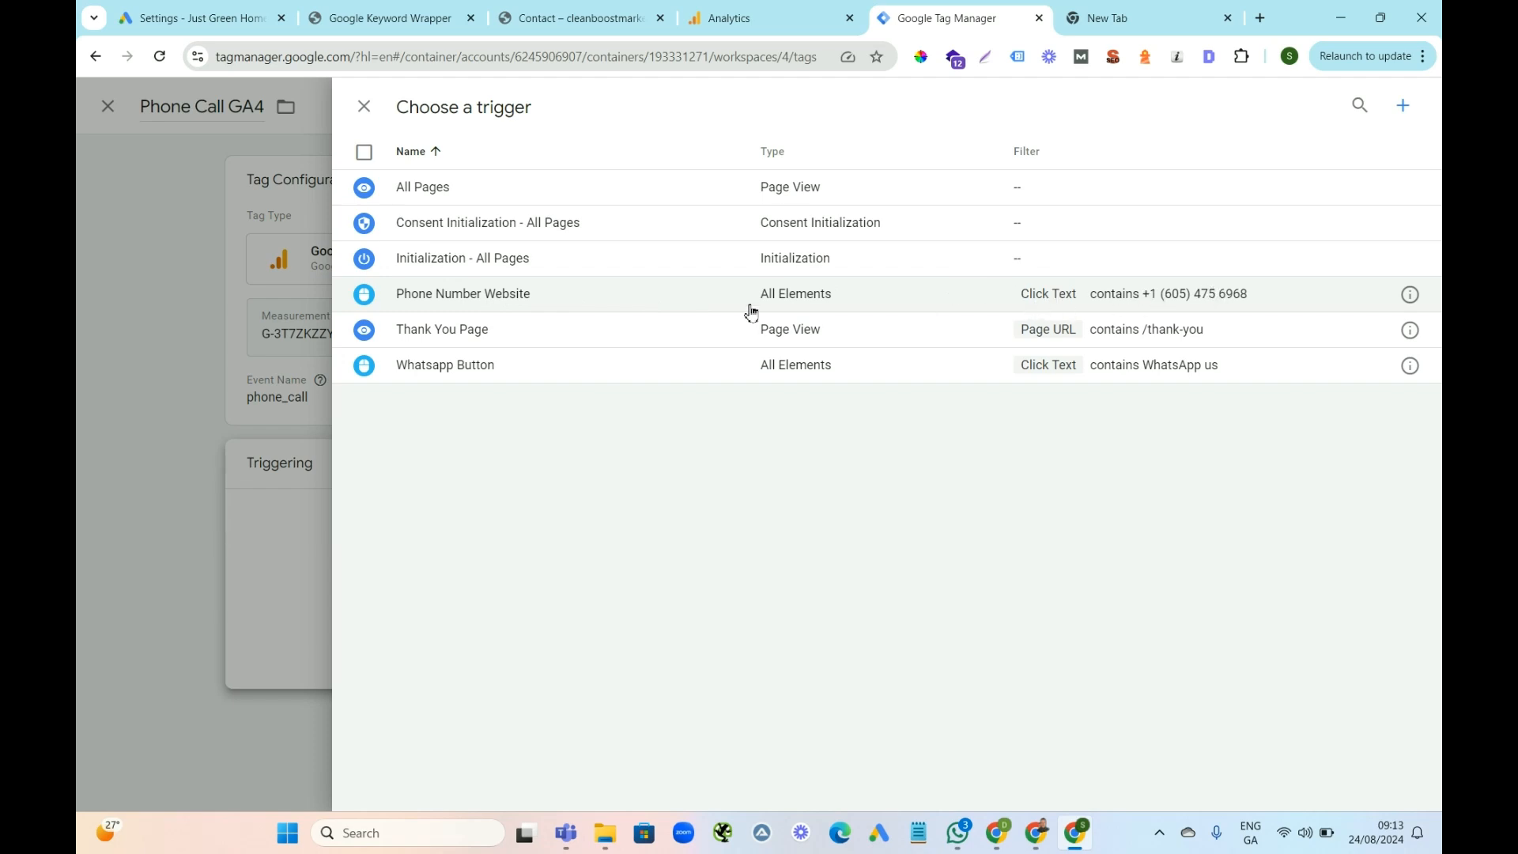
{"action": "left_click", "coordinate": [680, 298]}
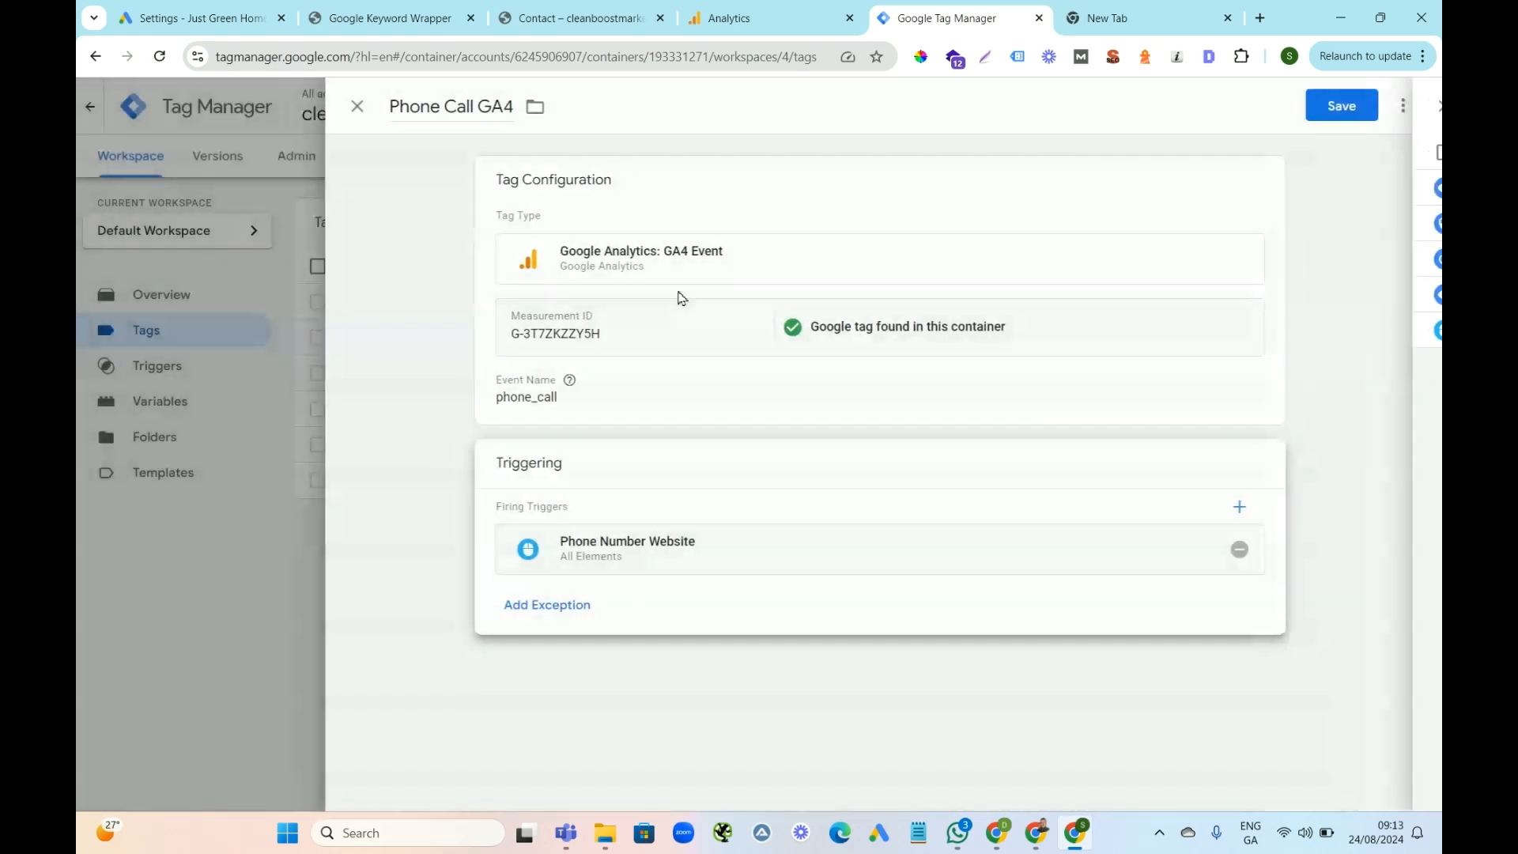
{"action": "left_click", "coordinate": [1352, 108]}
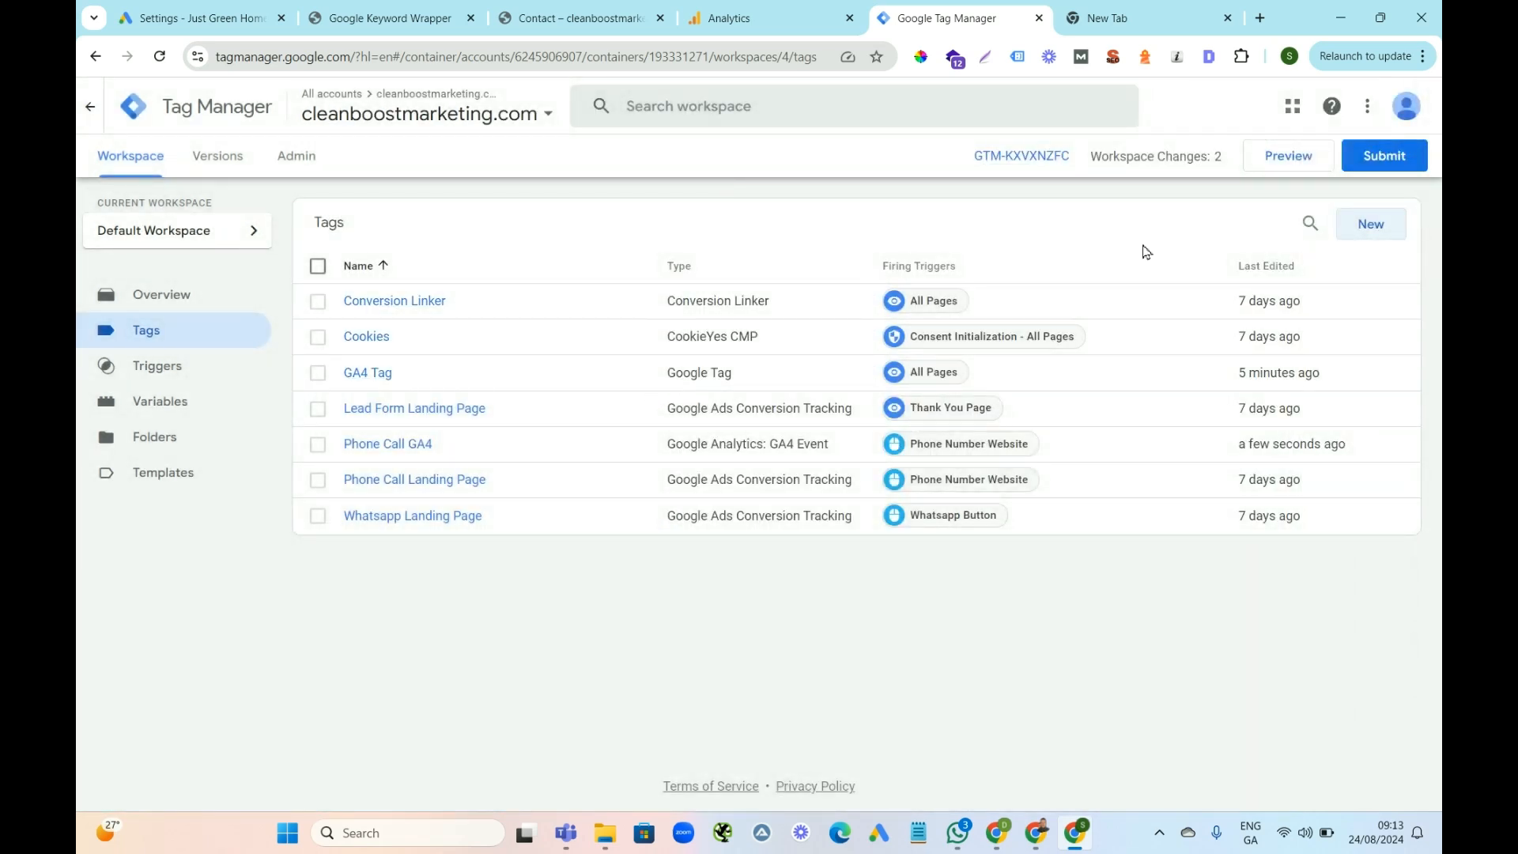
Create a new tag named Lead Form GA4 with the tag type Google Analytics: GA4 Event
{"action": "left_click", "coordinate": [1367, 230]}
{"action": "double_click", "coordinate": [450, 113]}
{"action": "triple_click", "coordinate": [450, 113]}
{"action": "type", "text": "Lead Form GA4"}
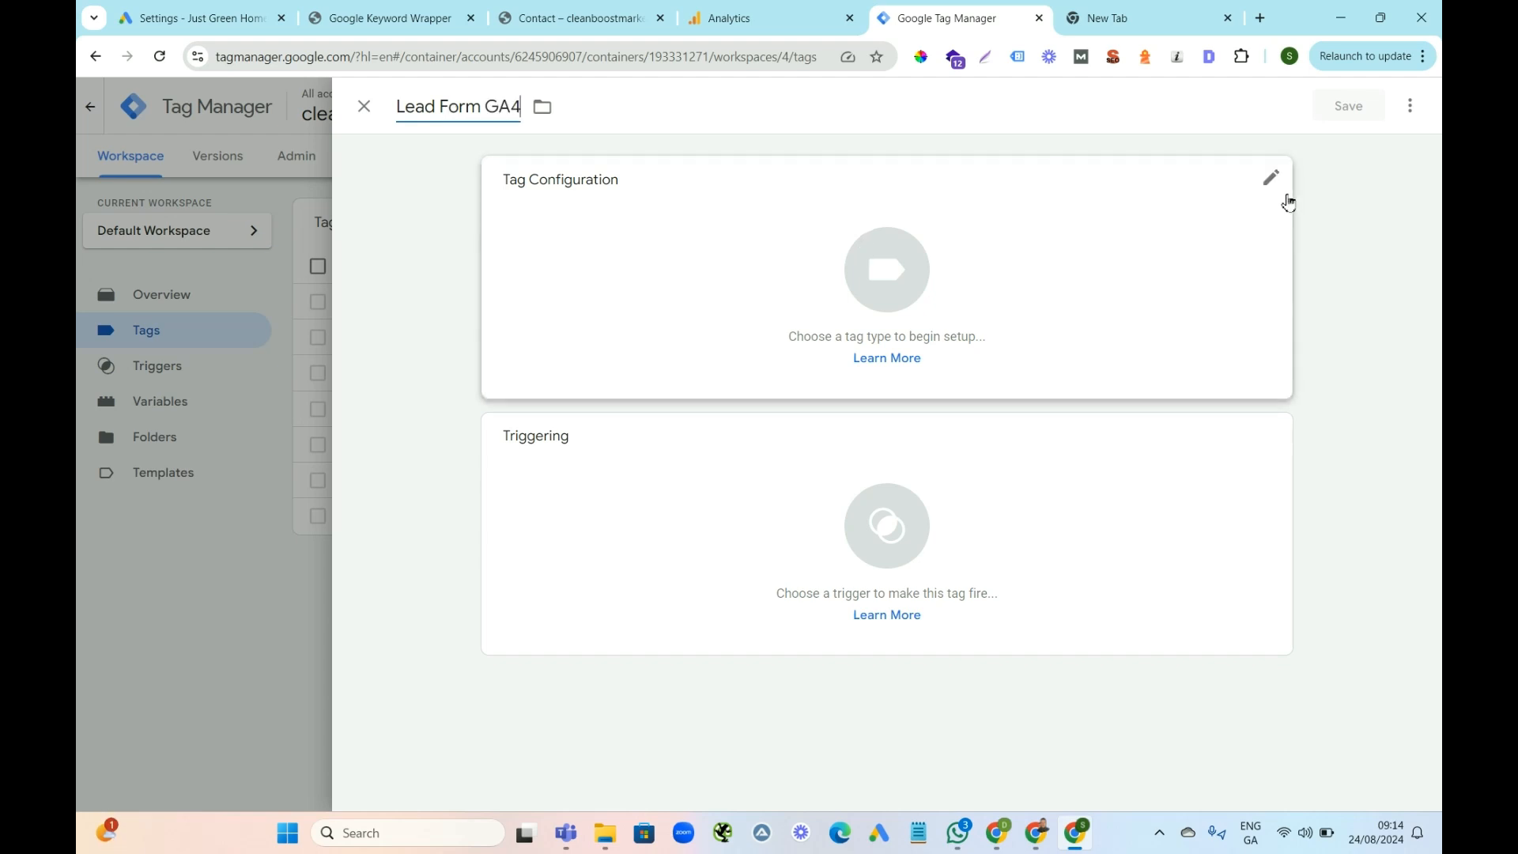
{"action": "left_click", "coordinate": [1273, 184]}
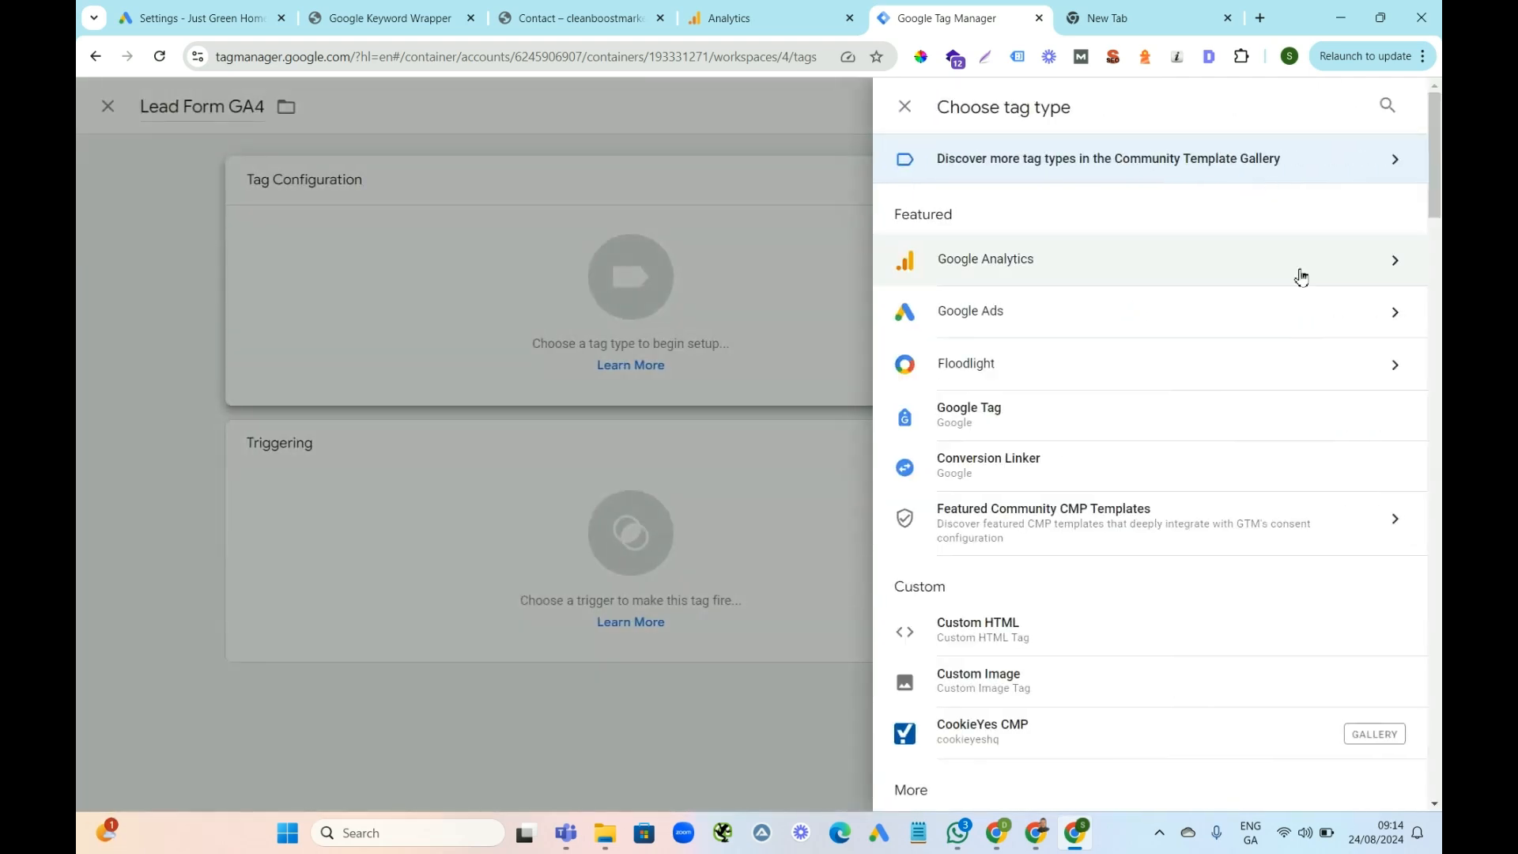
{"action": "left_click", "coordinate": [1403, 269]}
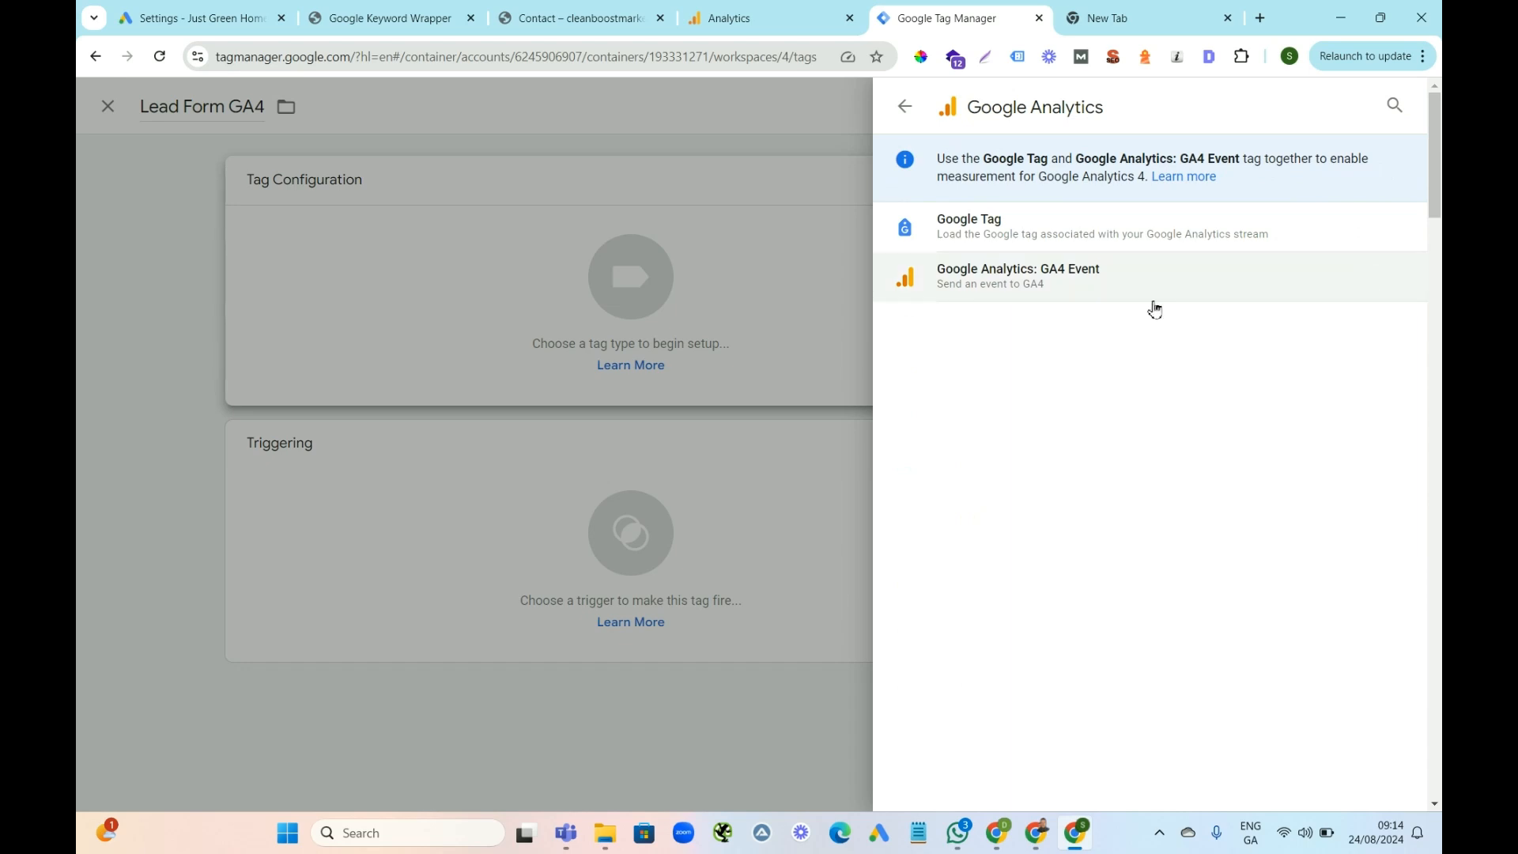
{"action": "left_click", "coordinate": [1067, 286]}
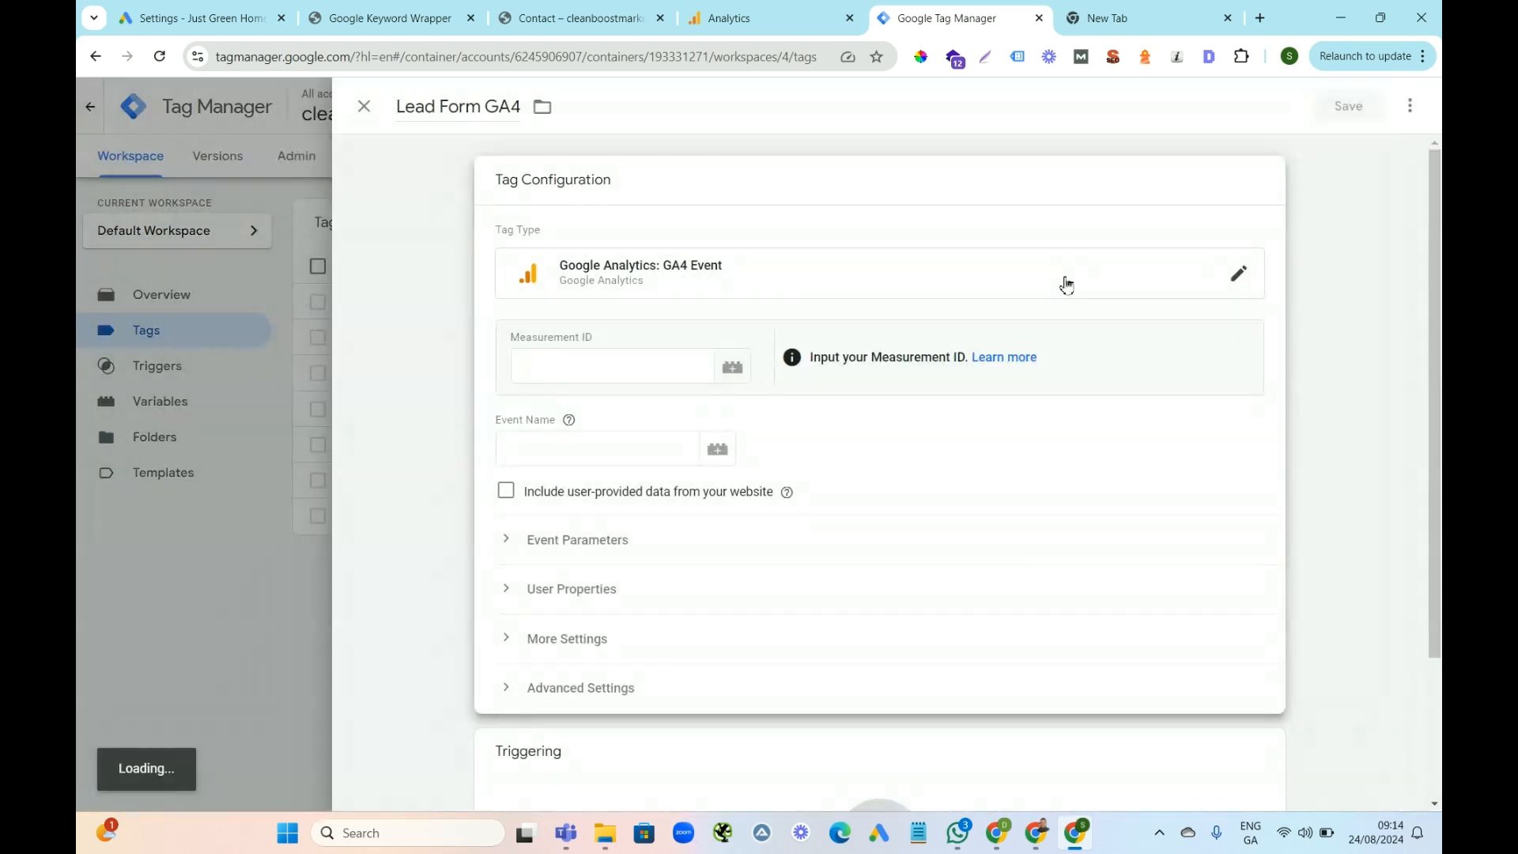
Copy Measurement ID G-3T7ZKZZY5H from the spare browser tab into the Lead Form GA4 tag
{"action": "left_click", "coordinate": [1091, 18]}
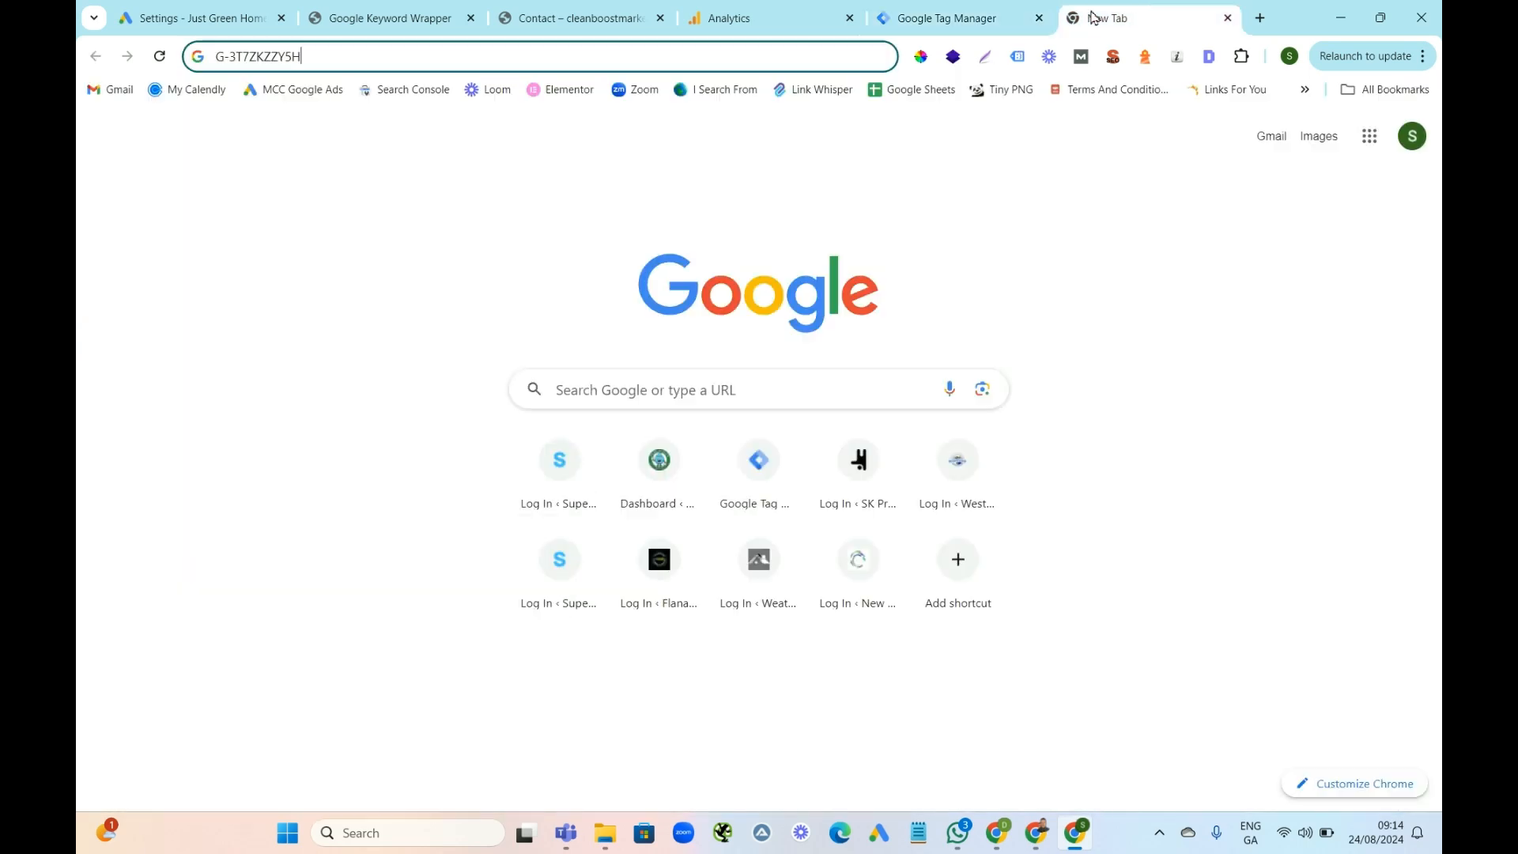
{"action": "left_click", "coordinate": [261, 59]}
{"action": "key", "text": "ctrl+c"}
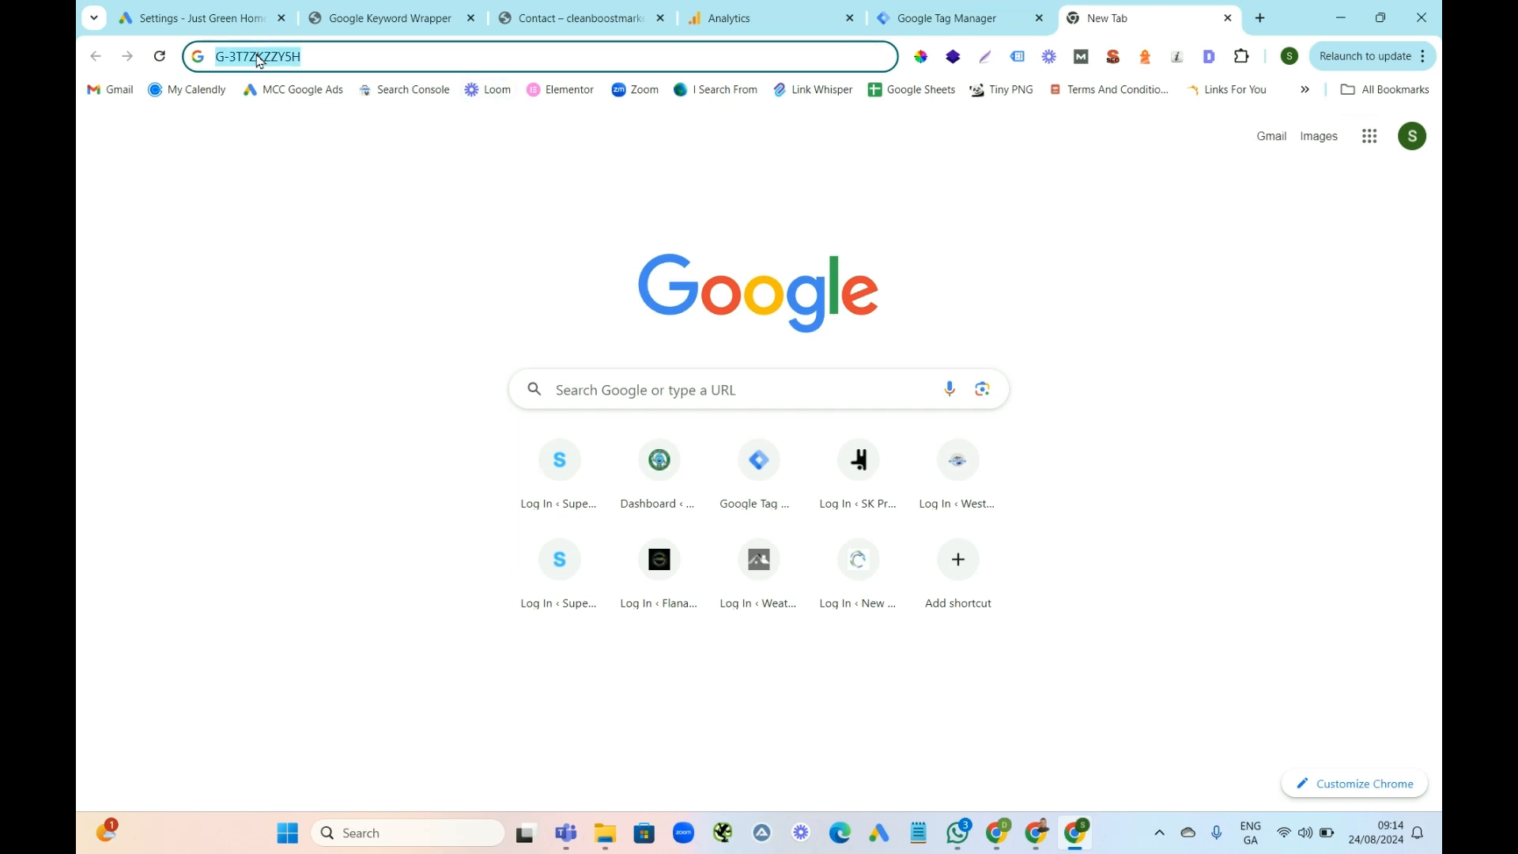
{"action": "left_click", "coordinate": [944, 18]}
{"action": "left_click", "coordinate": [599, 364]}
{"action": "key", "text": "ctrl+v"}
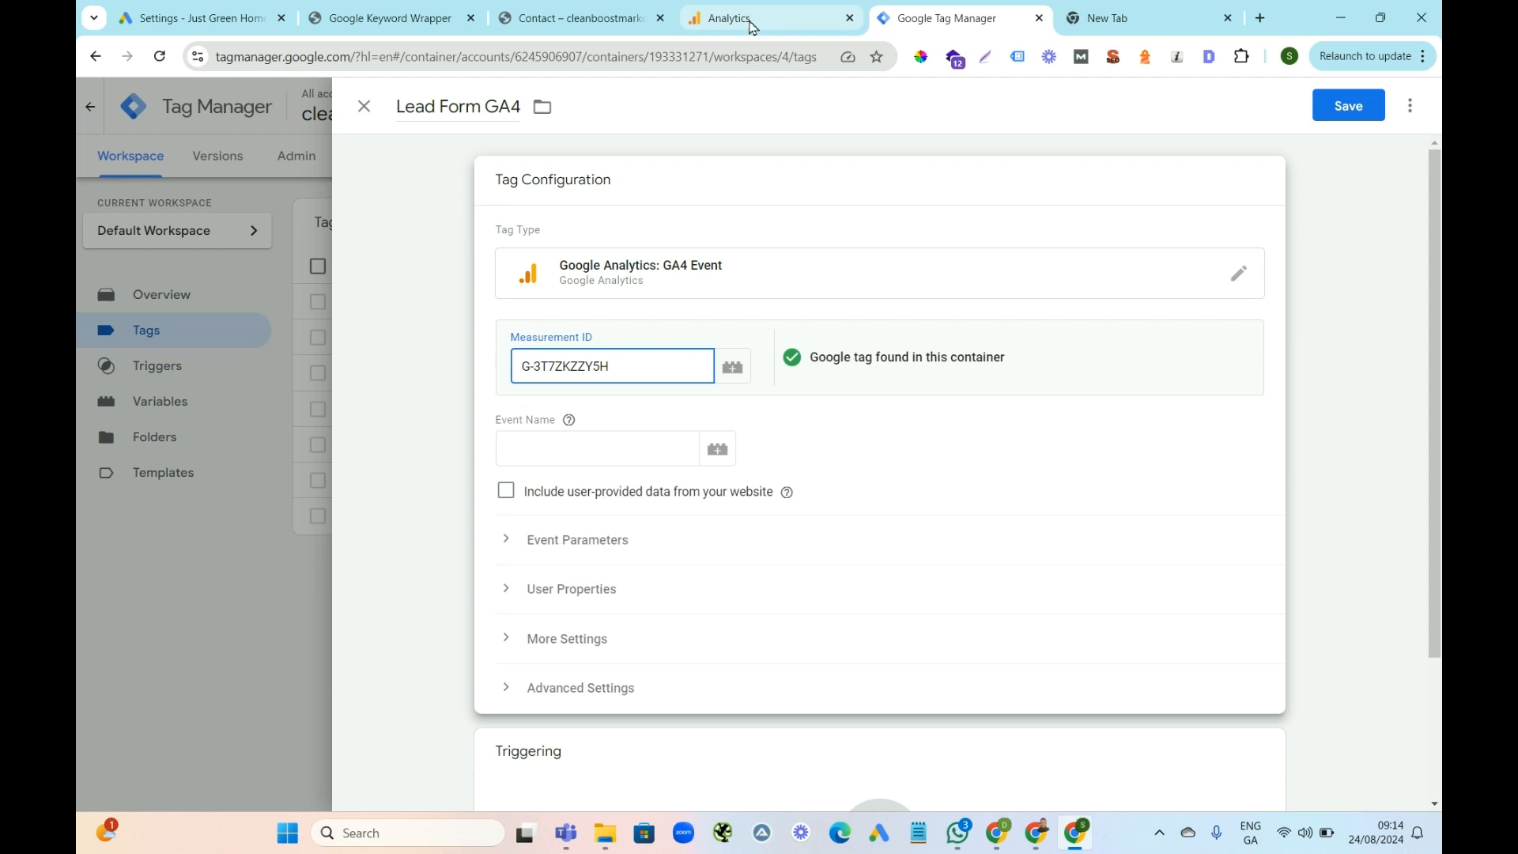
Copy the key event name lead_form from Analytics into the Lead Form GA4 tag's event name
{"action": "left_click", "coordinate": [752, 25]}
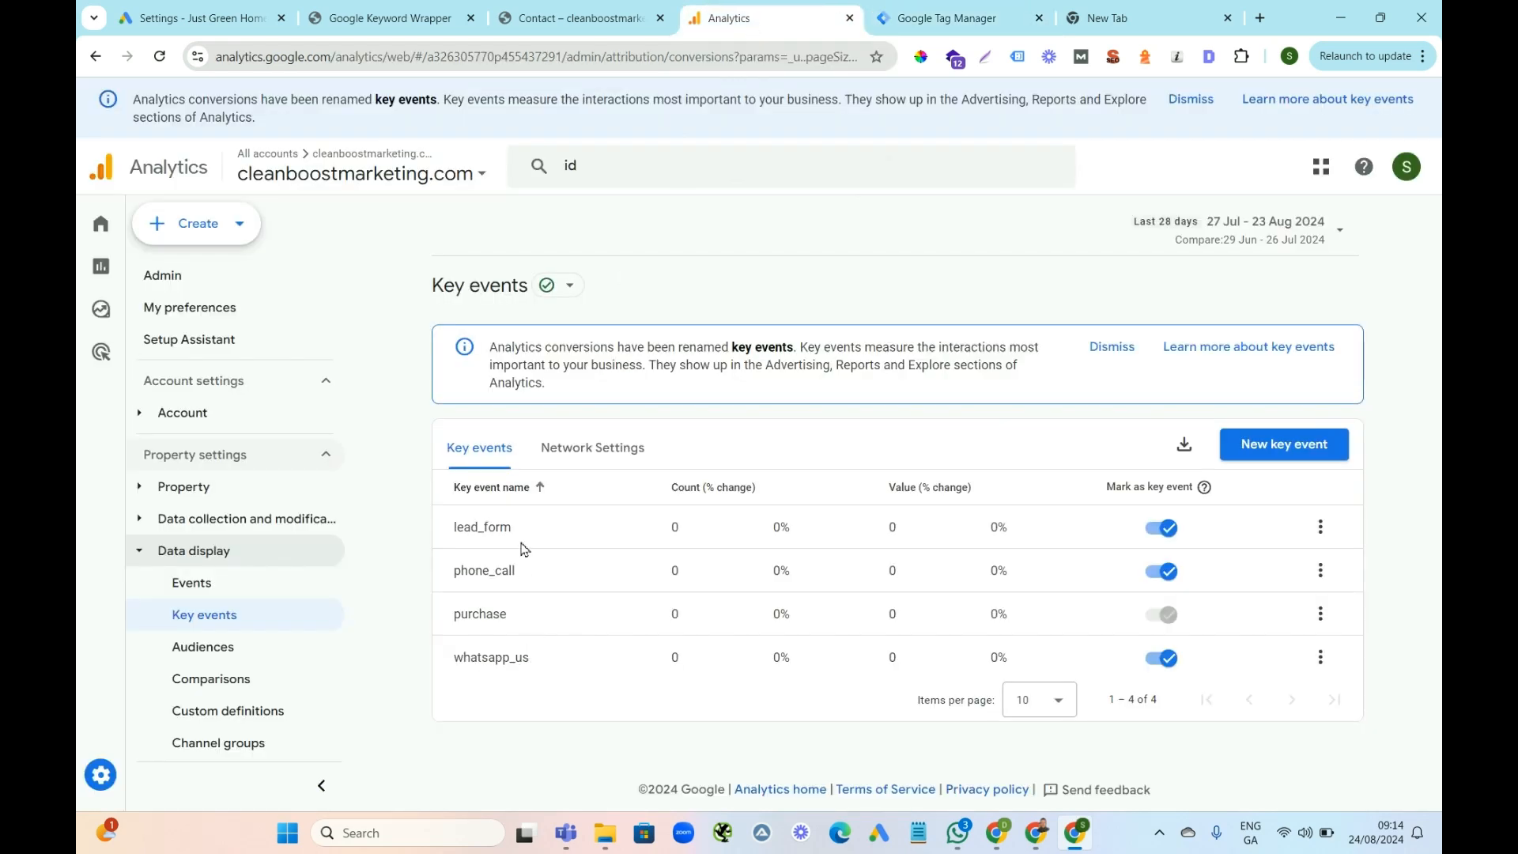
{"action": "left_click_drag", "start_coordinate": [516, 537], "coordinate": [456, 544]}
{"action": "key", "text": "ctrl+c"}
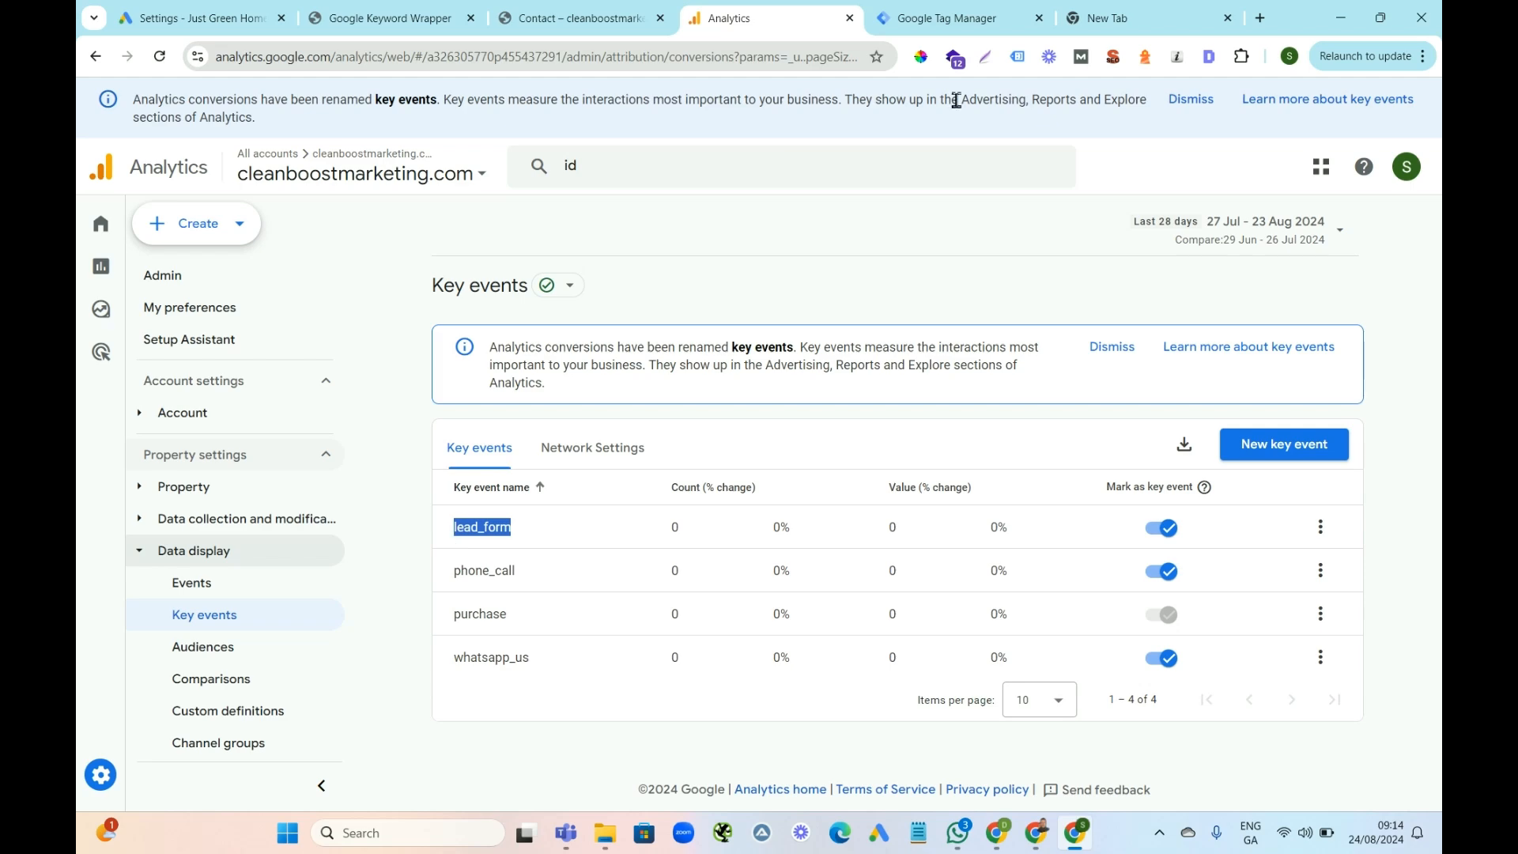
{"action": "left_click", "coordinate": [944, 18]}
{"action": "left_click", "coordinate": [555, 448]}
{"action": "key", "text": "ctrl+v"}
Assign the Thank You Page trigger to the Lead Form GA4 tag and save the tag
{"action": "scroll", "coordinate": [1398, 589], "scroll_direction": "down", "scroll_amount": 2}
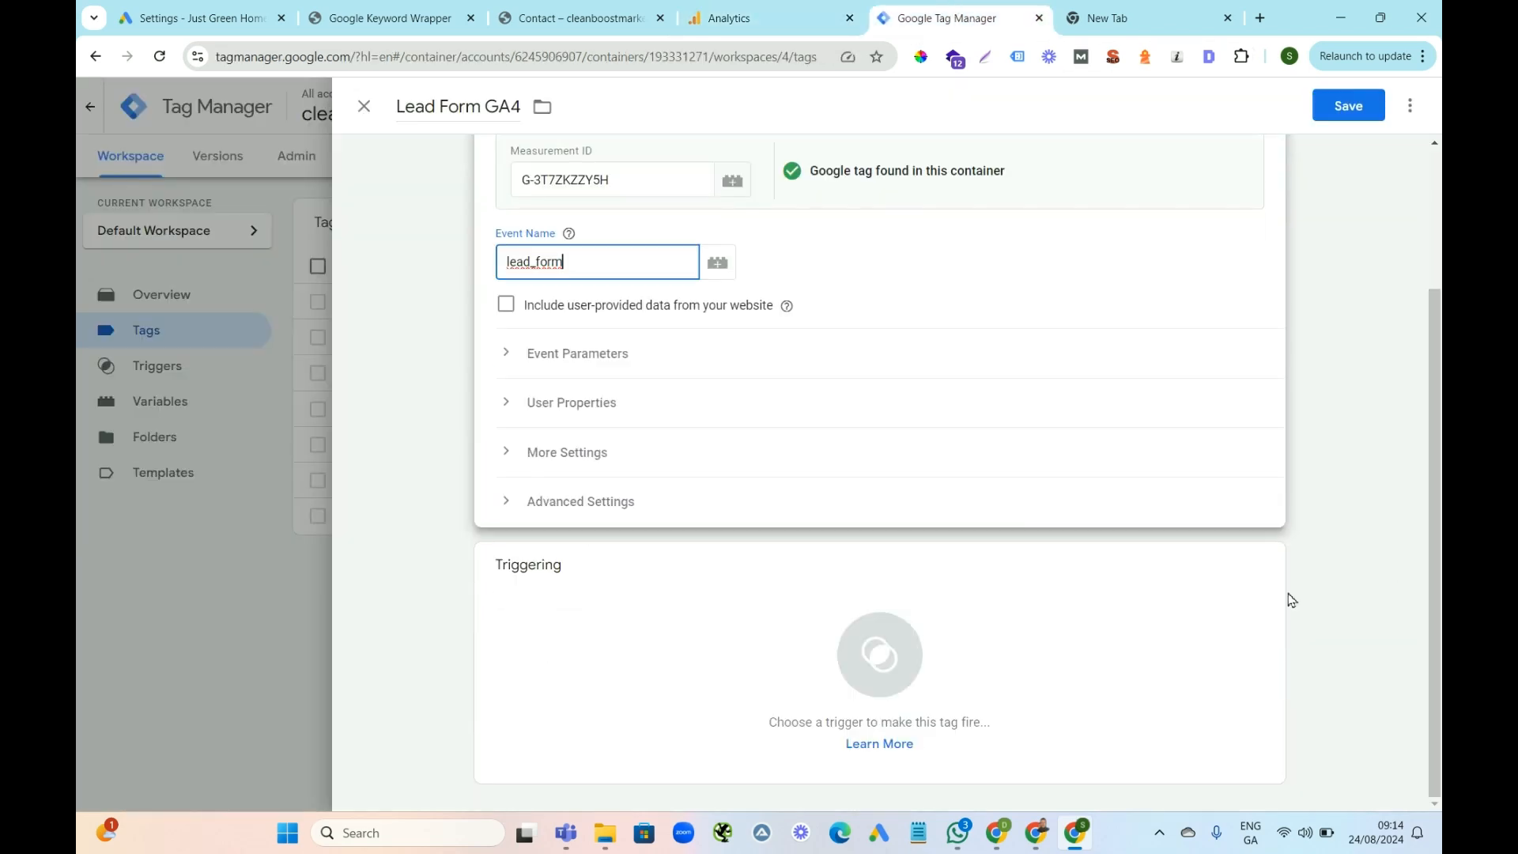
{"action": "left_click", "coordinate": [1265, 571]}
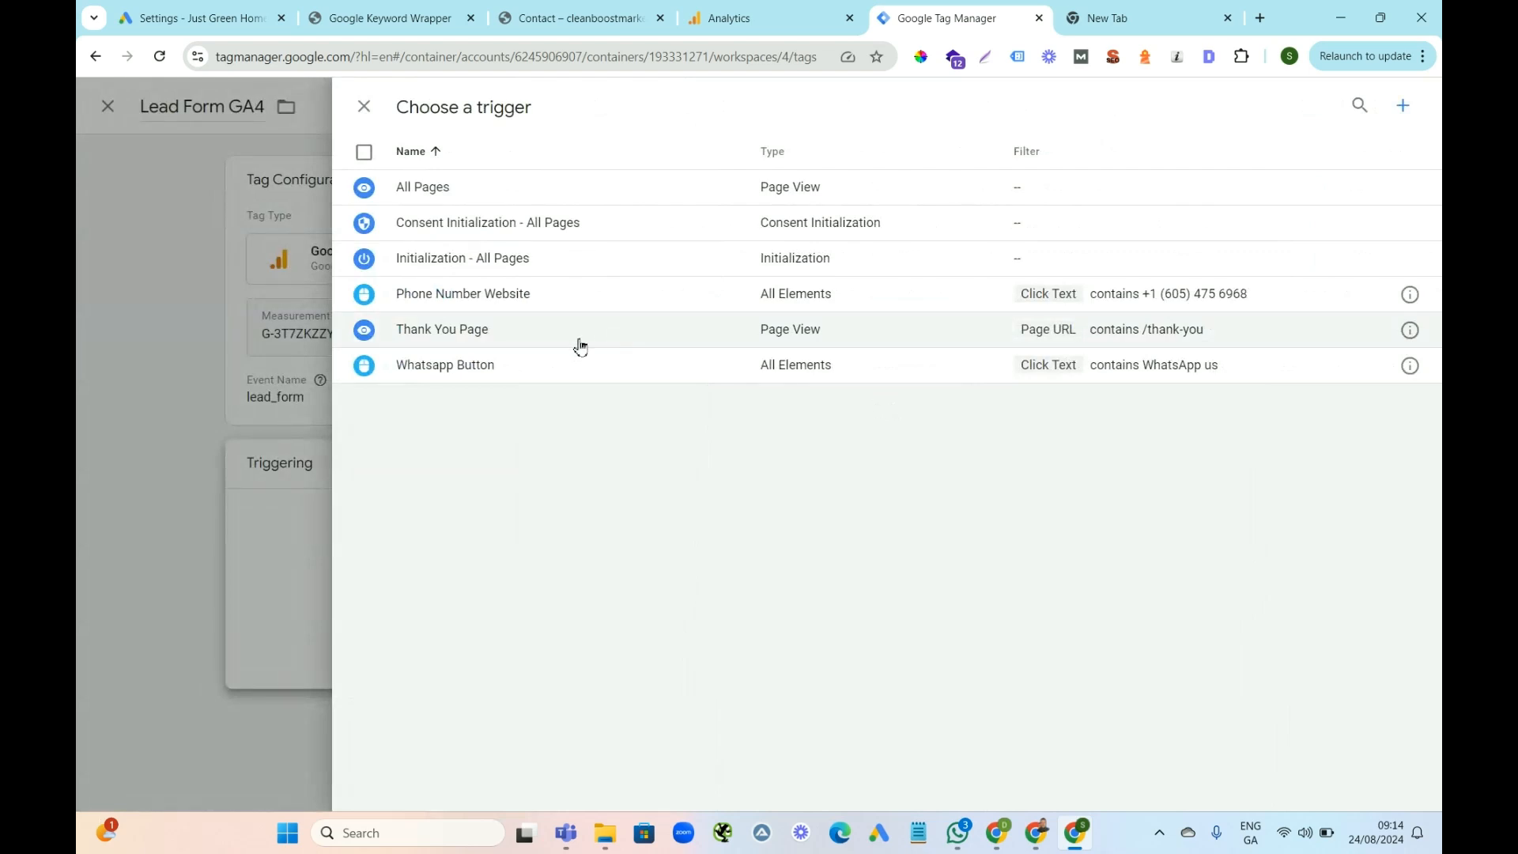
{"action": "left_click", "coordinate": [857, 335]}
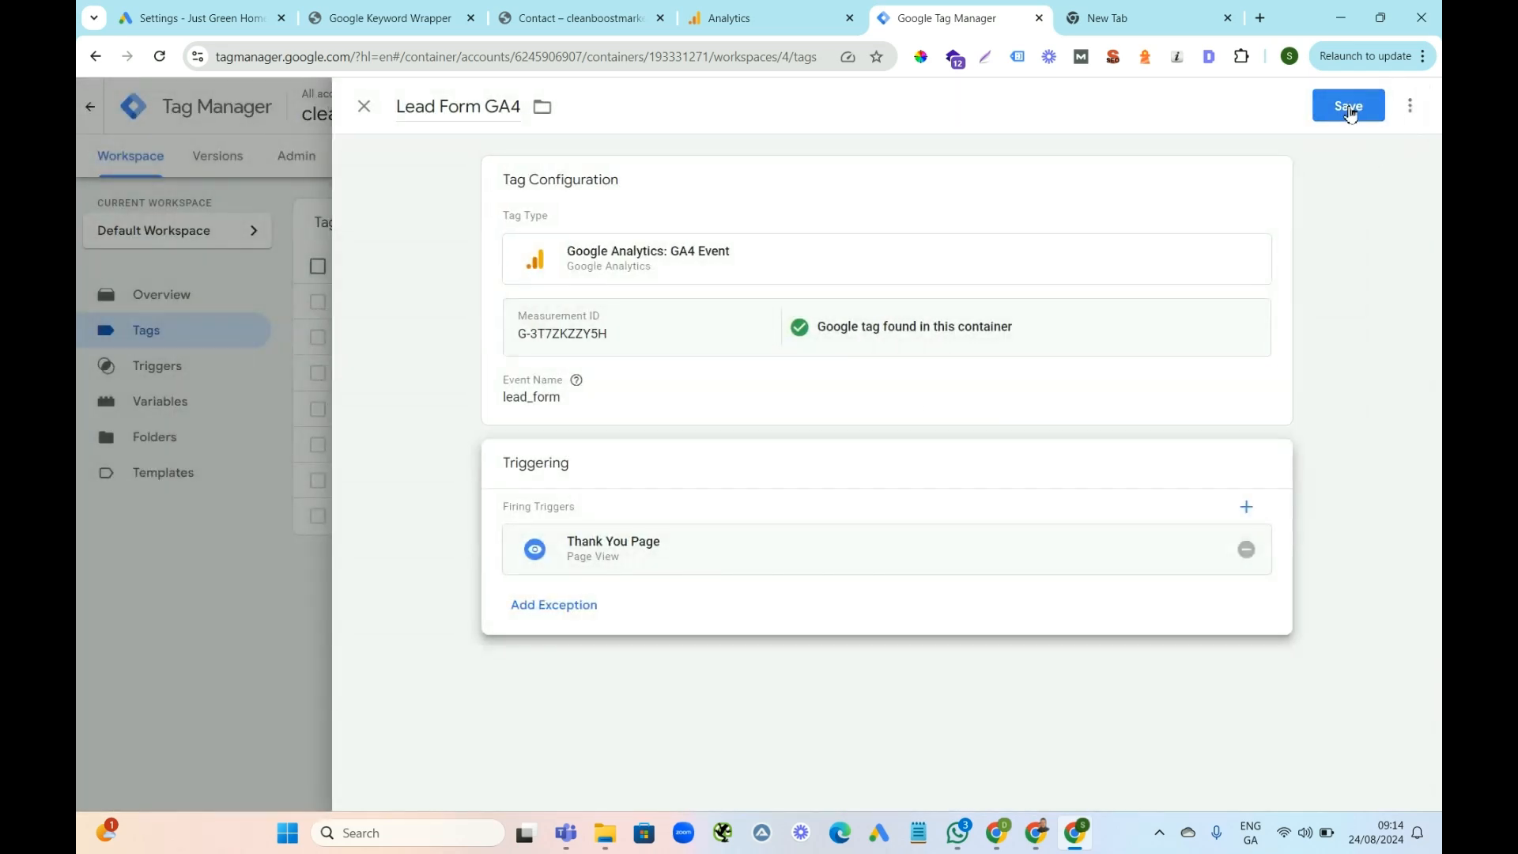
{"action": "left_click", "coordinate": [1350, 113]}
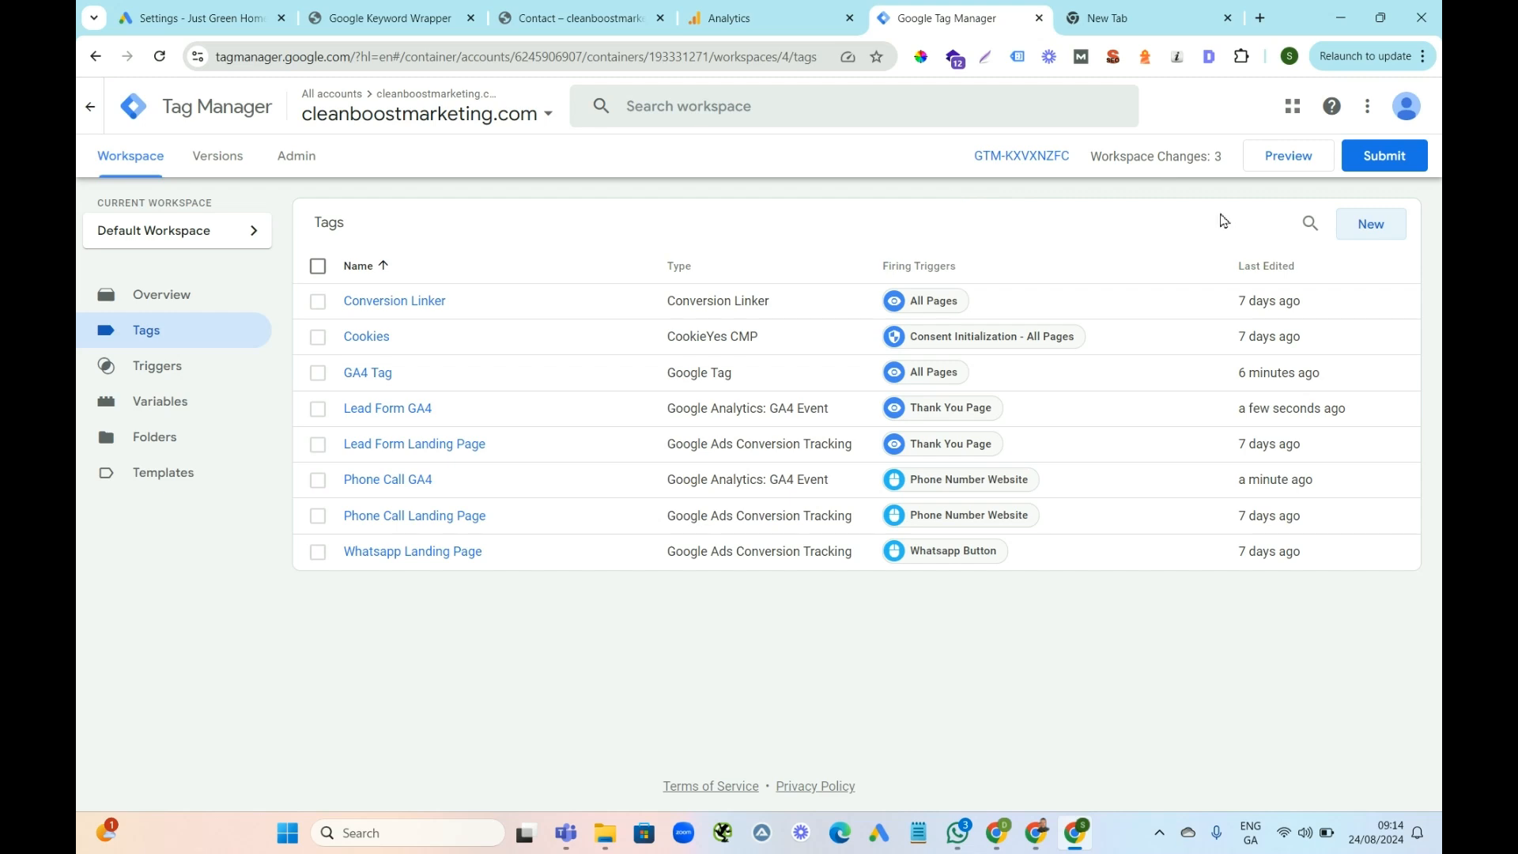
Create a new tag named Whatsapp GA4 with the tag type Google Analytics: GA4 Event
{"action": "left_click", "coordinate": [1372, 227]}
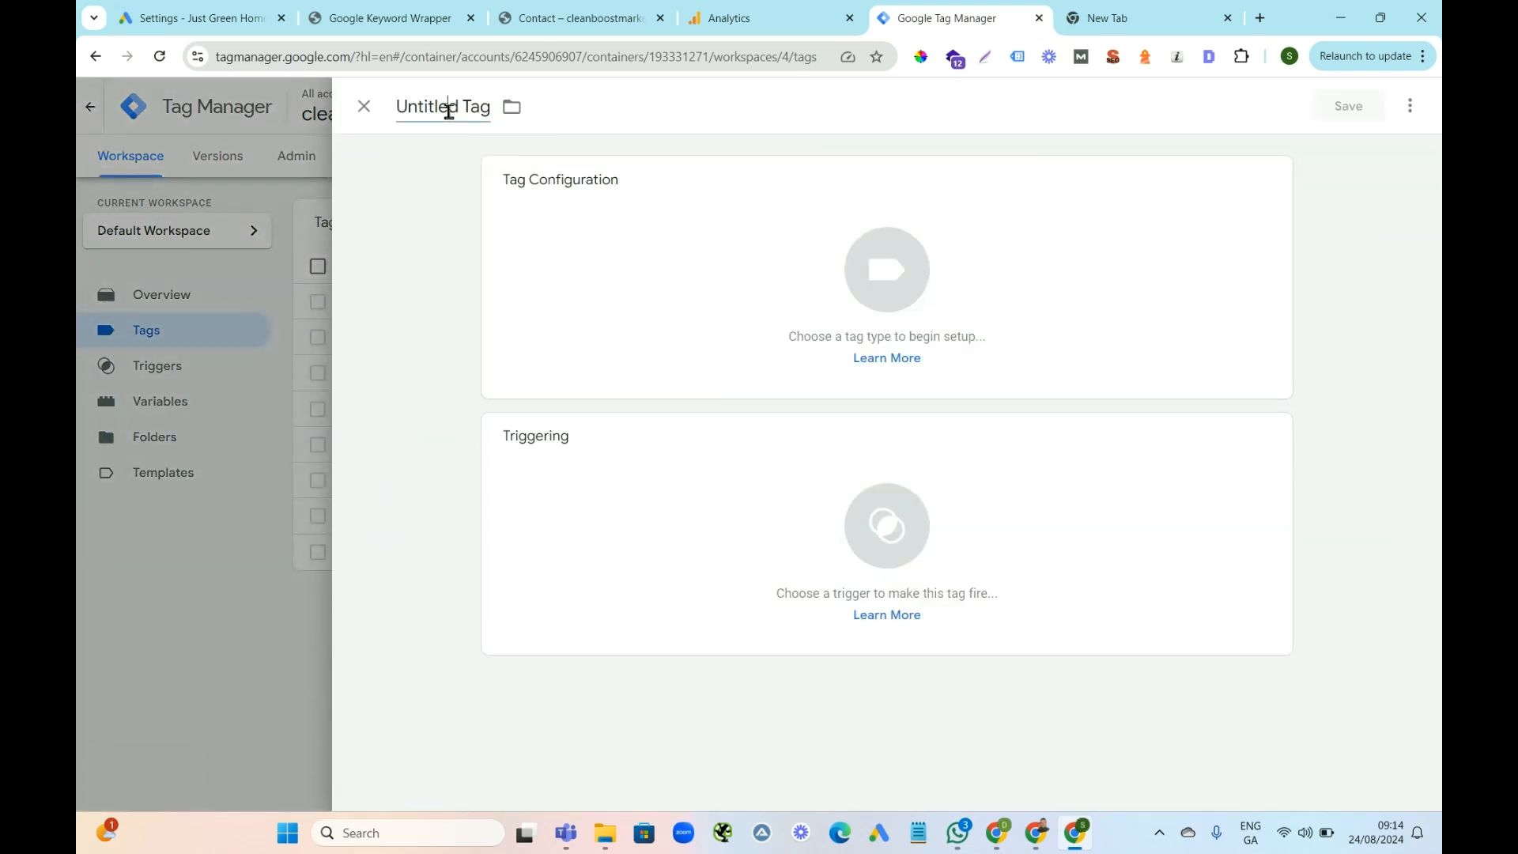
{"action": "triple_click", "coordinate": [449, 111]}
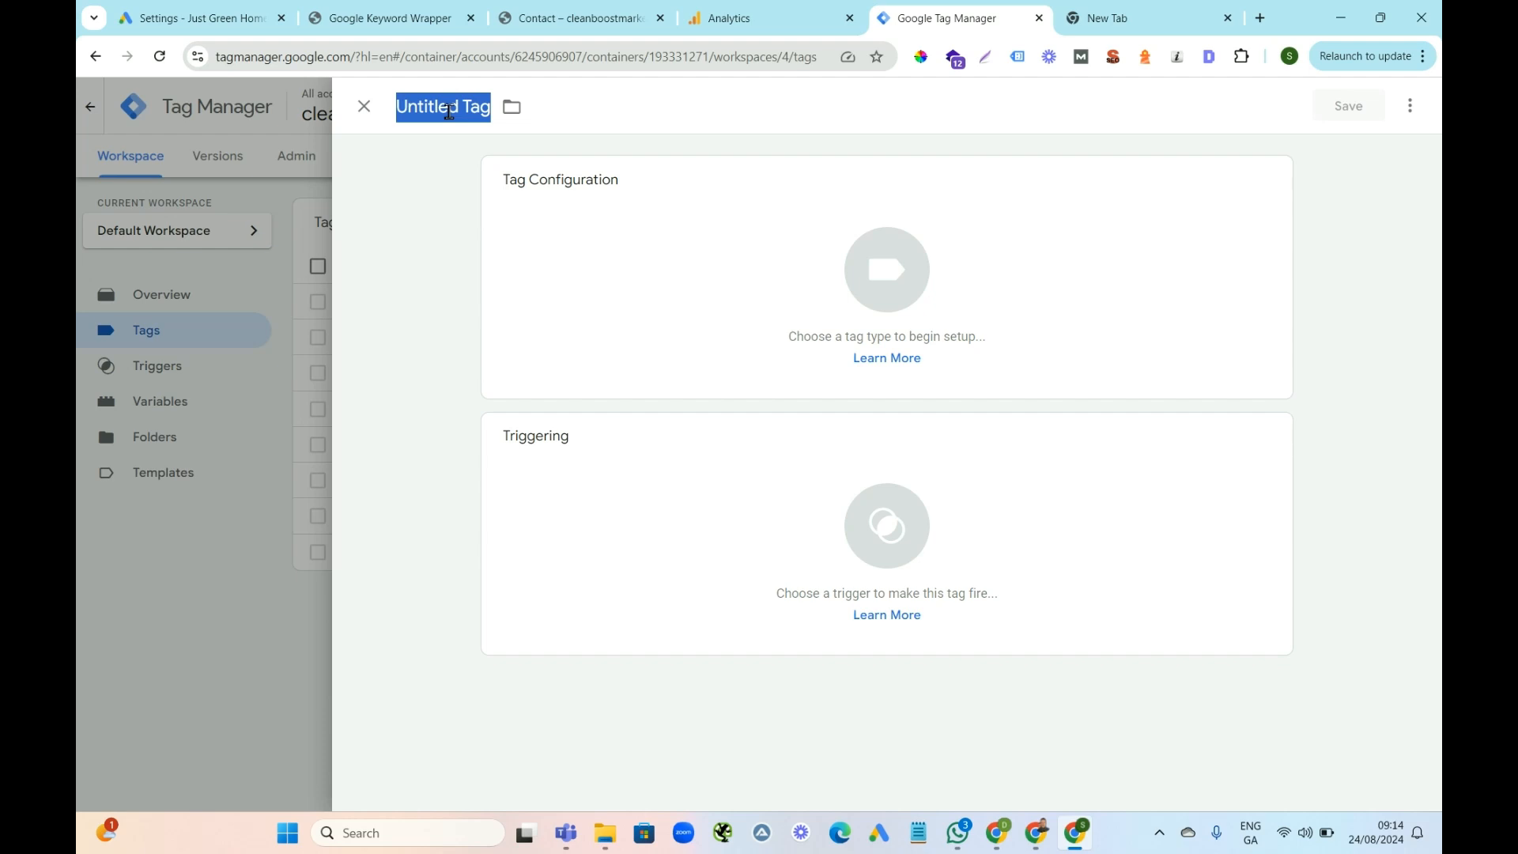
{"action": "type", "text": "Whatsapp GA4"}
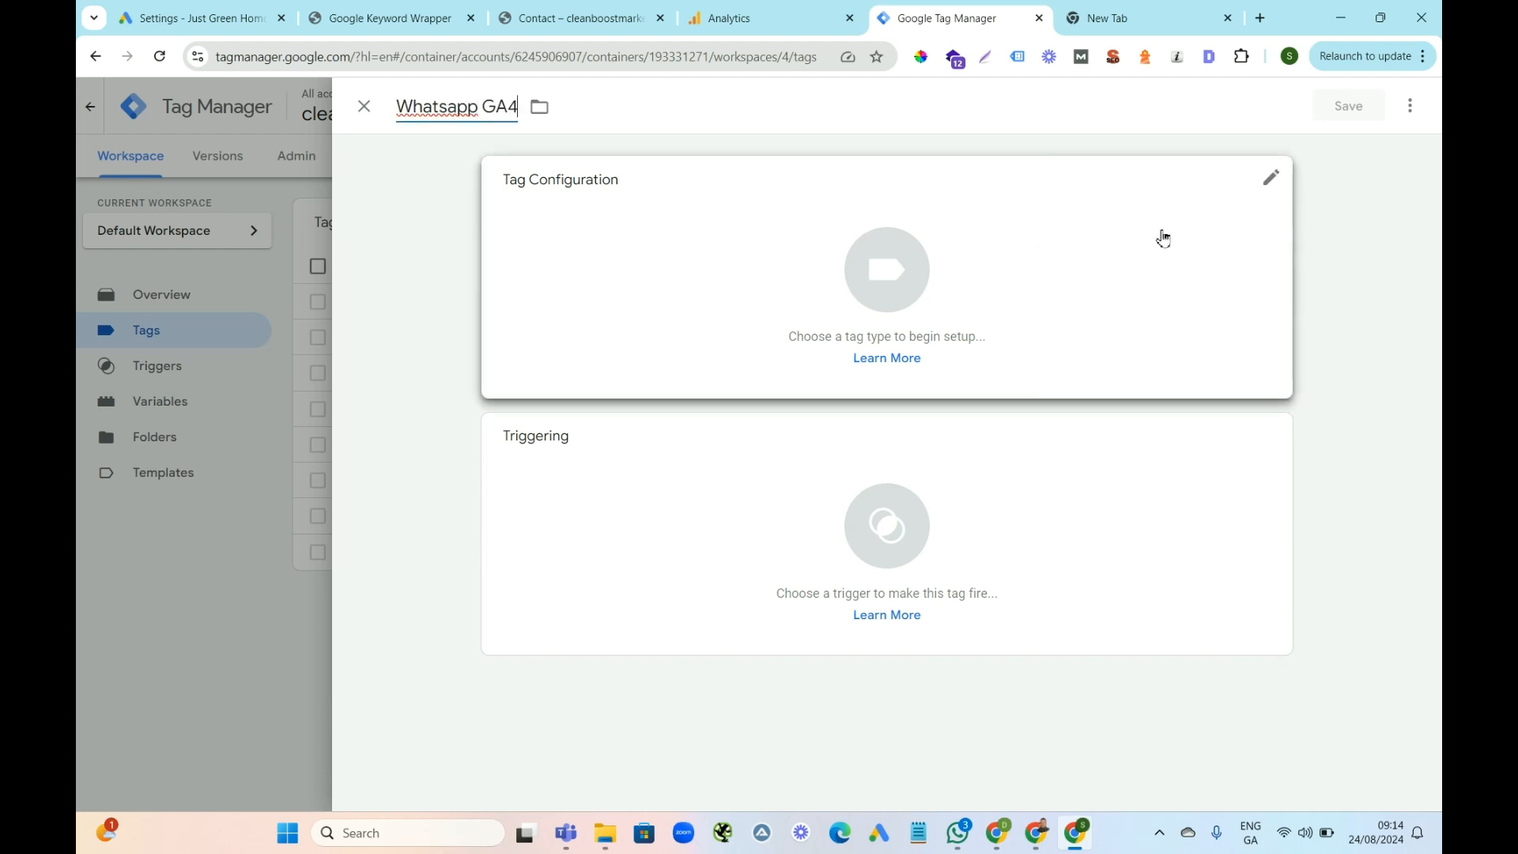
{"action": "left_click", "coordinate": [1272, 185]}
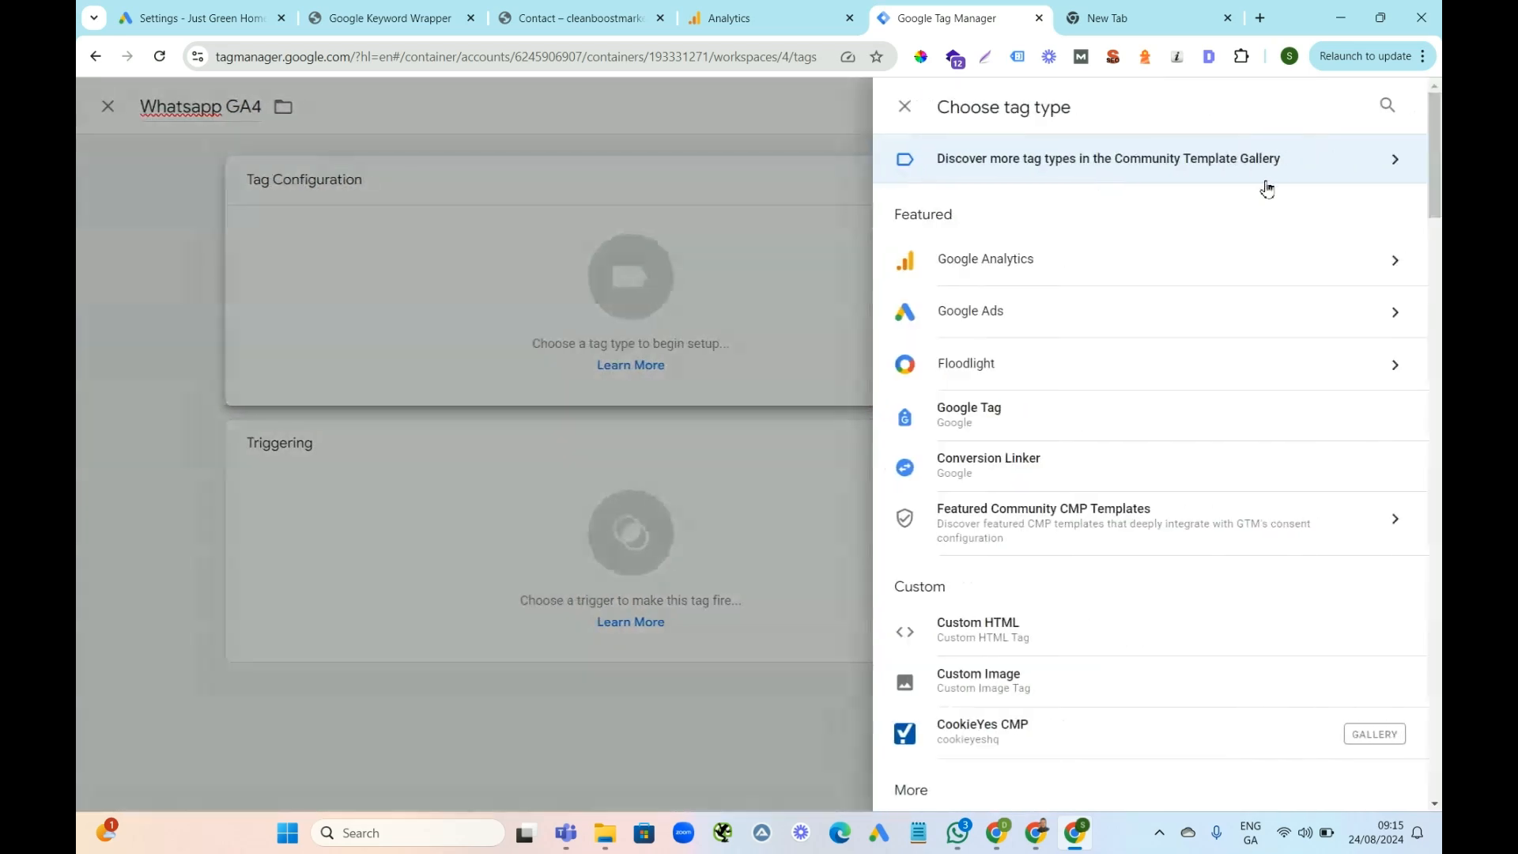
{"action": "left_click", "coordinate": [1400, 263]}
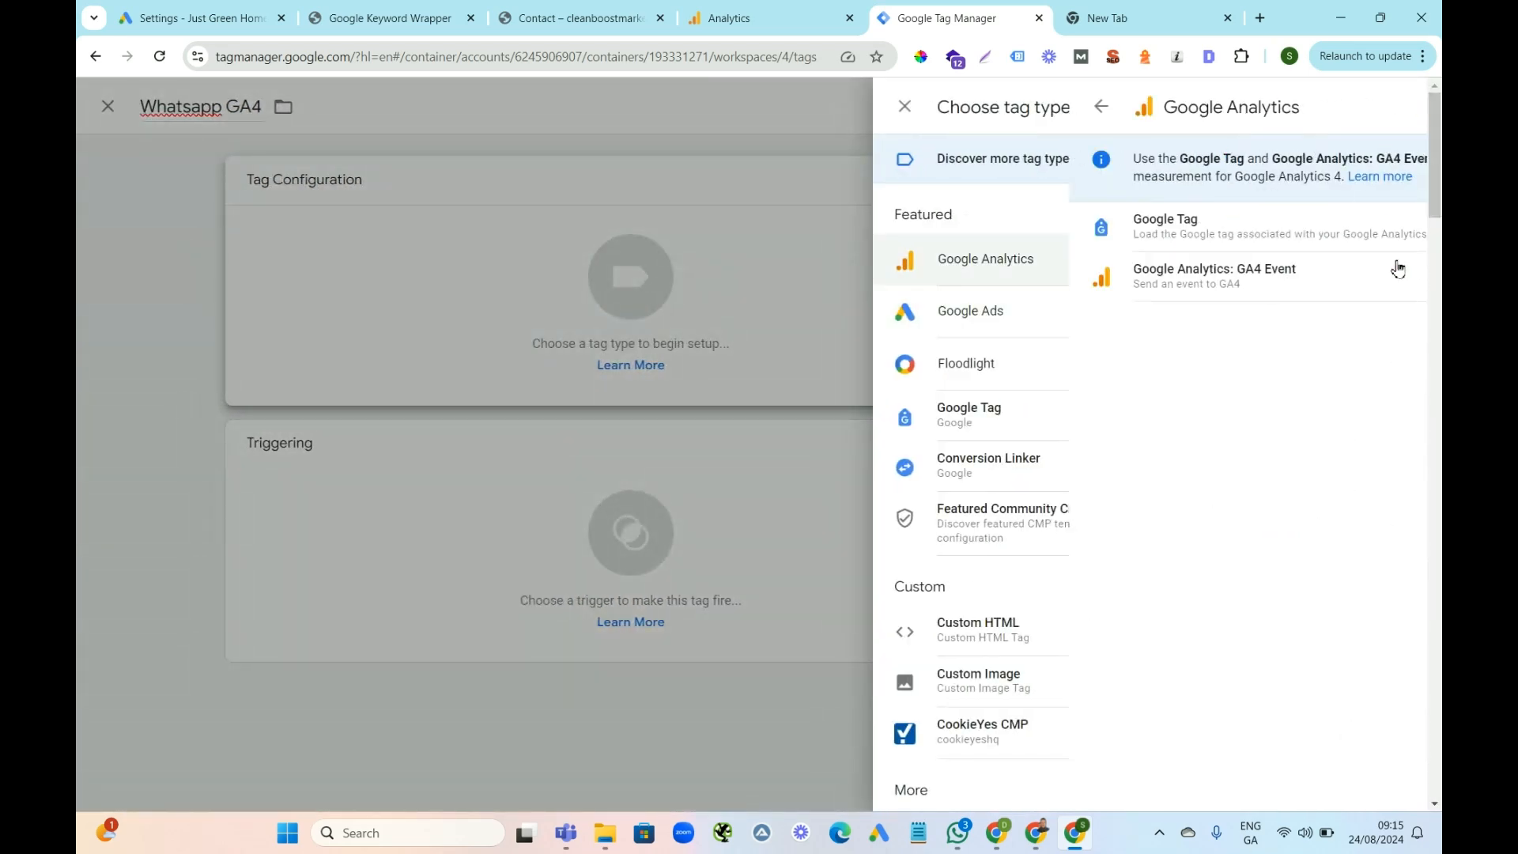
{"action": "left_click", "coordinate": [1097, 278]}
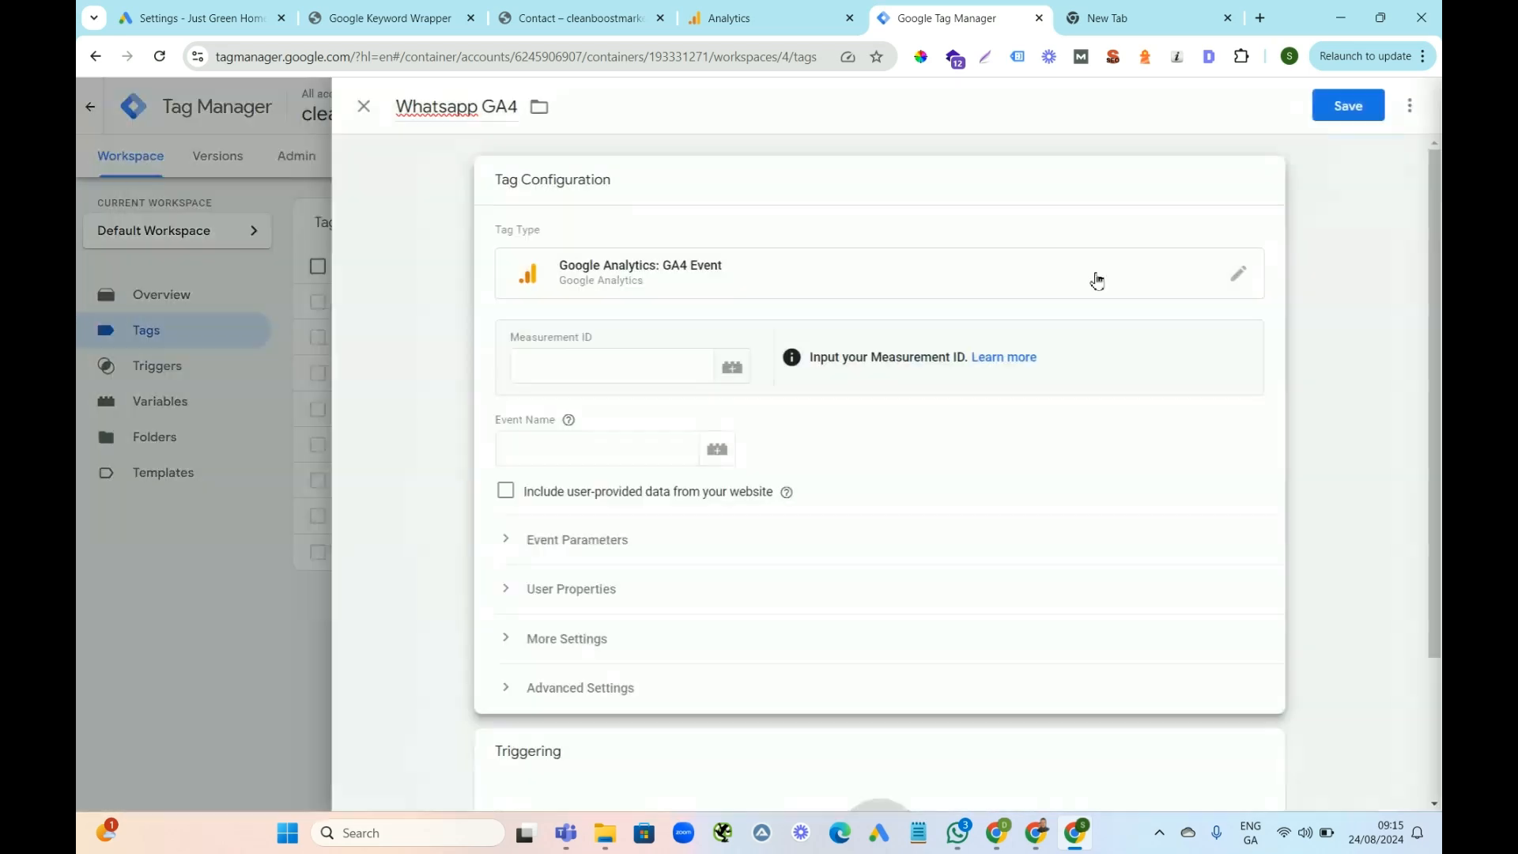
Copy Measurement ID G-3T7ZKZZY5H from the spare browser tab into the Whatsapp GA4 tag
{"action": "left_click", "coordinate": [1124, 17]}
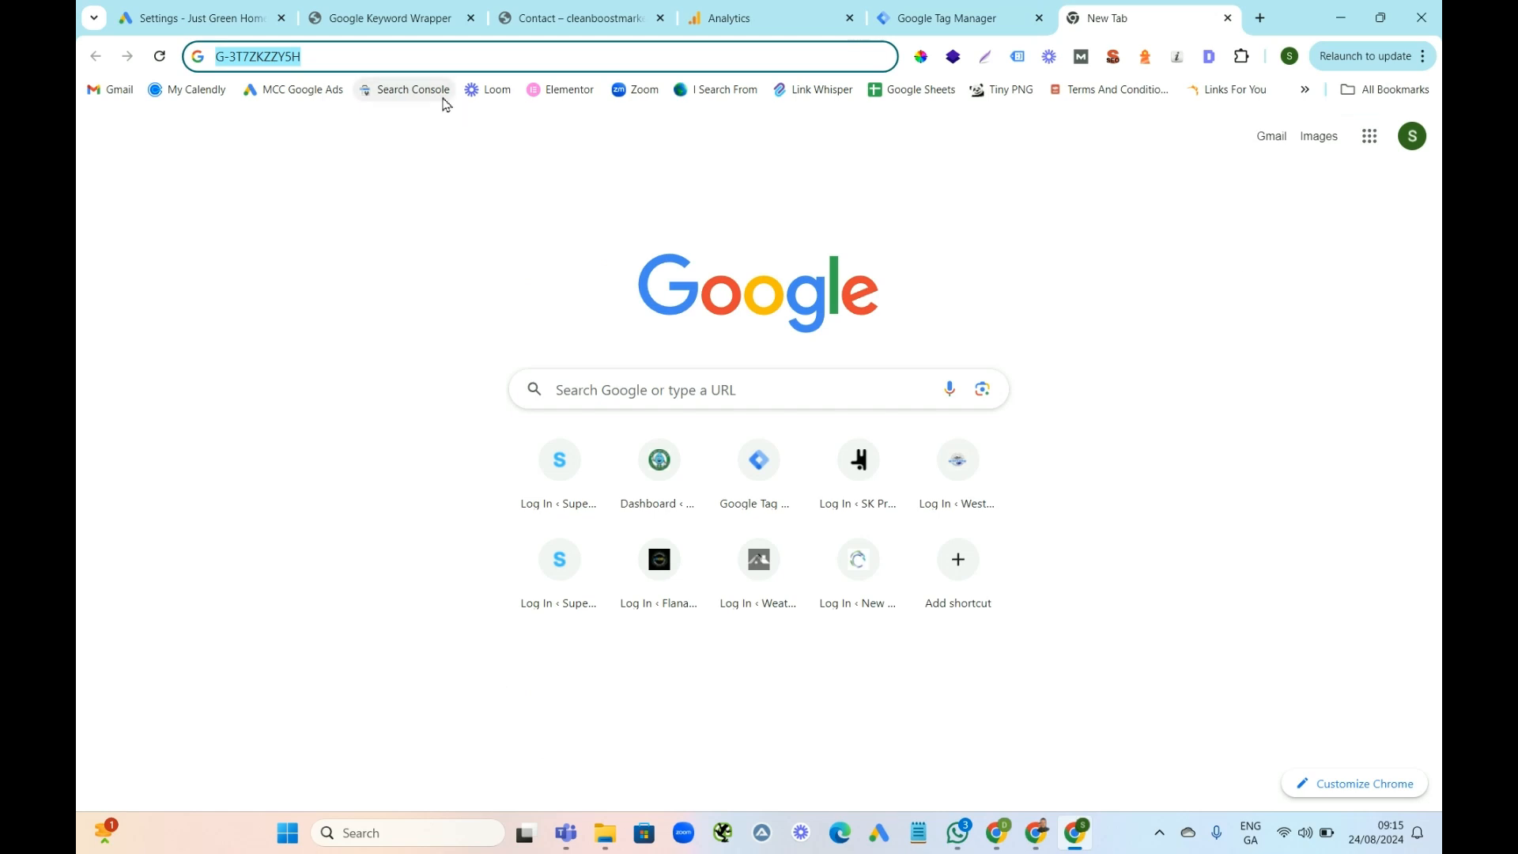
{"action": "left_click", "coordinate": [965, 15]}
{"action": "left_click", "coordinate": [577, 366]}
{"action": "type", "text": "G-3T7ZKZZY5H"}
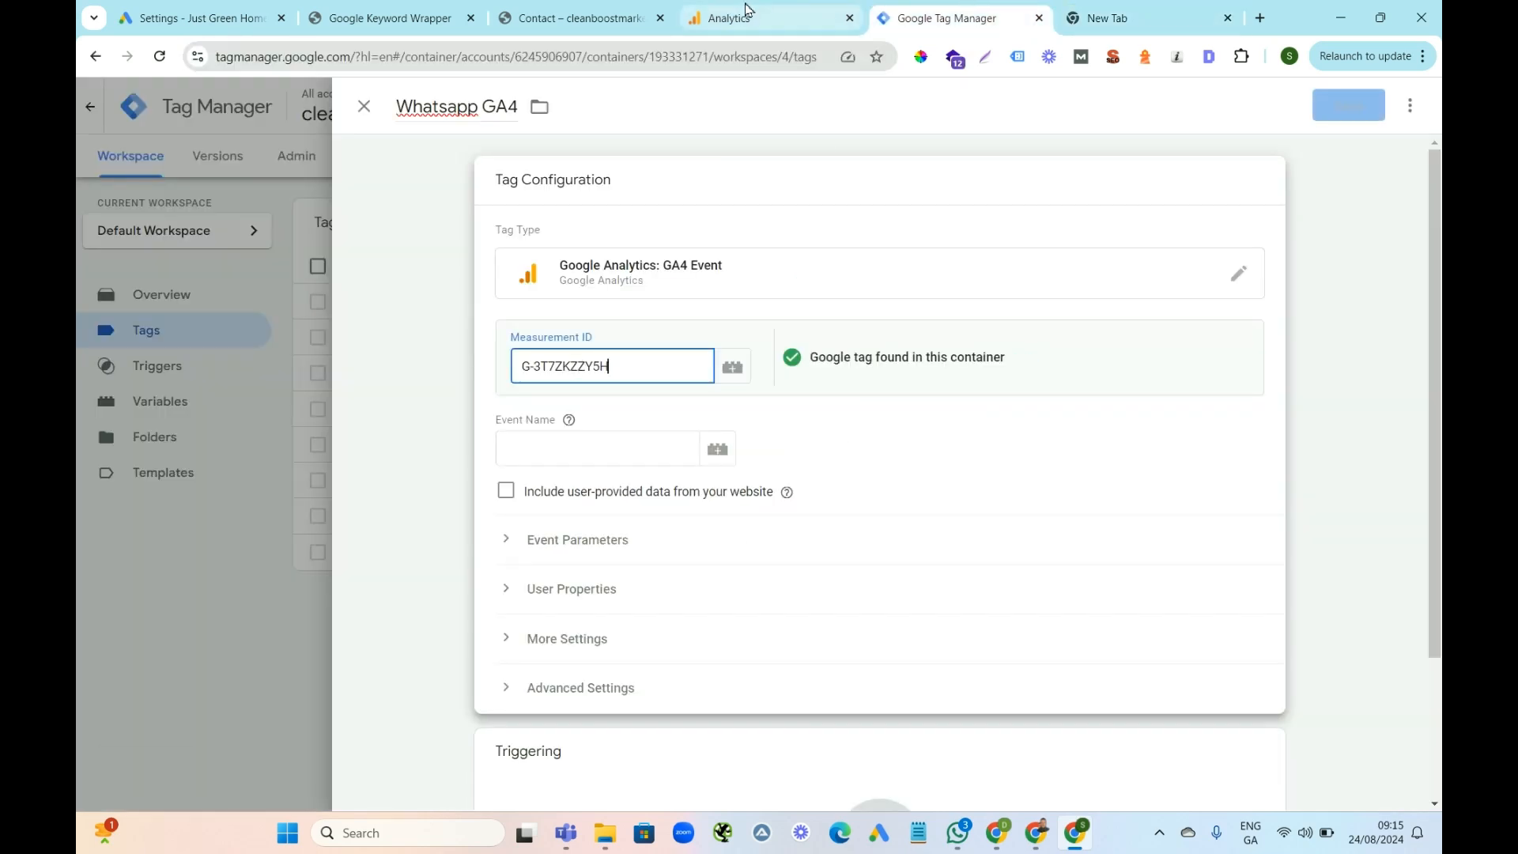
Copy the key event name whatsapp_us from Analytics into the Whatsapp GA4 tag's event name
{"action": "left_click", "coordinate": [748, 16]}
{"action": "left_click_drag", "start_coordinate": [533, 662], "coordinate": [453, 676]}
{"action": "key", "text": "ctrl+c"}
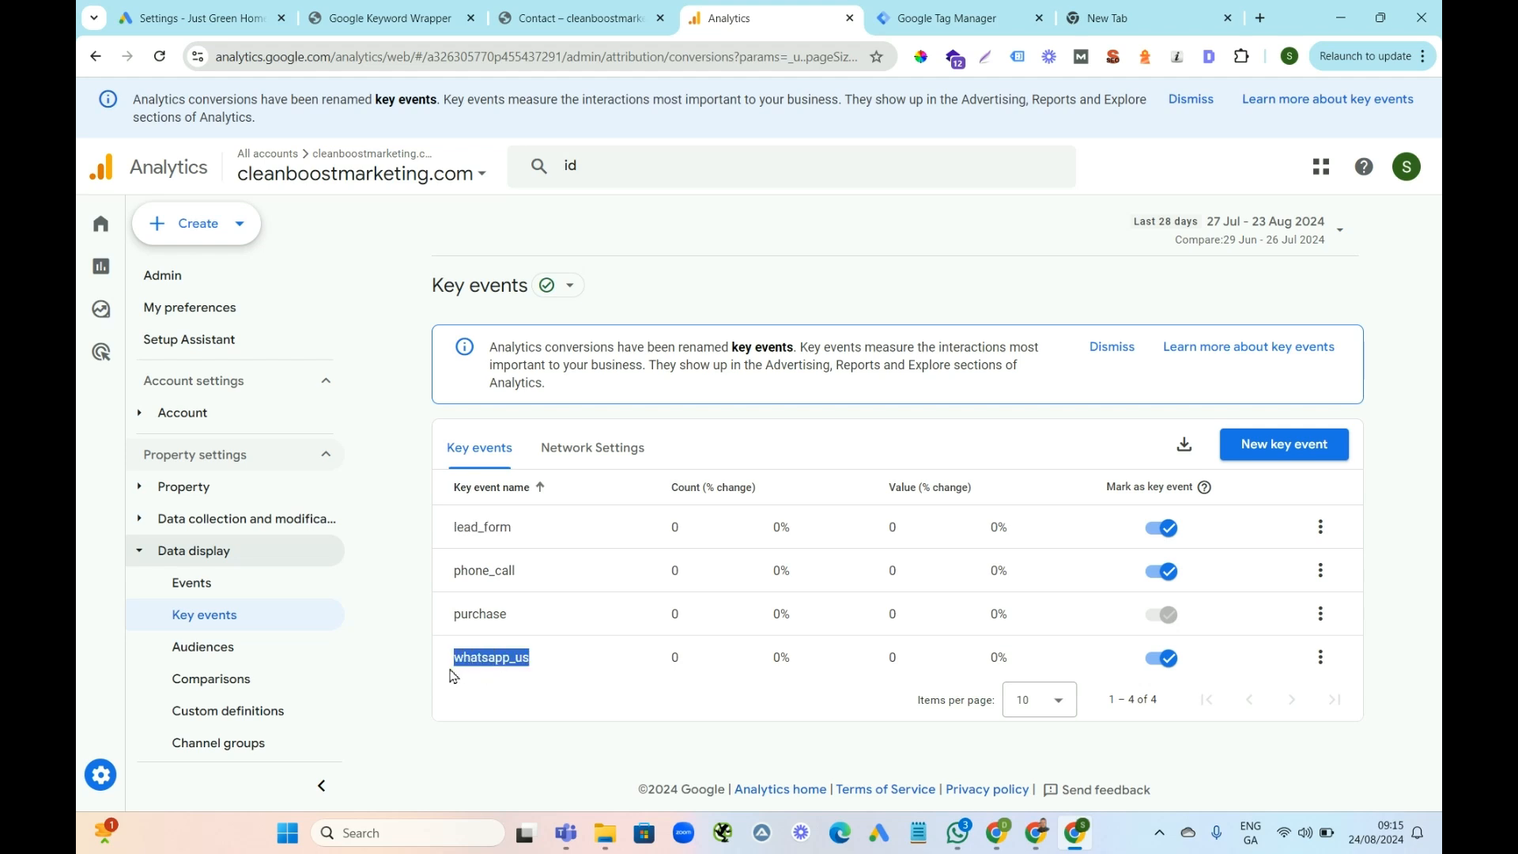
{"action": "left_click", "coordinate": [946, 15]}
{"action": "left_click", "coordinate": [553, 456]}
{"action": "key", "text": "ctrl+v"}
Assign the Whatsapp Button trigger to the Whatsapp GA4 tag and save the tag
{"action": "scroll", "coordinate": [1278, 457], "scroll_direction": "down", "scroll_amount": 2}
{"action": "mouse_move", "coordinate": [1250, 600]}
{"action": "left_click", "coordinate": [1265, 569]}
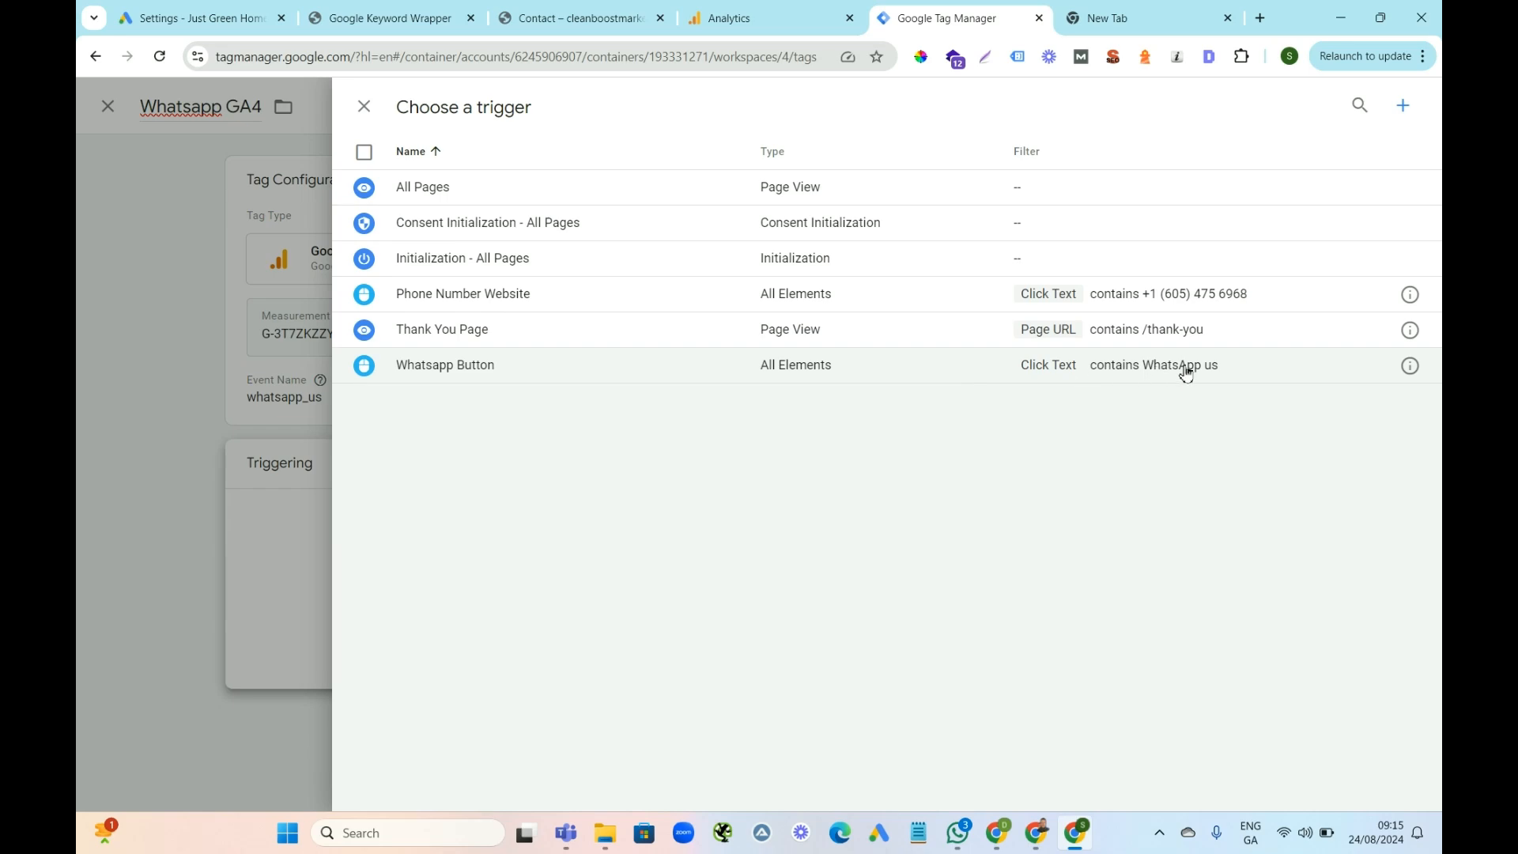
{"action": "left_click", "coordinate": [800, 372]}
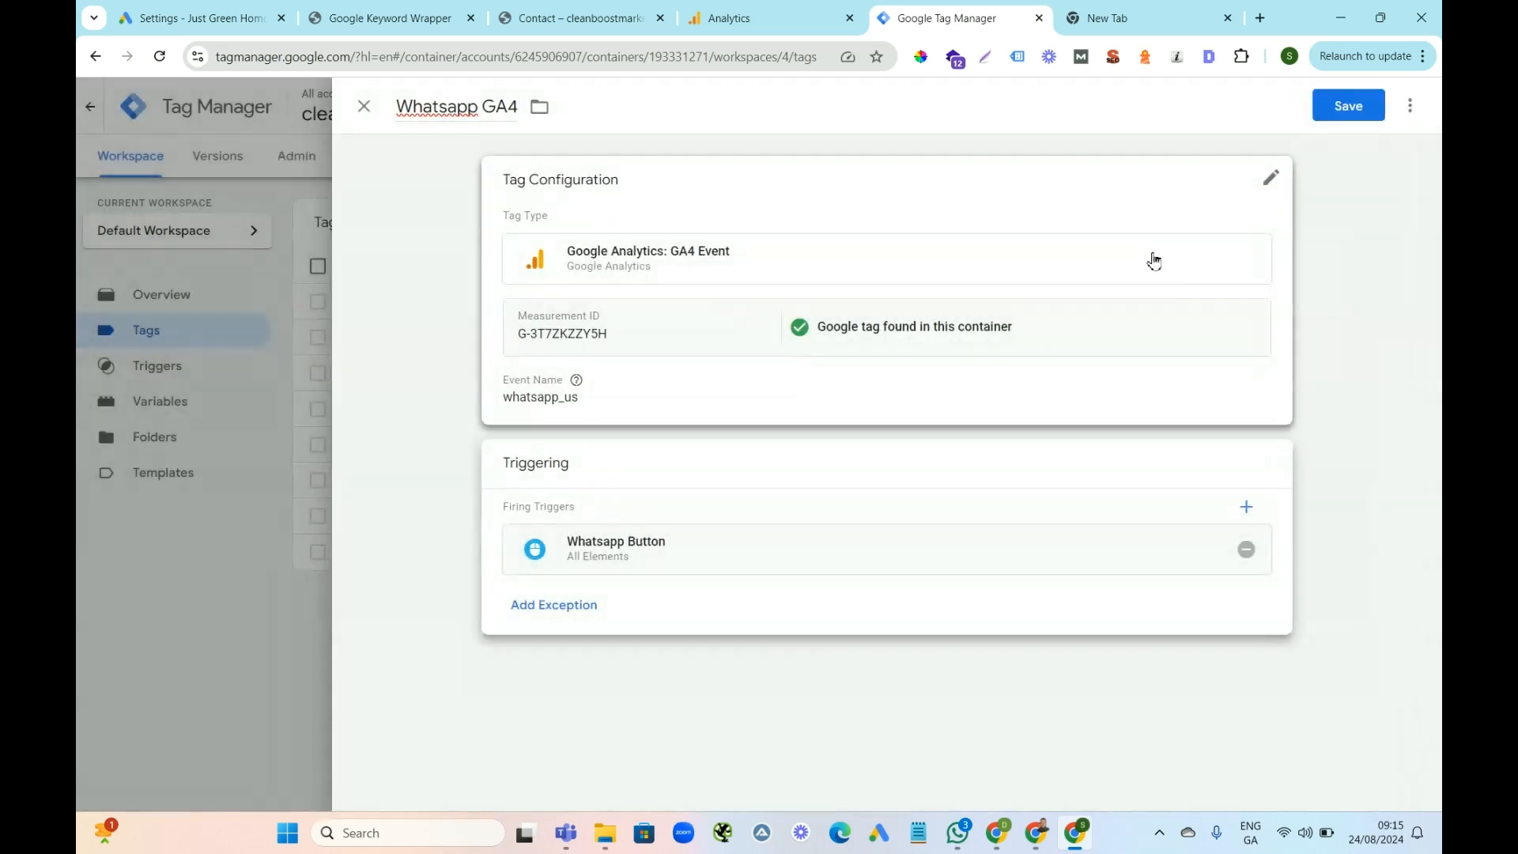
{"action": "left_click", "coordinate": [1358, 108]}
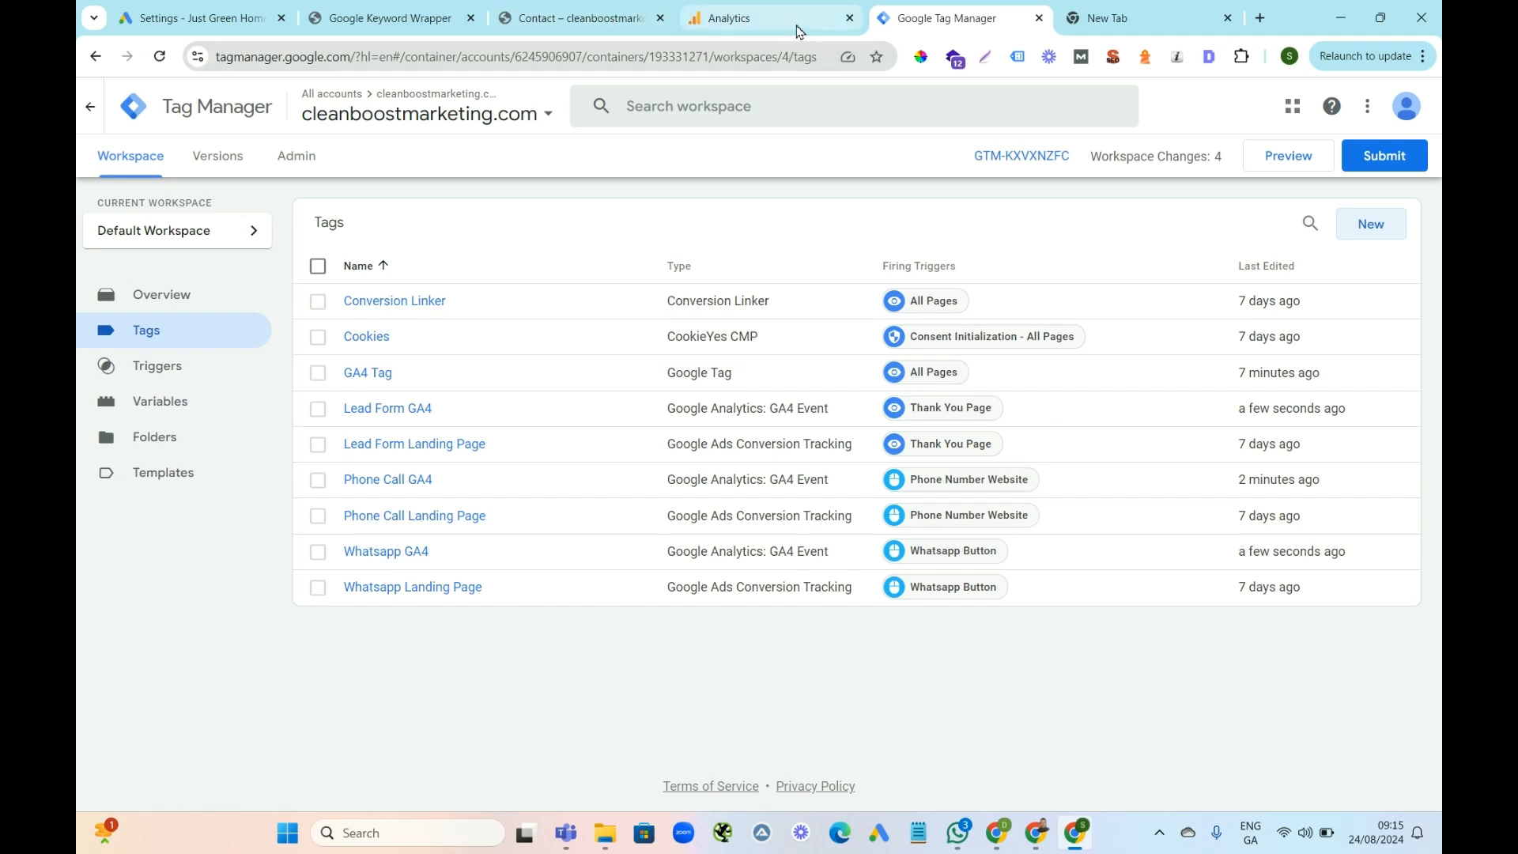
Check the key events in Analytics, and publish the Tag Manager workspace changes as a version named GA4
{"action": "left_click", "coordinate": [767, 22]}
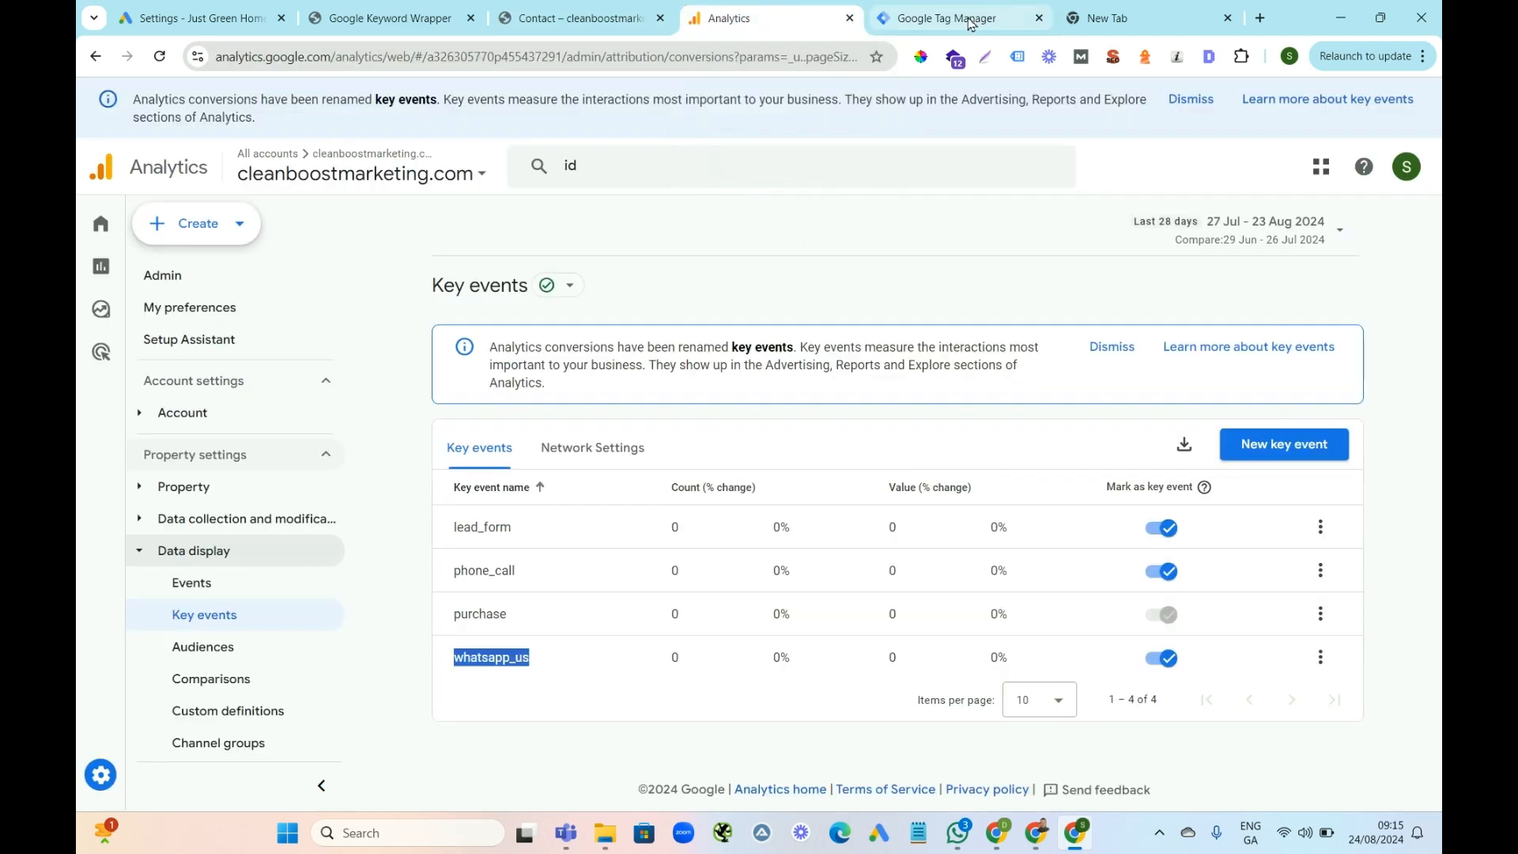
{"action": "left_click", "coordinate": [934, 18]}
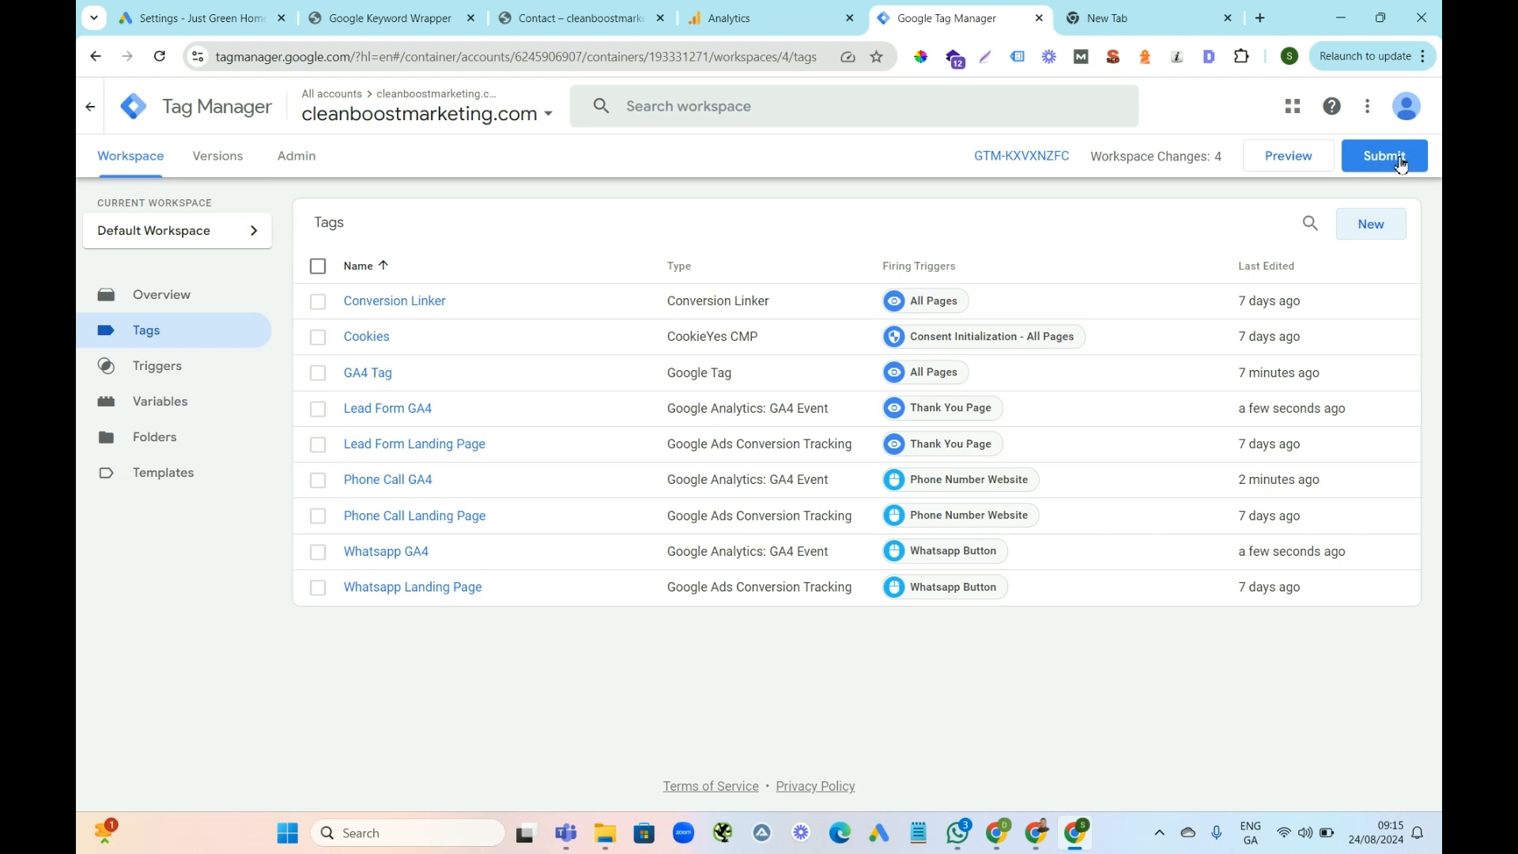
{"action": "left_click", "coordinate": [1378, 170]}
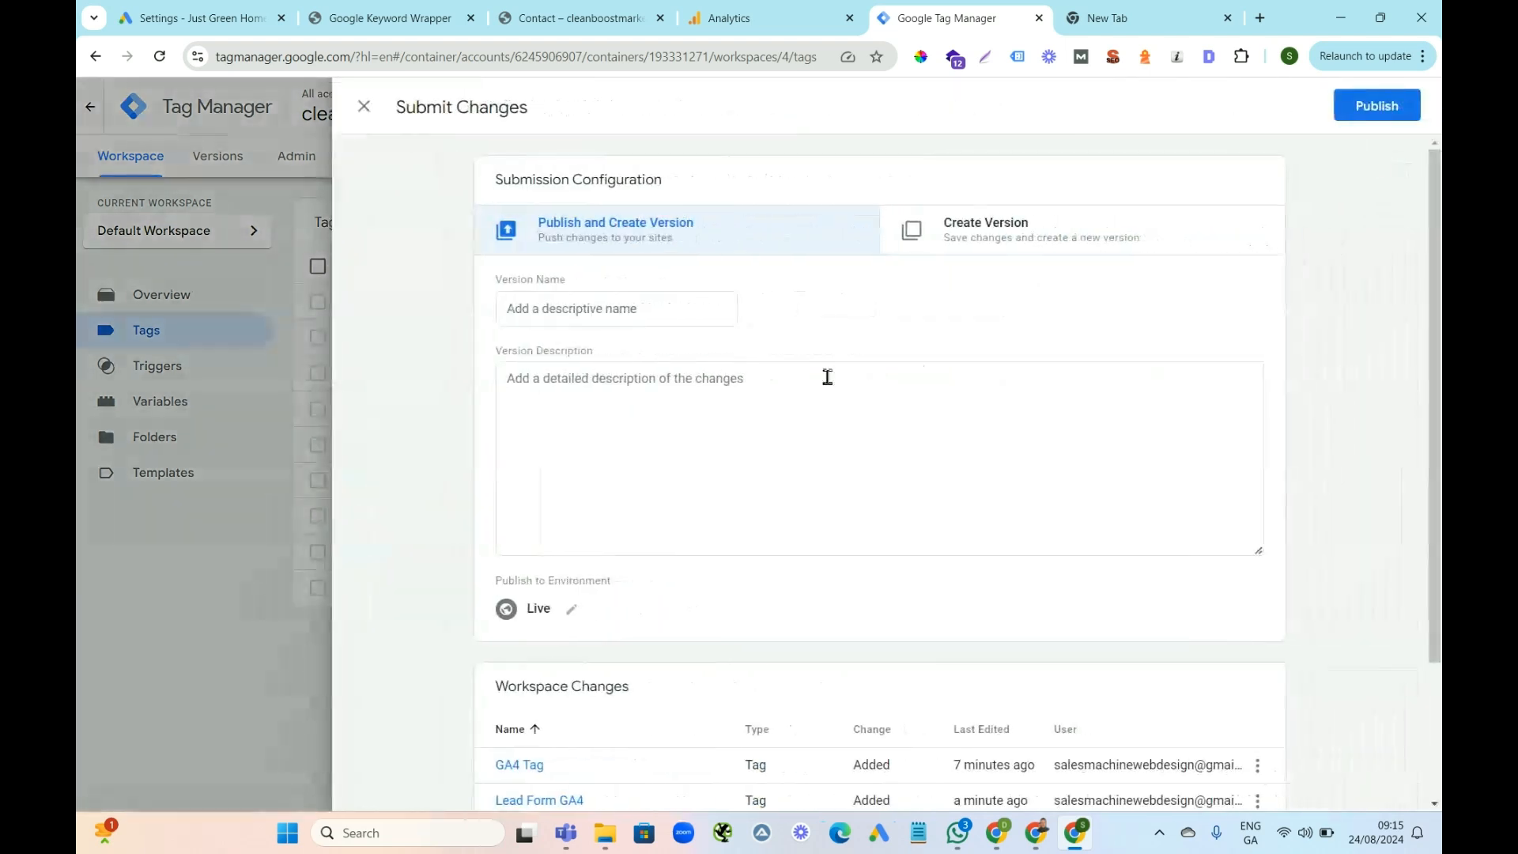
{"action": "left_click", "coordinate": [571, 314]}
{"action": "type", "text": "GA4"}
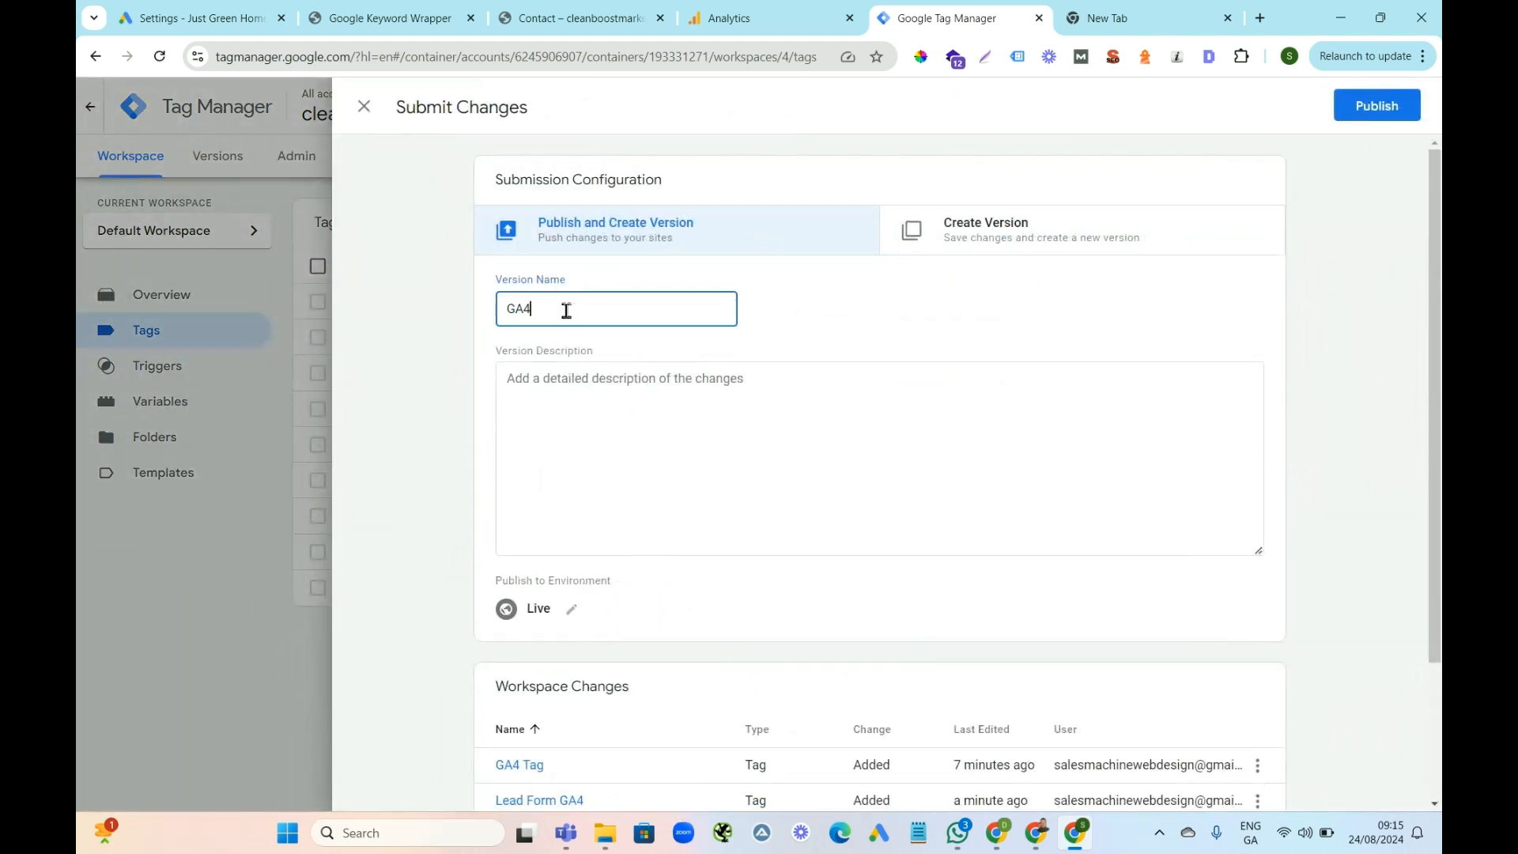
{"action": "left_click", "coordinate": [1377, 110]}
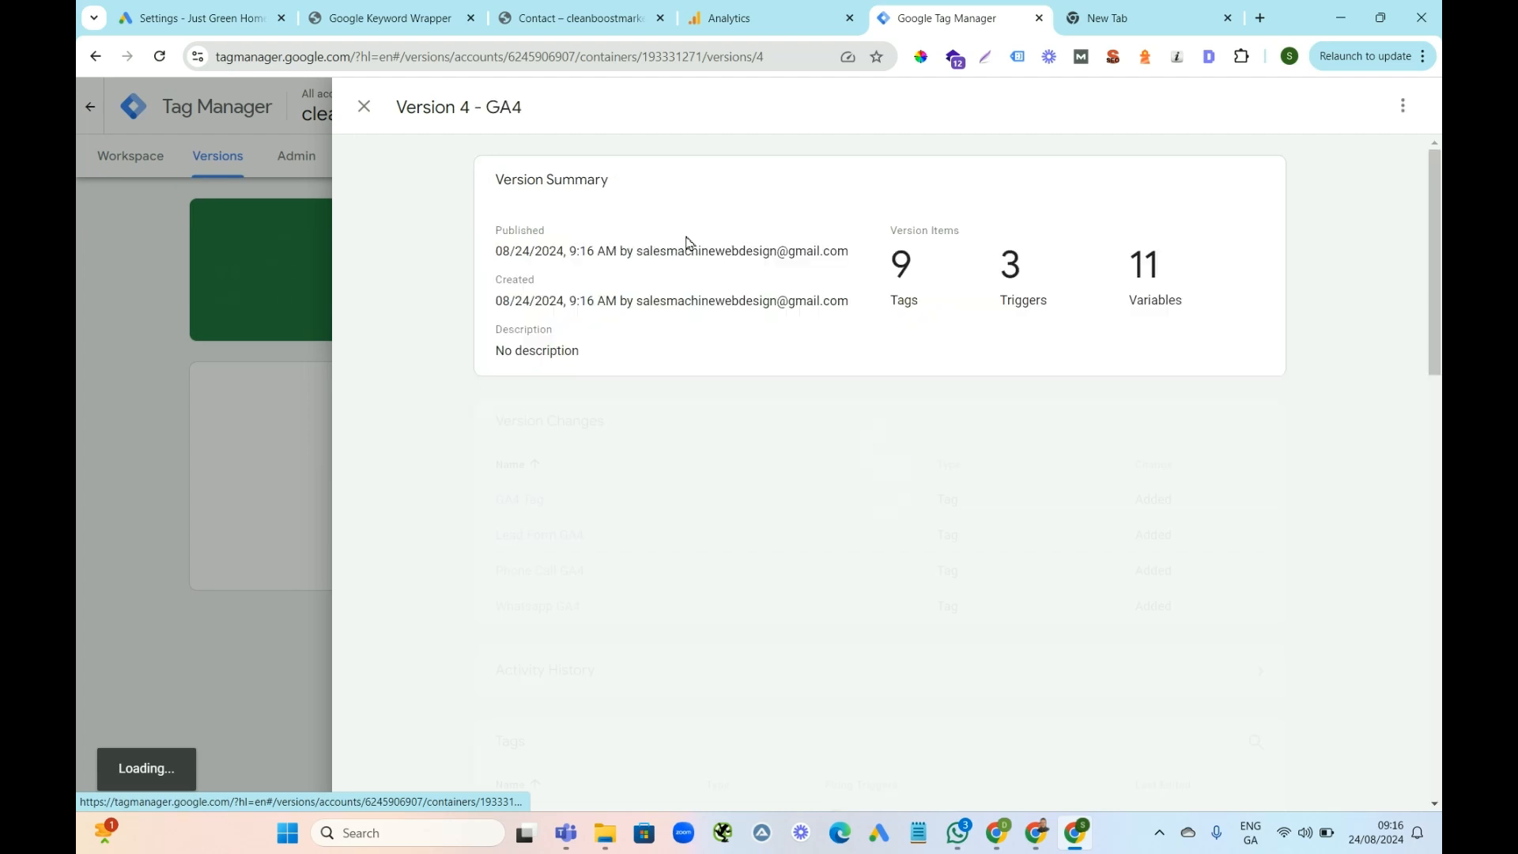
{"action": "left_click", "coordinate": [372, 117]}
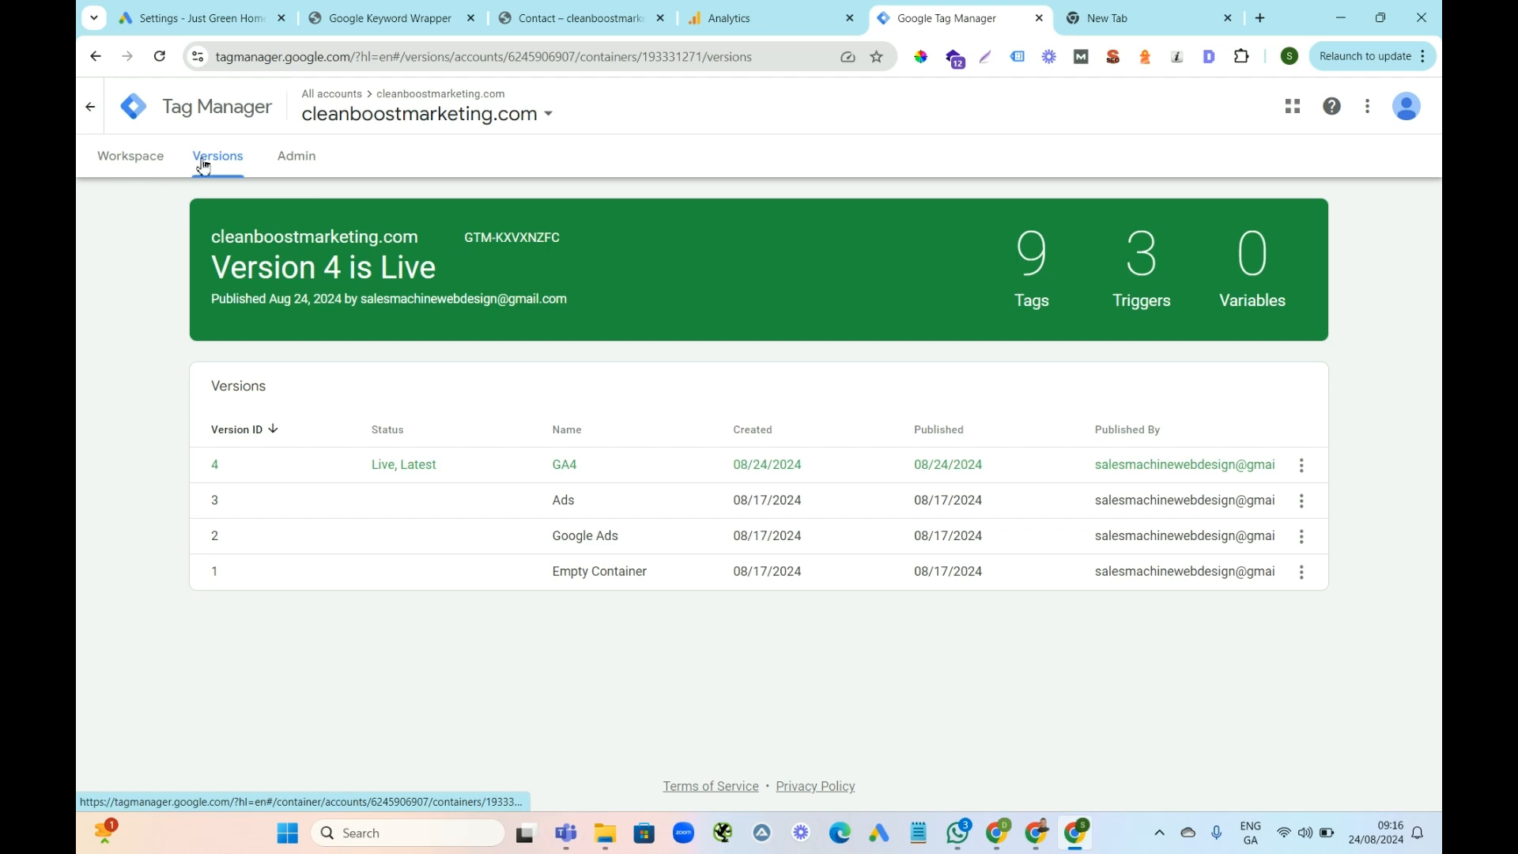
Start a preview of the container in Tag Assistant from the Tag Manager workspace
{"action": "left_click", "coordinate": [145, 161]}
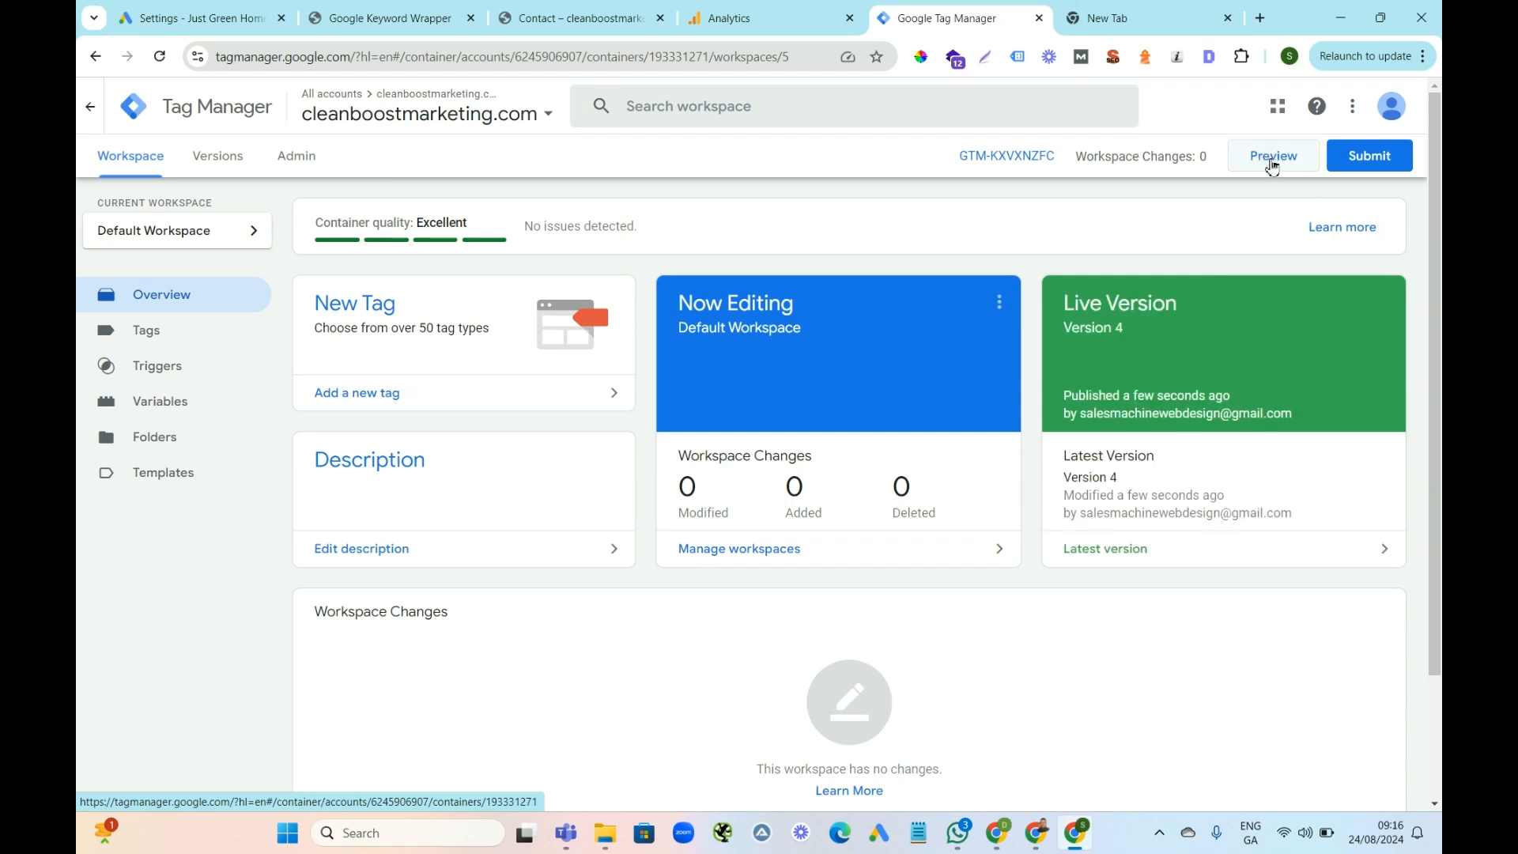
{"action": "left_click", "coordinate": [1283, 162]}
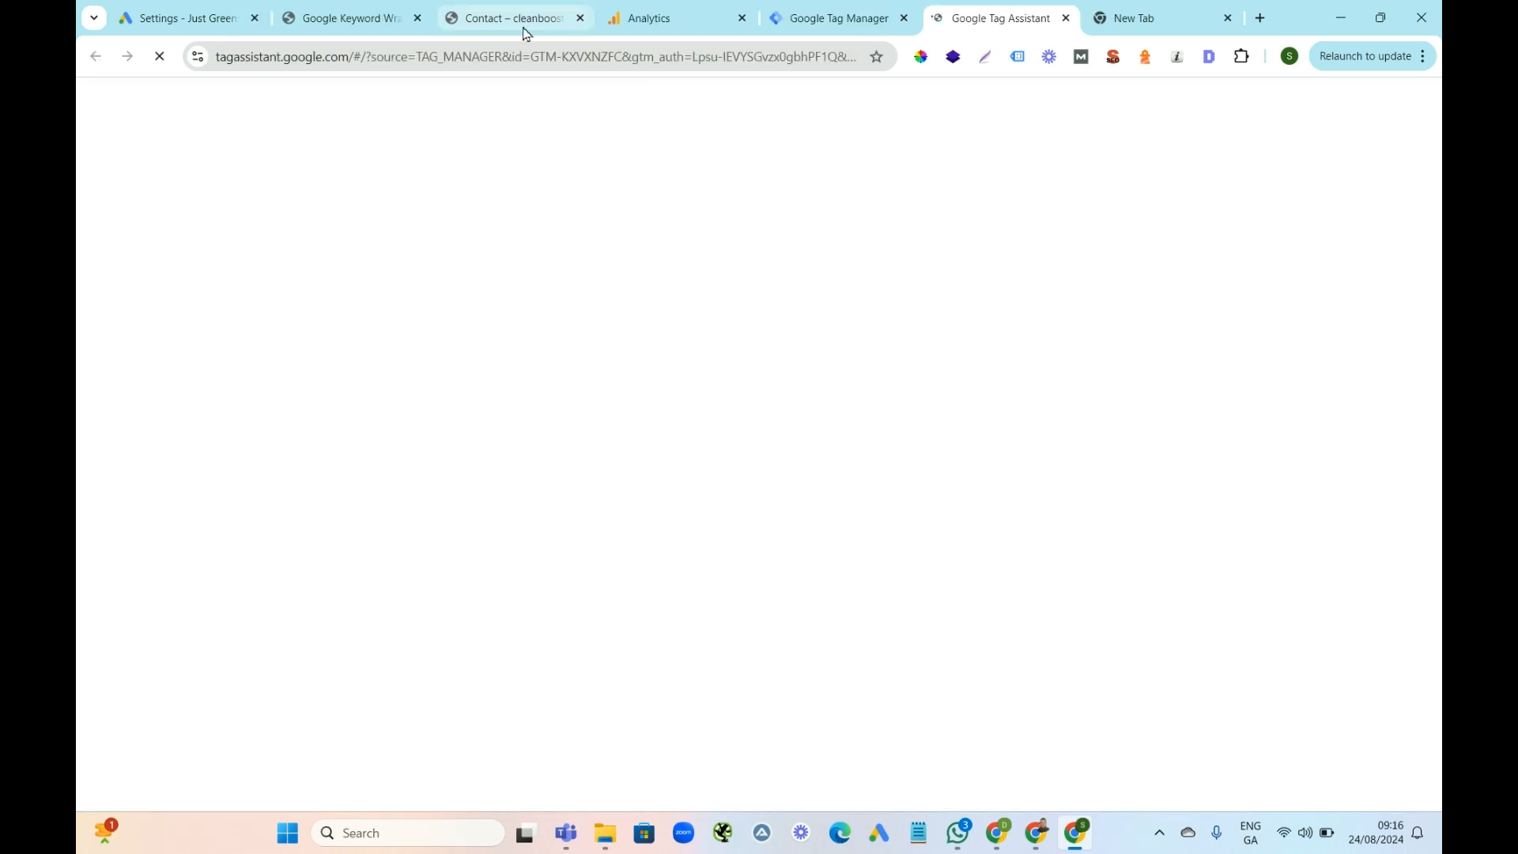
{"action": "left_click", "coordinate": [514, 22]}
{"action": "left_click", "coordinate": [984, 17]}
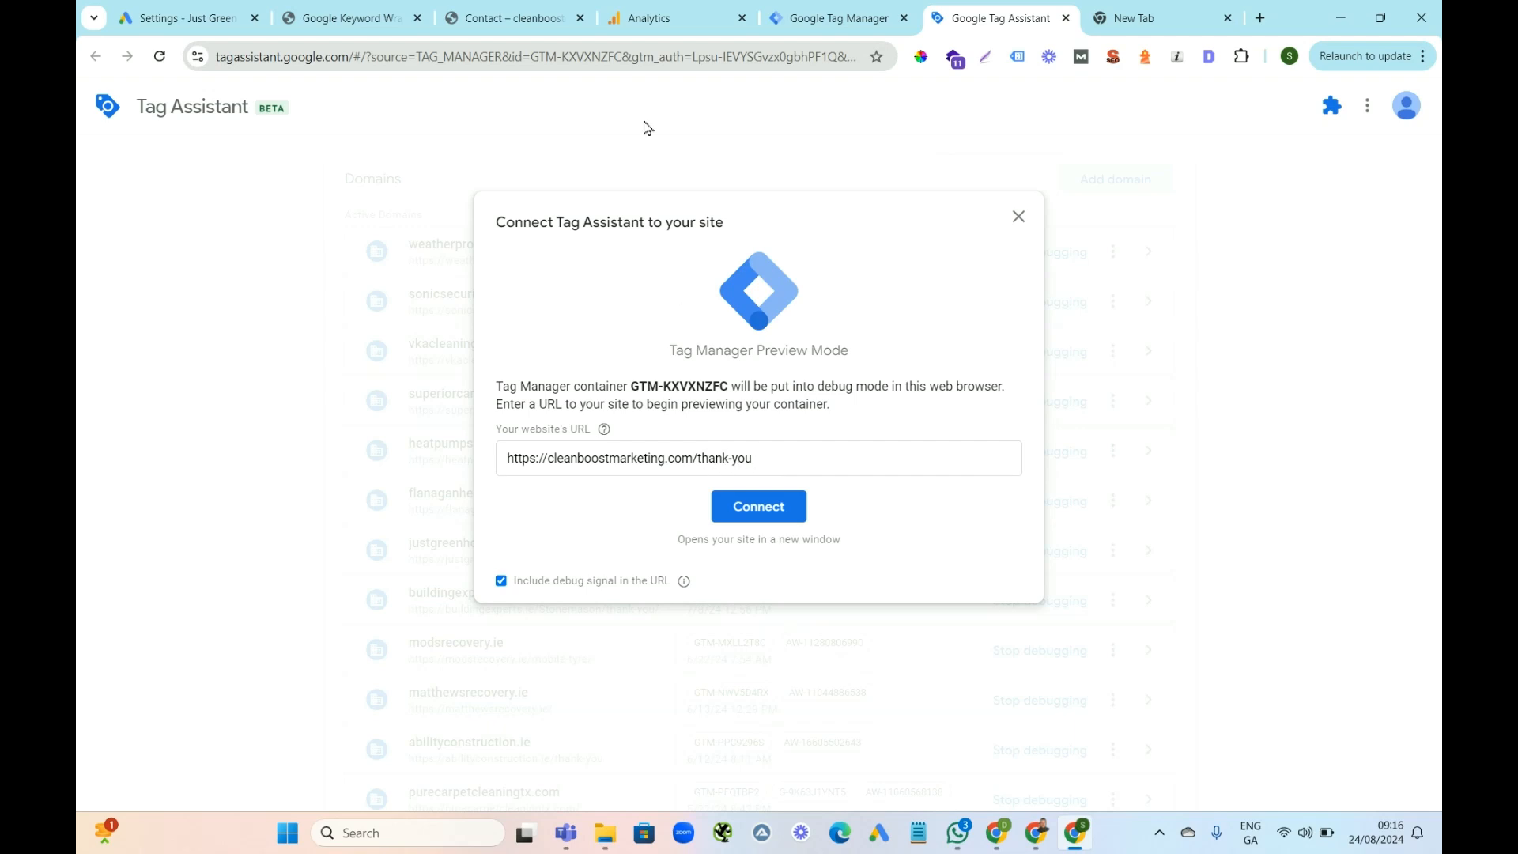
{"action": "left_click", "coordinate": [511, 21]}
{"action": "left_click", "coordinate": [363, 63]}
{"action": "double_click", "coordinate": [363, 66]}
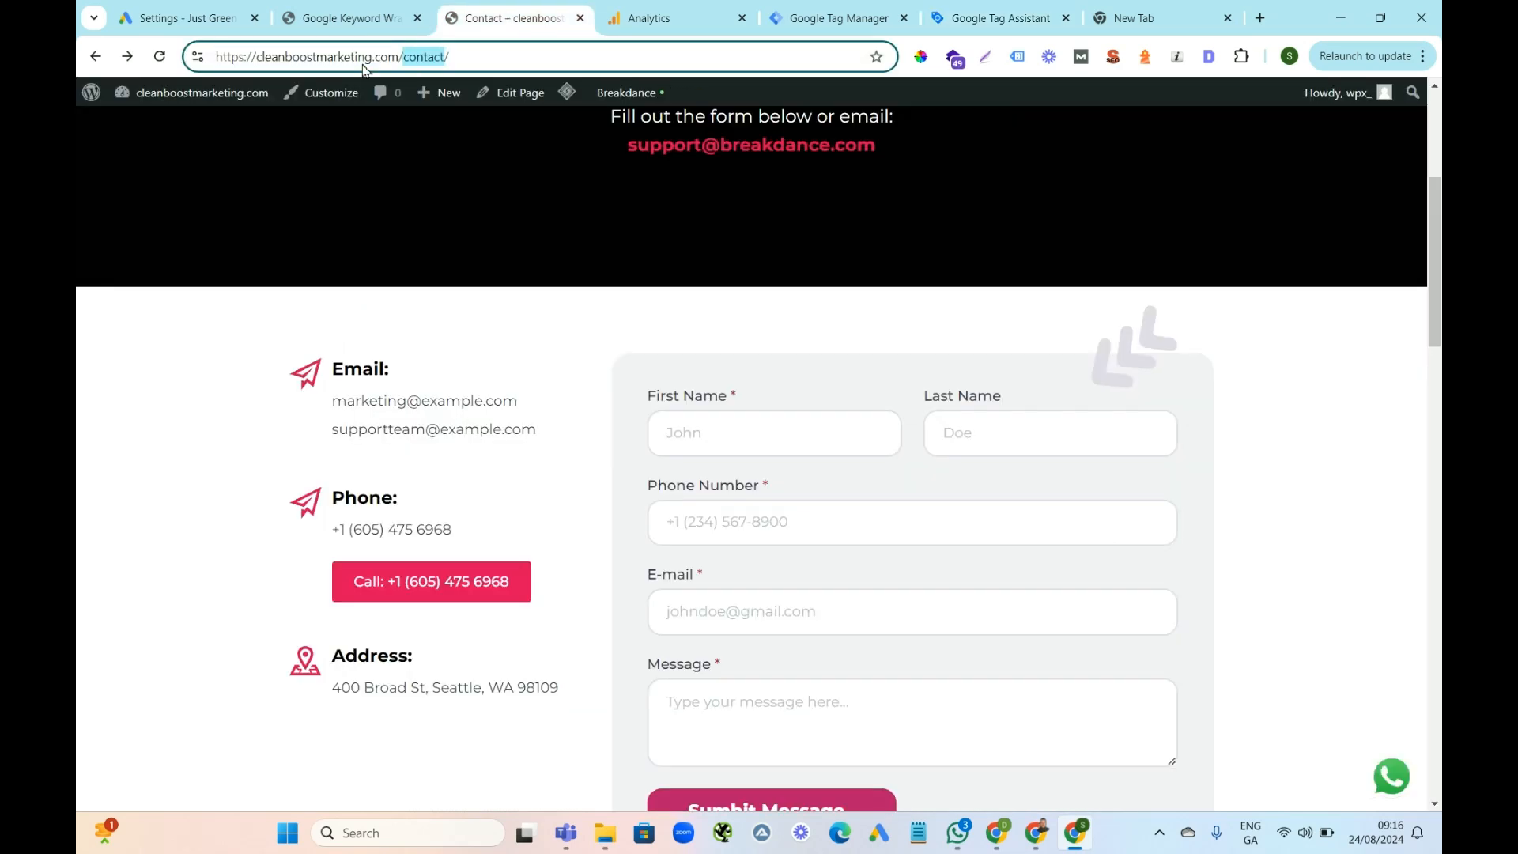
{"action": "left_click", "coordinate": [465, 71]}
{"action": "left_click", "coordinate": [475, 55]}
{"action": "key", "text": "ctrl+c"}
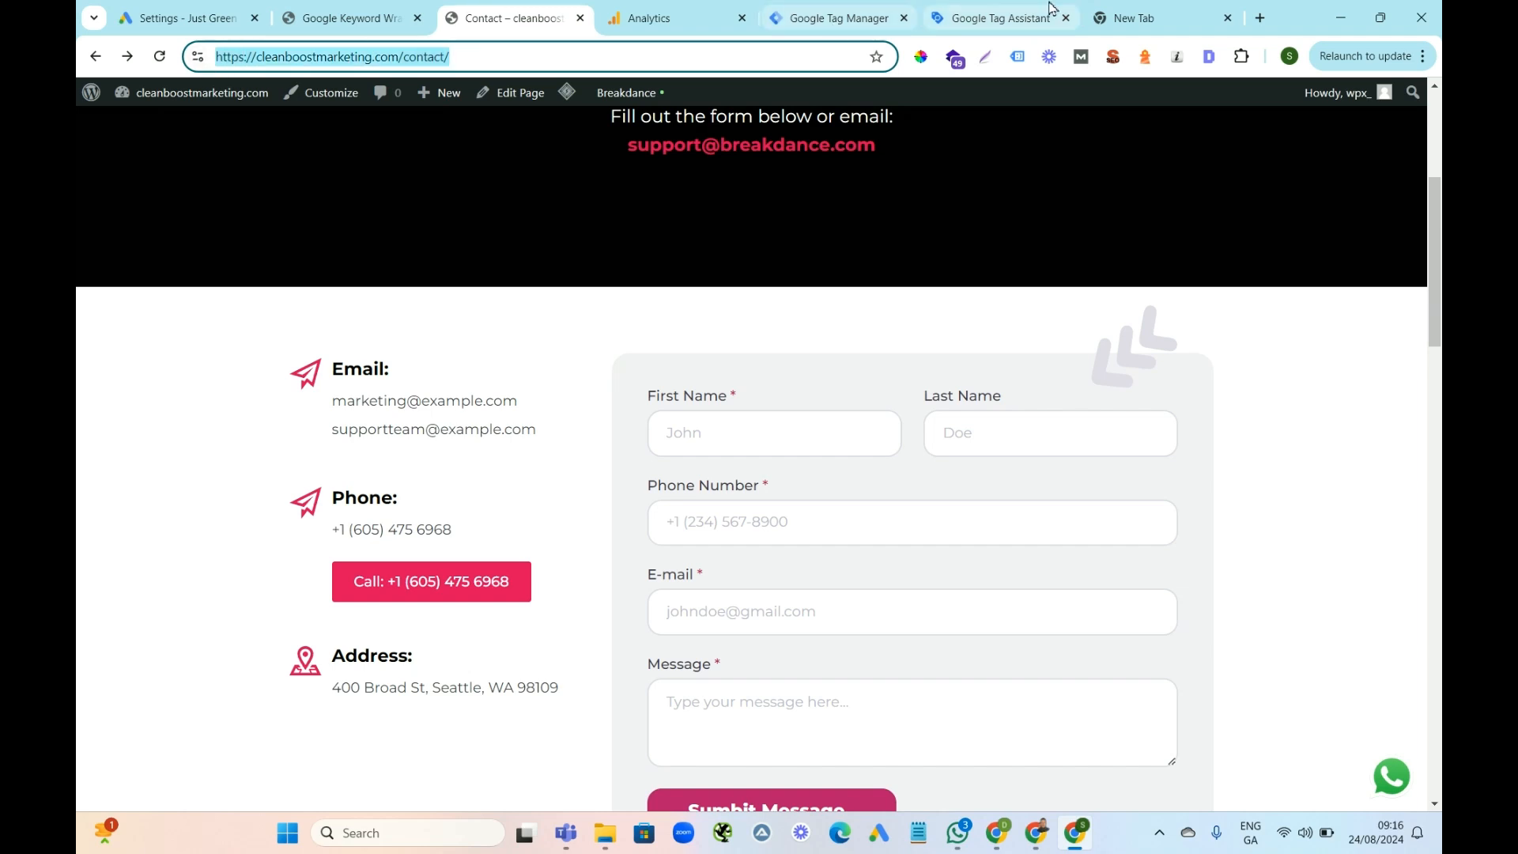
{"action": "left_click", "coordinate": [987, 20]}
{"action": "triple_click", "coordinate": [688, 459]}
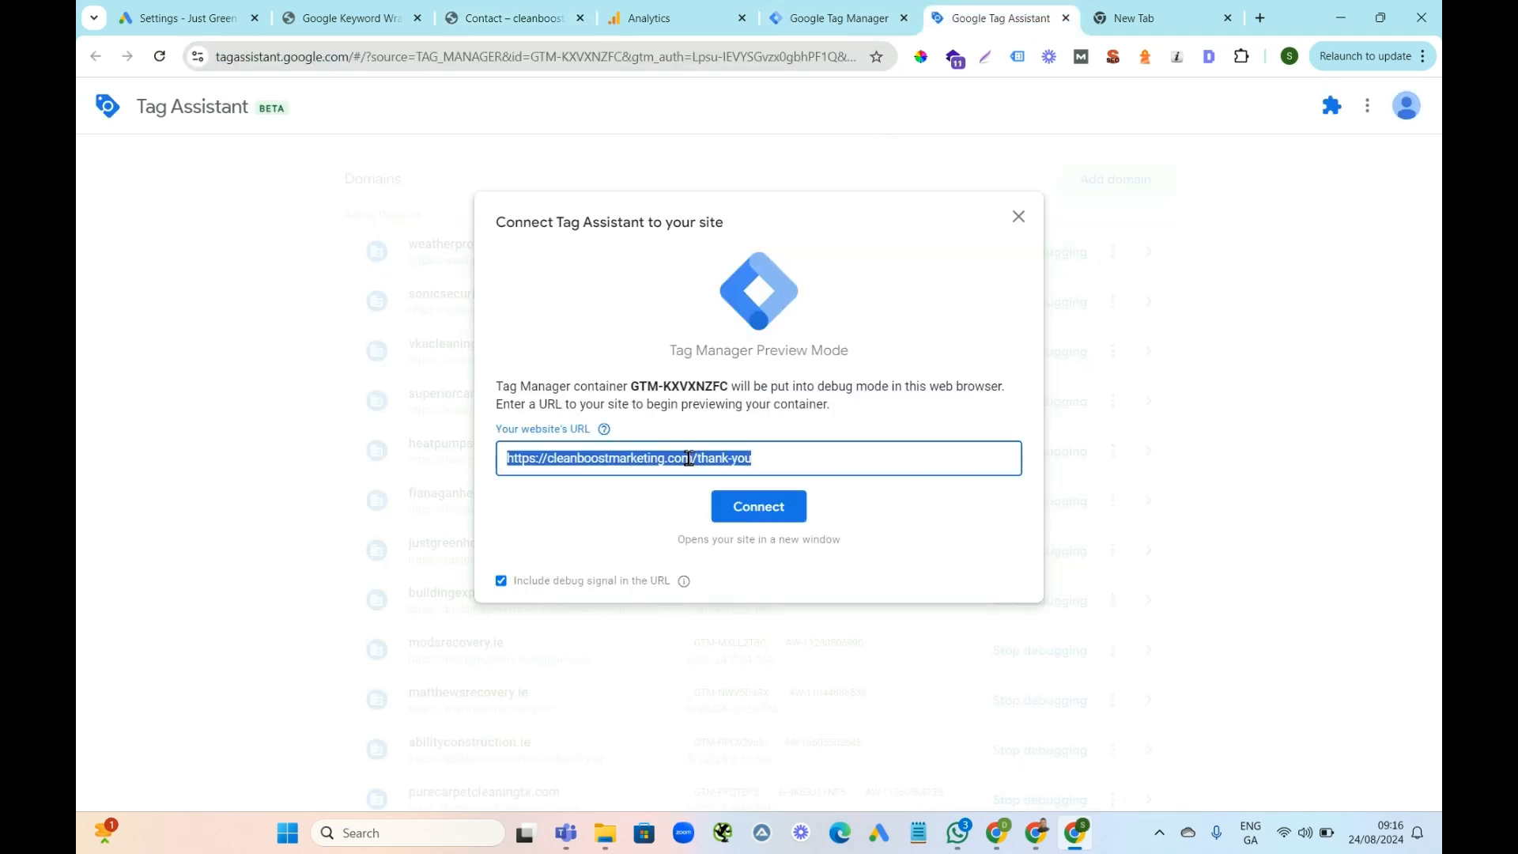
{"action": "key", "text": "ctrl+v"}
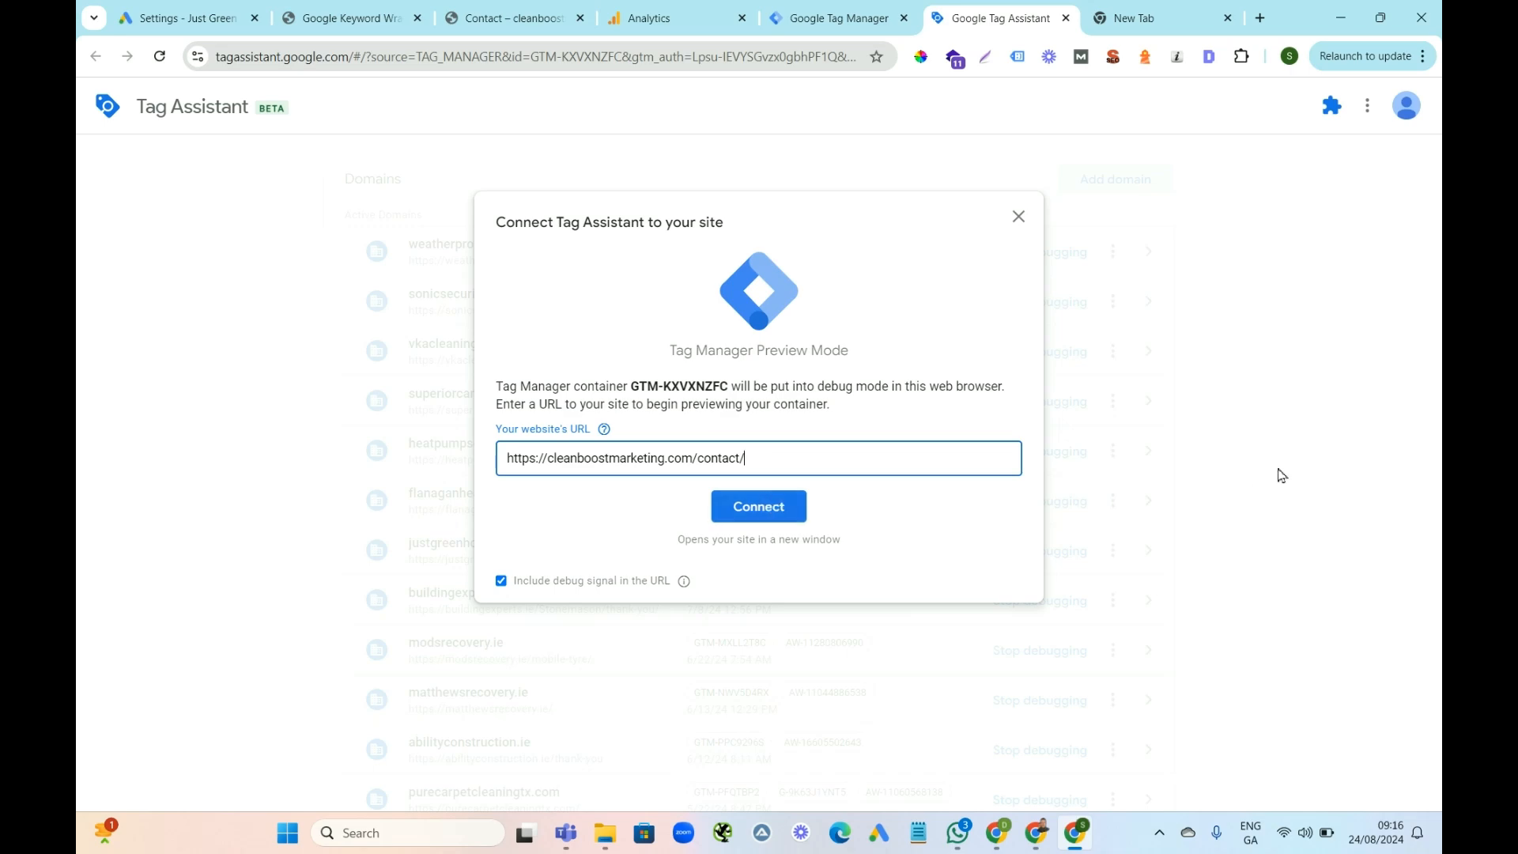
{"action": "left_click", "coordinate": [758, 510]}
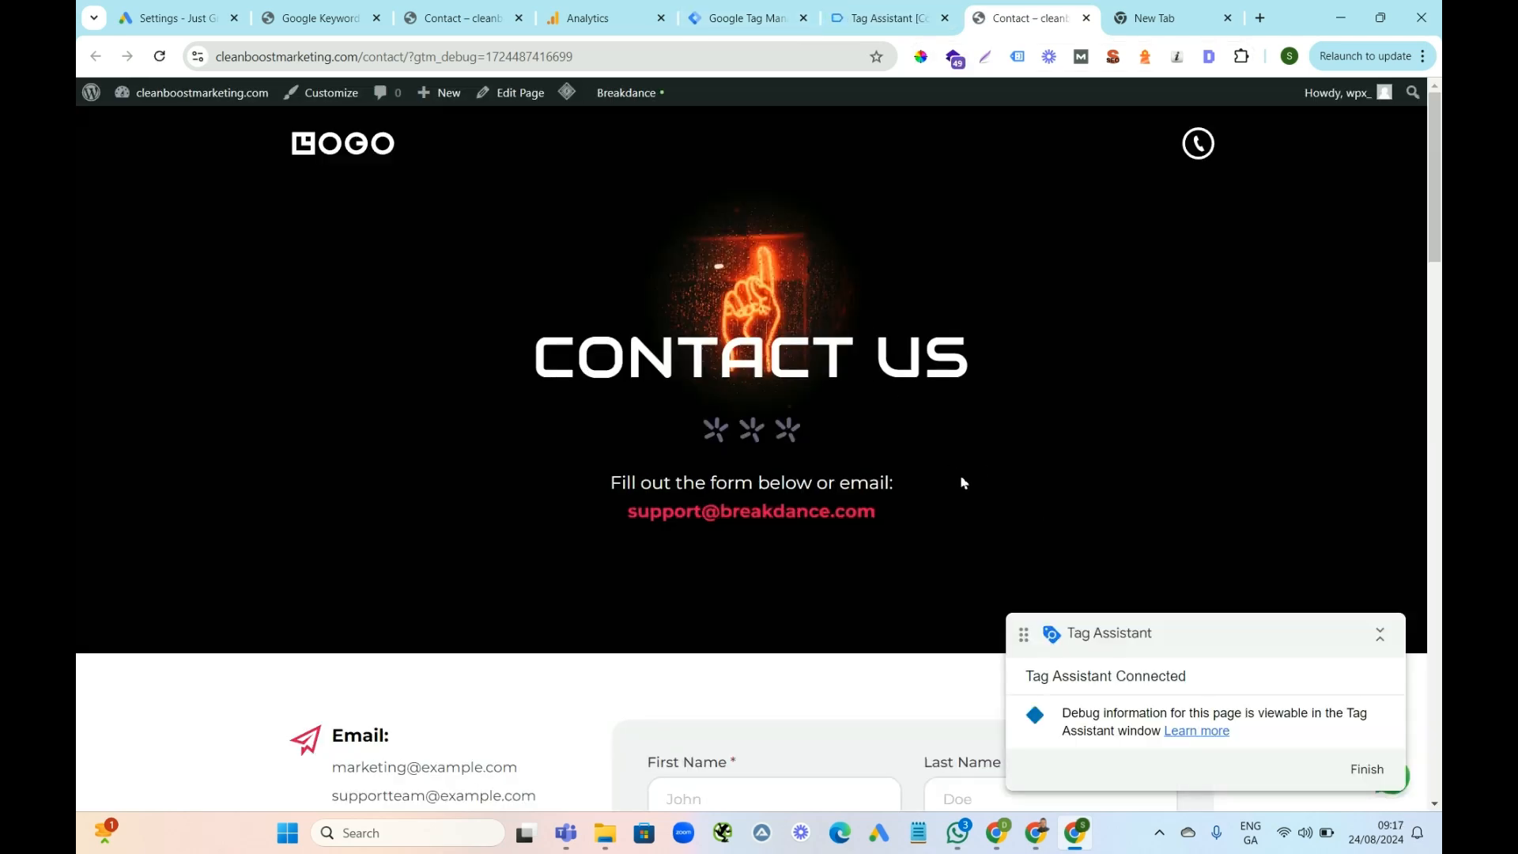
Locate the call button on the connected contact page and list the tags not fired in Tag Assistant
{"action": "left_click_drag", "start_coordinate": [1439, 179], "coordinate": [1437, 292]}
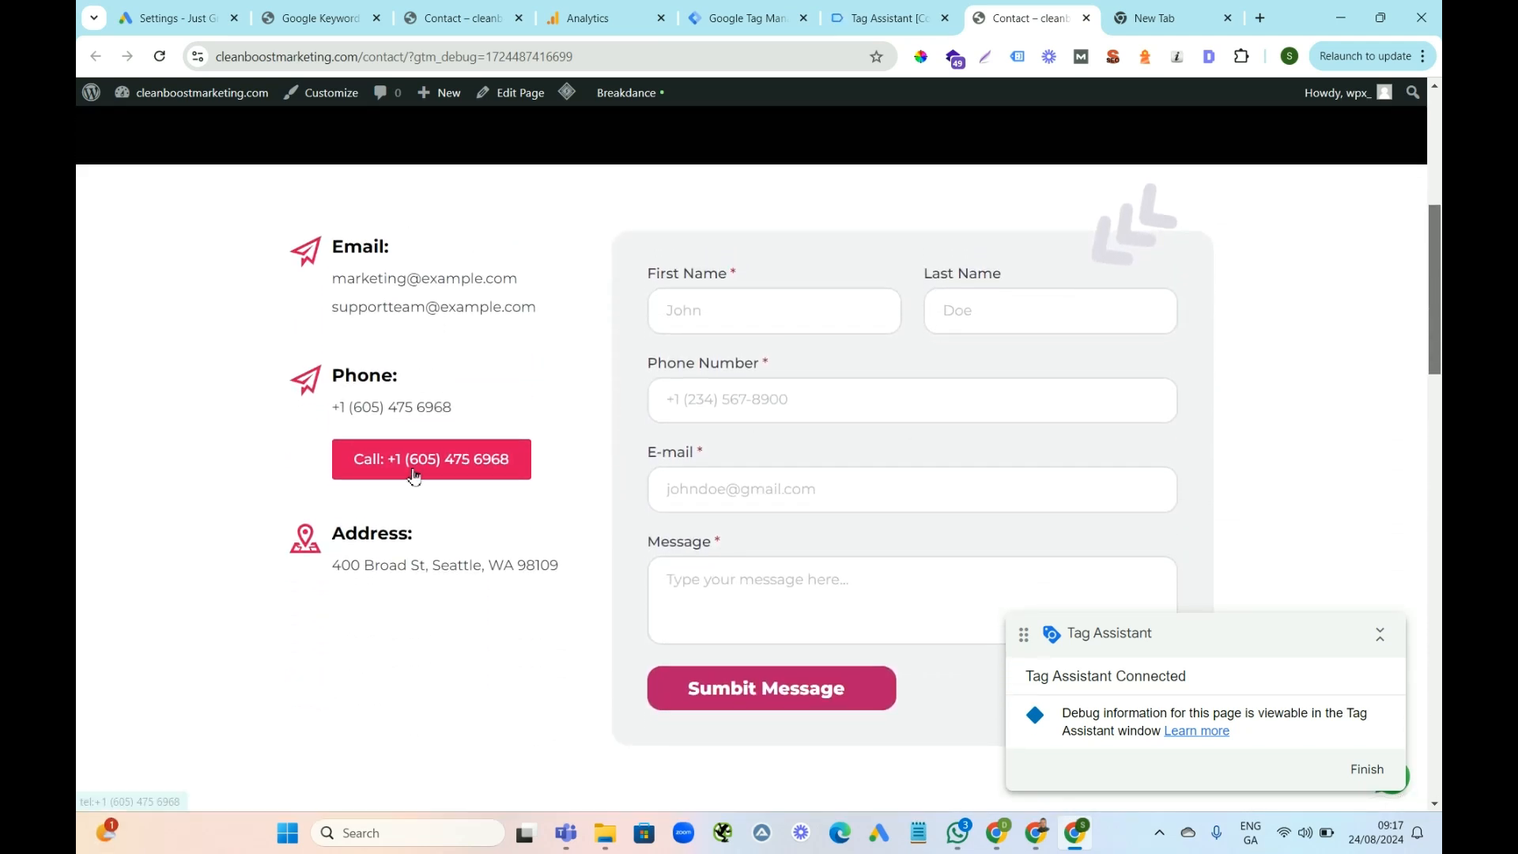
{"action": "left_click", "coordinate": [884, 20]}
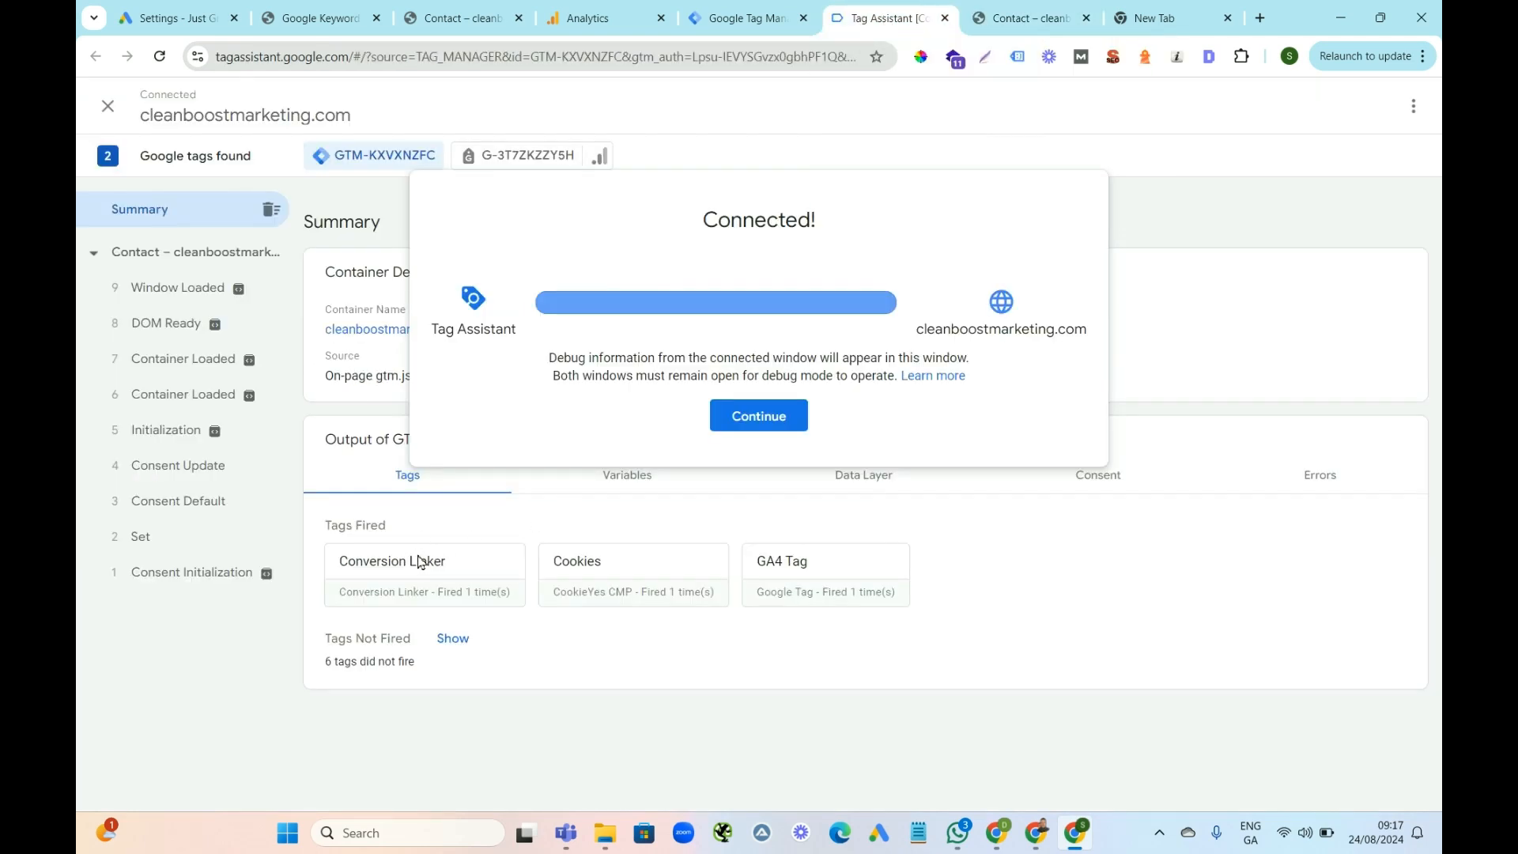
{"action": "left_click", "coordinate": [453, 642]}
{"action": "left_click", "coordinate": [453, 641]}
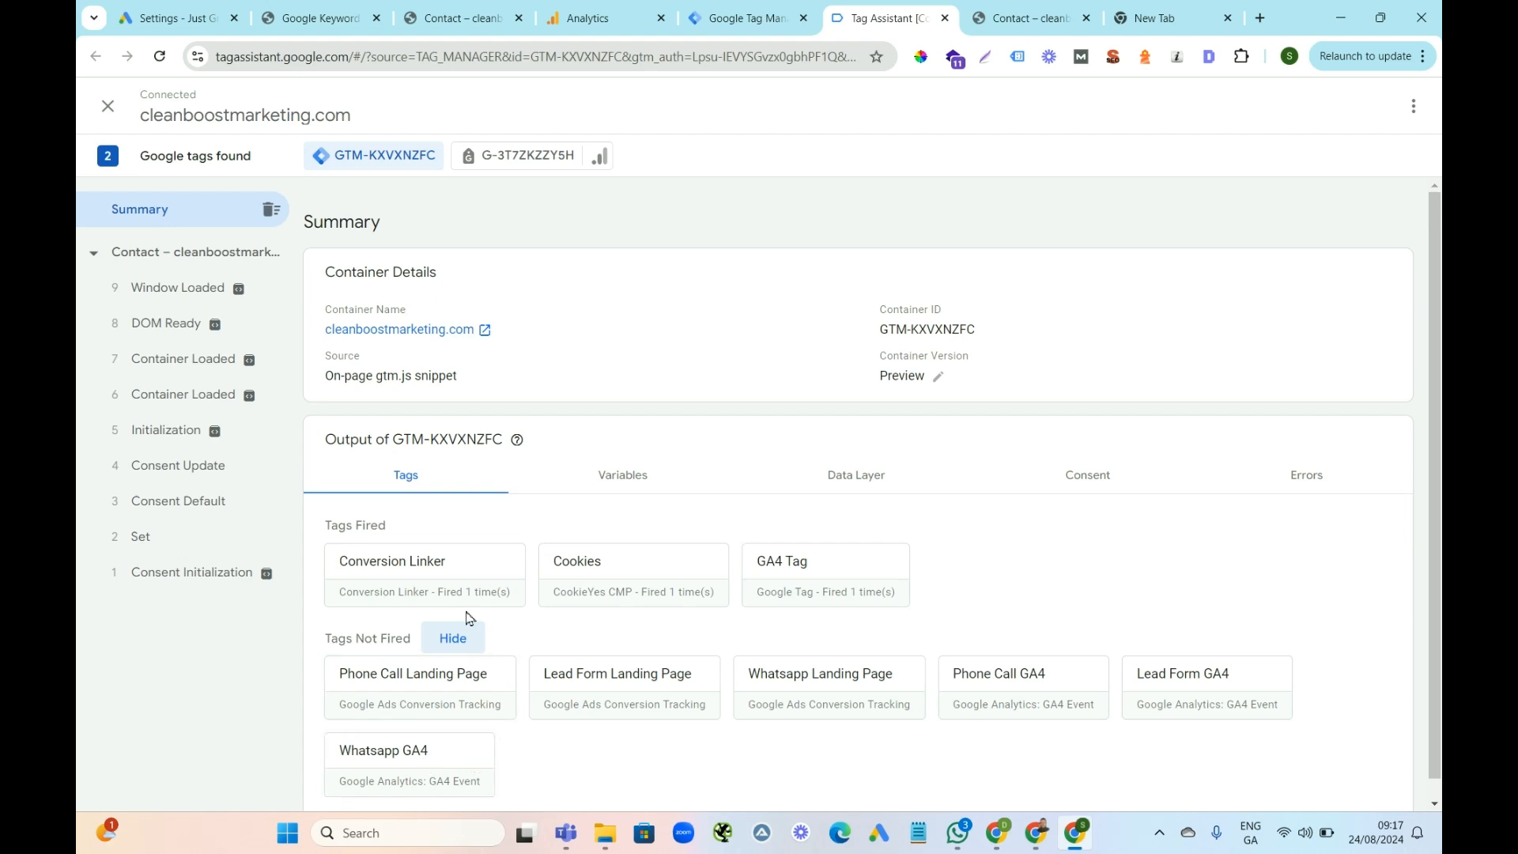
Test the call button on the contact page and check the fired tags in Tag Assistant
{"action": "left_click", "coordinate": [1017, 15]}
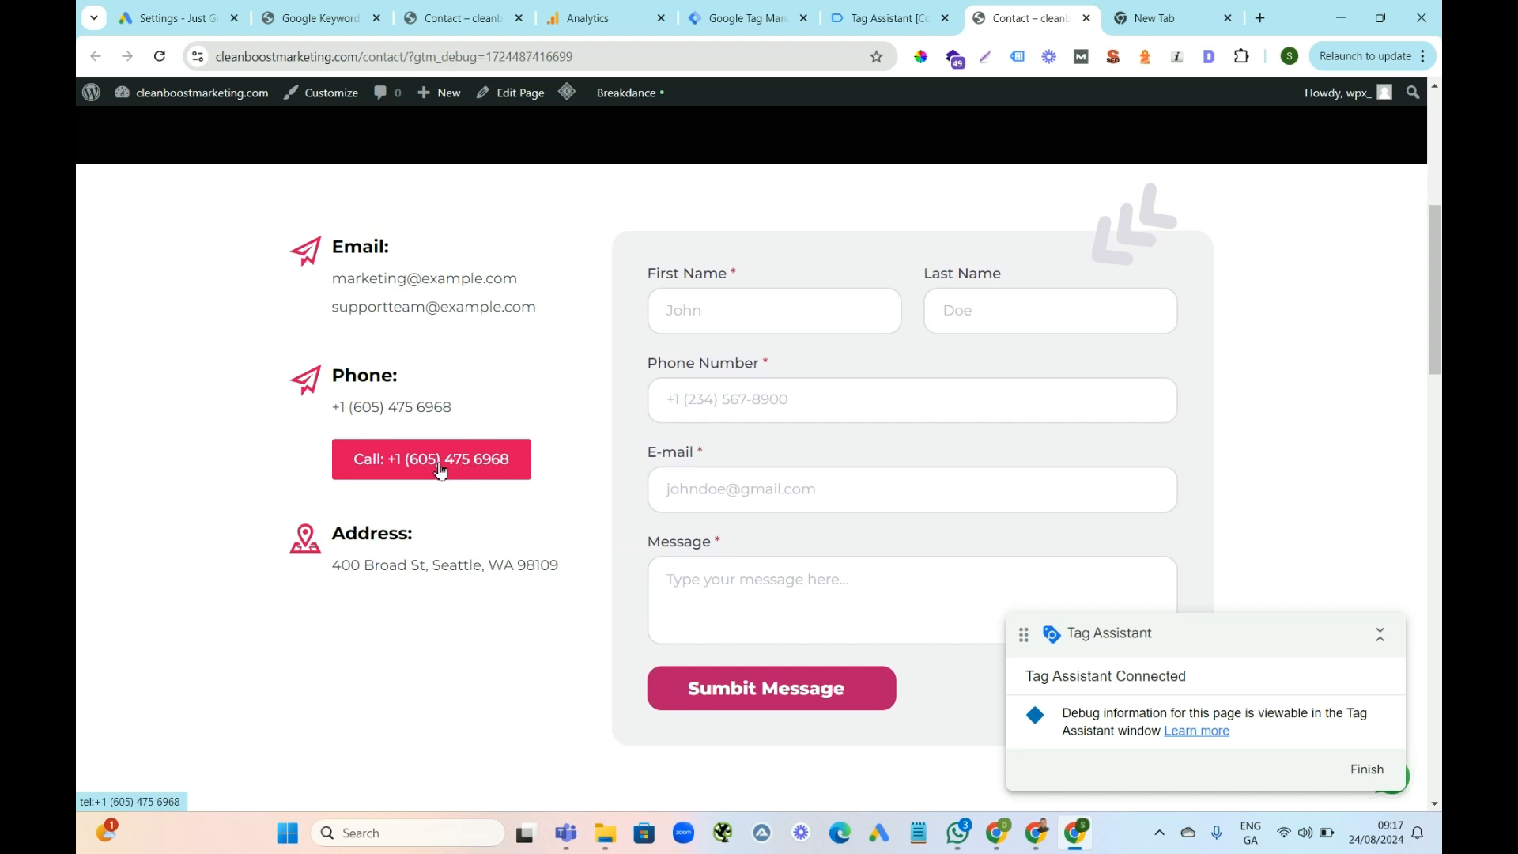
{"action": "left_click", "coordinate": [871, 16]}
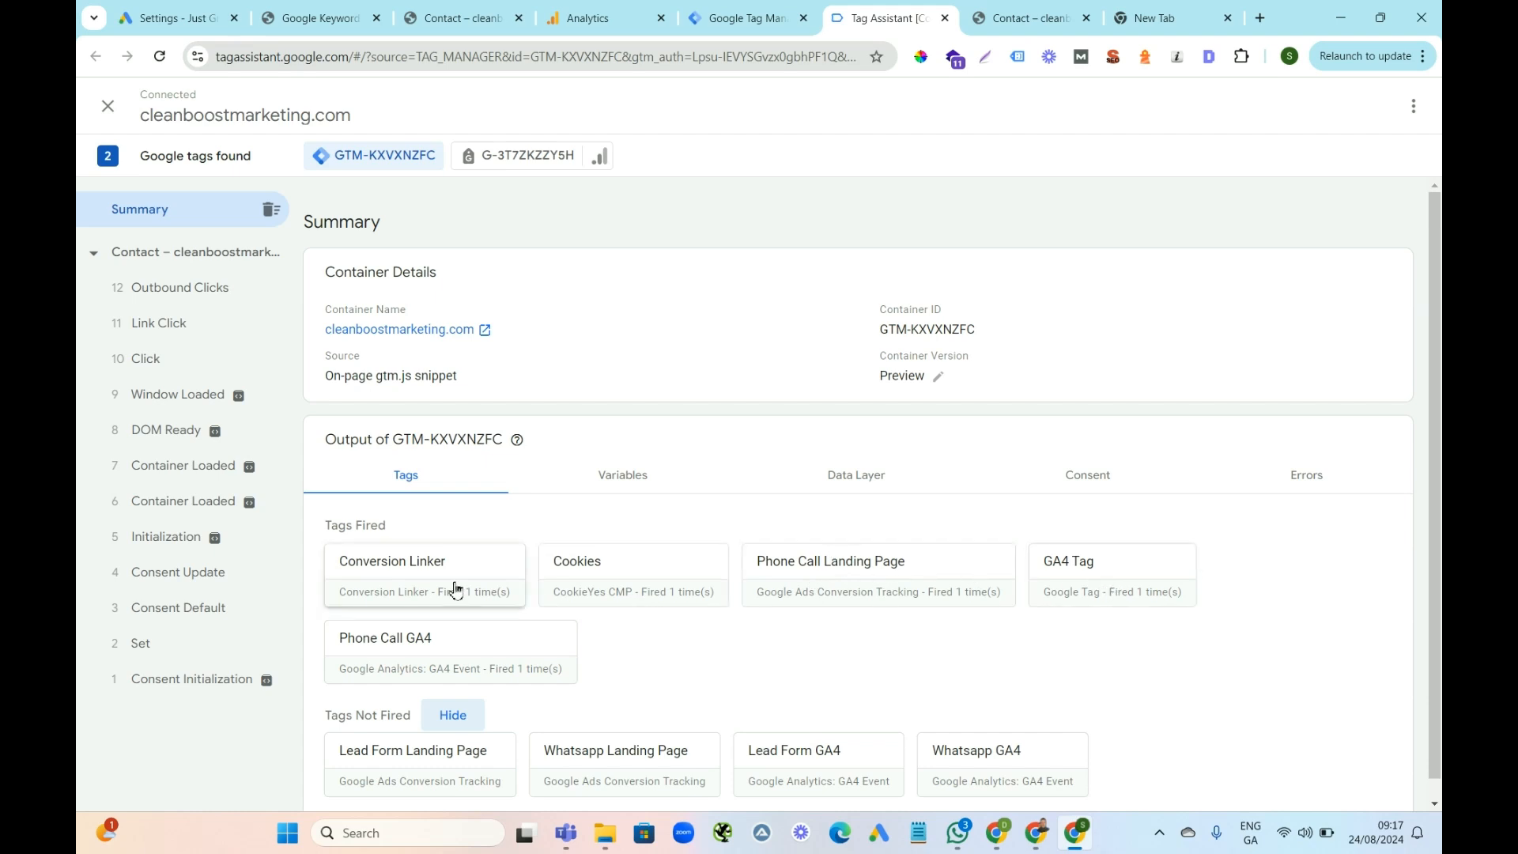
Test the WhatsApp us button on the contact page and review the fired and unfired tags in Tag Assistant
{"action": "left_click", "coordinate": [1028, 19]}
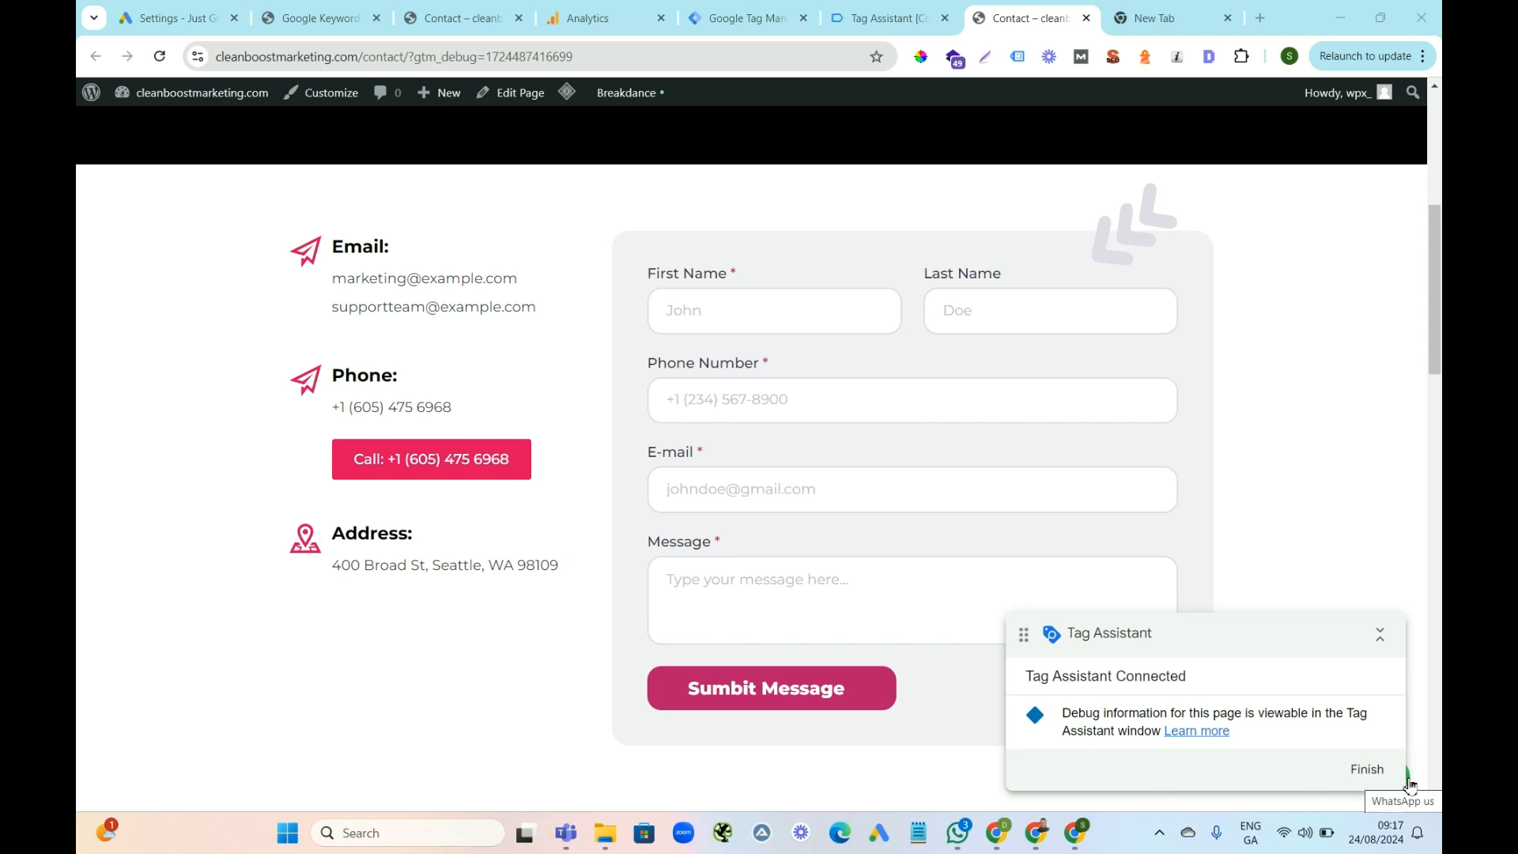
{"action": "left_click", "coordinate": [1410, 785]}
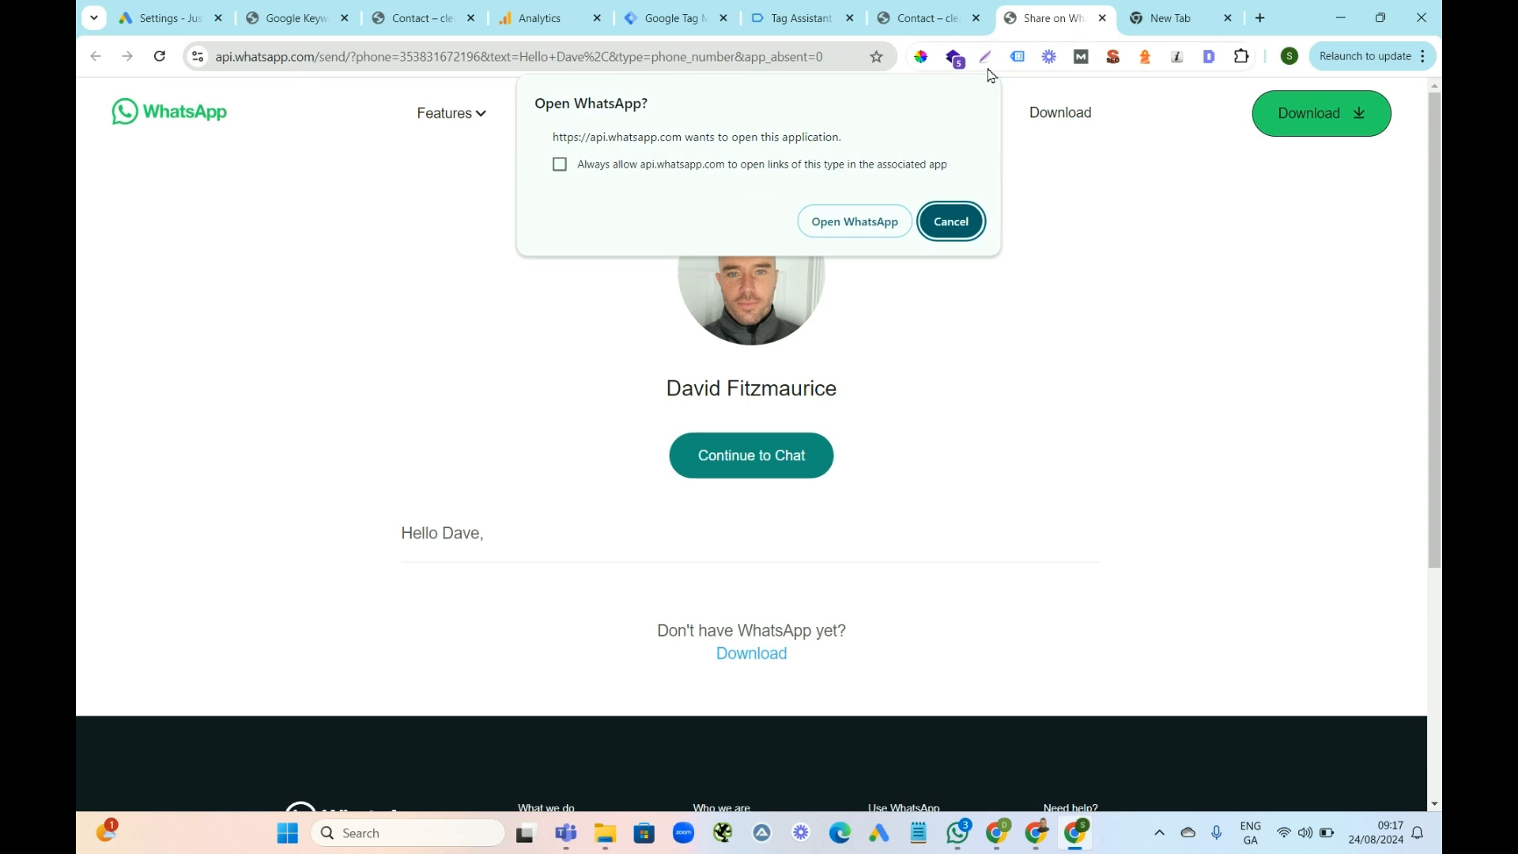
{"action": "left_click", "coordinate": [795, 20]}
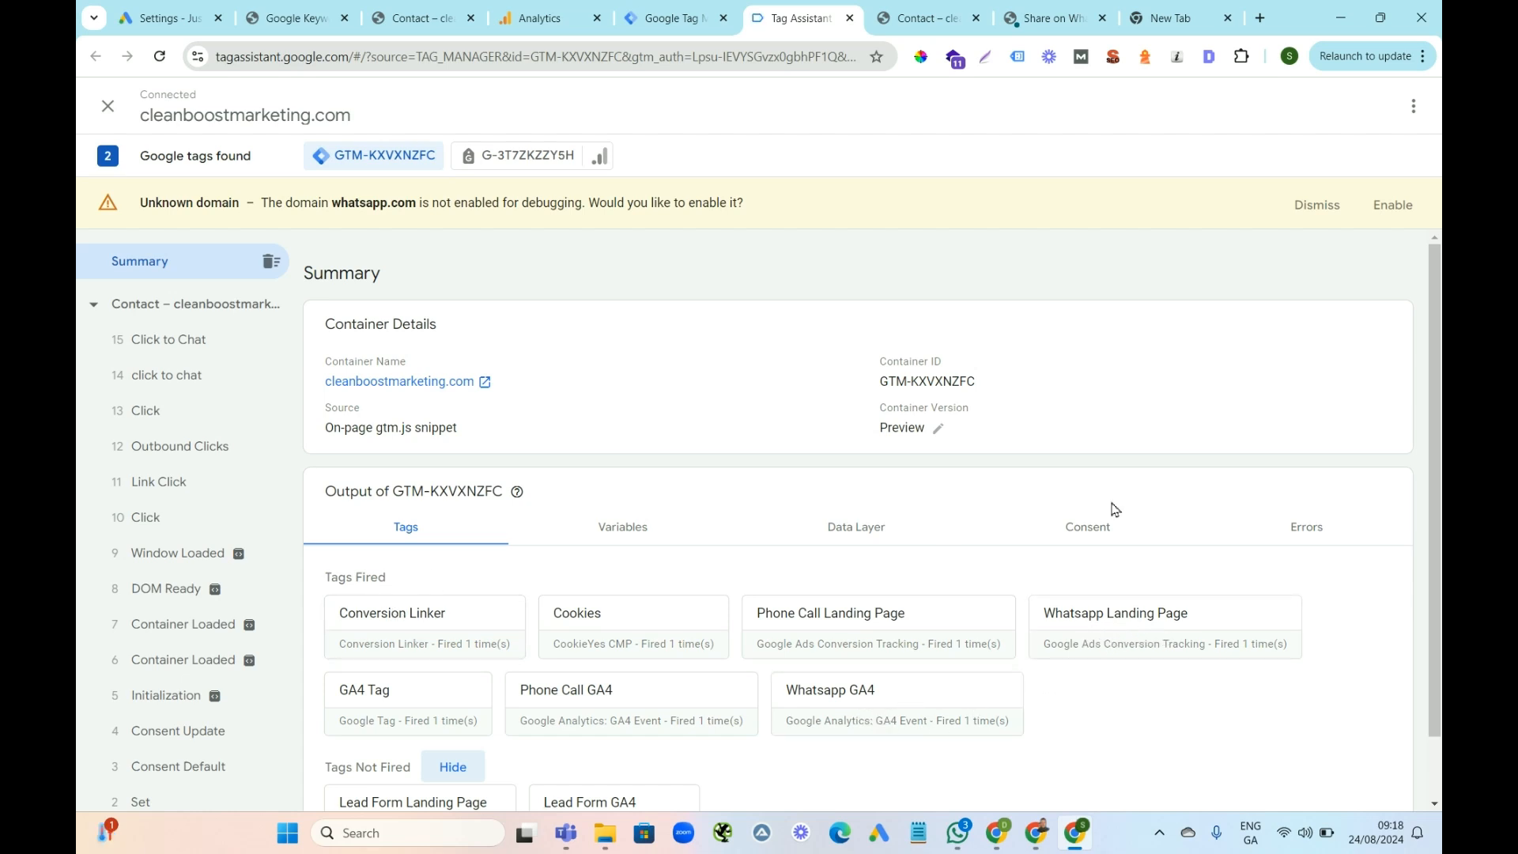
{"action": "scroll", "coordinate": [1114, 509], "scroll_direction": "down", "scroll_amount": 1}
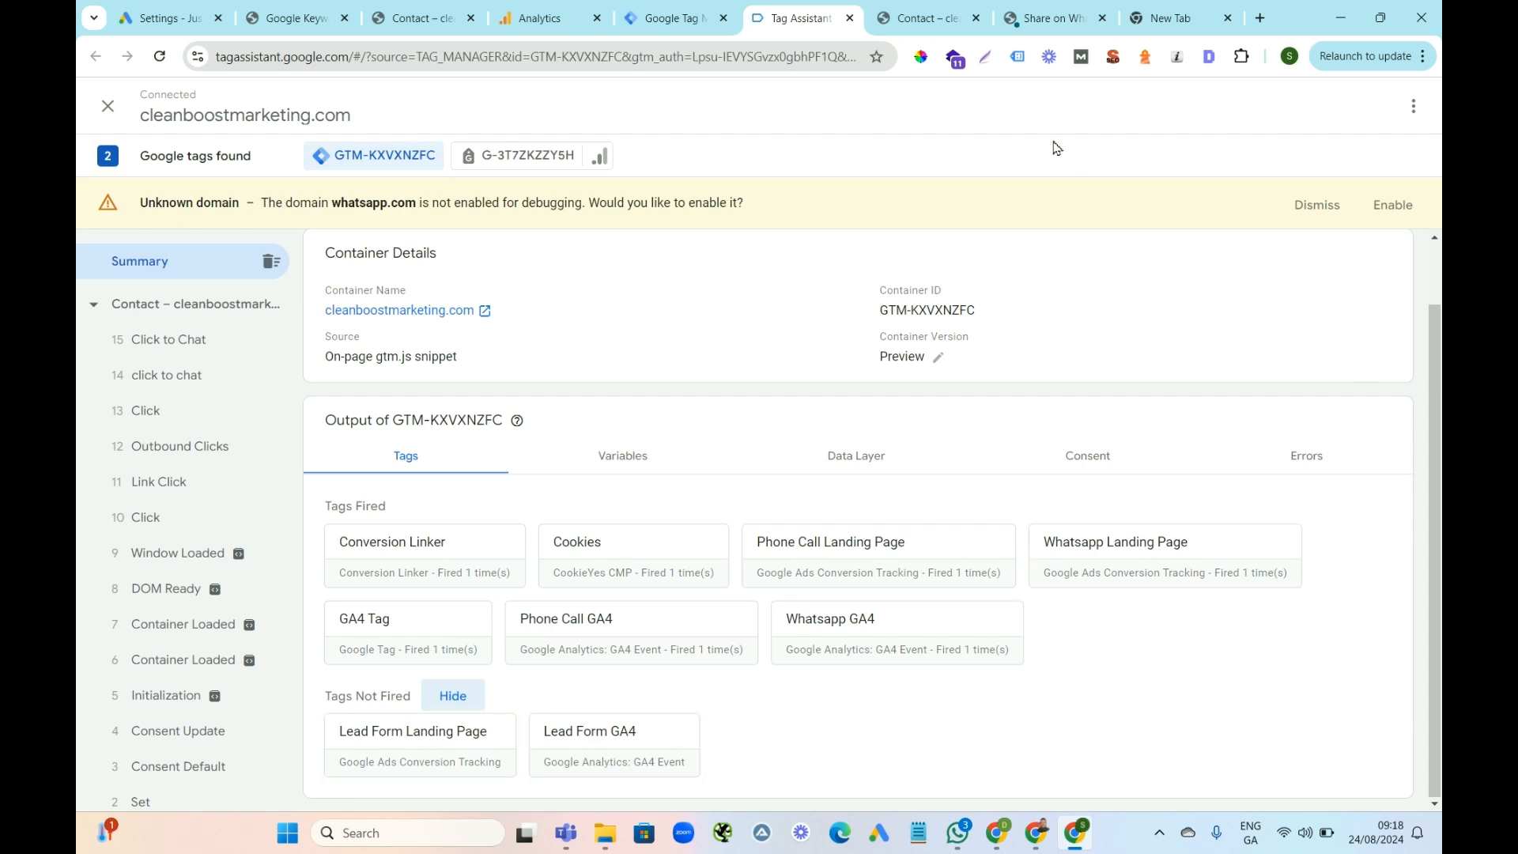
Finish the contact page's debugging session and close the leftover WhatsApp share page and Tag Assistant window
{"action": "left_click", "coordinate": [930, 20]}
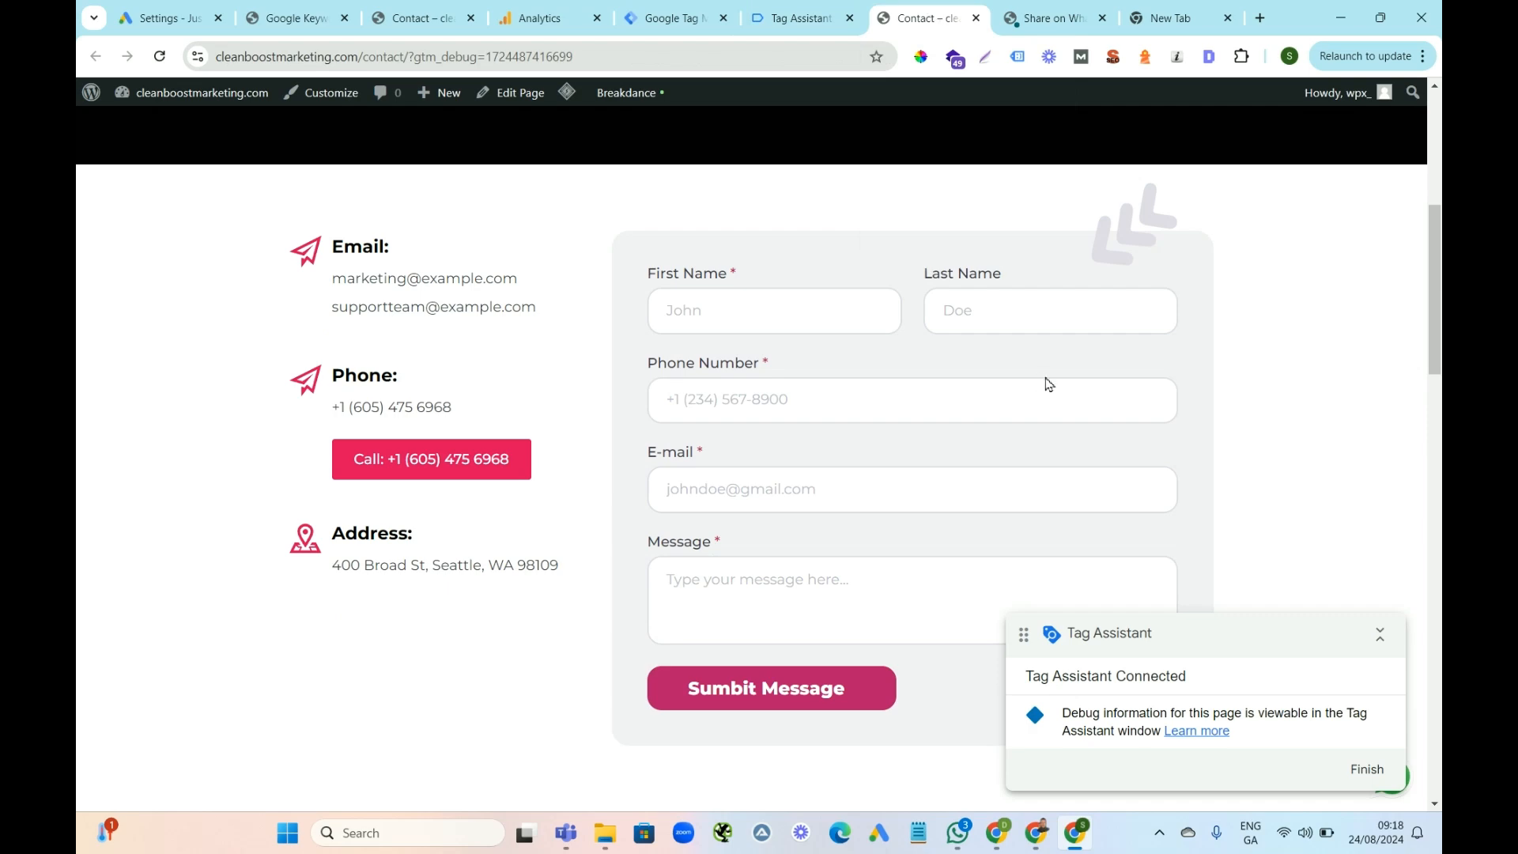
{"action": "left_click", "coordinate": [1368, 771]}
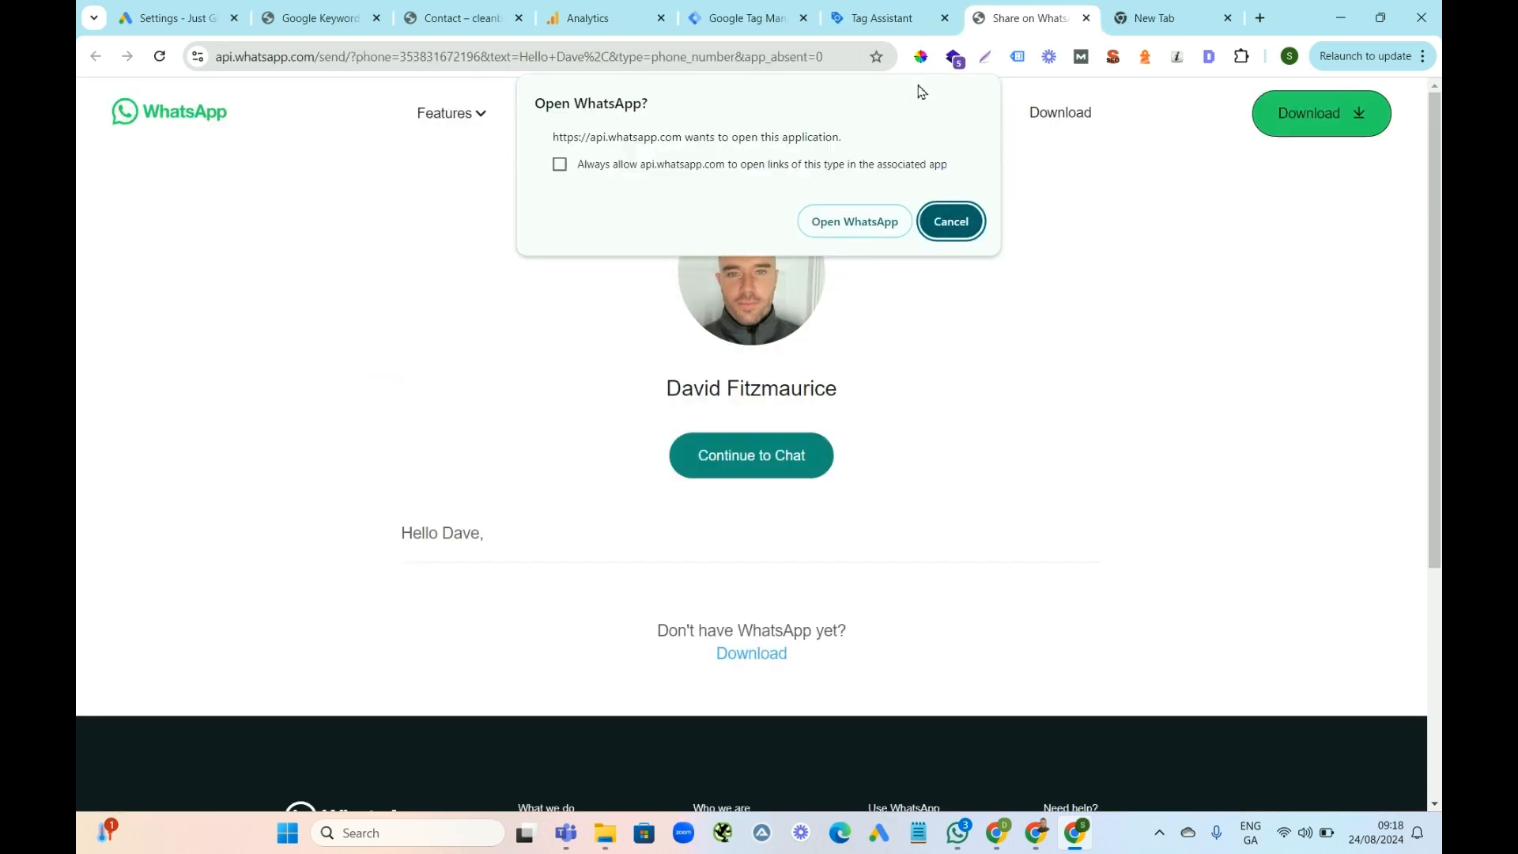
{"action": "left_click", "coordinate": [1086, 18]}
{"action": "left_click", "coordinate": [900, 22]}
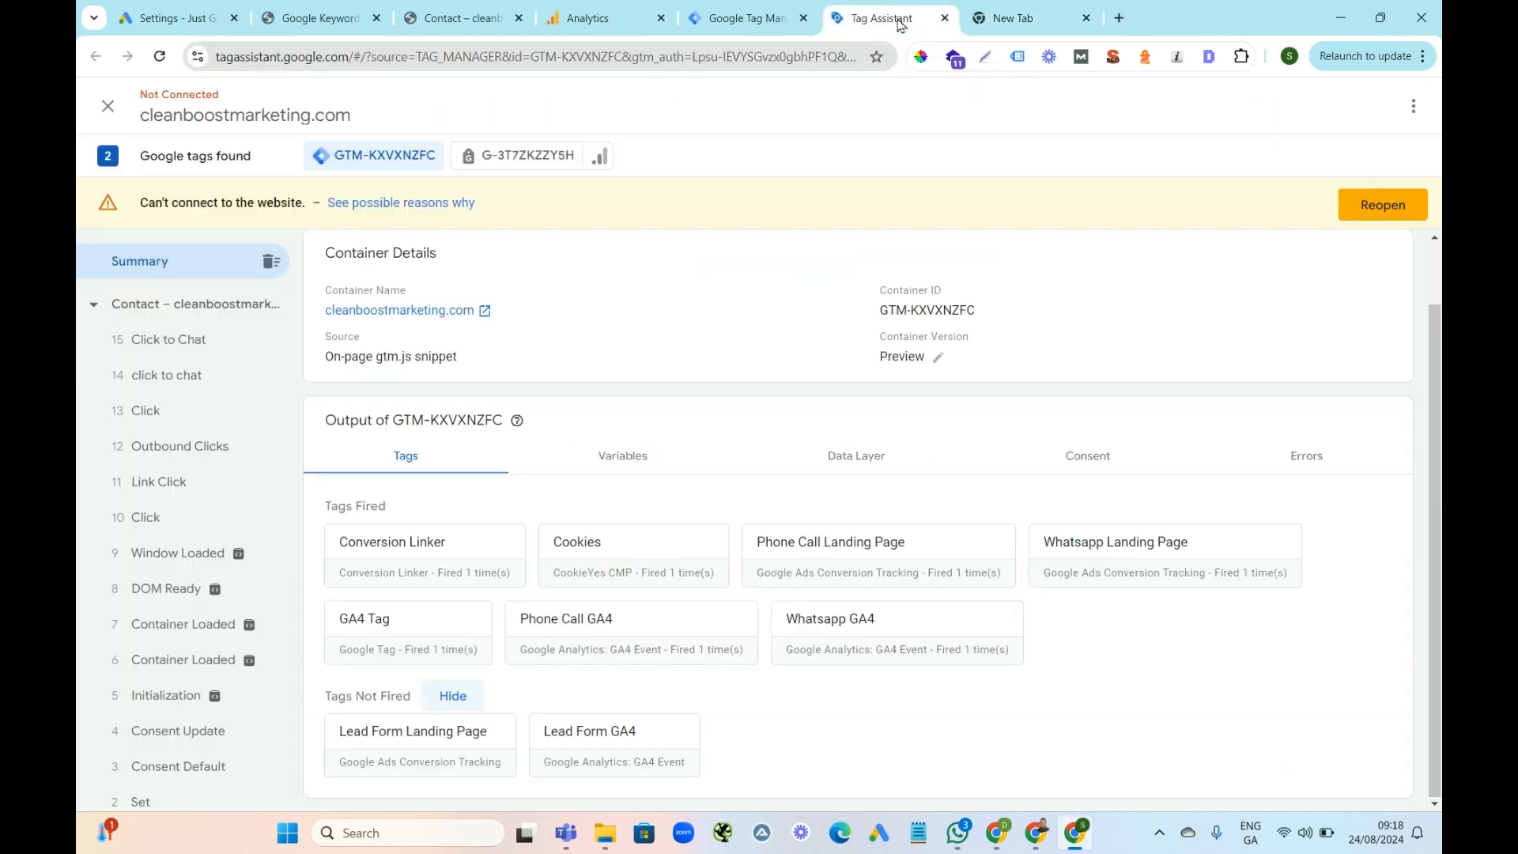
{"action": "left_click", "coordinate": [944, 18]}
{"action": "left_click", "coordinate": [739, 19]}
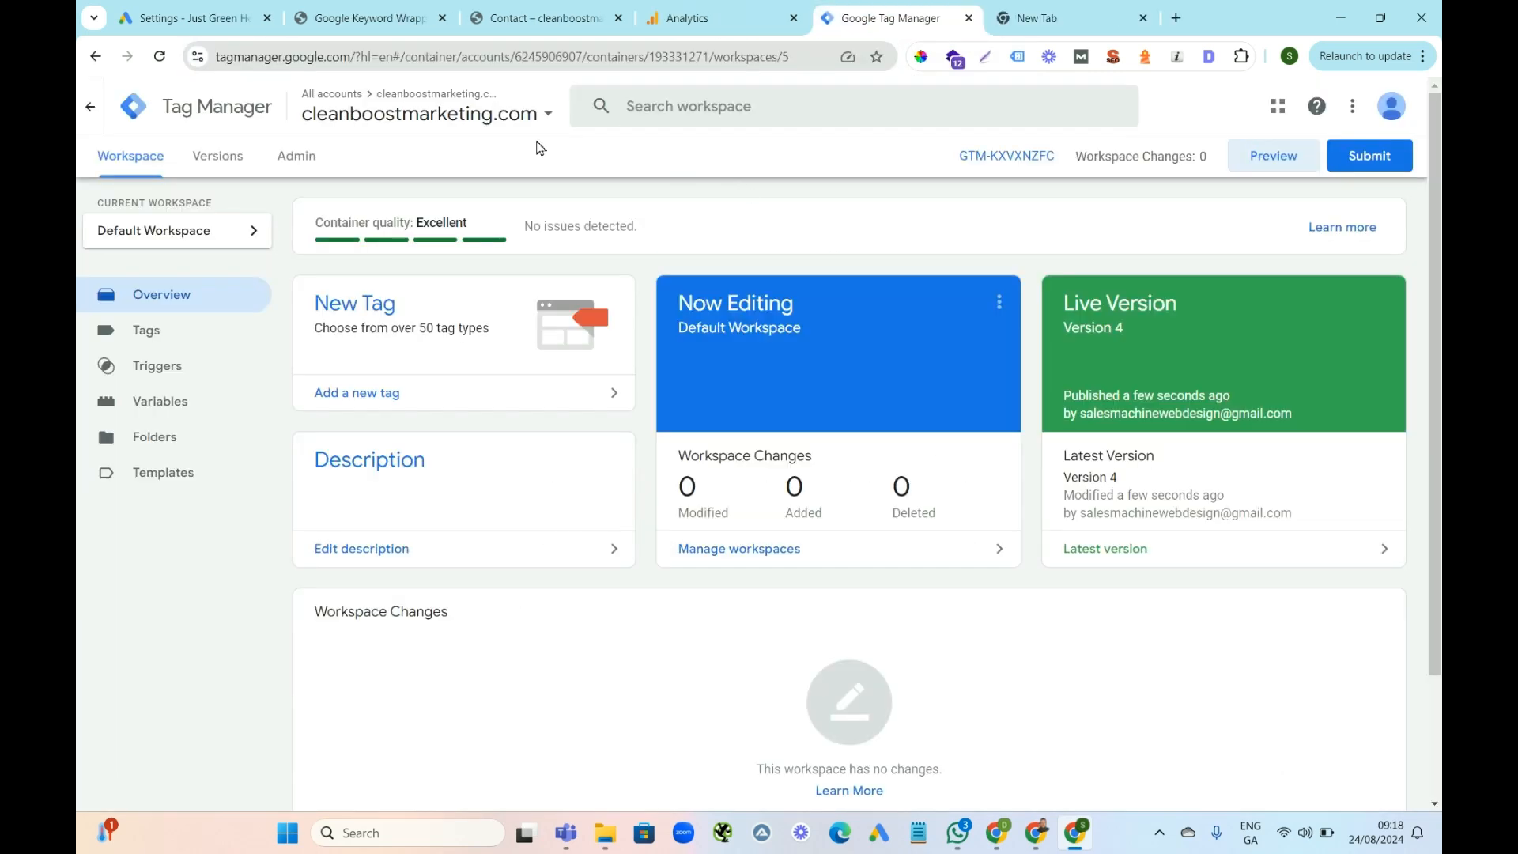
{"action": "left_click", "coordinate": [1277, 162]}
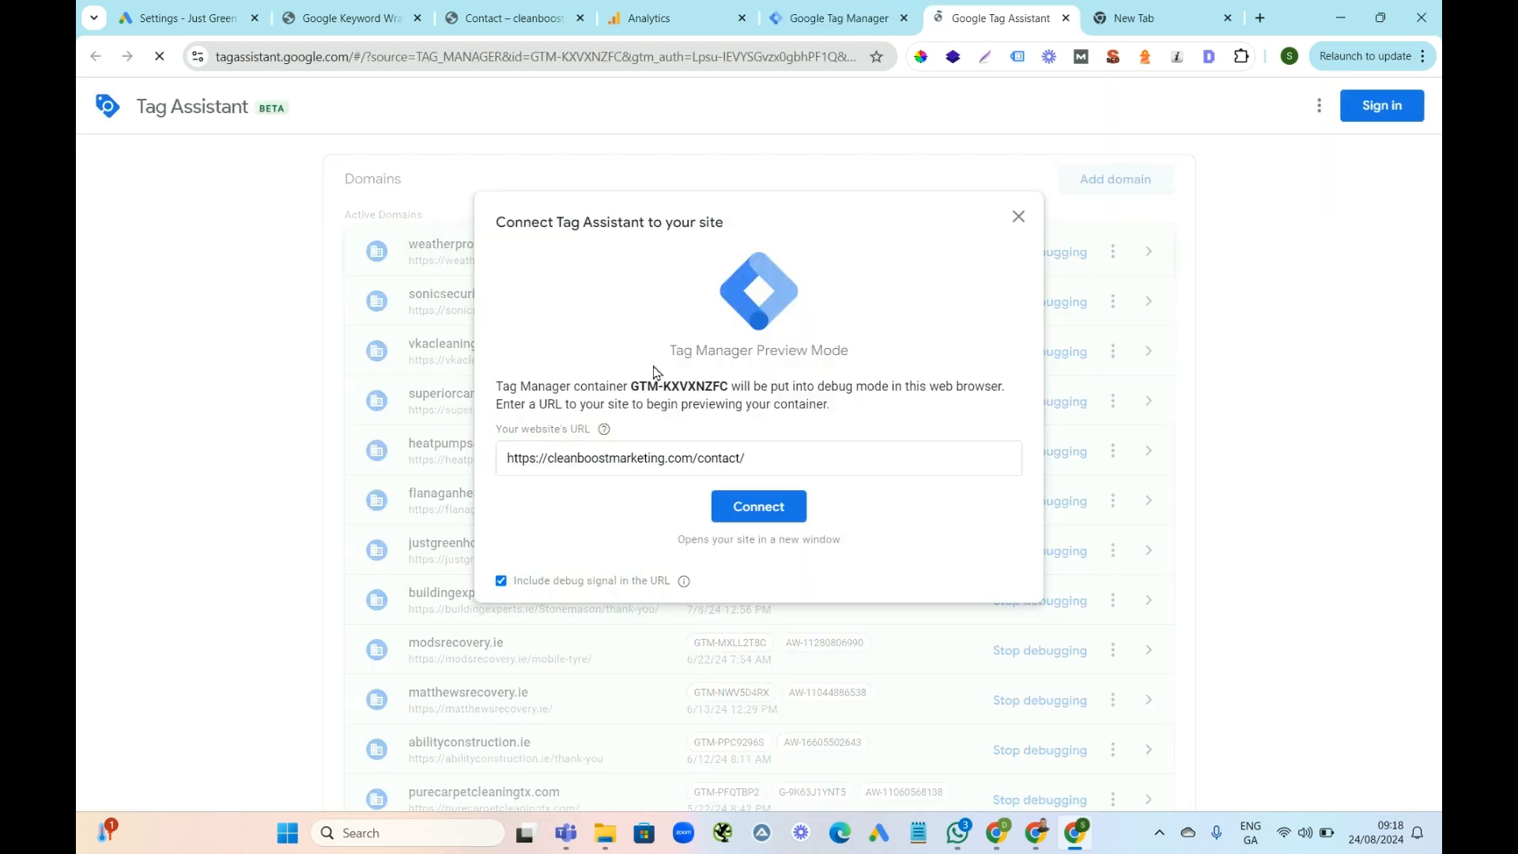
{"action": "left_click", "coordinate": [743, 459]}
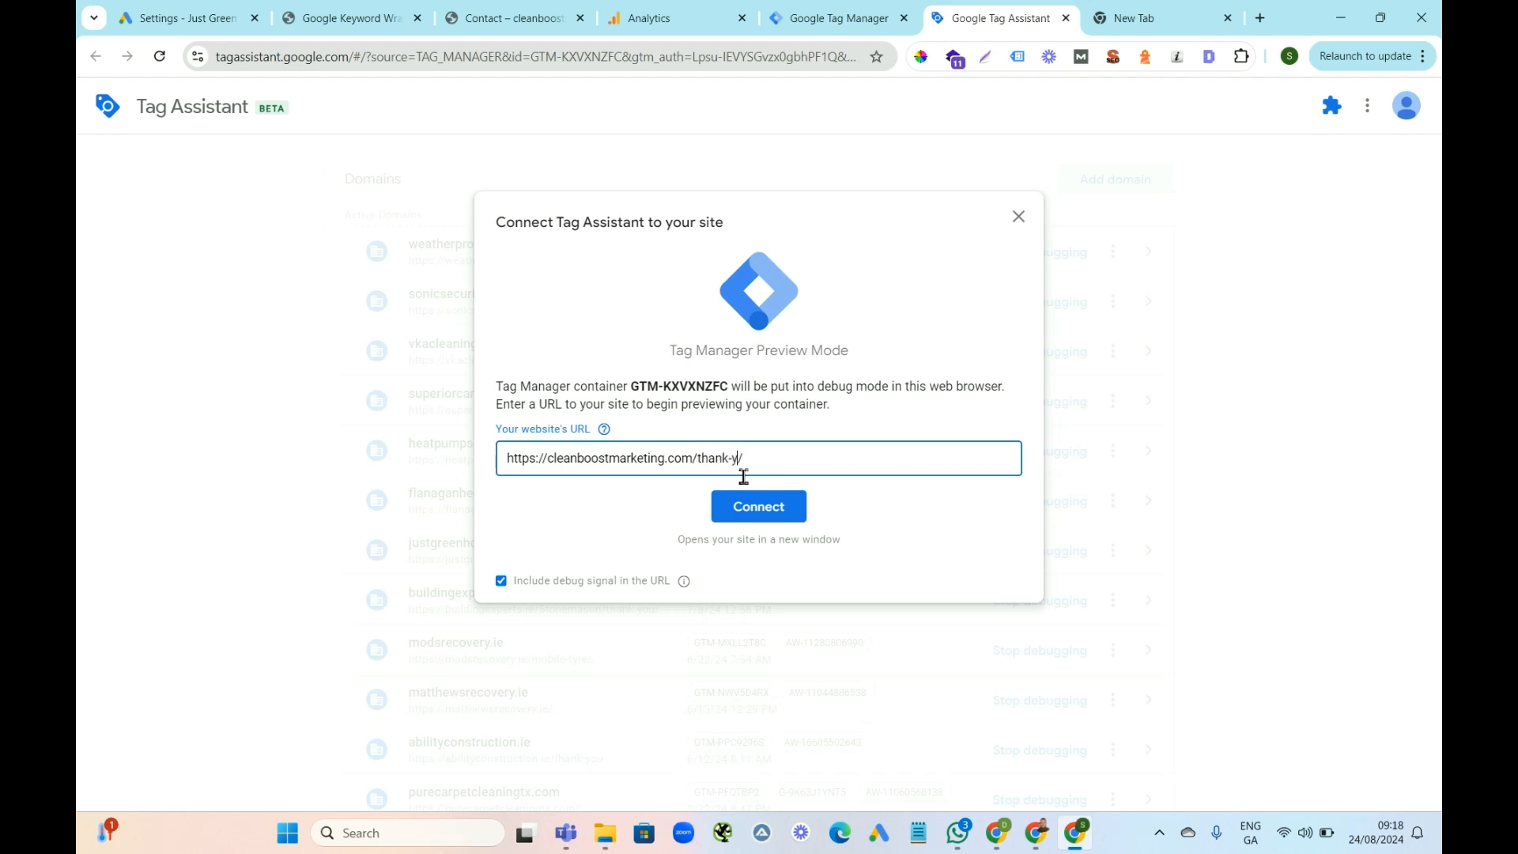
{"action": "left_click", "coordinate": [765, 513]}
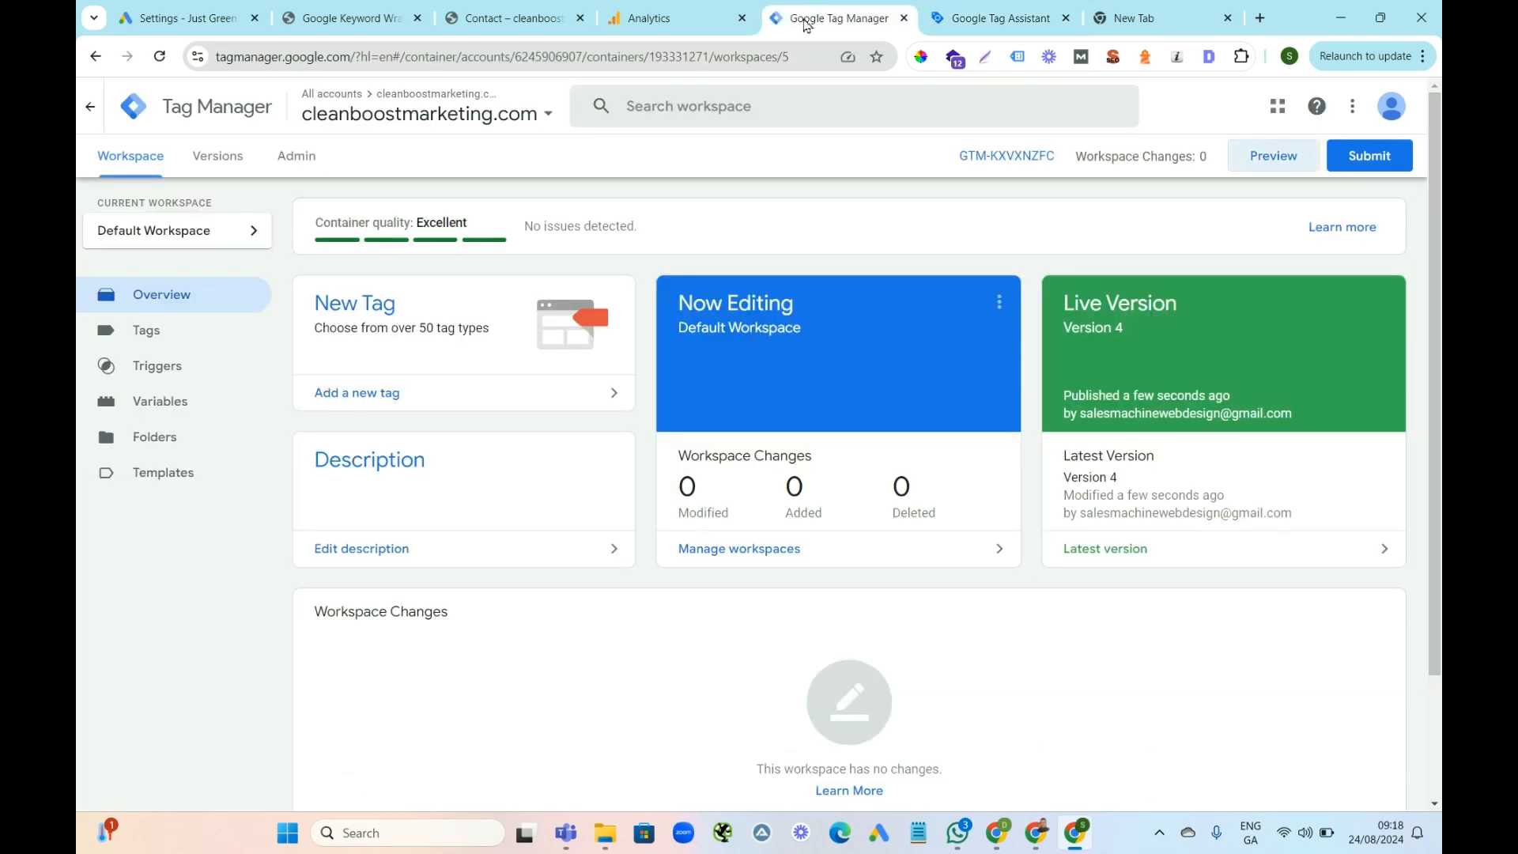
{"action": "left_click", "coordinate": [988, 16]}
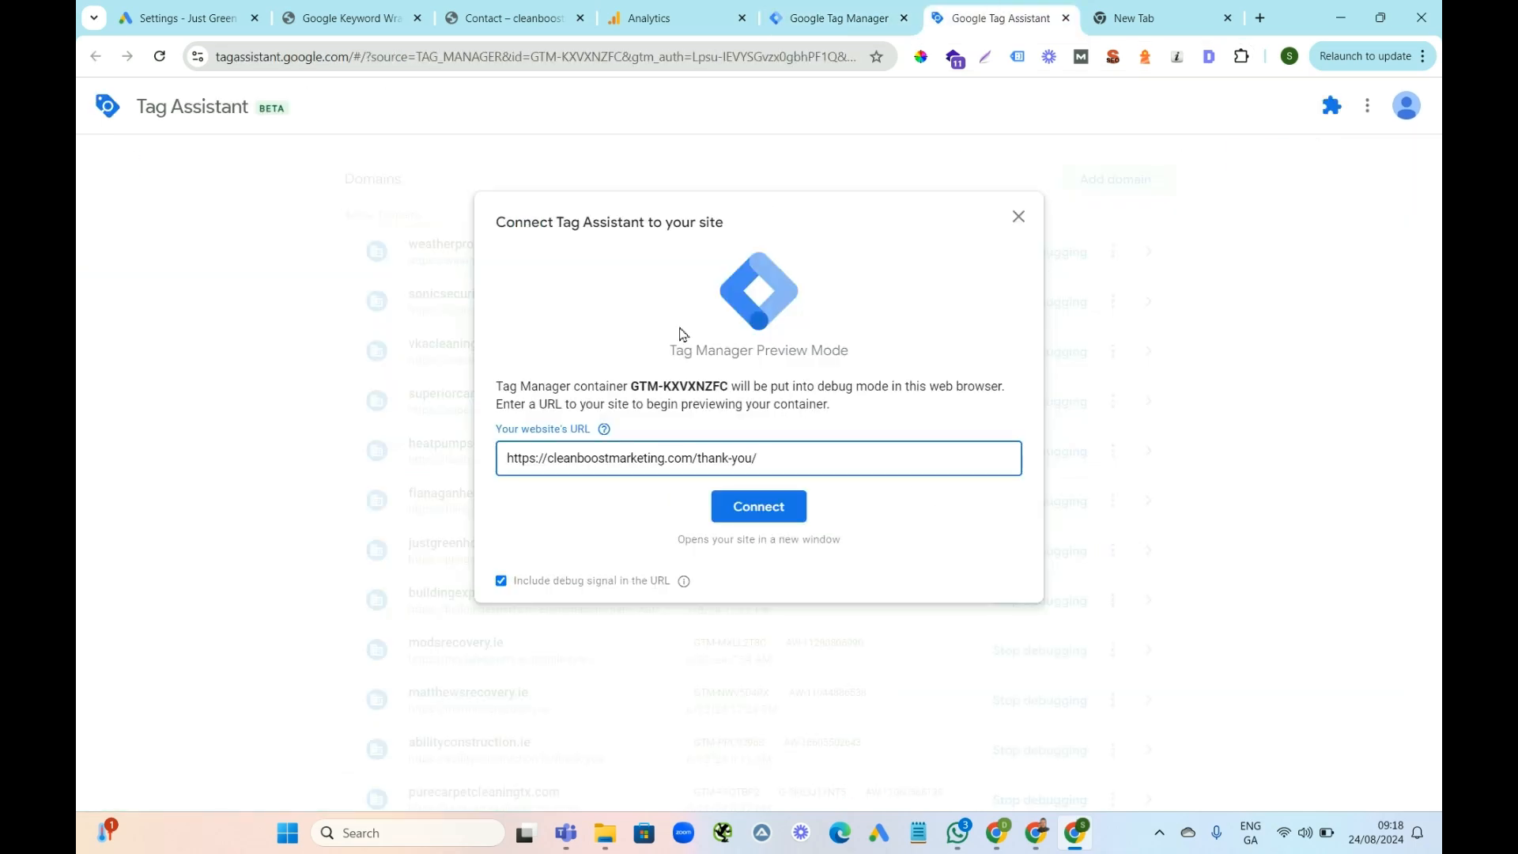
{"action": "left_click", "coordinate": [759, 510]}
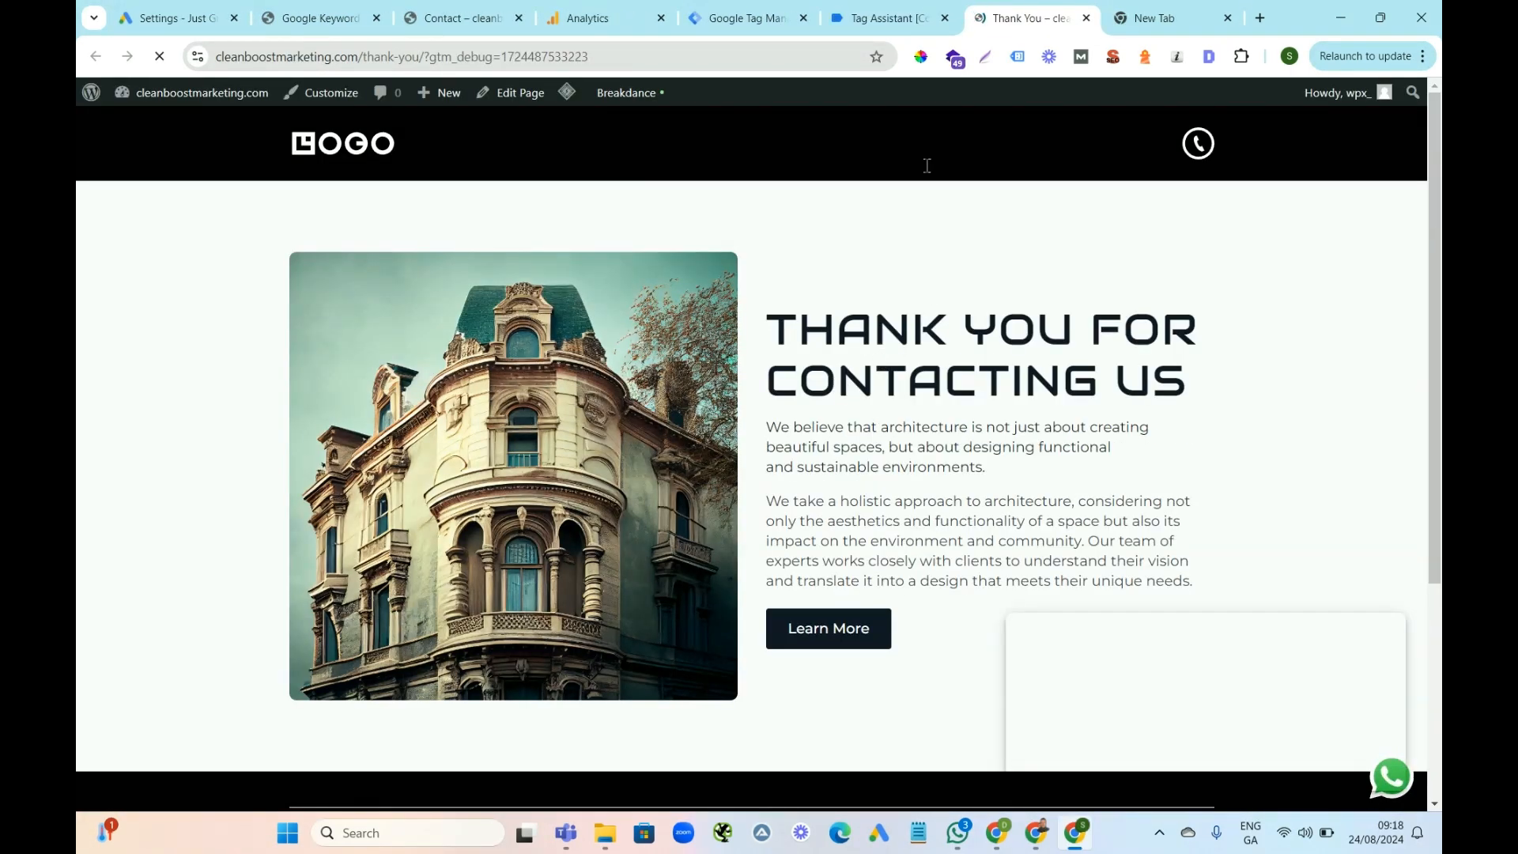
{"action": "left_click", "coordinate": [881, 21]}
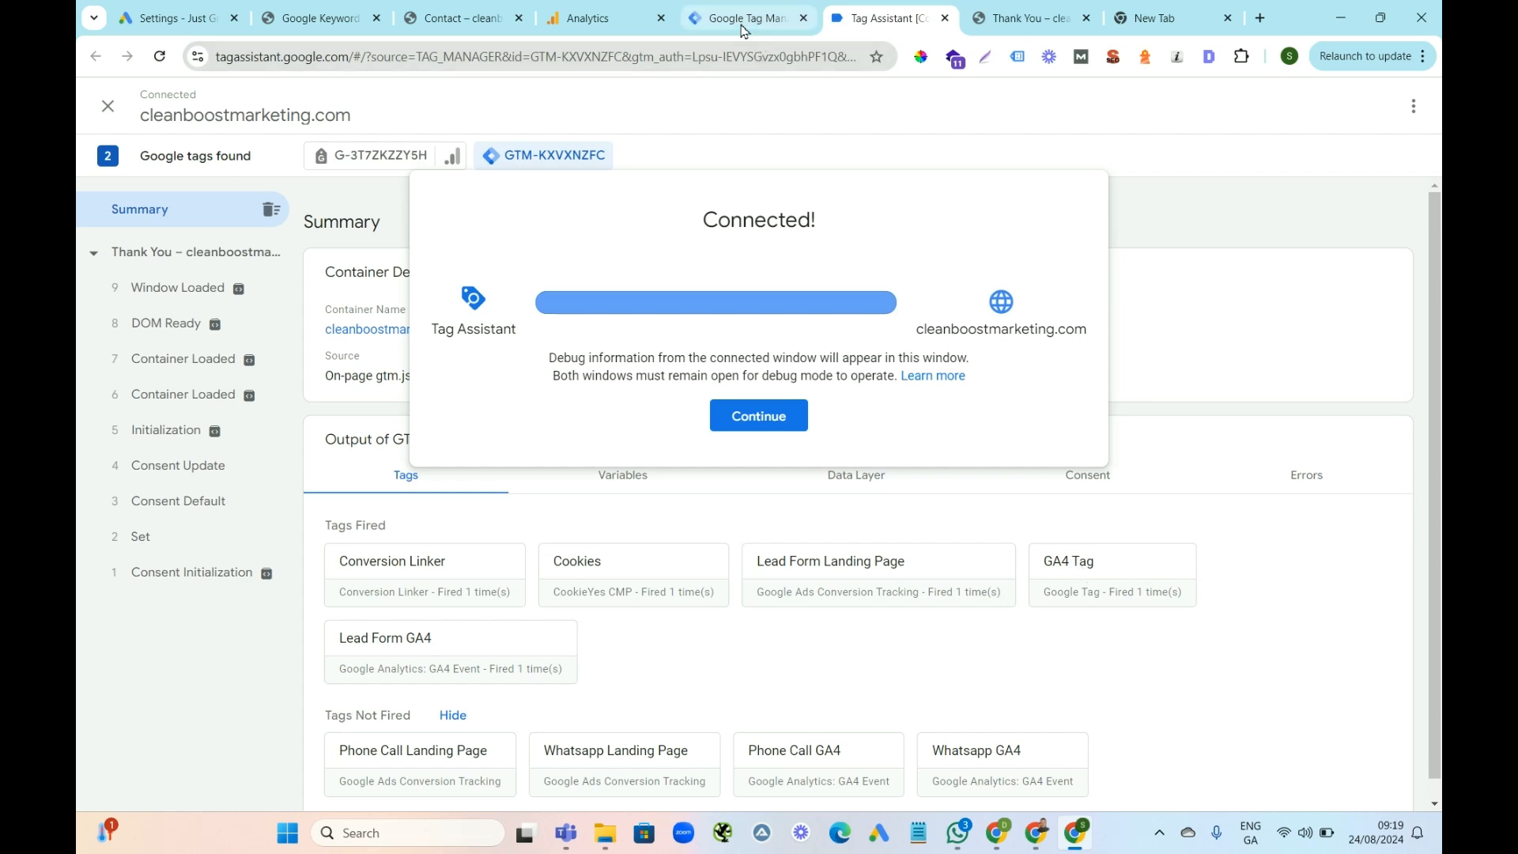
Switch to Google Analytics and review the superiorcarpetcleaning.ie property's events, key events and audiences
{"action": "left_click", "coordinate": [596, 16]}
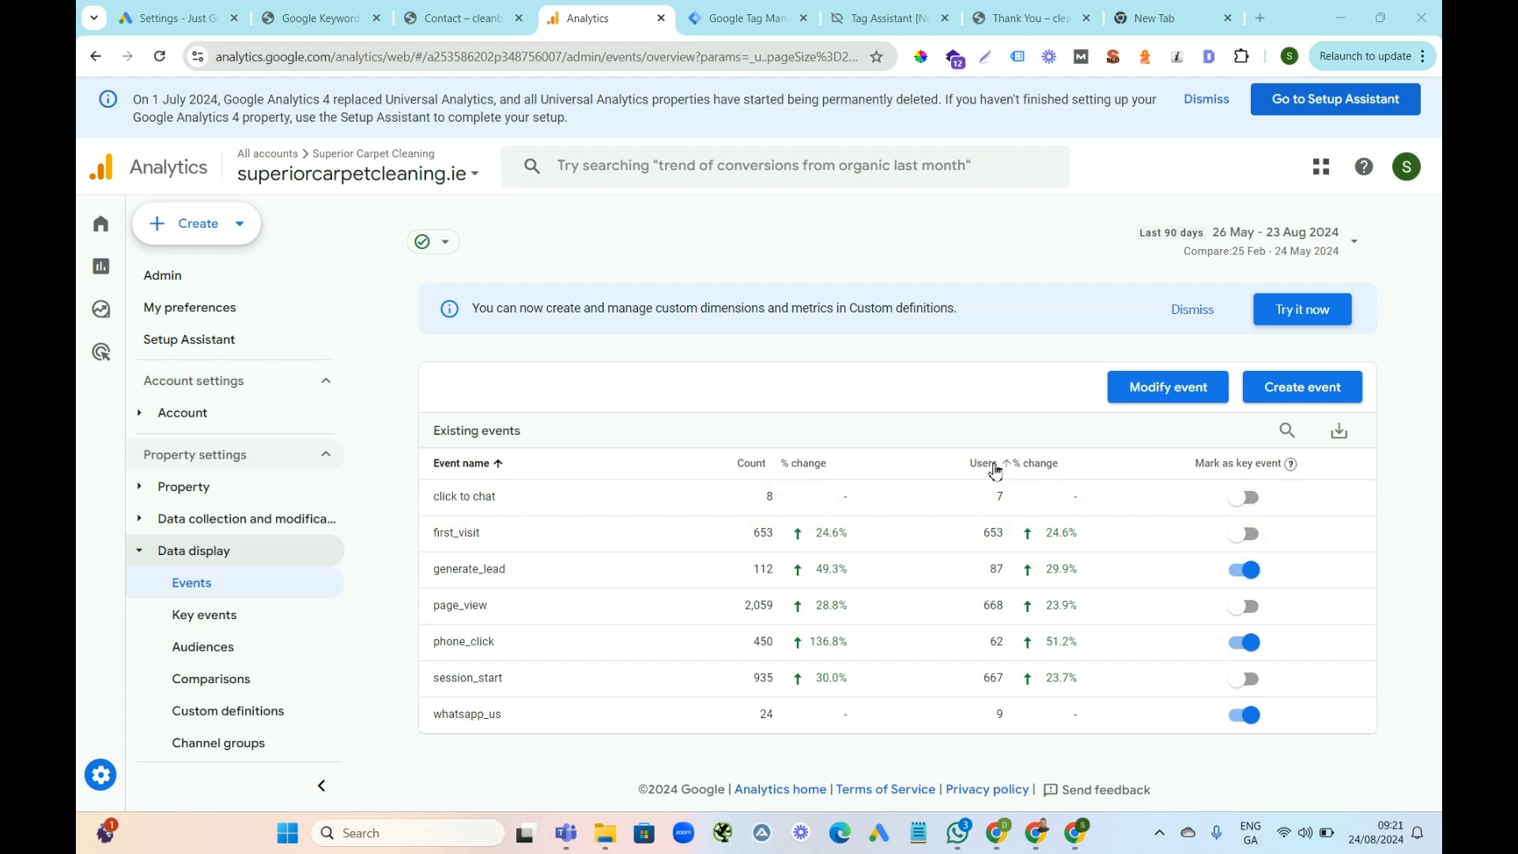
{"action": "left_click", "coordinate": [204, 621]}
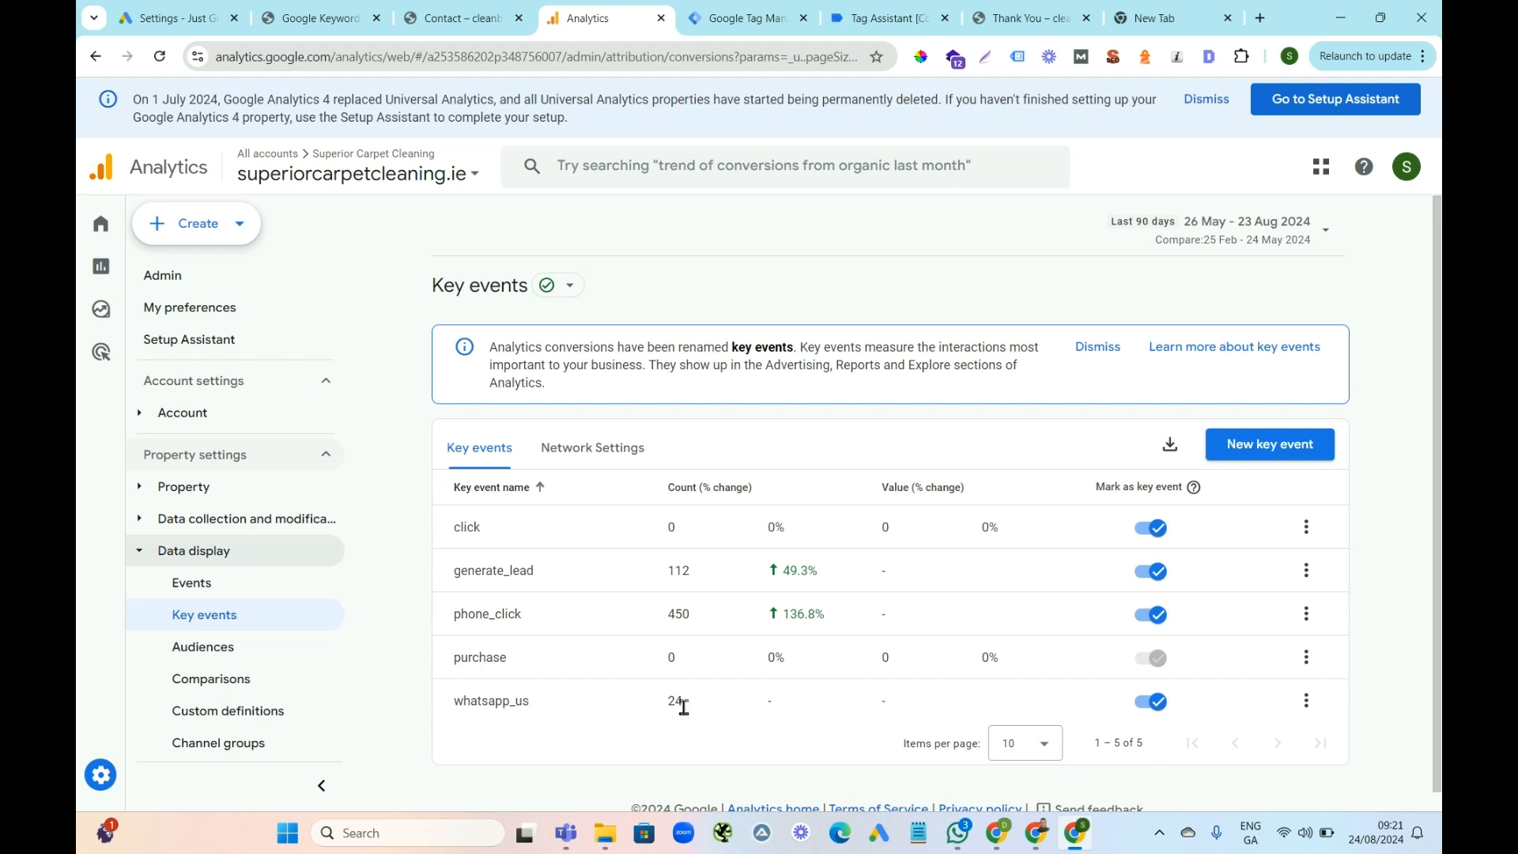
{"action": "left_click", "coordinate": [208, 585]}
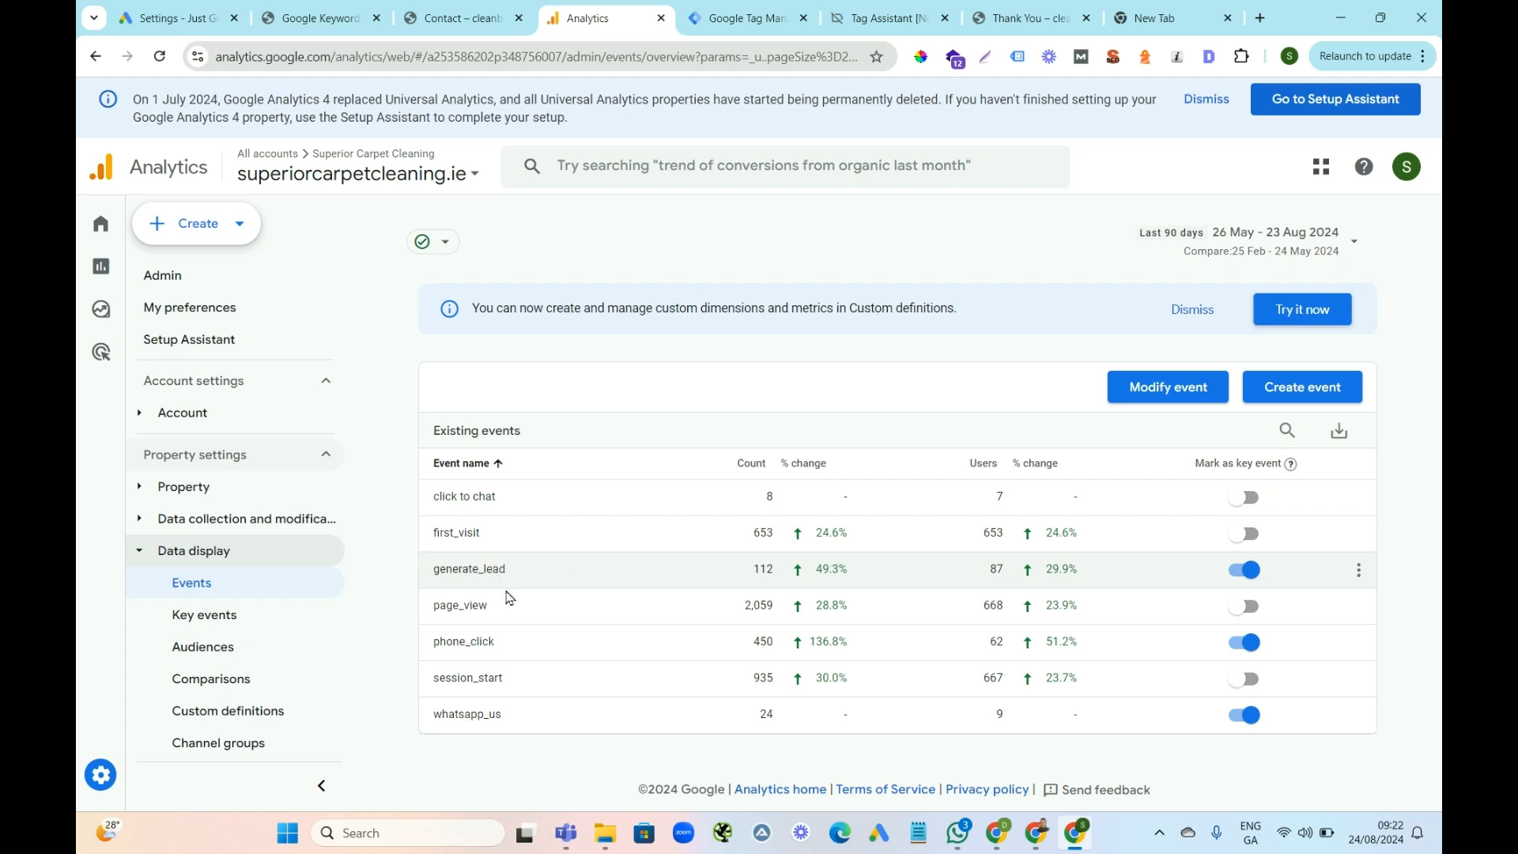
{"action": "left_click", "coordinate": [228, 636]}
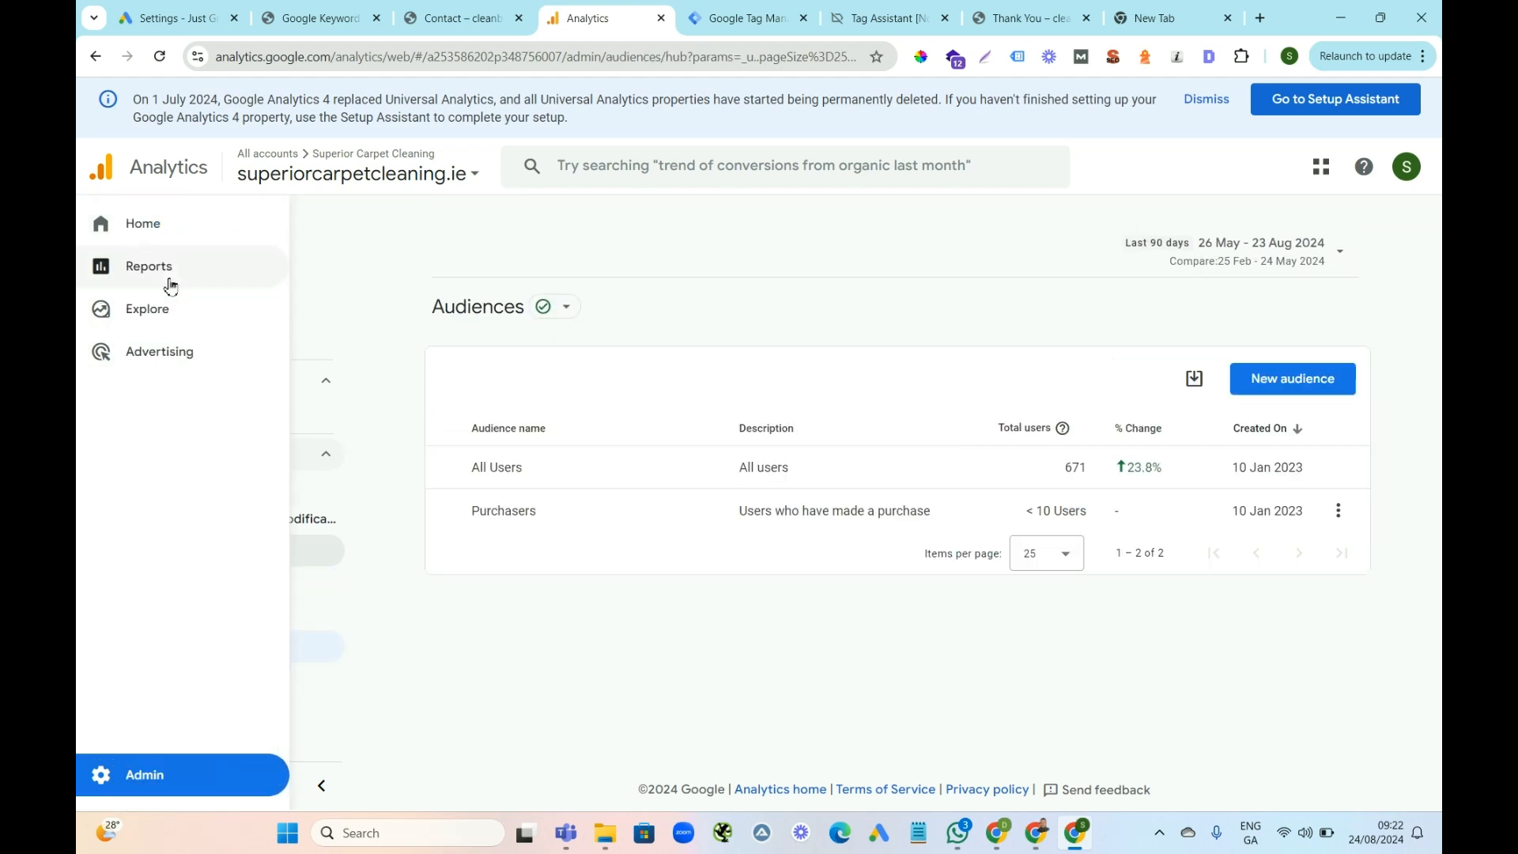
Examine the Reports snapshot for users, new-user channels, top campaigns and top-performing key events
{"action": "left_click", "coordinate": [143, 276]}
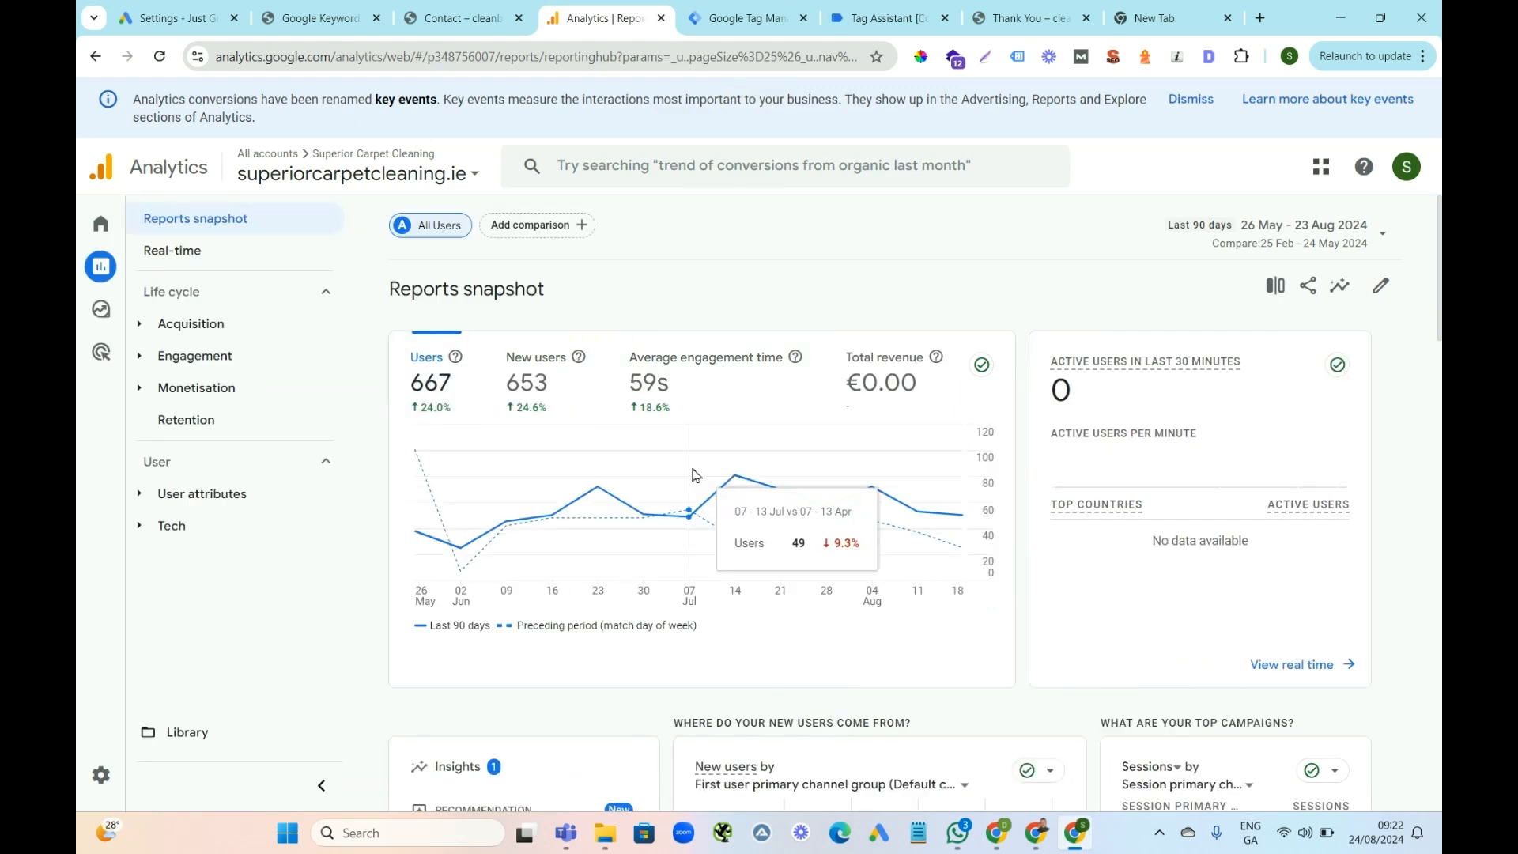
{"action": "left_click", "coordinate": [927, 368]}
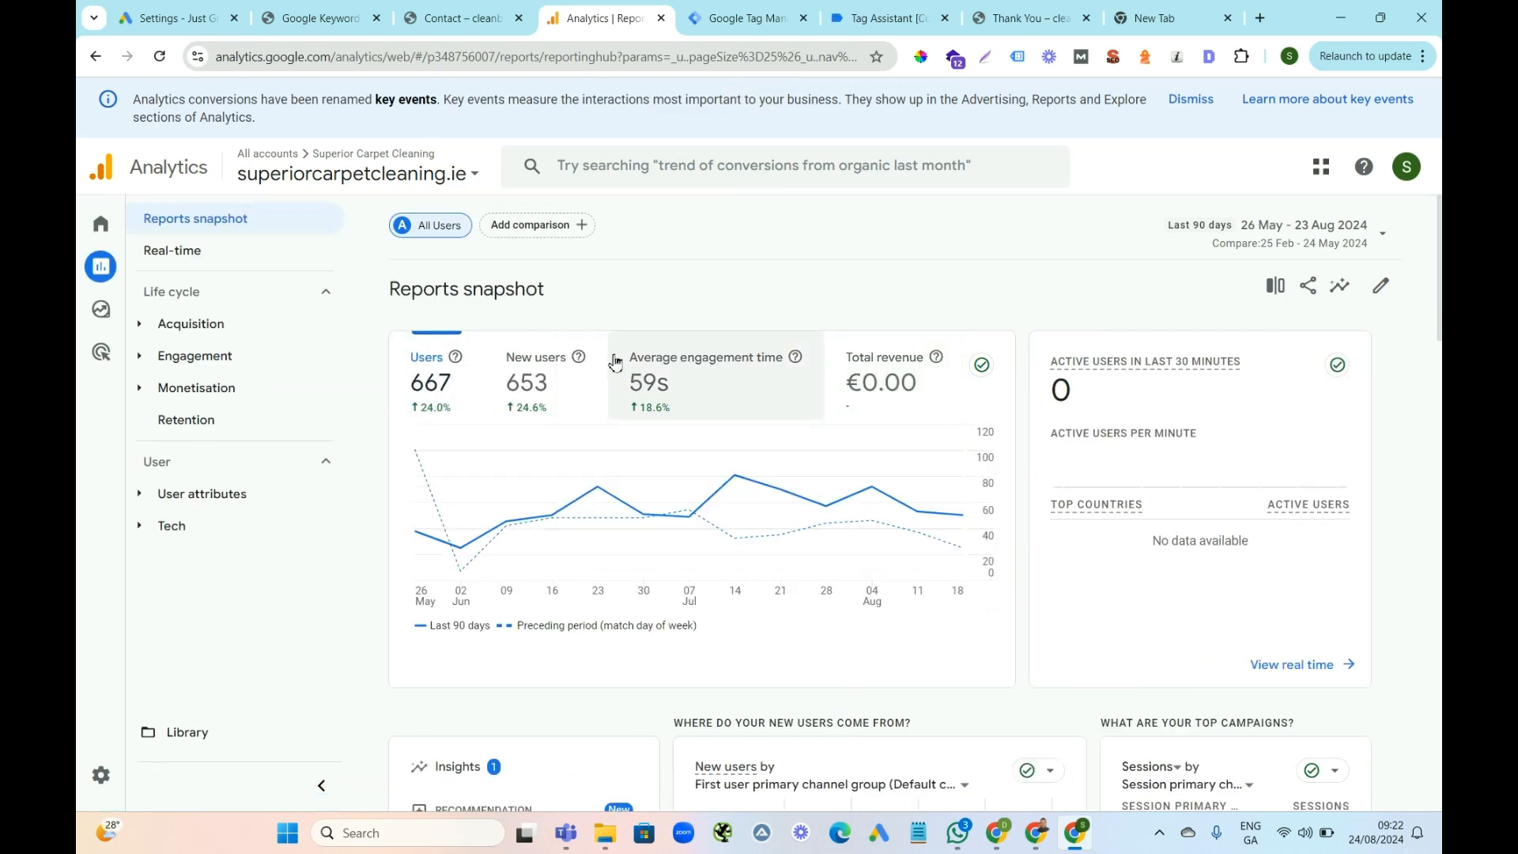
{"action": "scroll", "coordinate": [881, 530], "scroll_direction": "down", "scroll_amount": 4}
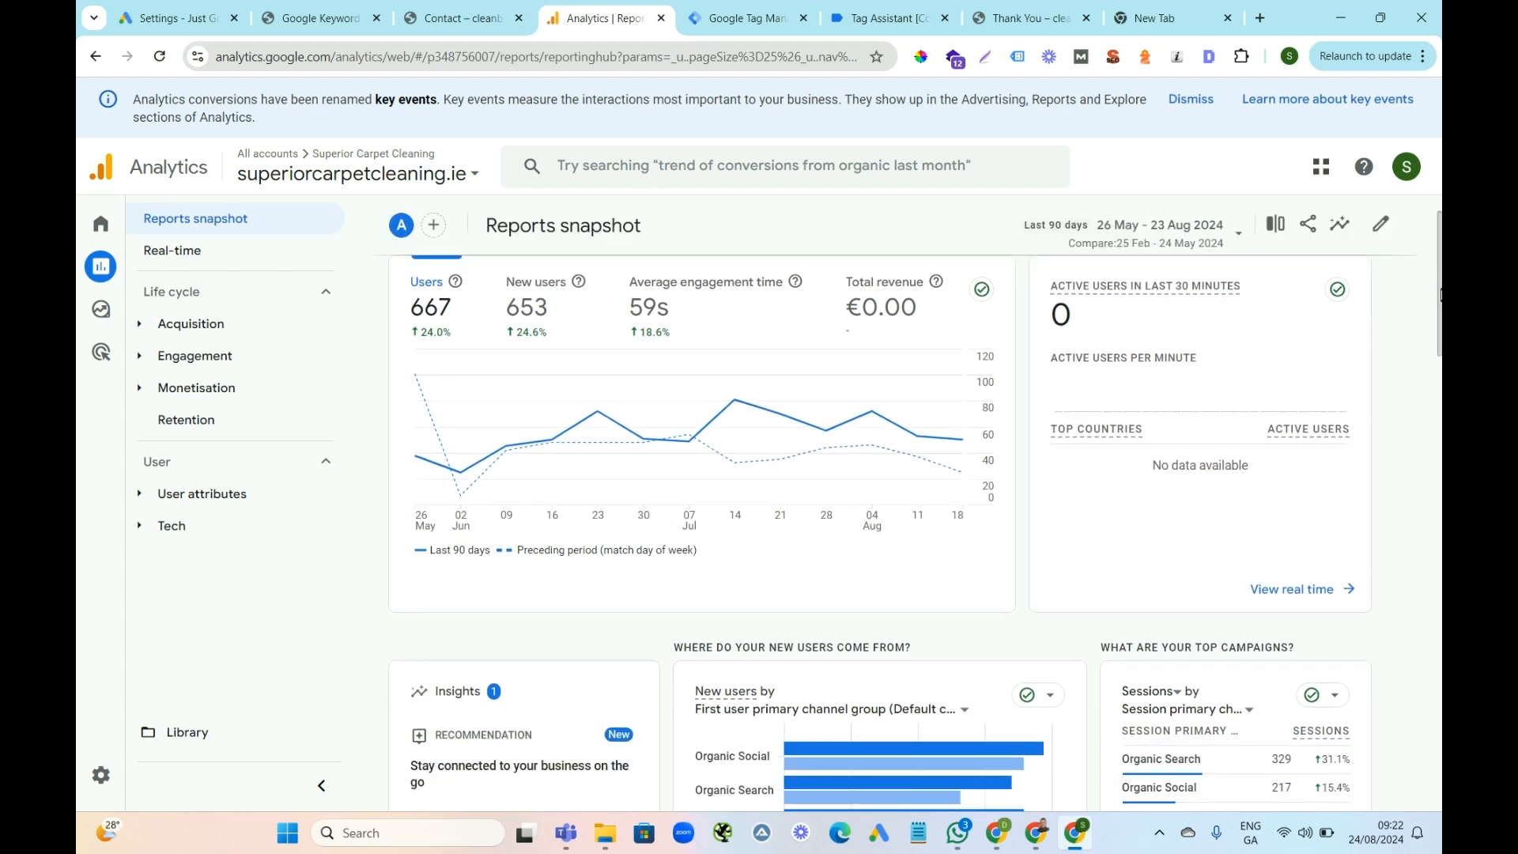
{"action": "left_click_drag", "start_coordinate": [1442, 351], "coordinate": [1441, 579]}
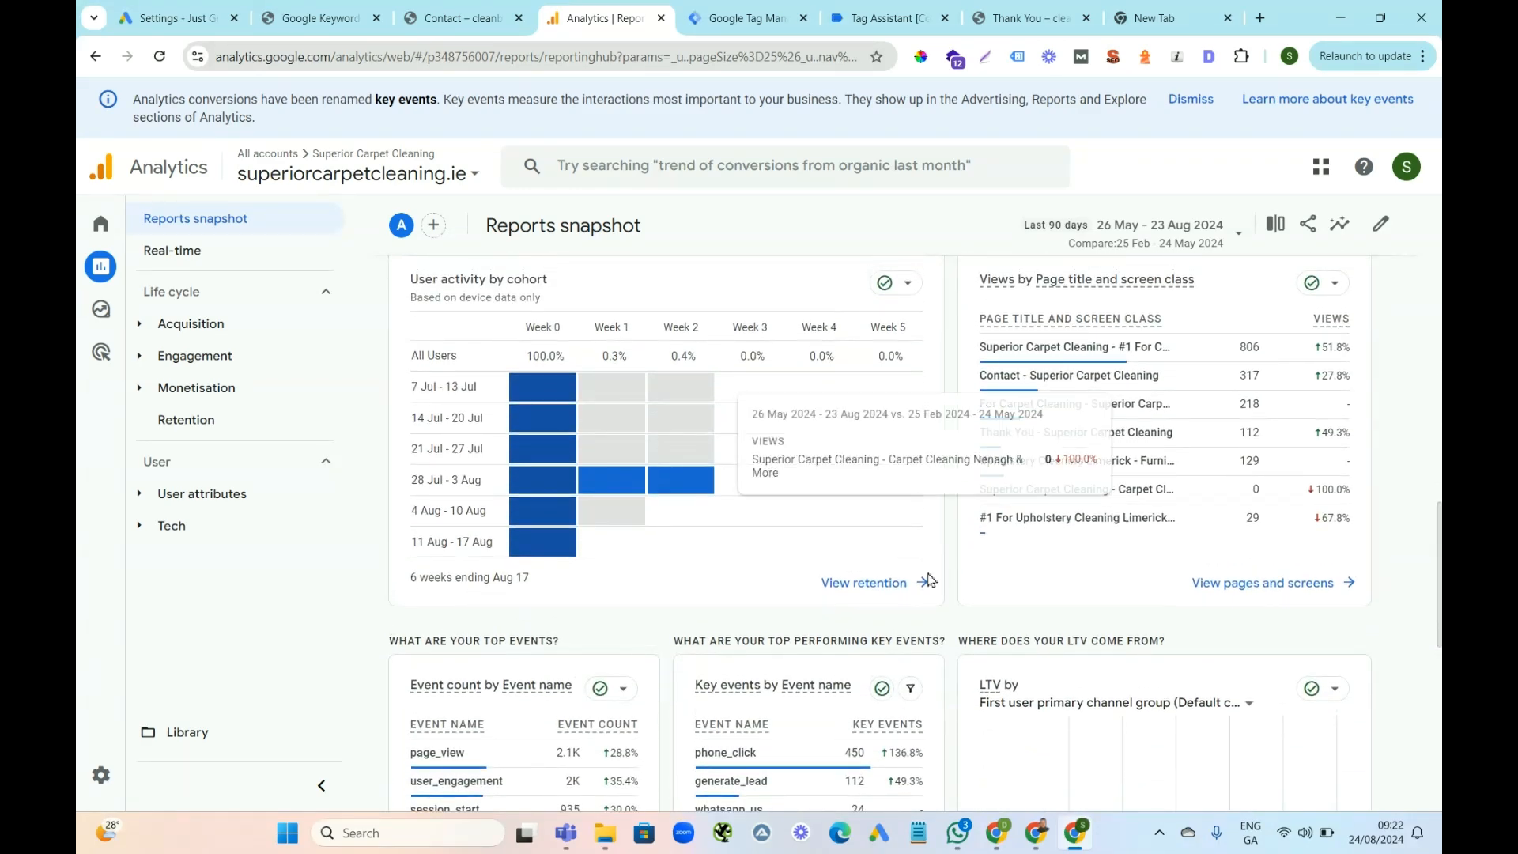
{"action": "left_click_drag", "start_coordinate": [1441, 536], "coordinate": [1440, 334]}
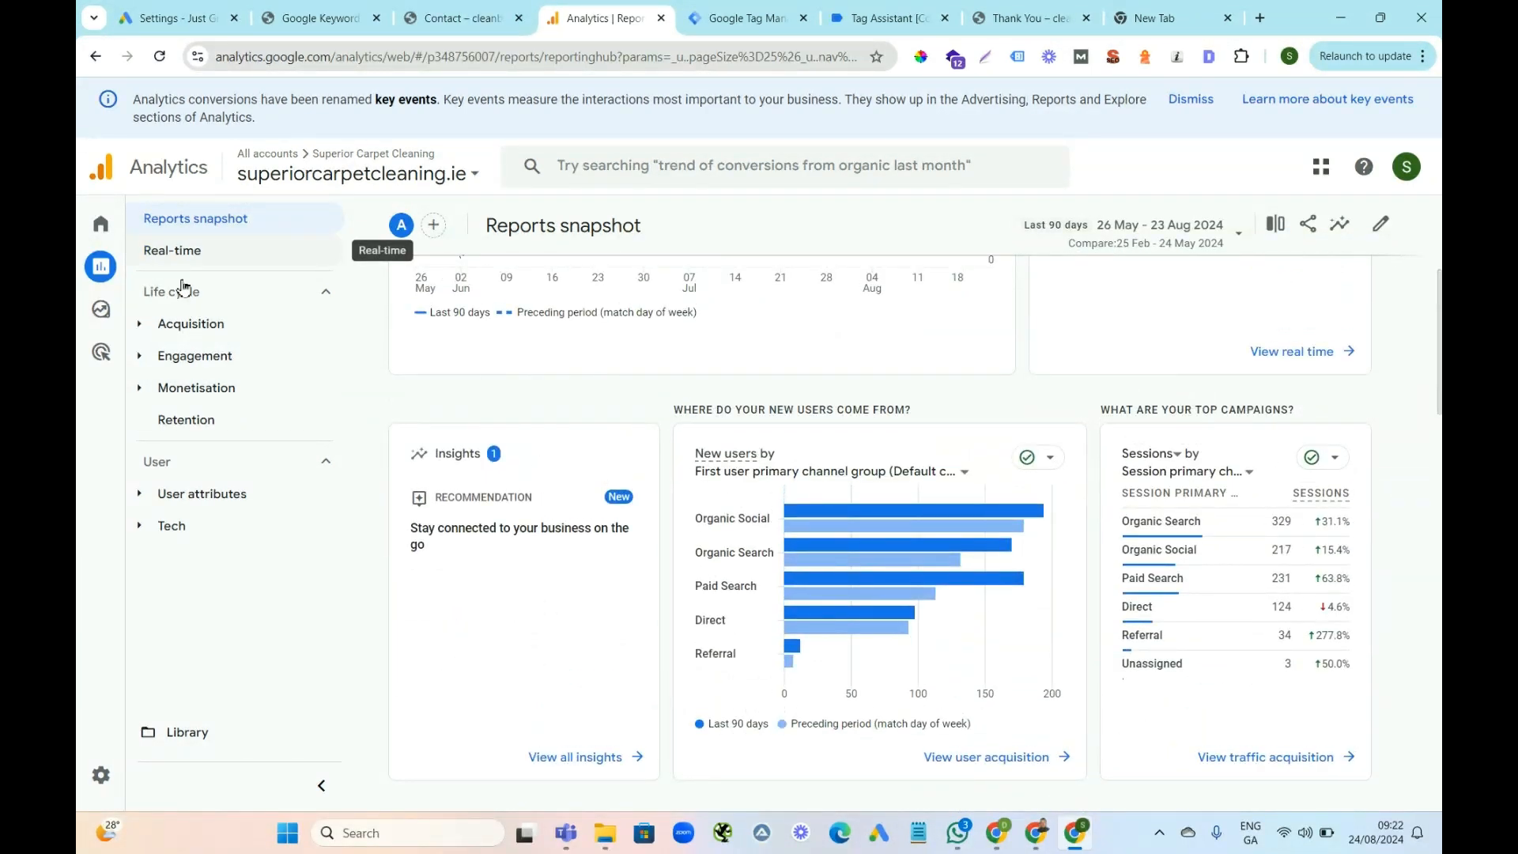
Examine the Acquisition overview report for new users, sessions by channel, Google Ads campaigns and manual sources
{"action": "left_click", "coordinate": [139, 324]}
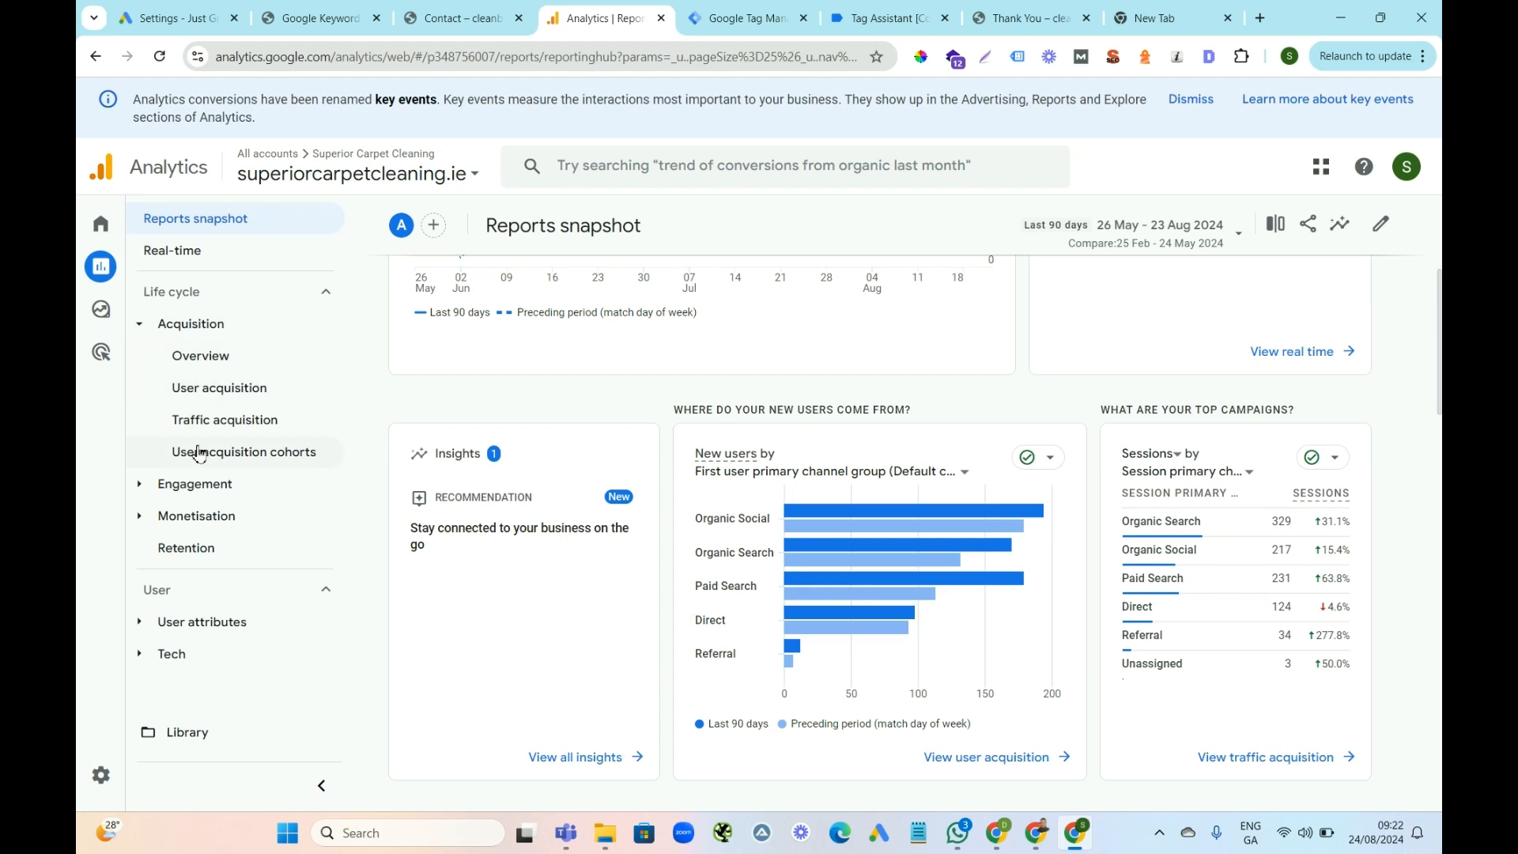
{"action": "left_click", "coordinate": [198, 360]}
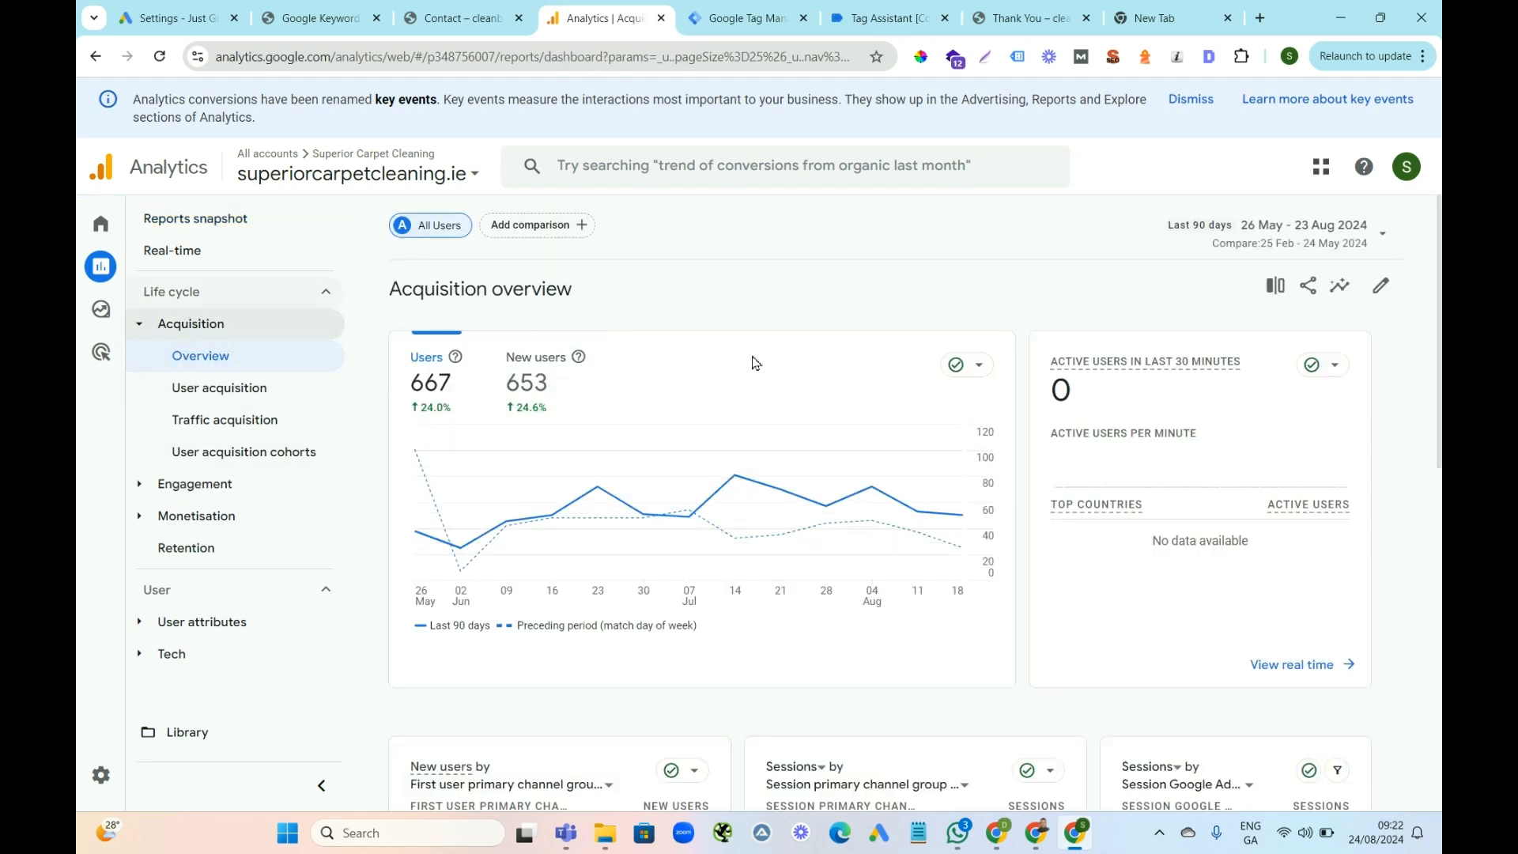
{"action": "left_click_drag", "start_coordinate": [1439, 292], "coordinate": [1440, 528]}
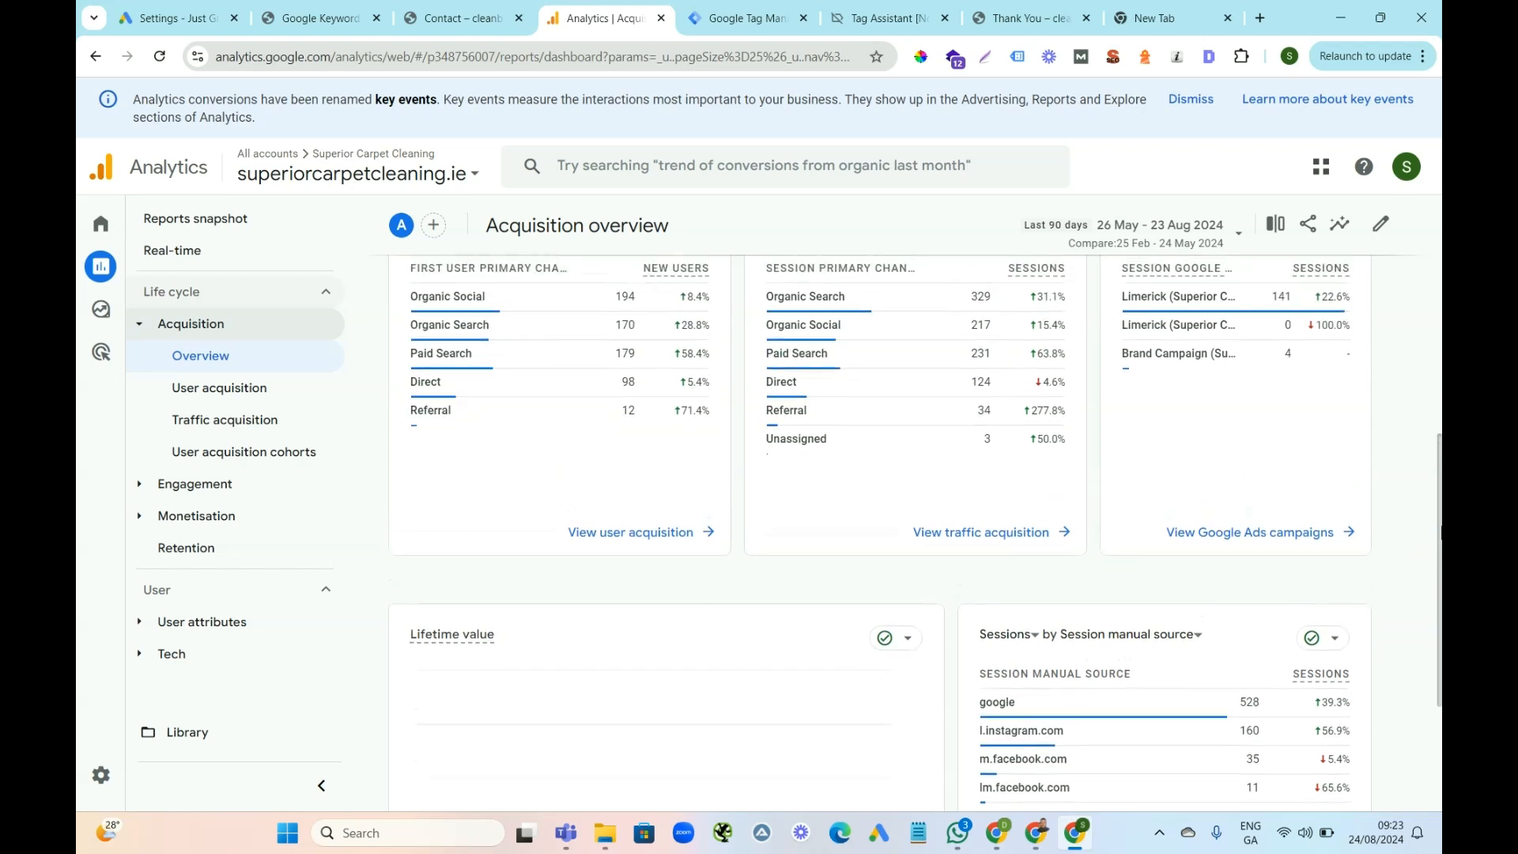
{"action": "mouse_move", "coordinate": [1015, 694]}
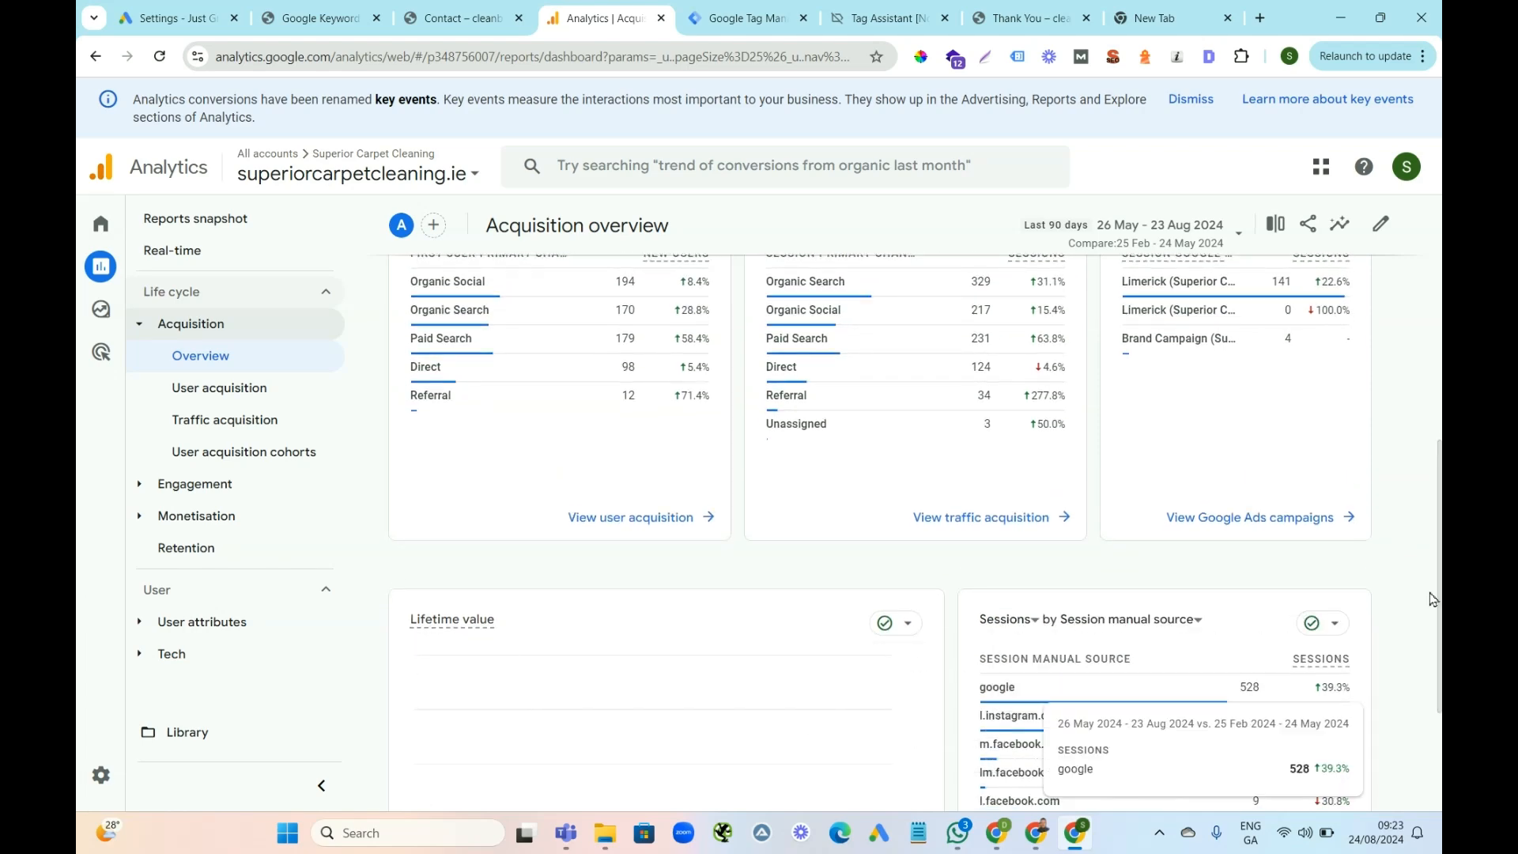
{"action": "left_click_drag", "start_coordinate": [1439, 549], "coordinate": [1440, 308]}
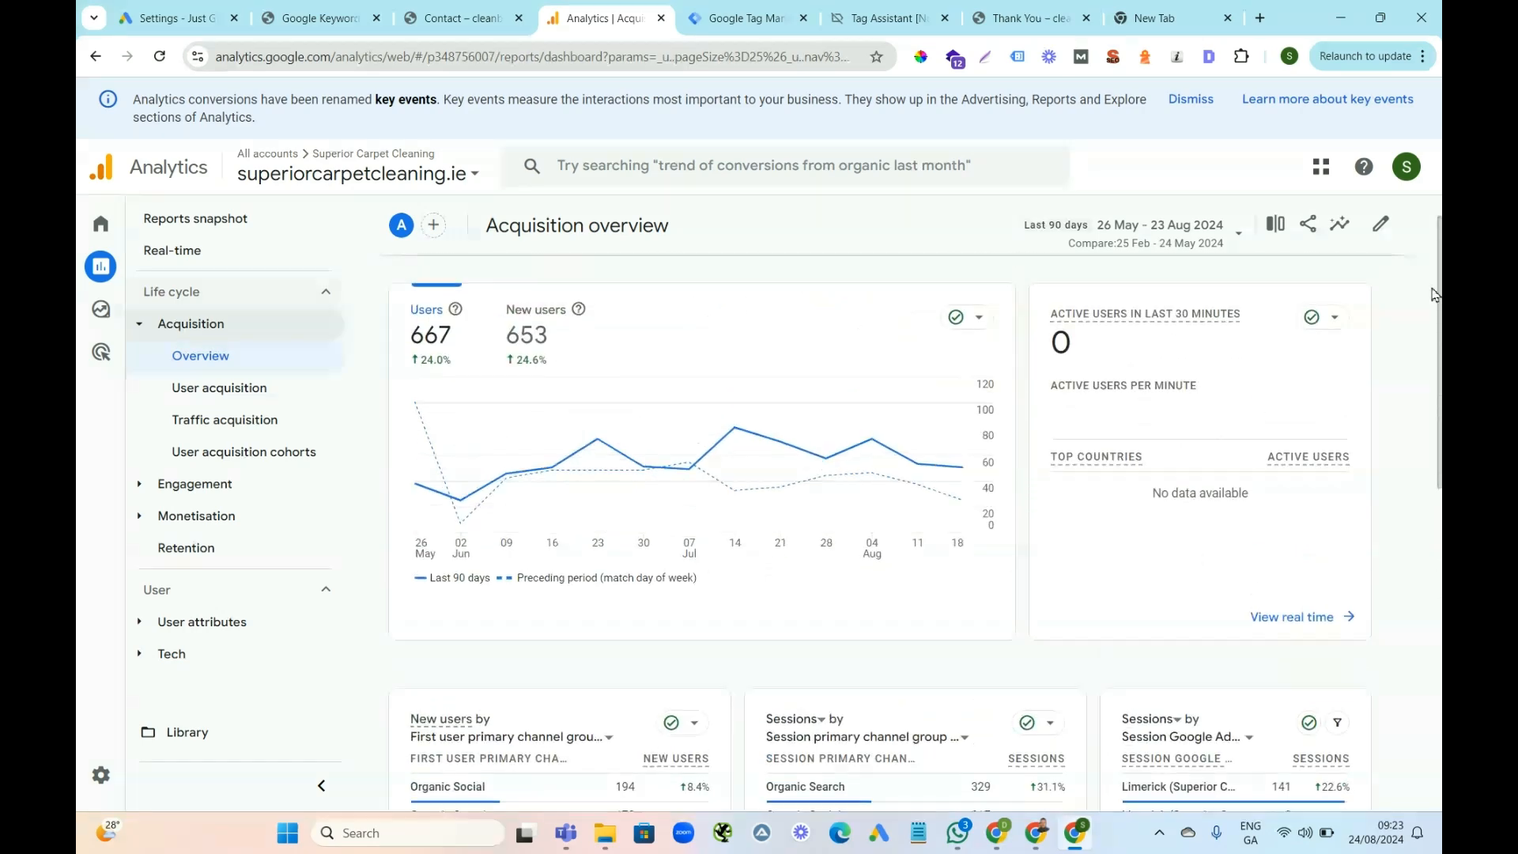
View the User acquisition report by channel group and the Engagement overview report
{"action": "left_click", "coordinate": [217, 395]}
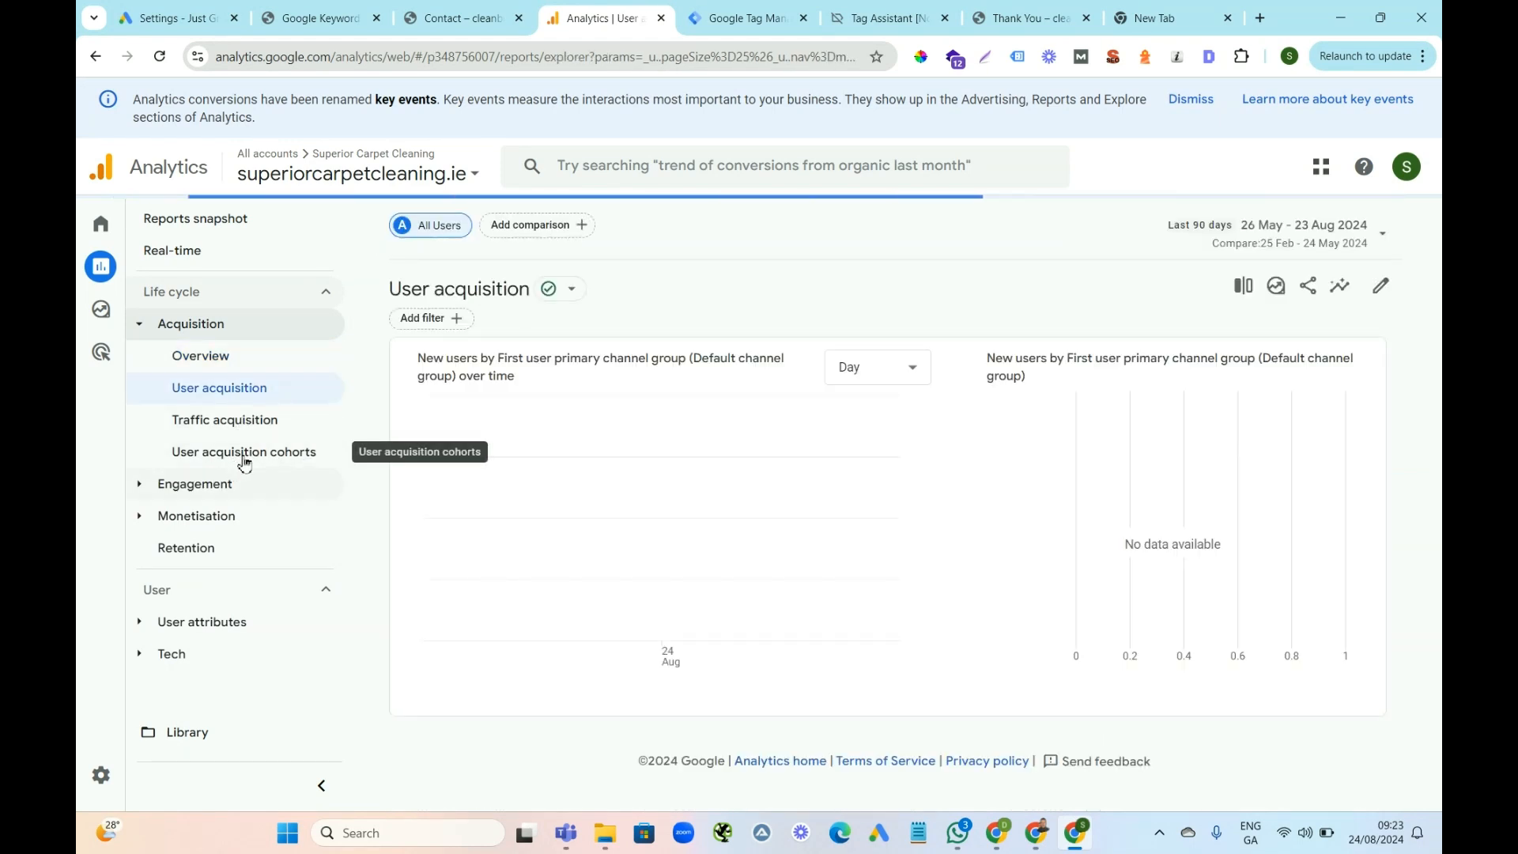
{"action": "left_click", "coordinate": [185, 484]}
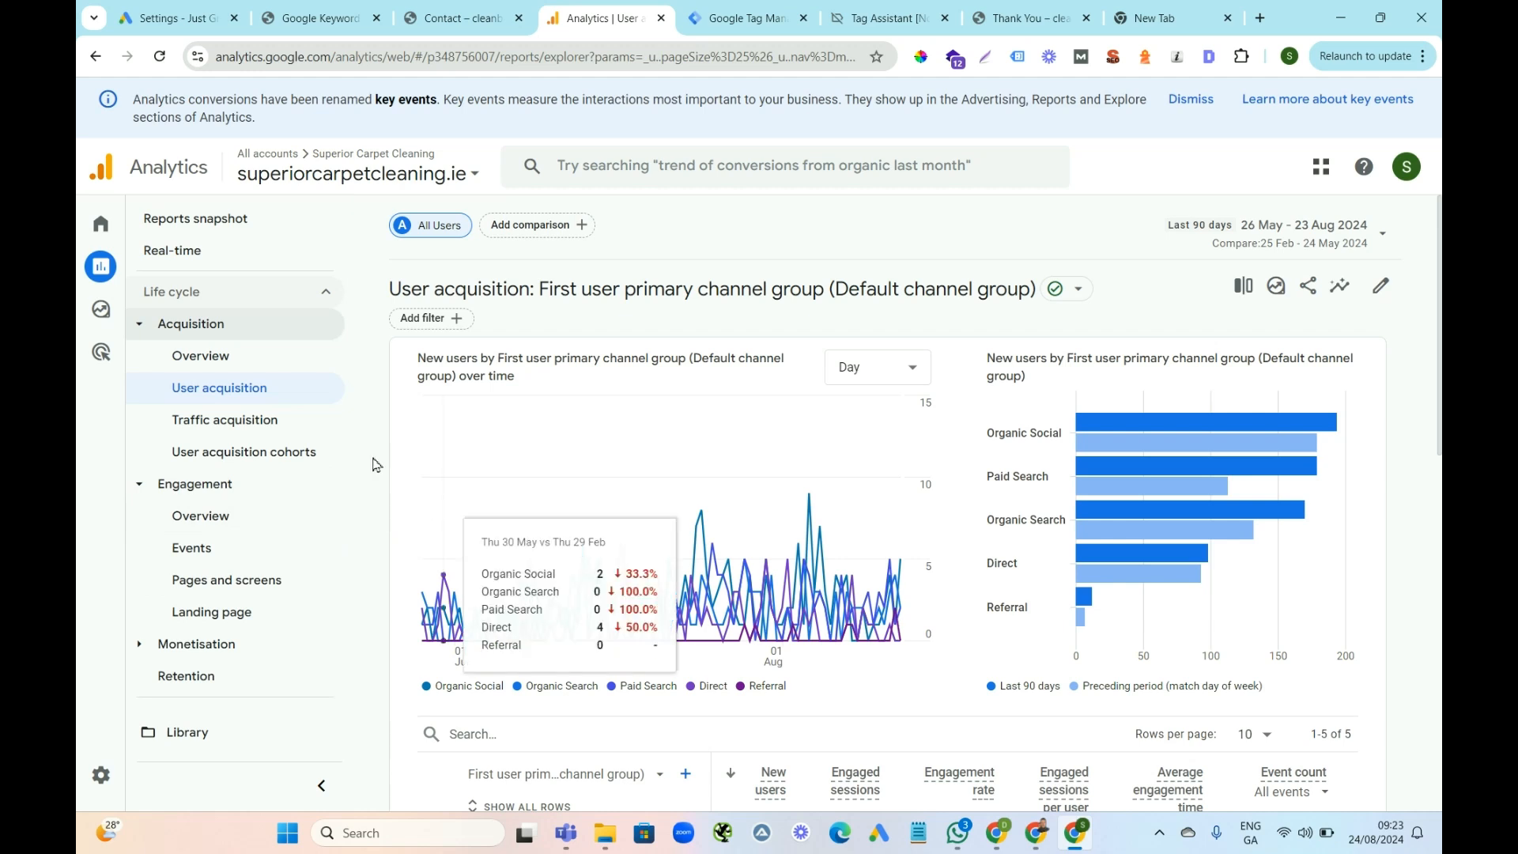
{"action": "left_click", "coordinate": [252, 514]}
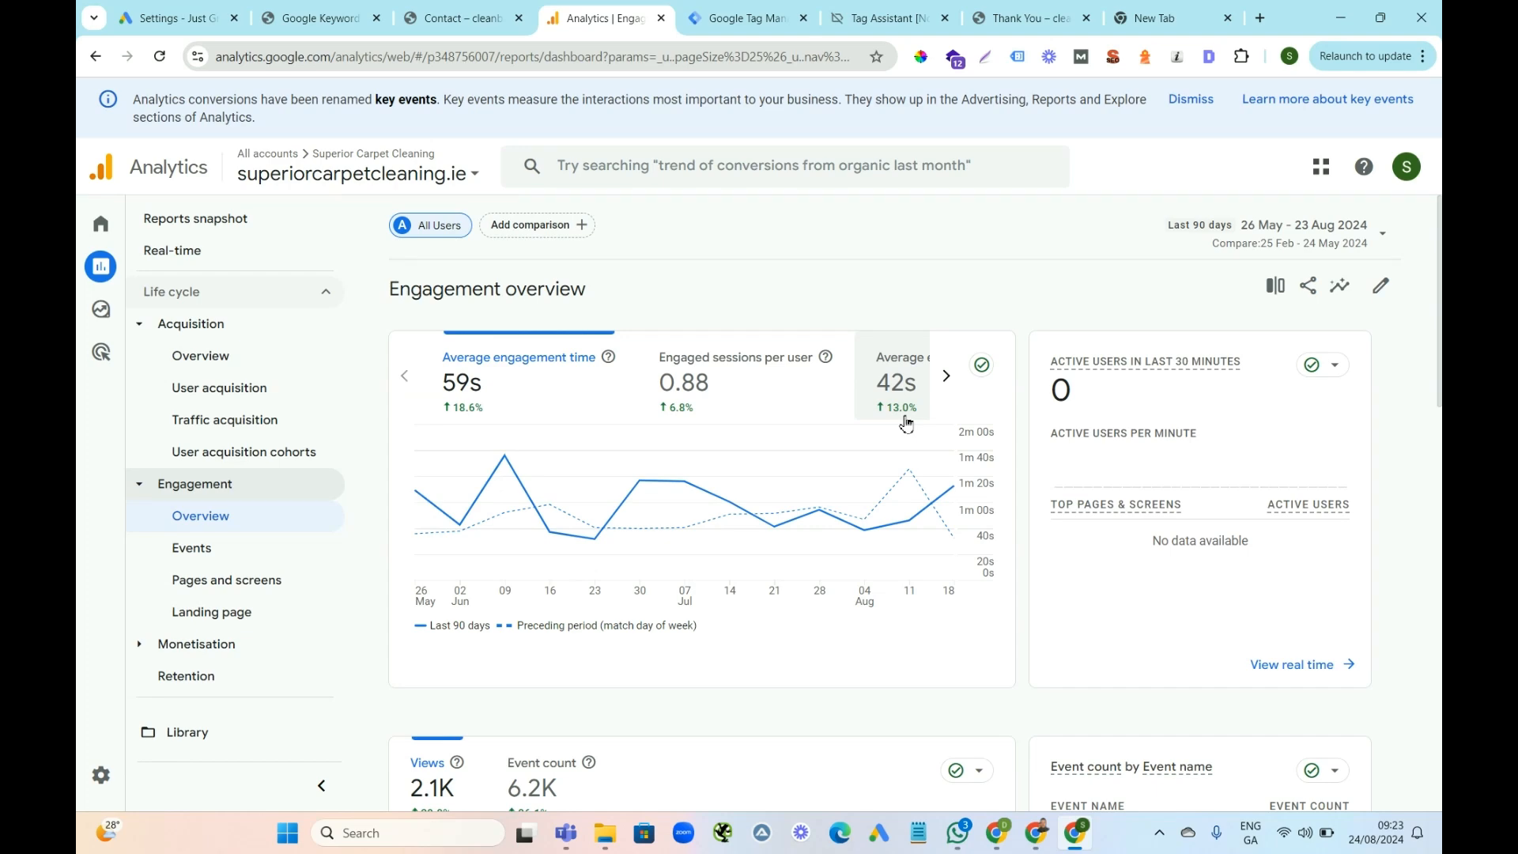
{"action": "left_click_drag", "start_coordinate": [1441, 305], "coordinate": [1435, 249]}
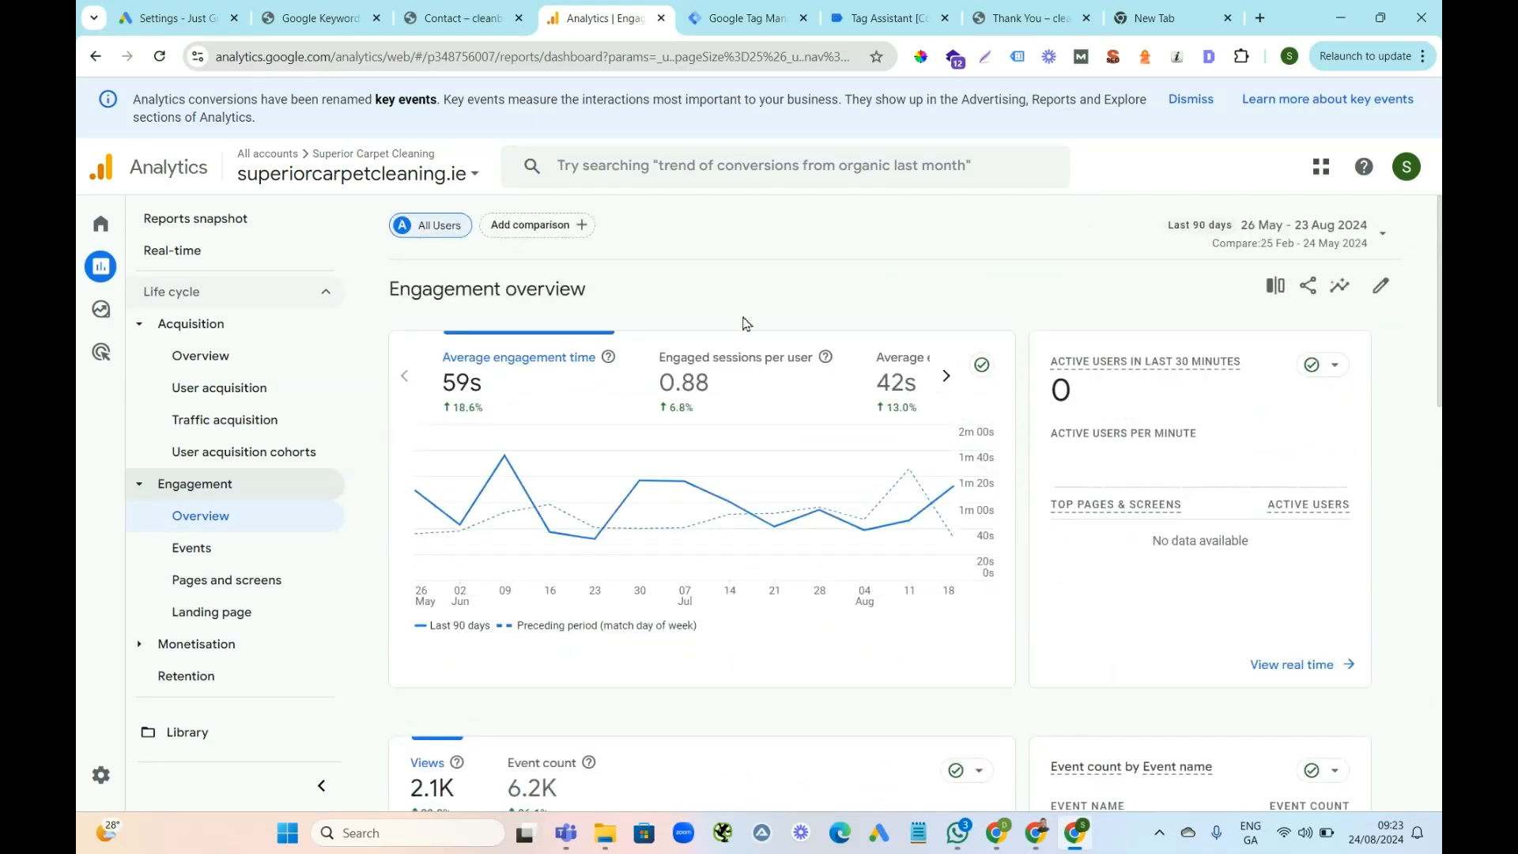
{"action": "left_click", "coordinate": [726, 19]}
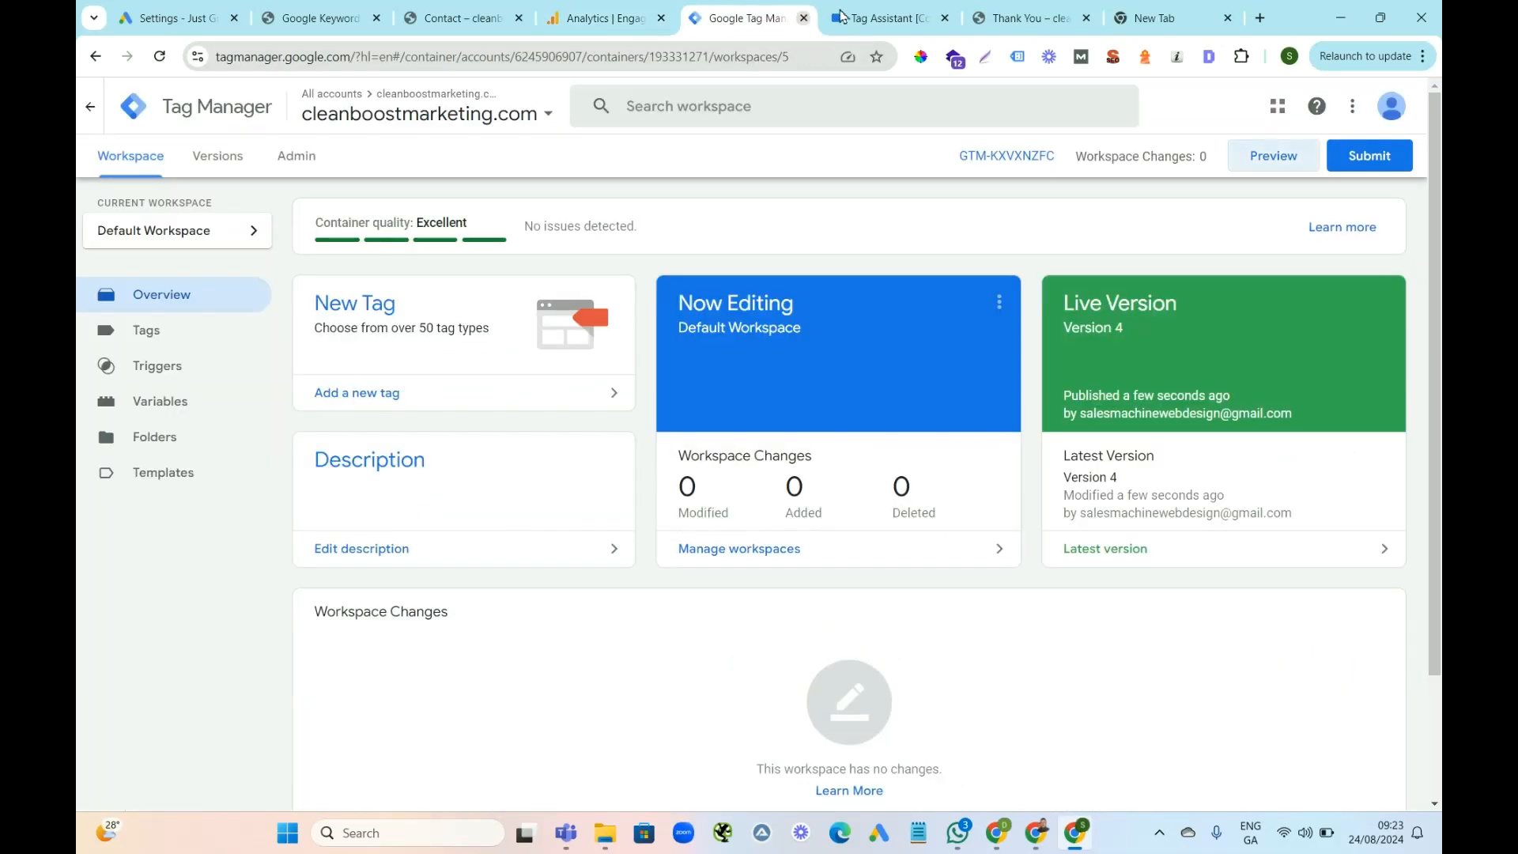
{"action": "left_click", "coordinate": [608, 18]}
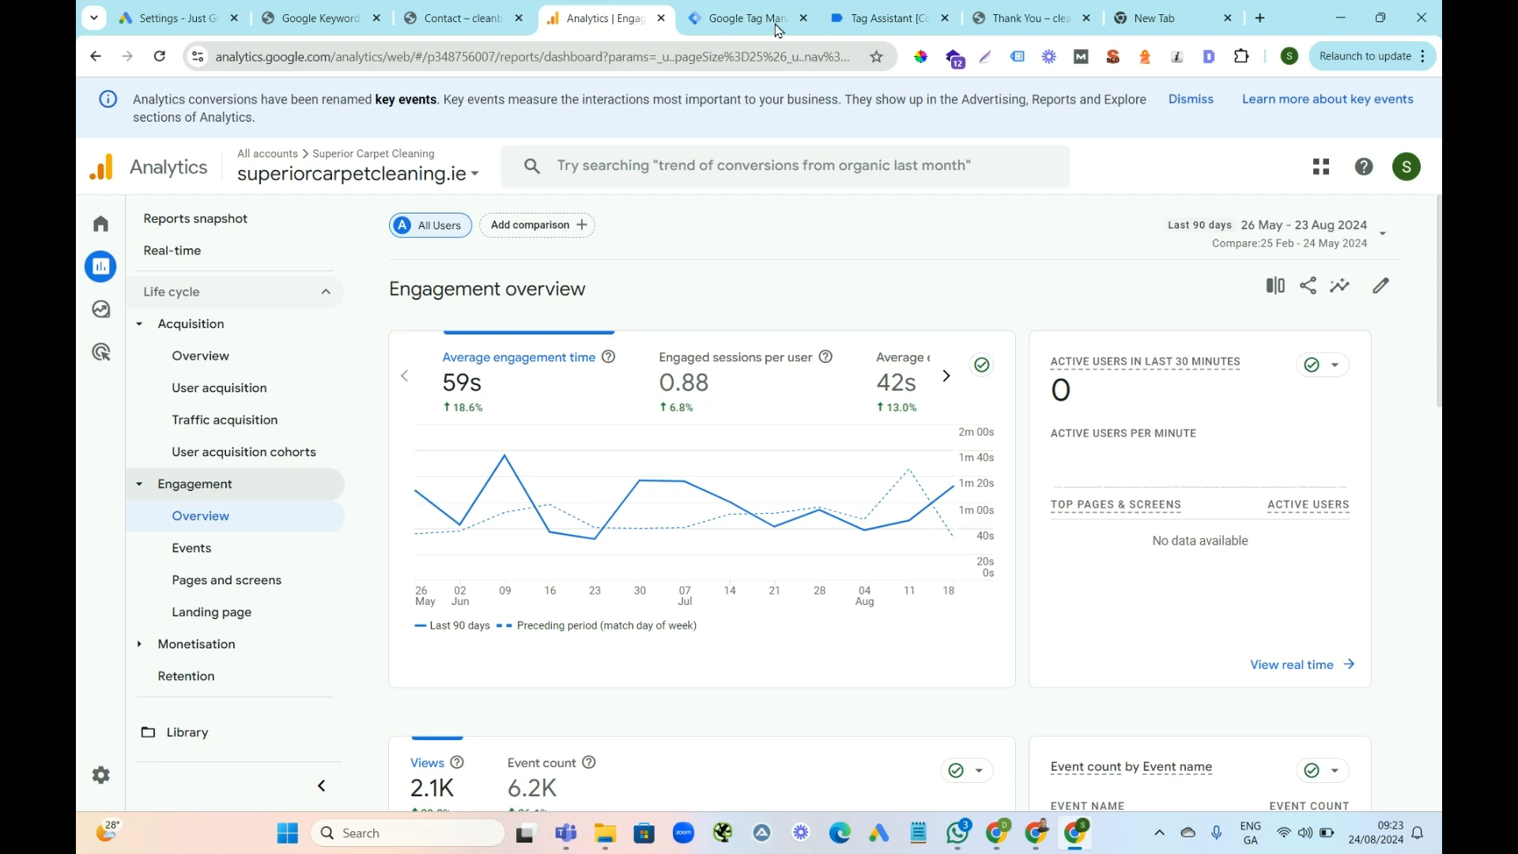